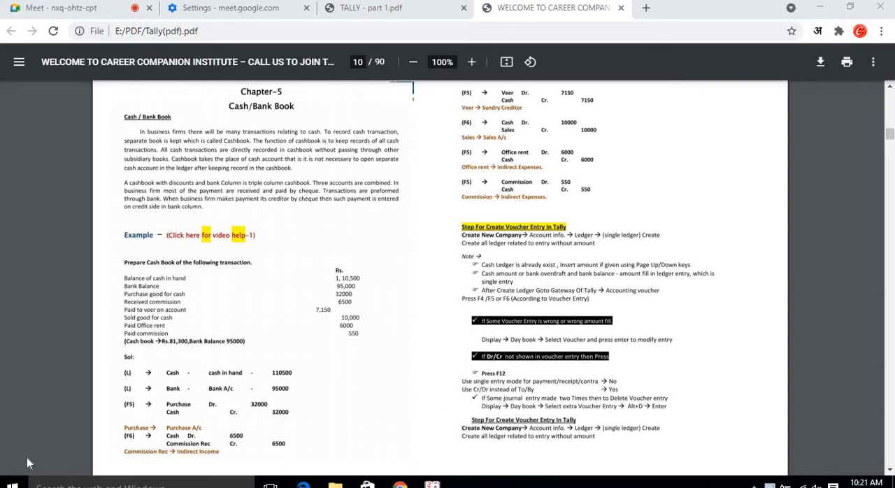
Browse the cash book chapter pages and exercises in the Tally PDF.
scroll(218, 389, down, 3)
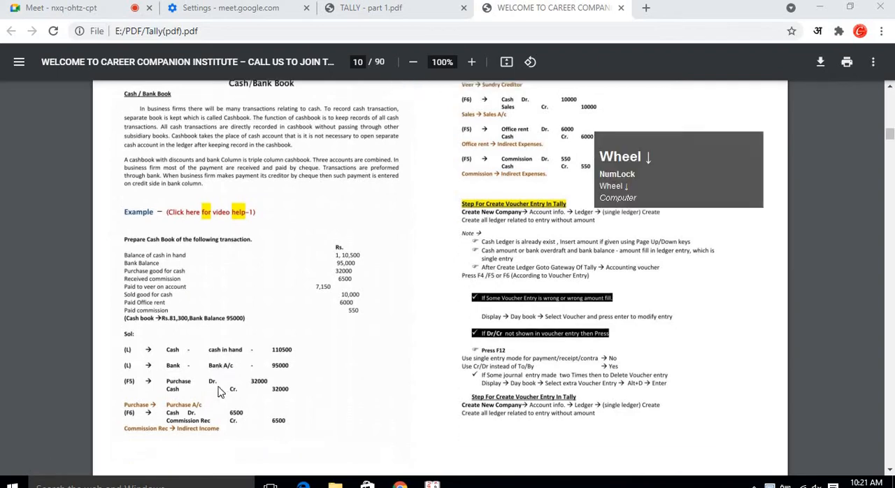
scroll(219, 391, down, 4)
scroll(220, 391, up, 5)
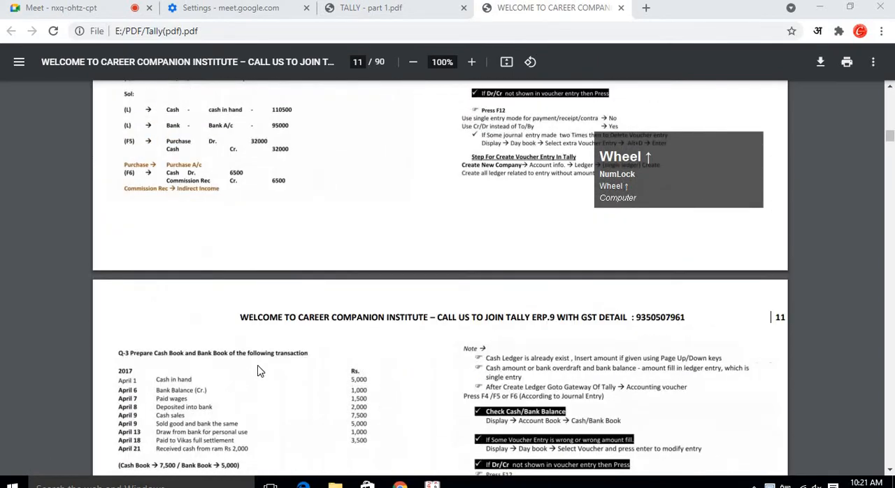
scroll(280, 367, down, 4)
scroll(279, 366, up, 4)
scroll(399, 366, down, 5)
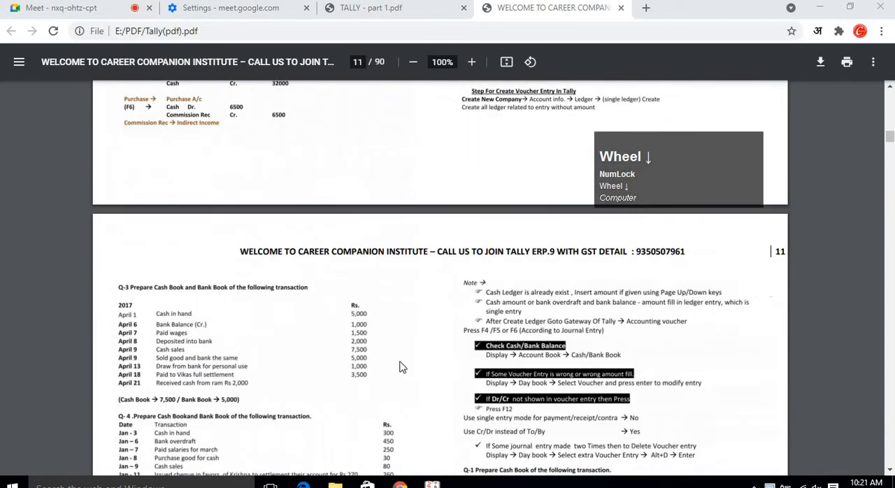
scroll(448, 373, down, 3)
scroll(374, 370, up, 7)
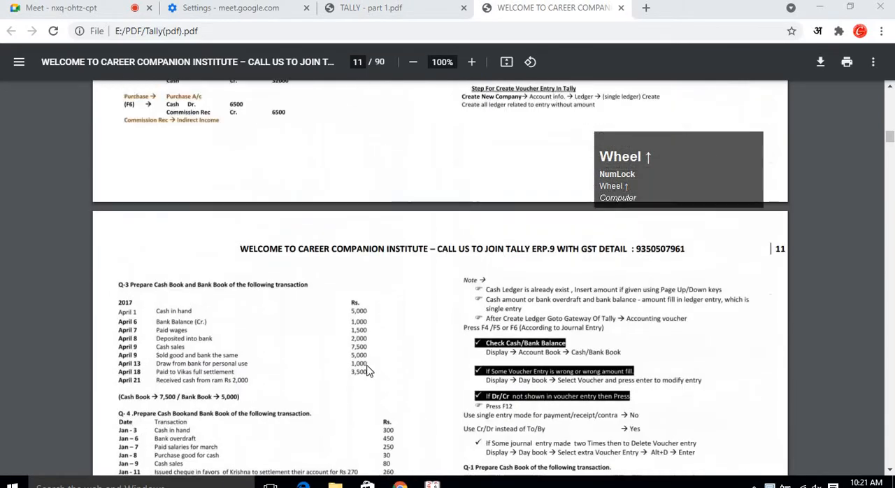
scroll(370, 372, up, 3)
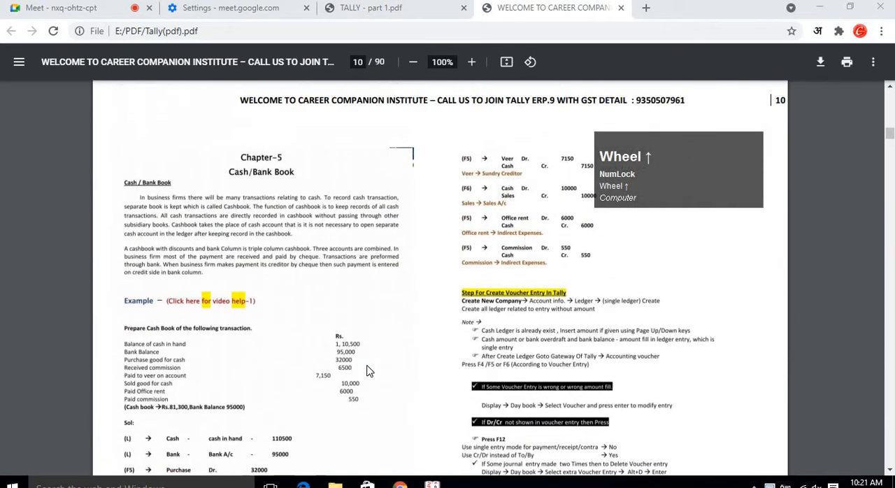
scroll(311, 380, down, 3)
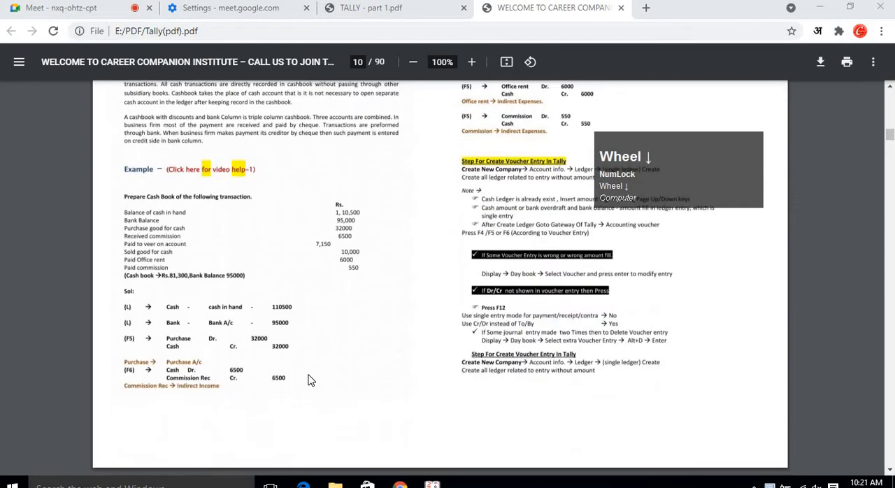
scroll(301, 356, down, 3)
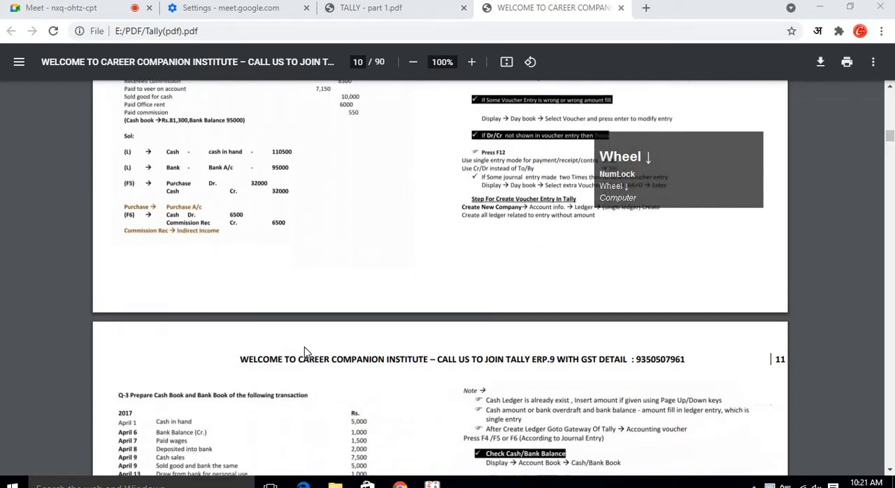
scroll(301, 355, down, 2)
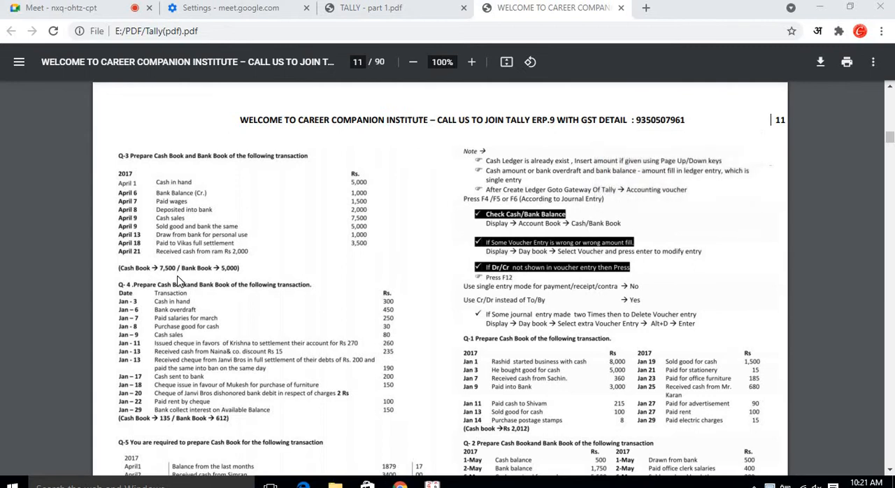
scroll(184, 279, down, 2)
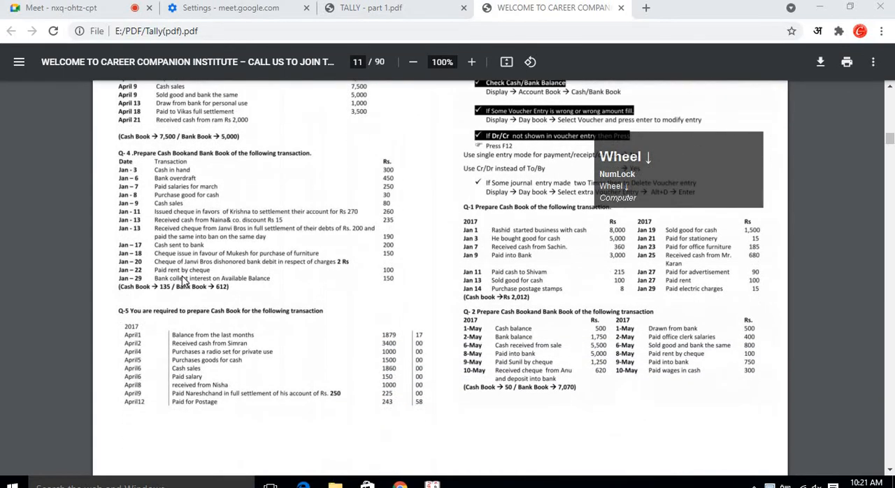
scroll(184, 280, up, 1)
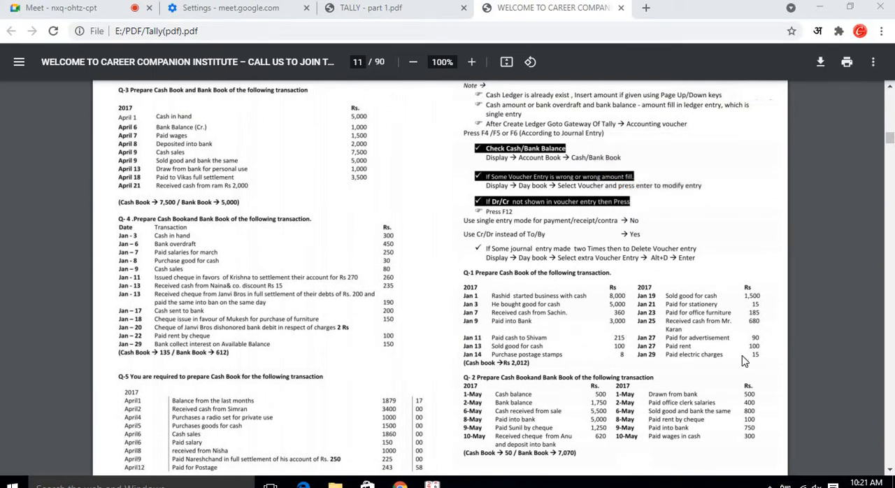
scroll(664, 360, up, 2)
scroll(663, 363, down, 1)
scroll(663, 364, down, 1)
Zoom in on the Q-1 cash book transactions list in the PDF.
scroll(704, 378, up, 4)
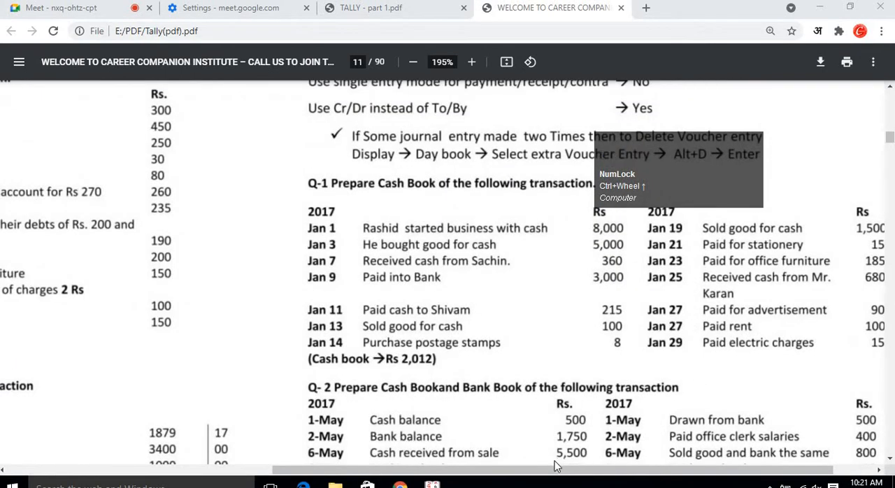
drag(625, 473, 666, 474)
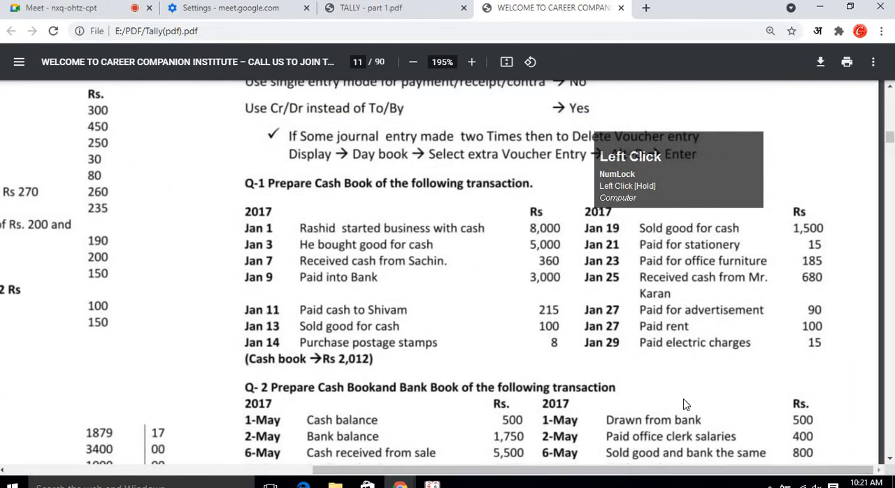
scroll(675, 403, up, 1)
click(670, 467)
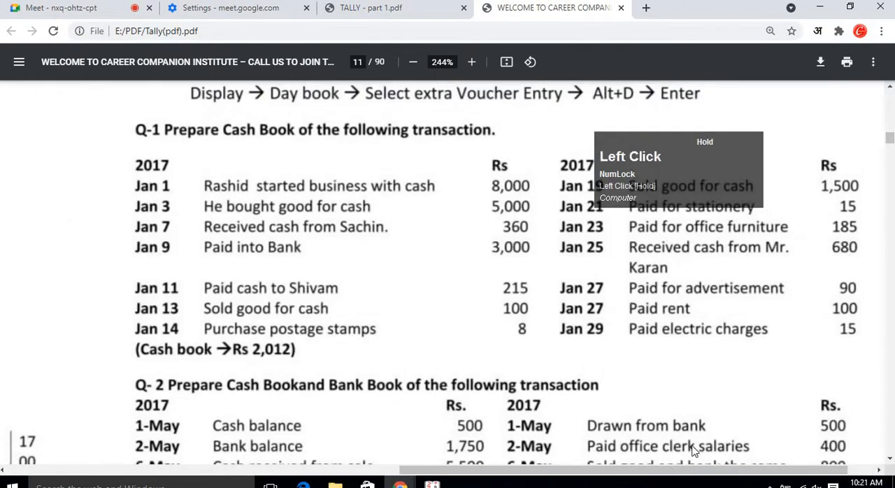
drag(719, 156, 35, 116)
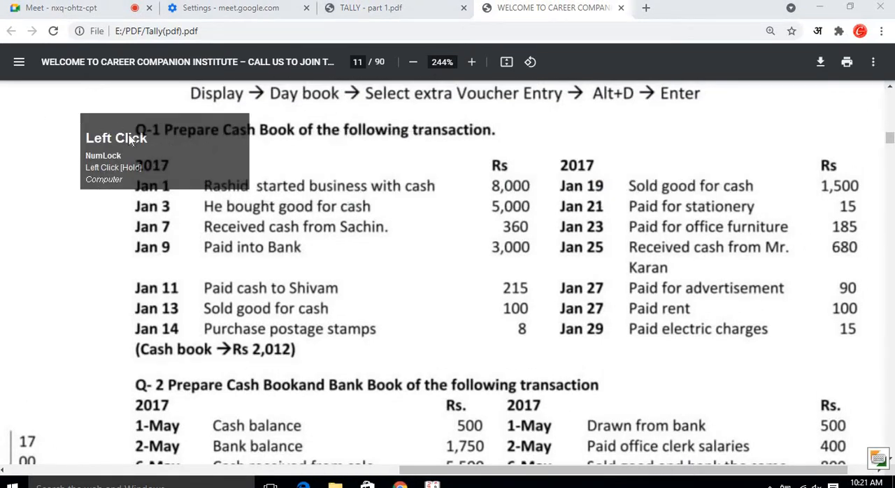
click(95, 109)
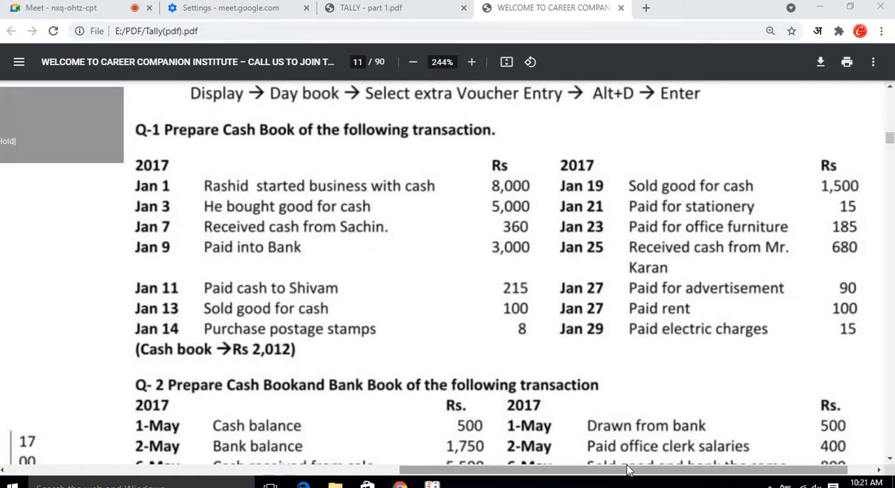
scroll(622, 414, right, 2)
scroll(648, 374, up, 2)
scroll(649, 373, down, 3)
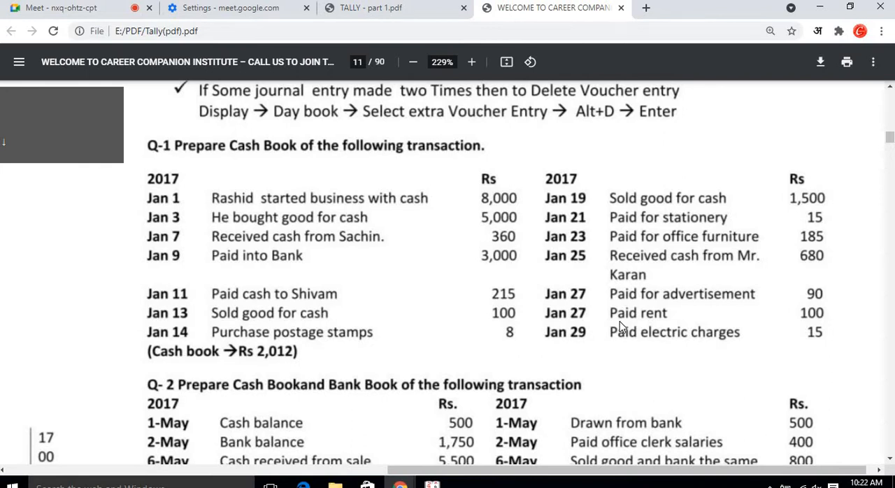
Open WhatsApp Web in a new browser tab.
click(596, 10)
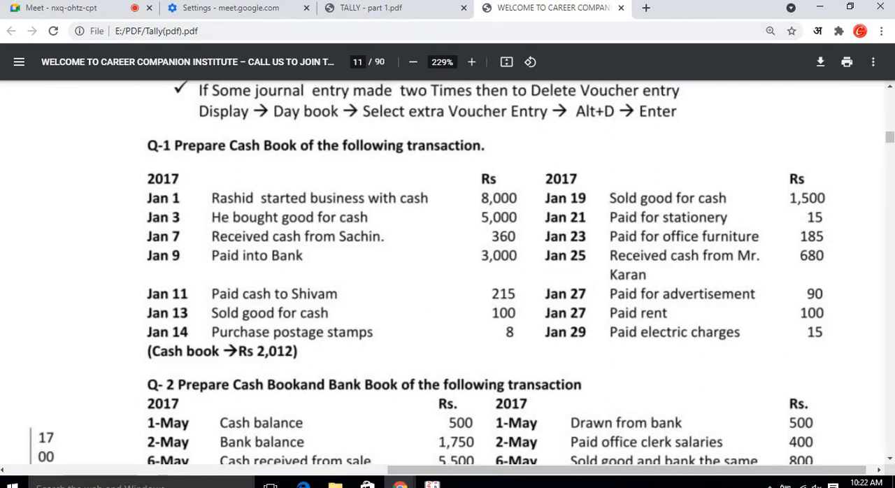
click(647, 13)
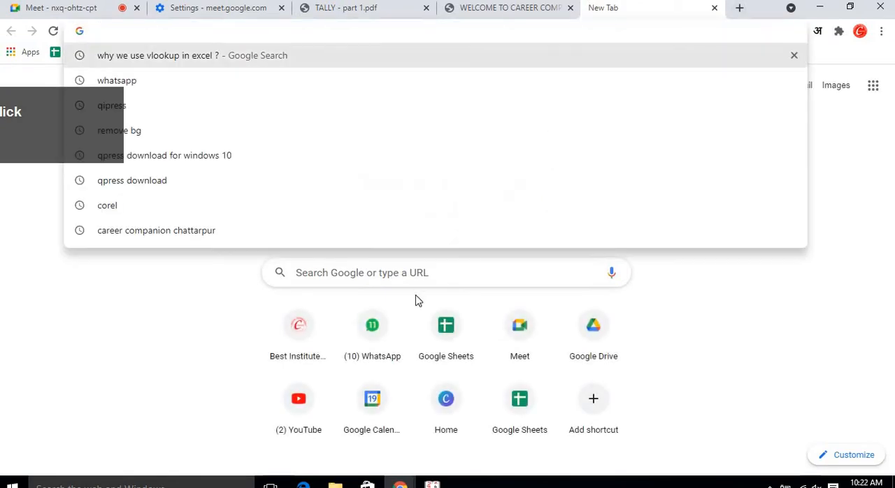
click(381, 340)
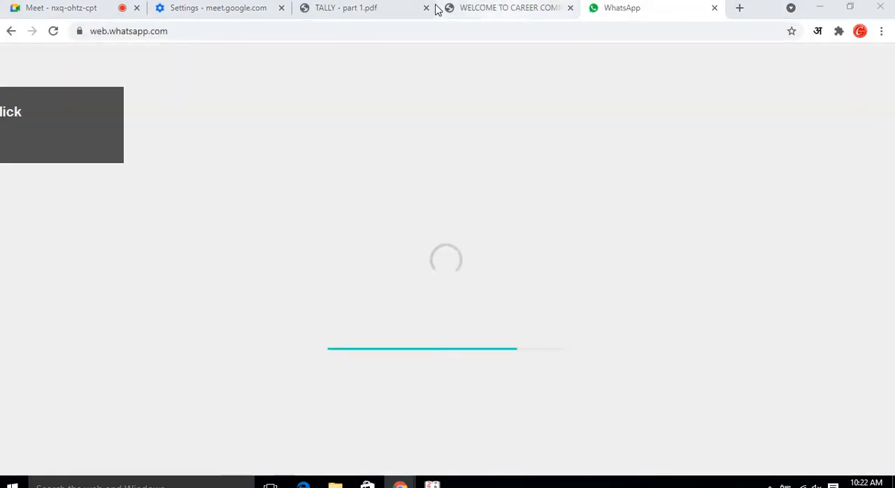
Close the TALLY - part 1.pdf tab.
click(363, 8)
scroll(521, 154, up, 3)
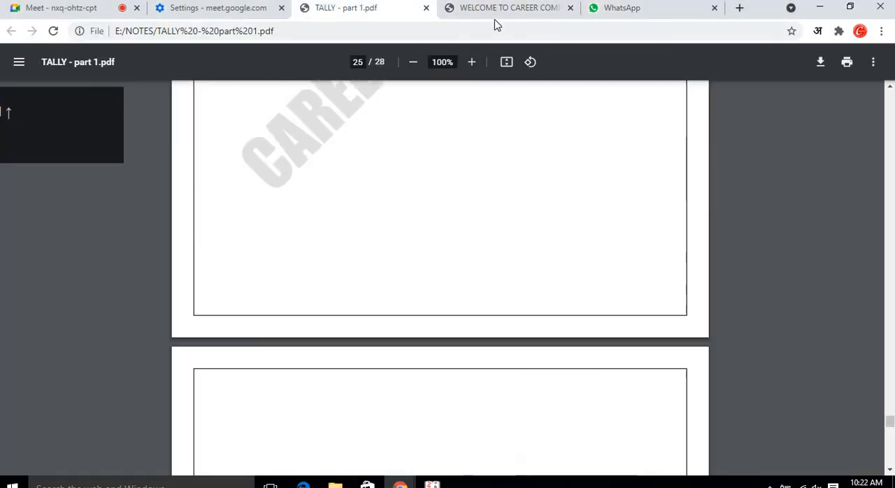
click(427, 9)
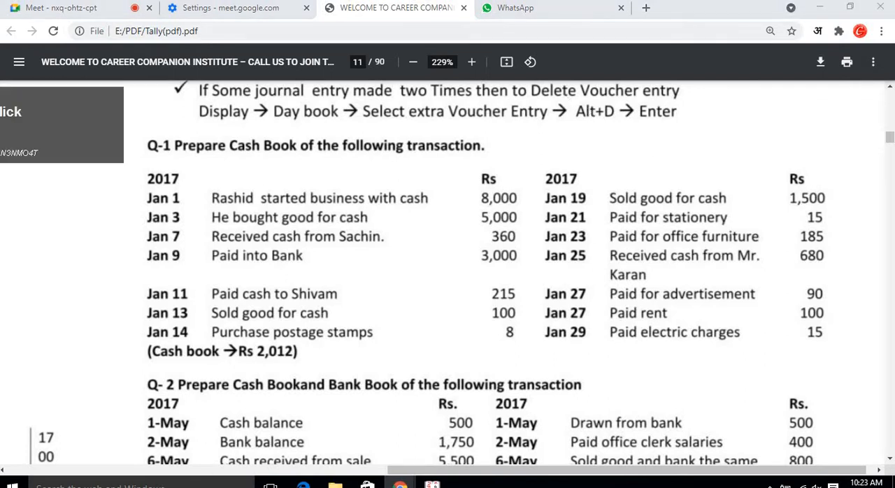
click(512, 13)
click(424, 9)
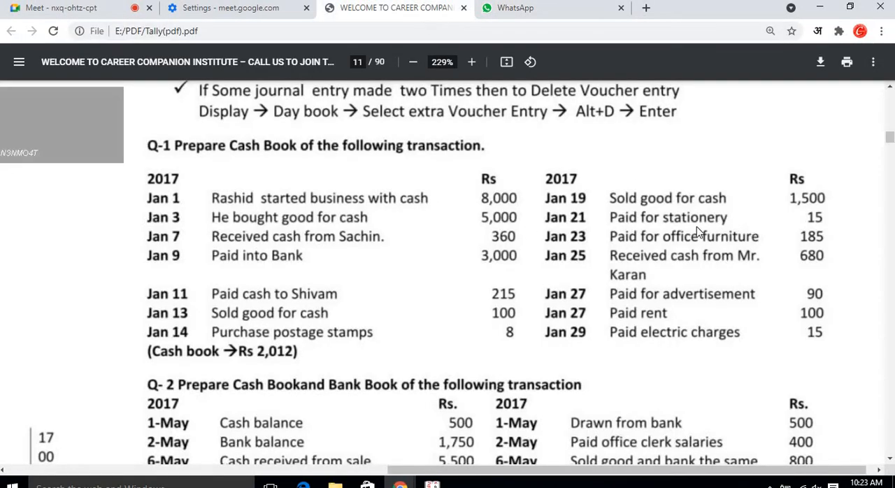
click(538, 12)
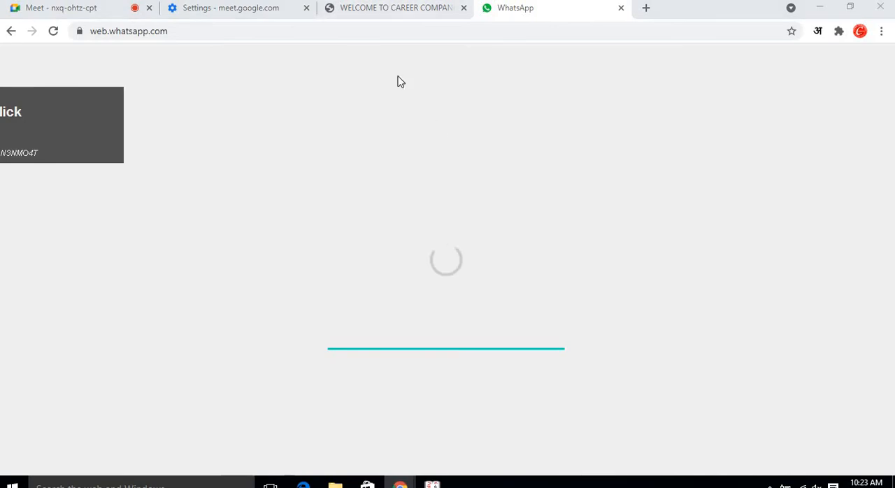
click(420, 8)
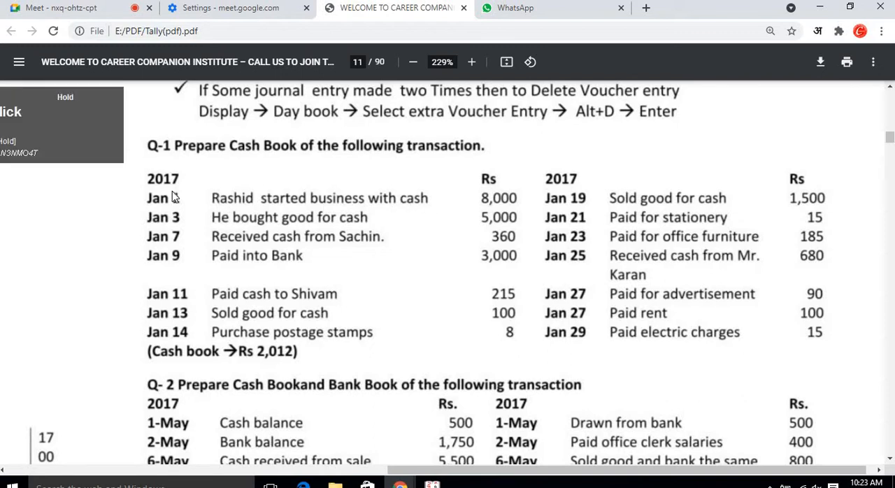
drag(64, 142, 132, 124)
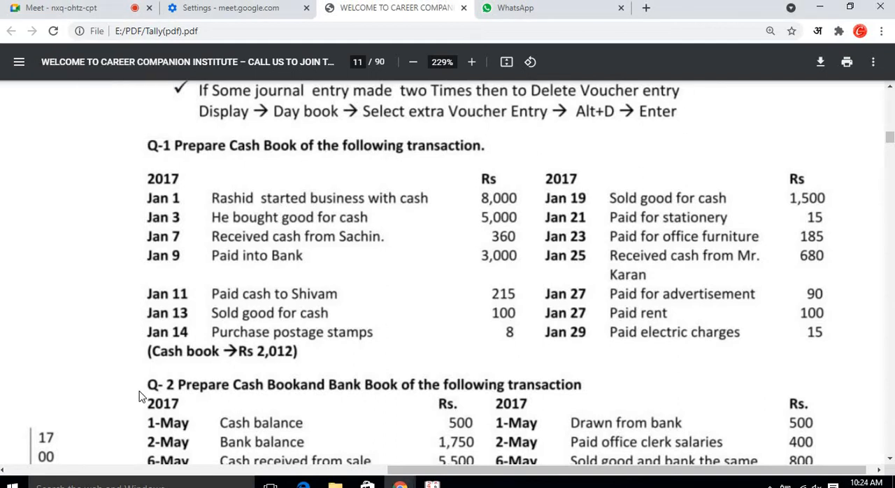
Launch Excel 2016 and create a blank workbook.
click(432, 484)
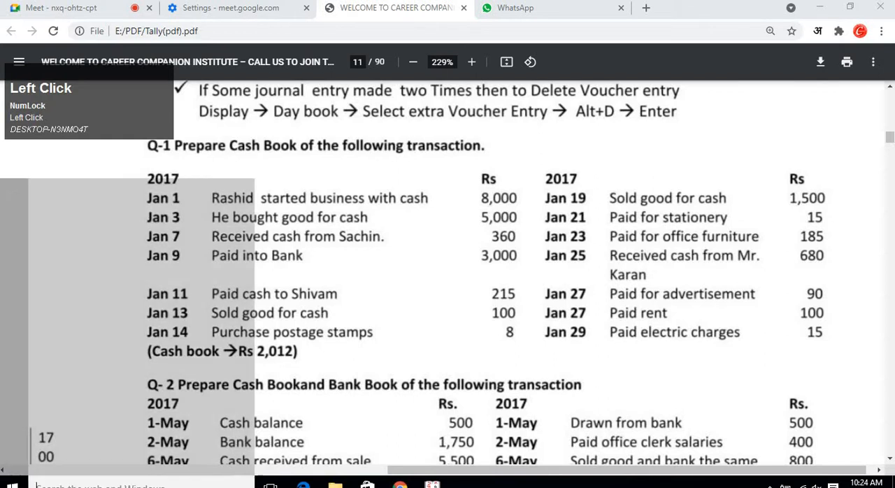
text(excel)
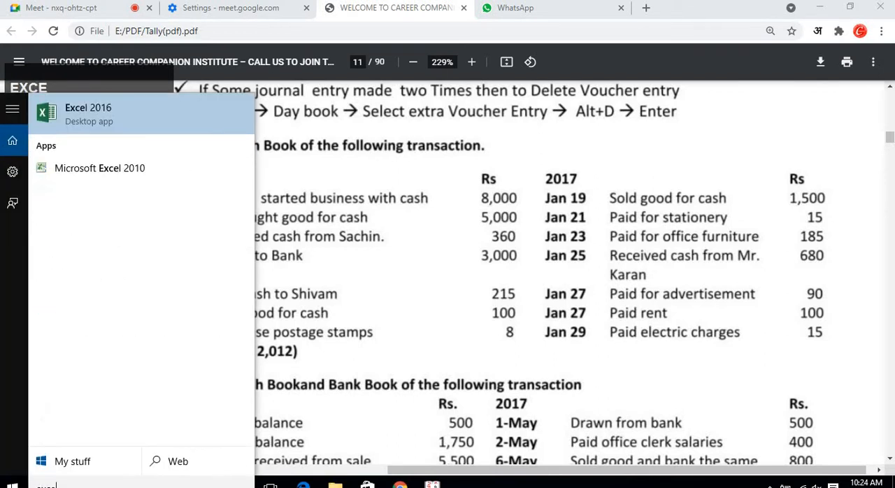
click(106, 113)
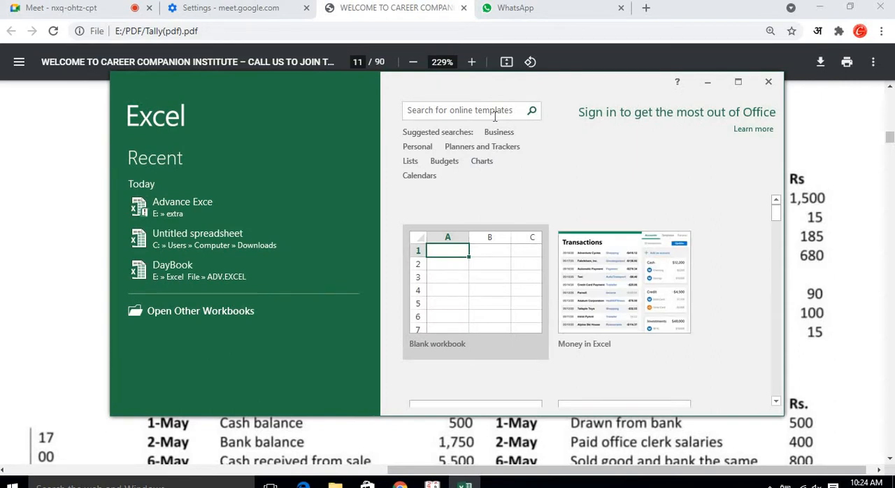
click(515, 259)
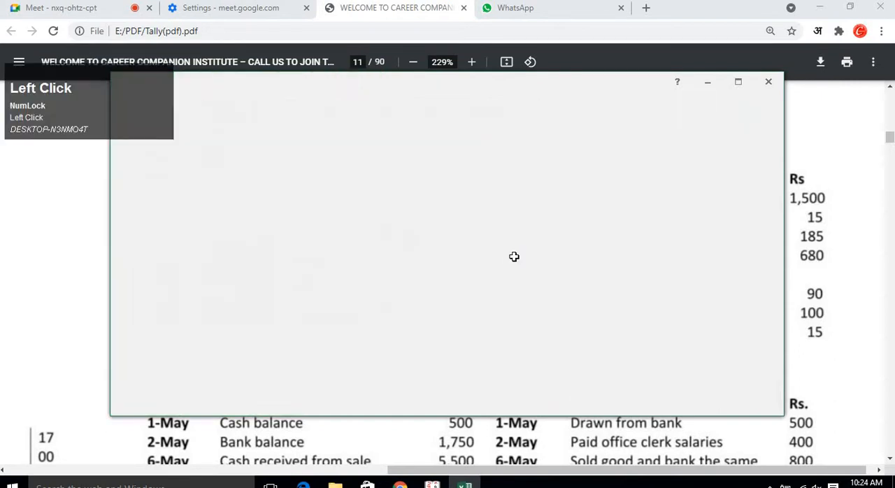
Move the Excel window beside the PDF so the Q-1 transactions stay visible.
drag(606, 84, 783, 78)
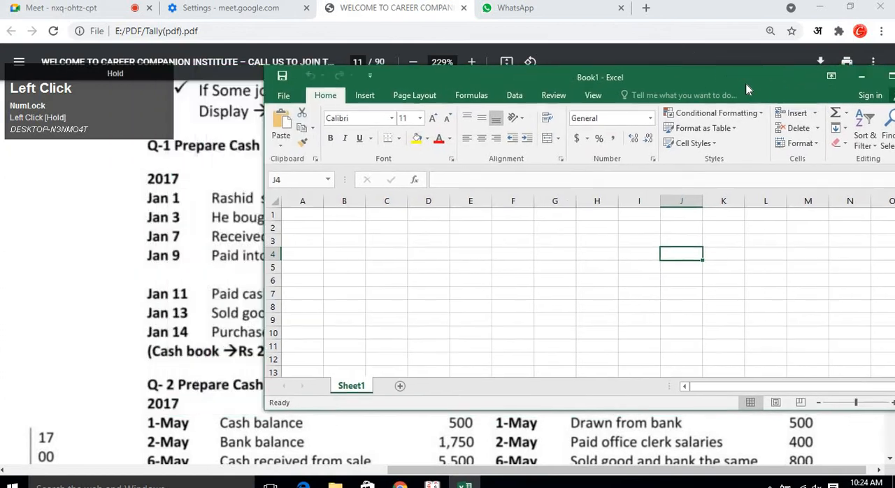
drag(341, 272, 473, 264)
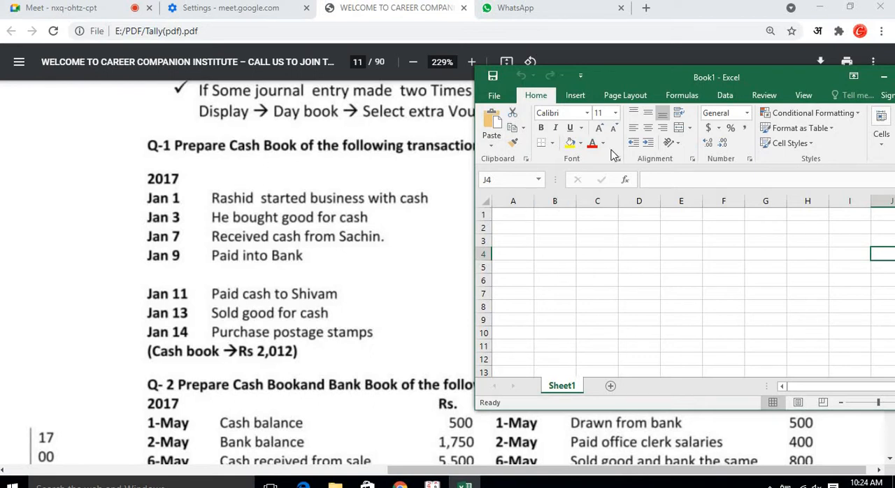
drag(657, 31, 657, 21)
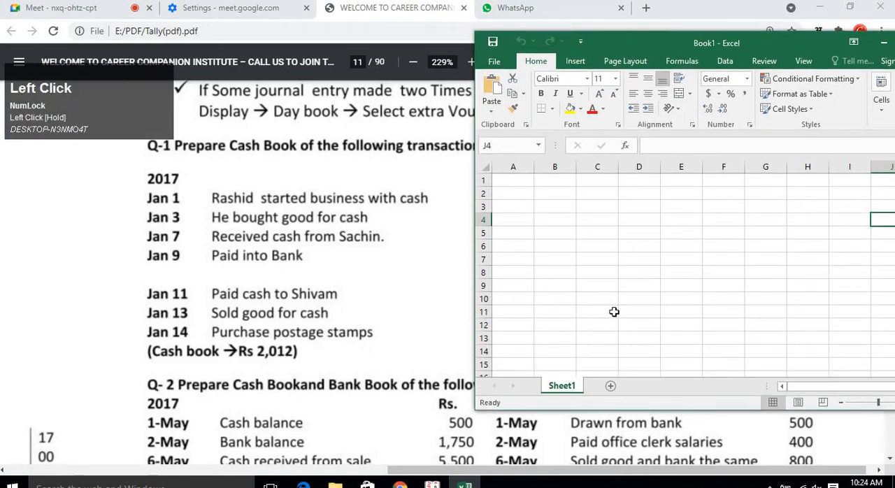
Merge and center cells B3 through F3 for a heading.
drag(565, 205, 718, 202)
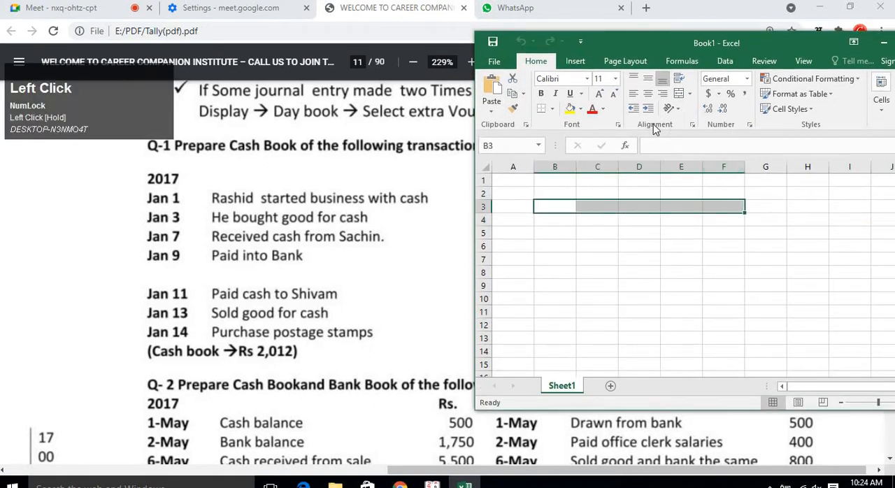
click(679, 93)
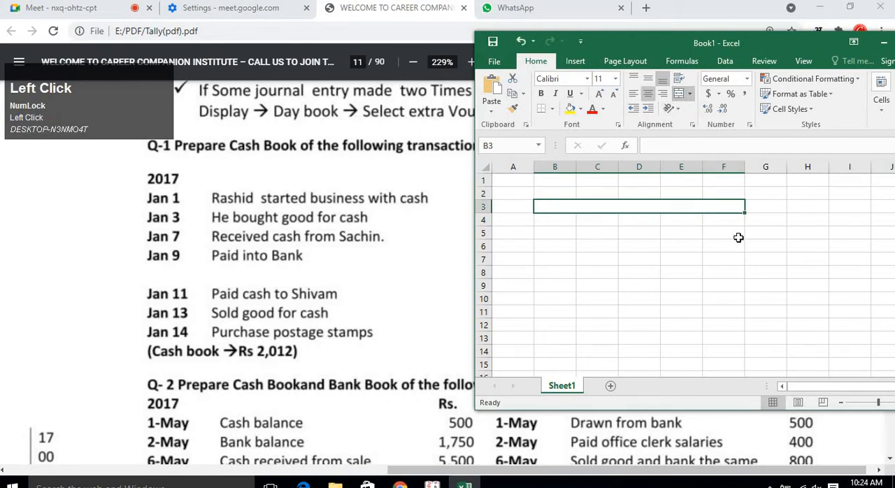
Extend the merged B:F cell format from row 3 down through row 11 with the fill handle, then reselect B3.
drag(745, 257, 743, 315)
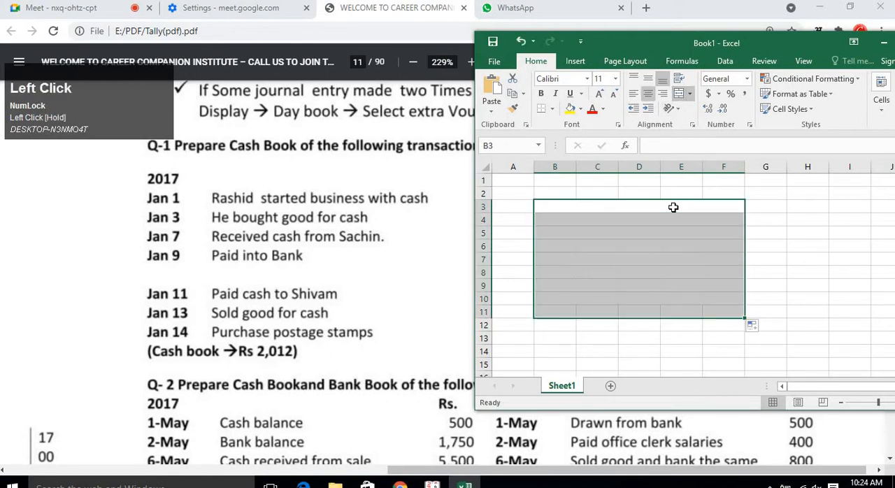
click(674, 206)
click(759, 204)
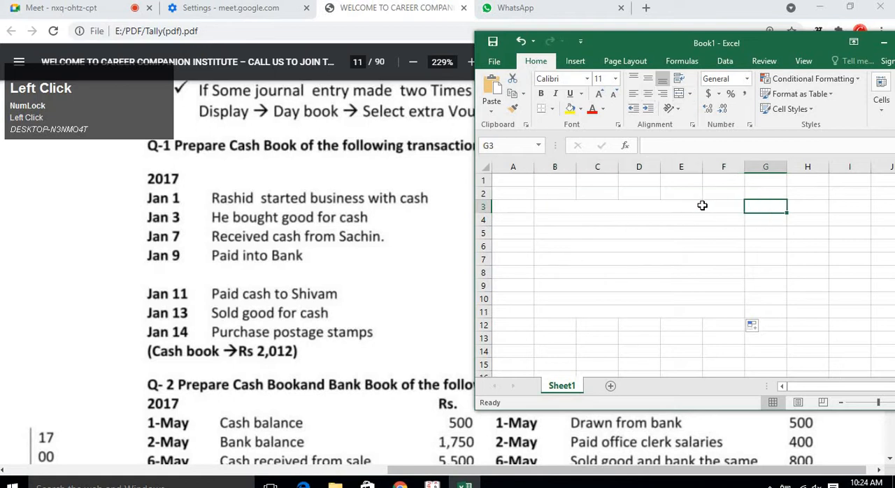
click(651, 204)
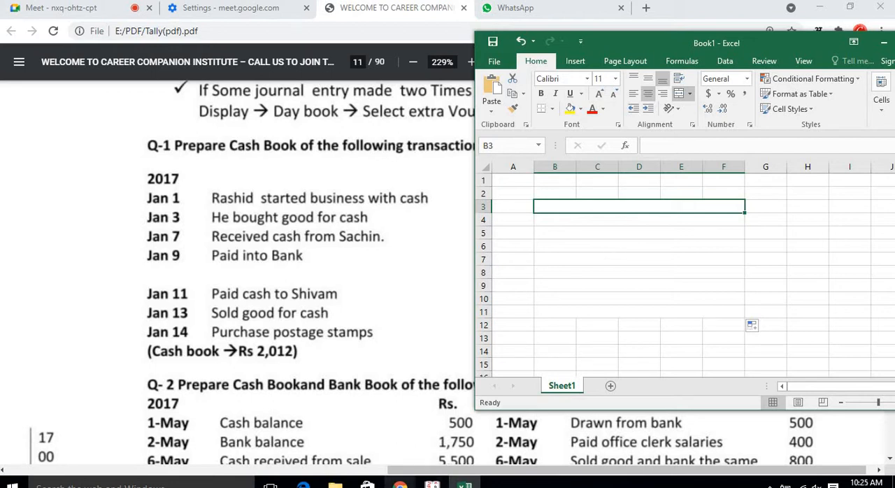
Switch to the Google Meet call and try to unmute the microphone, dismissing the mic warning.
click(400, 485)
click(75, 9)
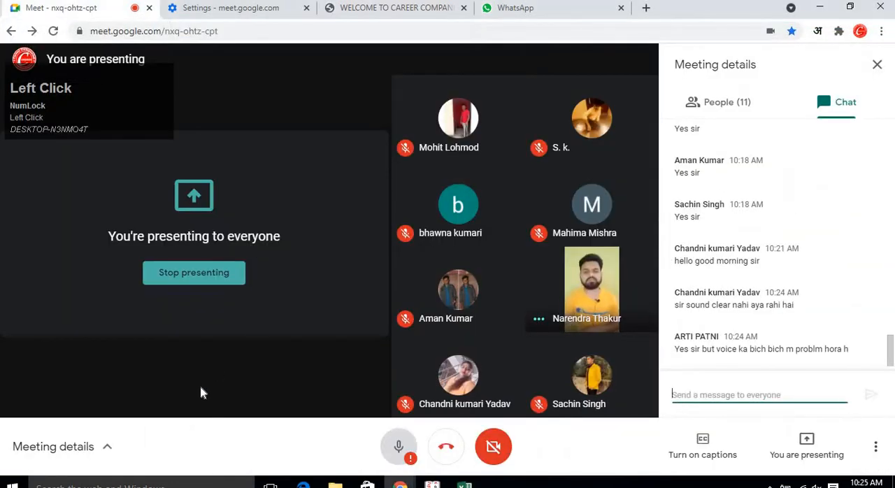
click(413, 455)
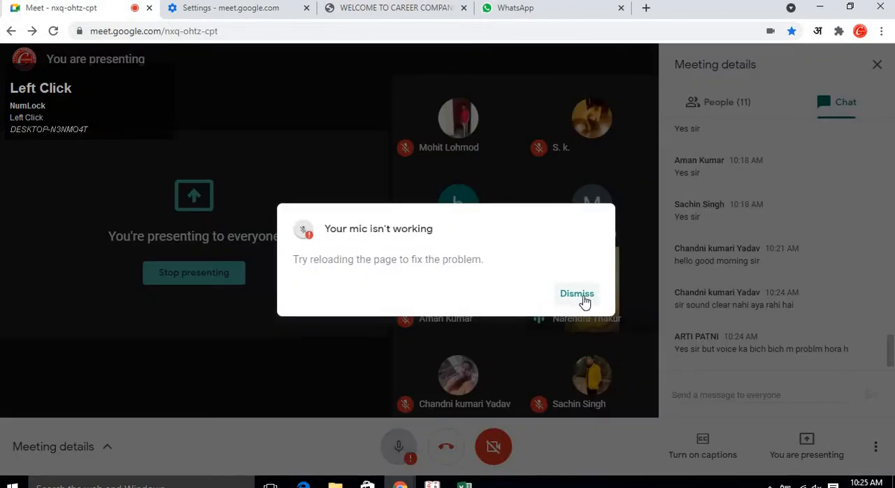
click(581, 302)
click(399, 447)
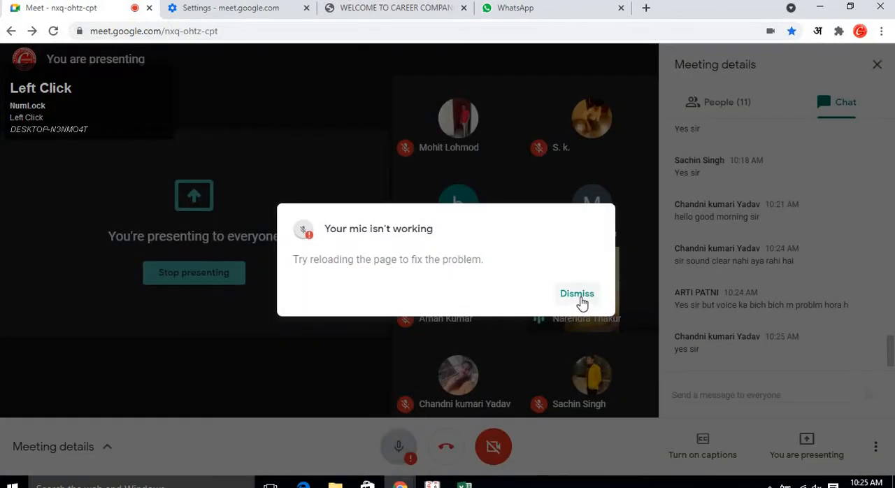
click(582, 303)
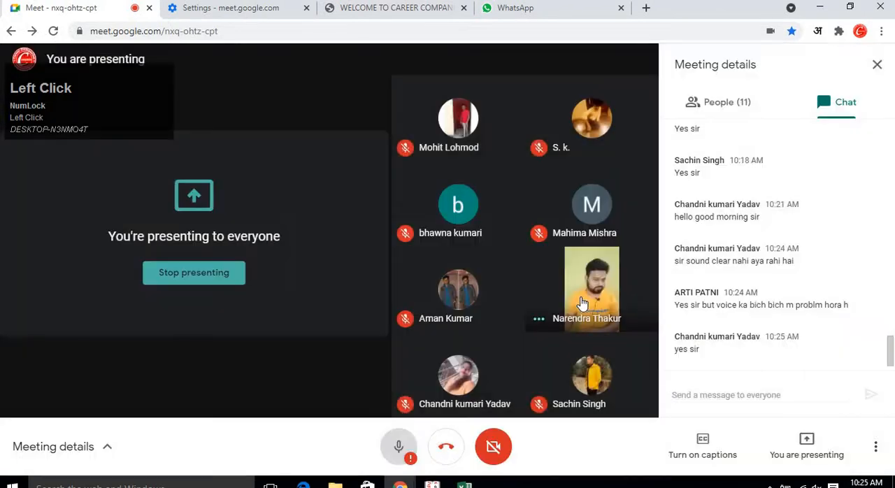
Leave the call, reload the meeting page and join the meeting again.
click(451, 441)
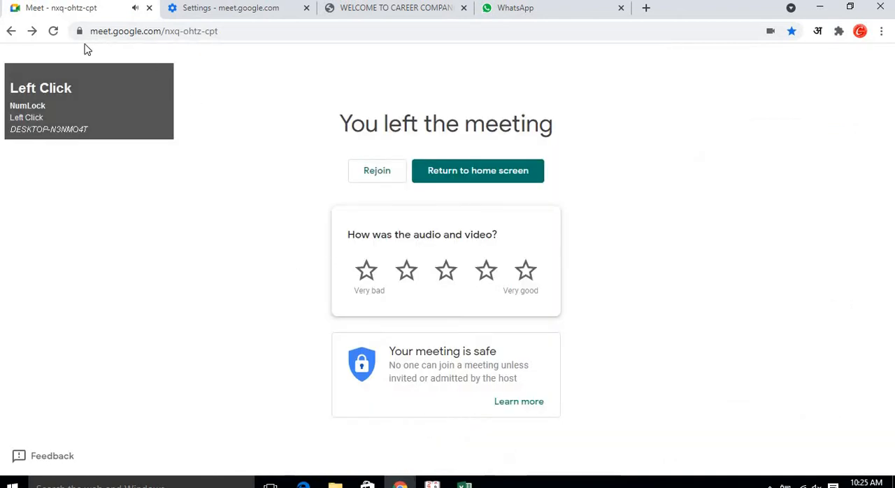
click(53, 31)
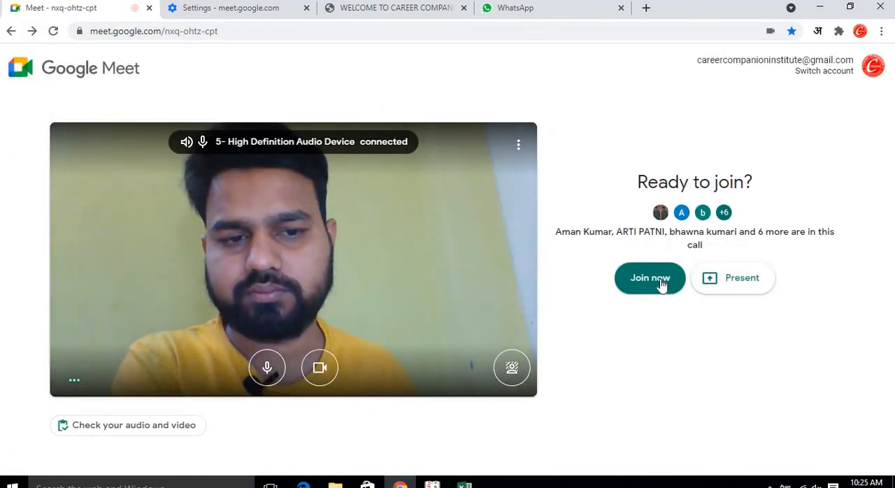
click(635, 282)
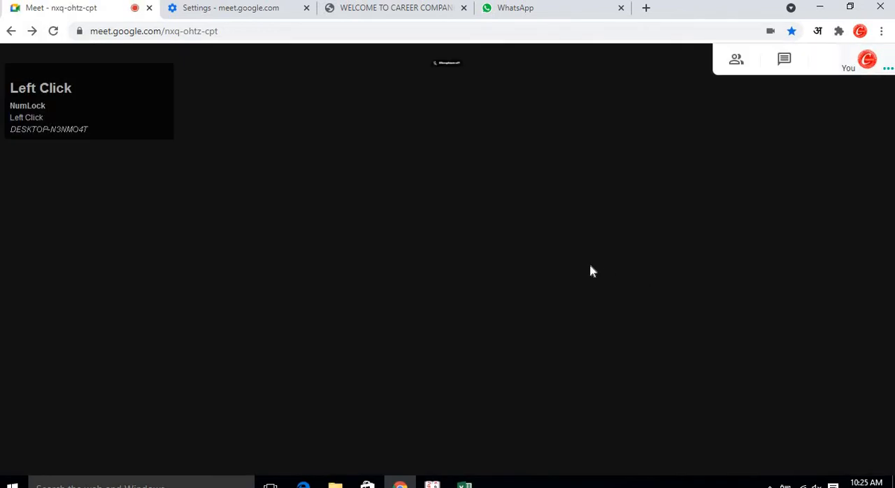
Unmute the microphone in the rejoined call.
click(494, 446)
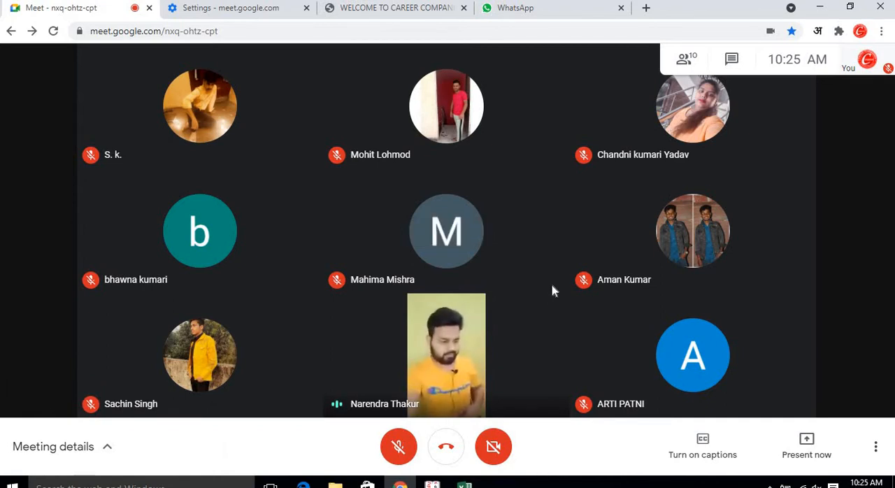
click(399, 445)
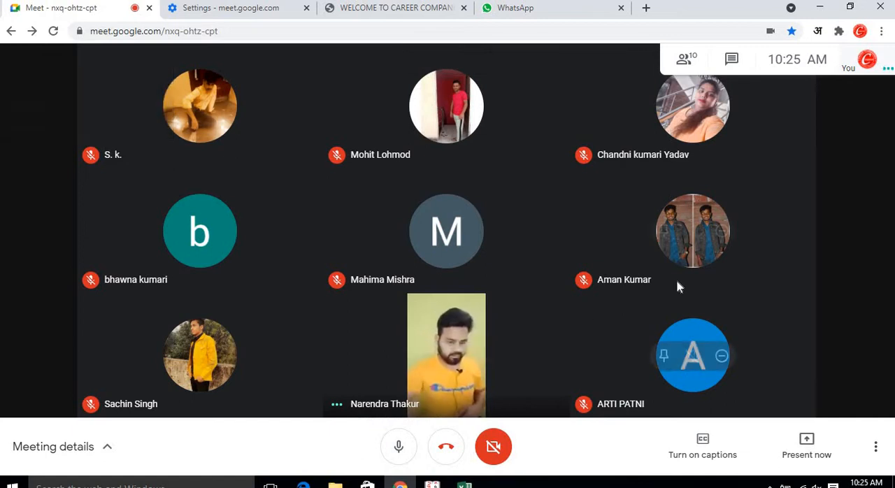
scroll(676, 280, down, 1)
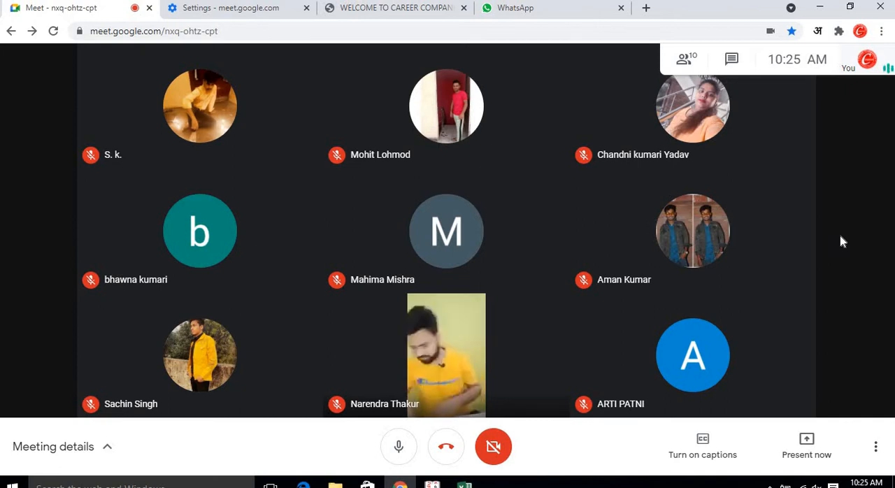
Open the meeting details panel and check the people list and chat.
click(712, 60)
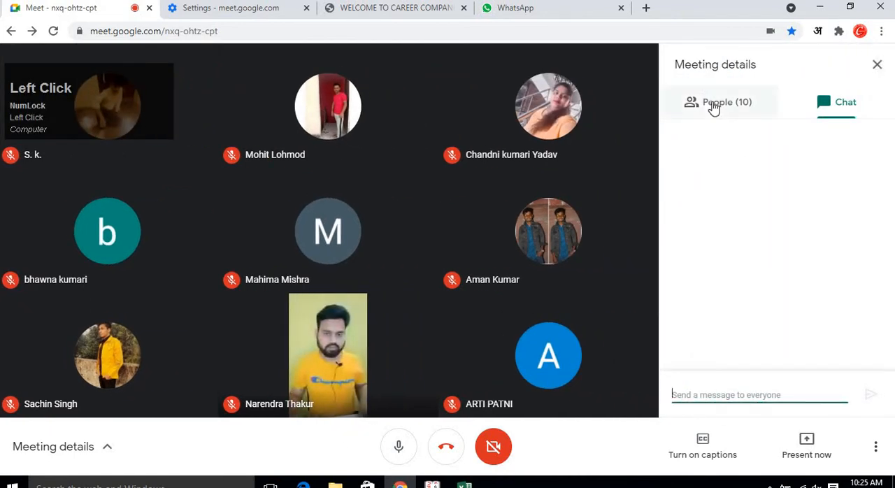
click(713, 106)
click(813, 106)
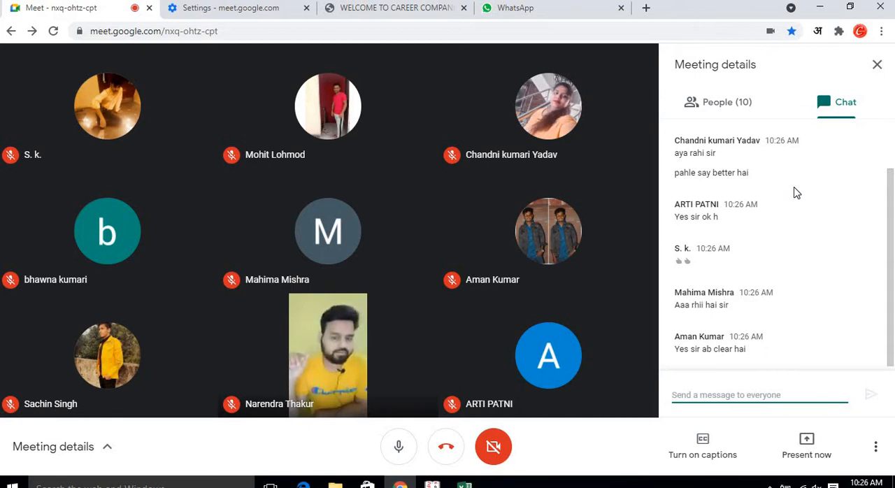
Present your entire screen to the meeting.
click(808, 439)
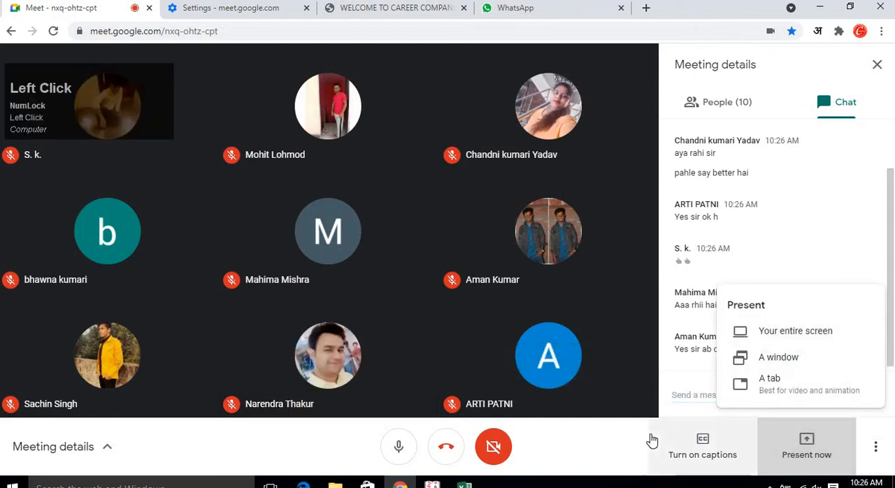
click(833, 448)
click(810, 444)
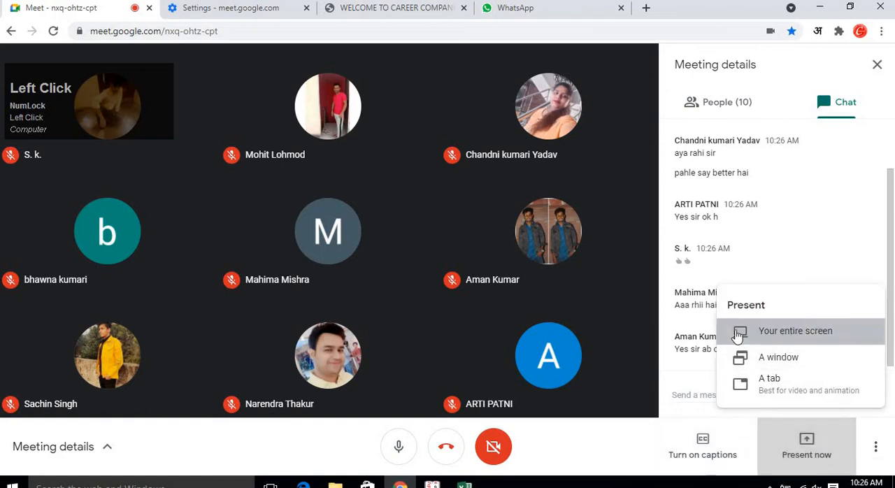
click(796, 334)
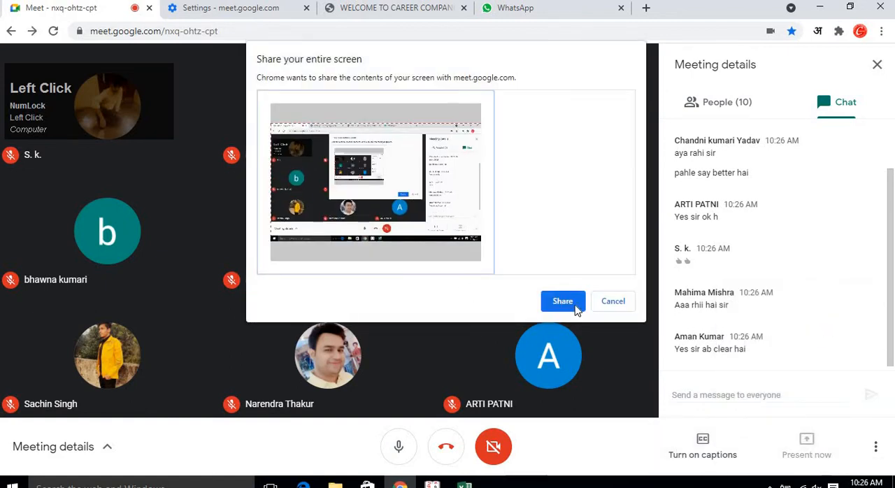
click(564, 302)
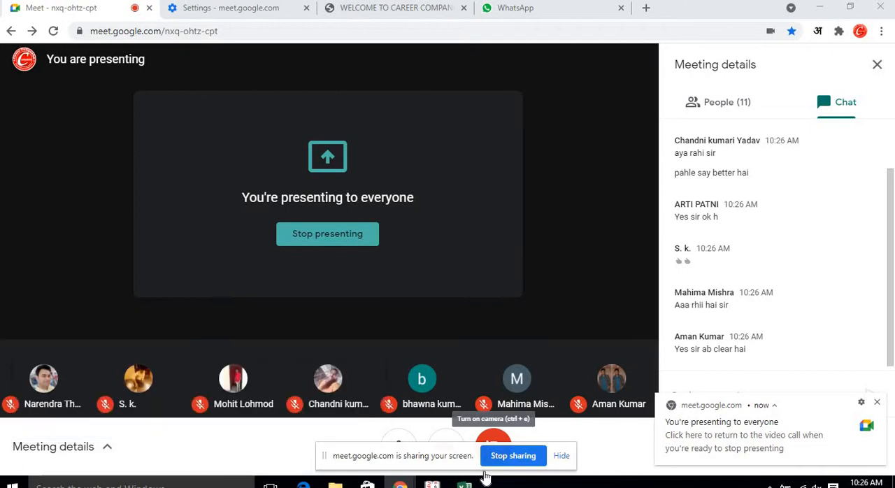
Bring the Tally PDF tab and the Excel workbook back to the front side by side.
mouse_move(481, 394)
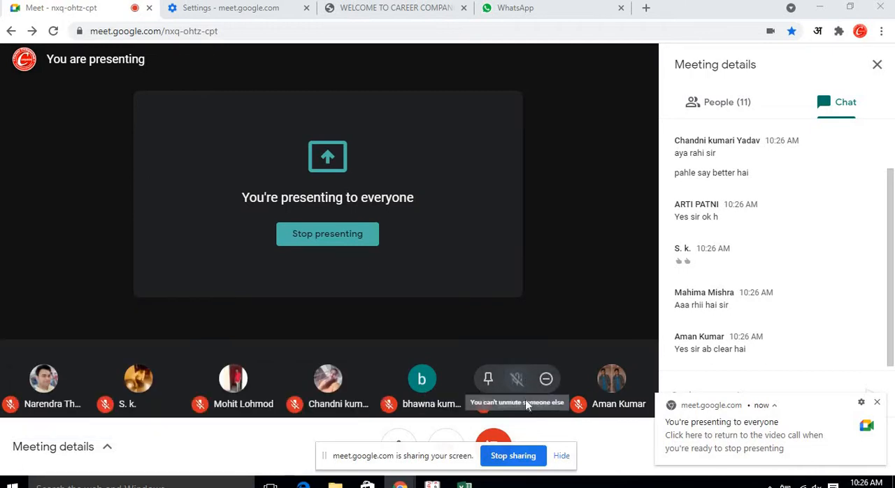
click(464, 482)
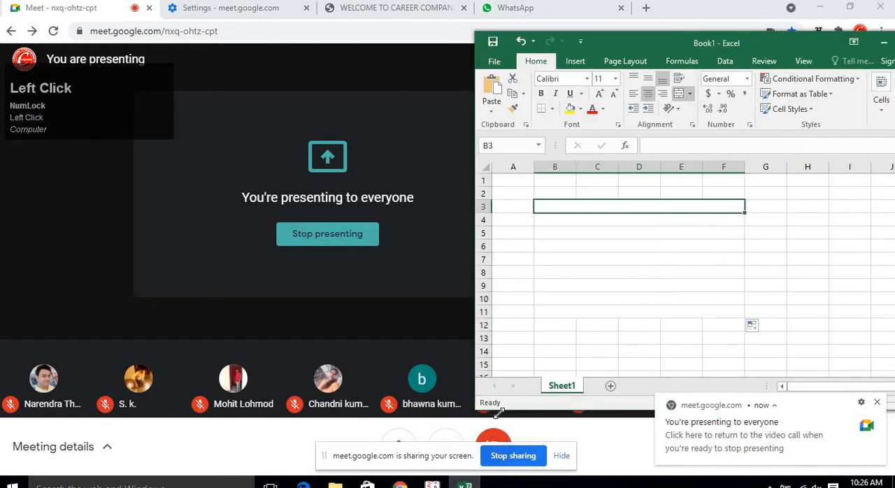
click(432, 483)
click(464, 483)
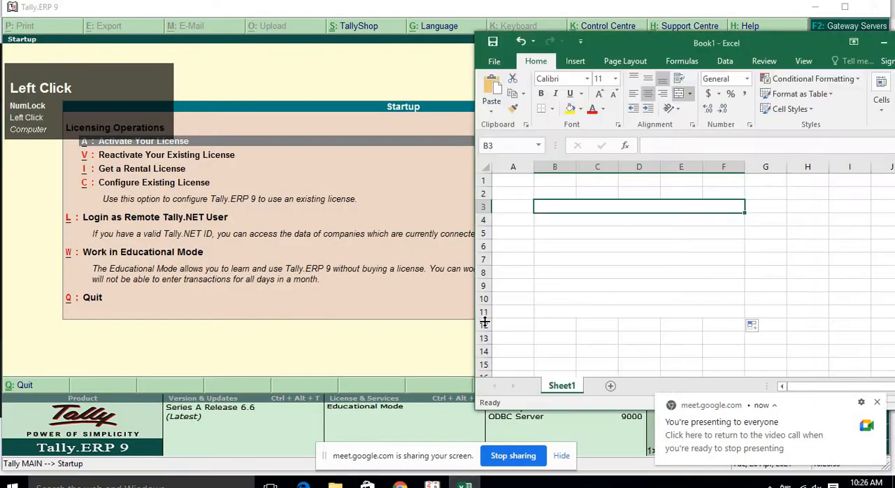
click(400, 482)
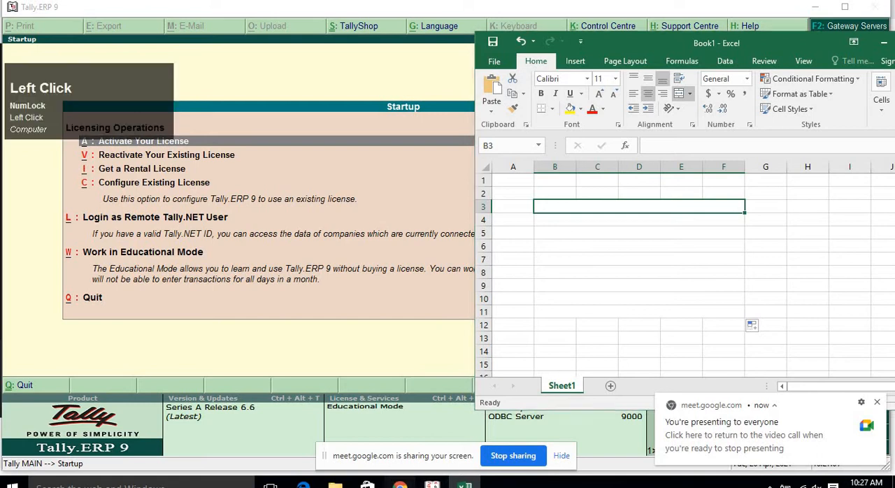
click(358, 434)
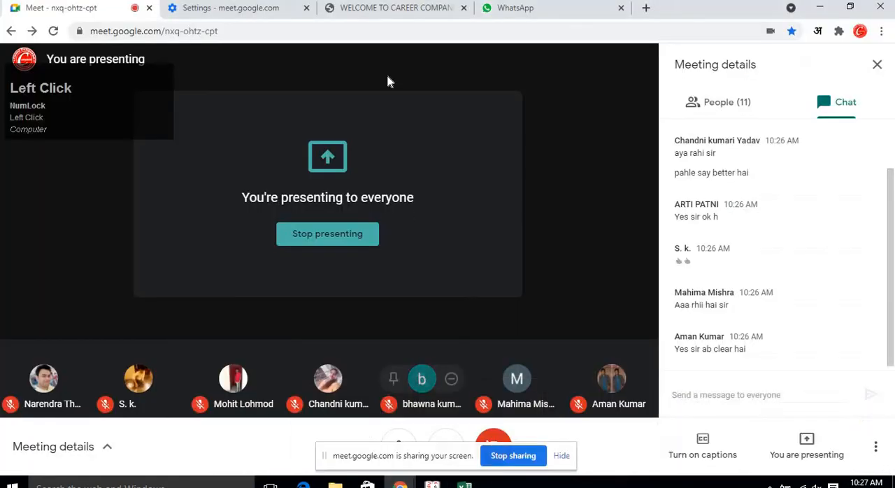
click(410, 12)
click(465, 484)
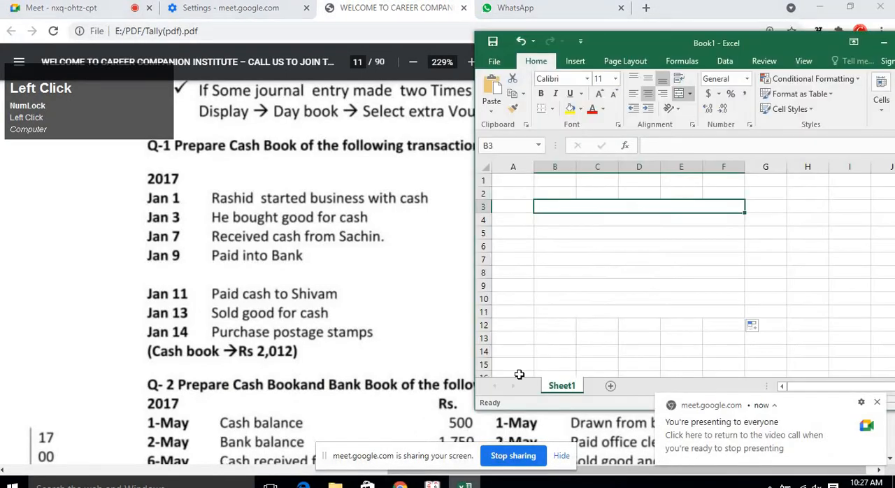
Move the Excel window further right so the PDF's Rs amounts column stays visible, and reselect B3.
click(592, 233)
click(599, 207)
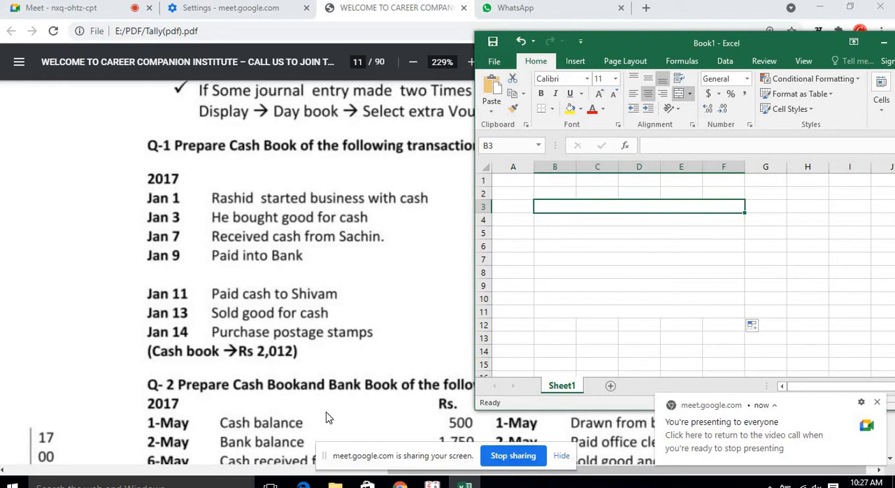
click(407, 469)
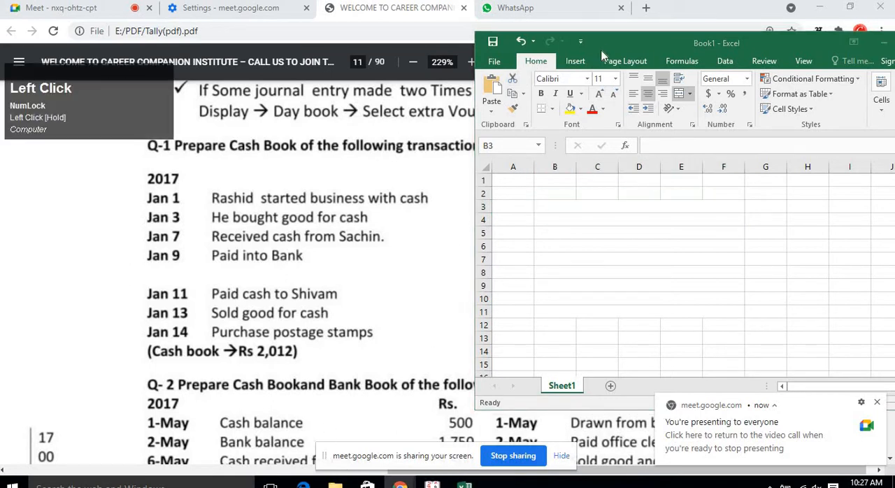
drag(613, 44, 684, 52)
click(666, 306)
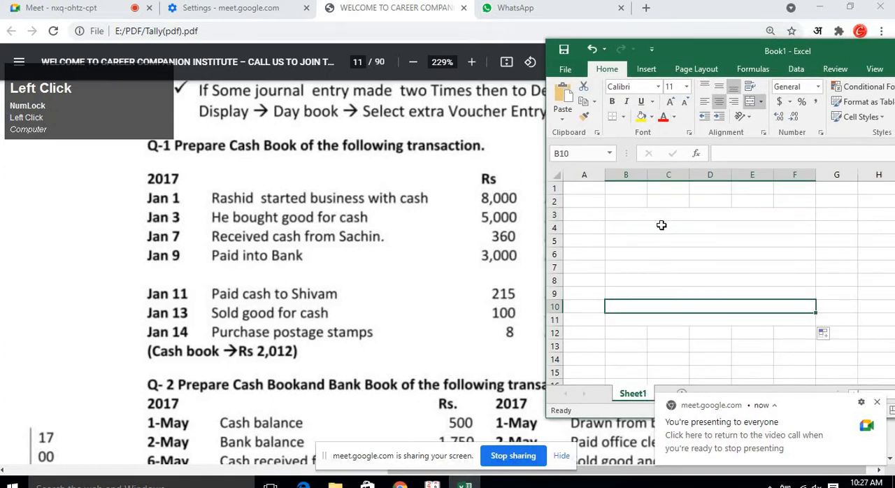
click(661, 228)
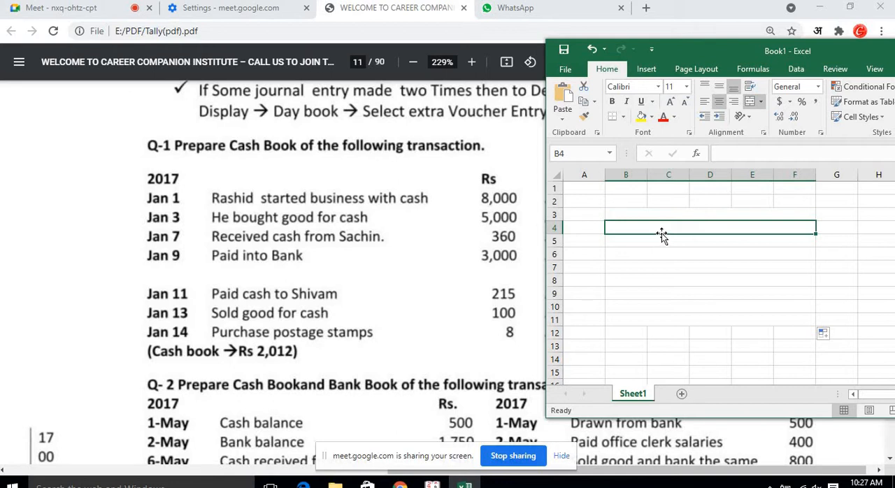
click(657, 215)
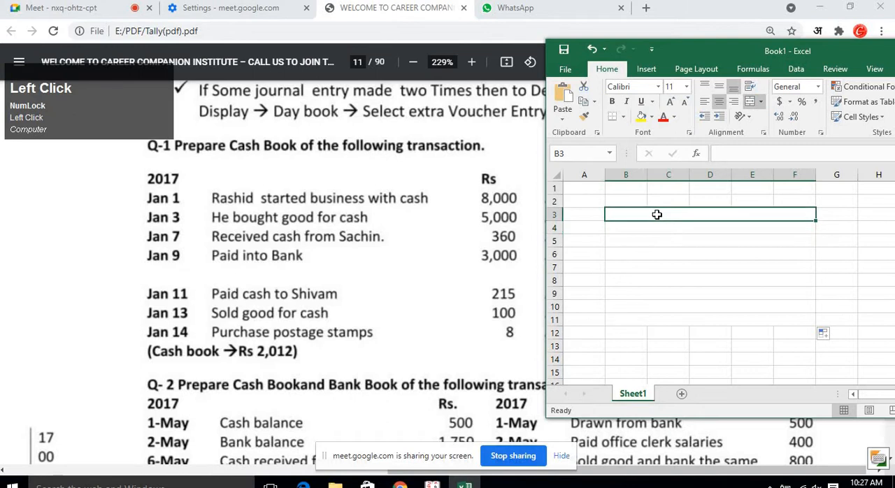
Enter the narration "Cash Ac DR" in row 3 with the amount 8000 in column G.
key(Left)
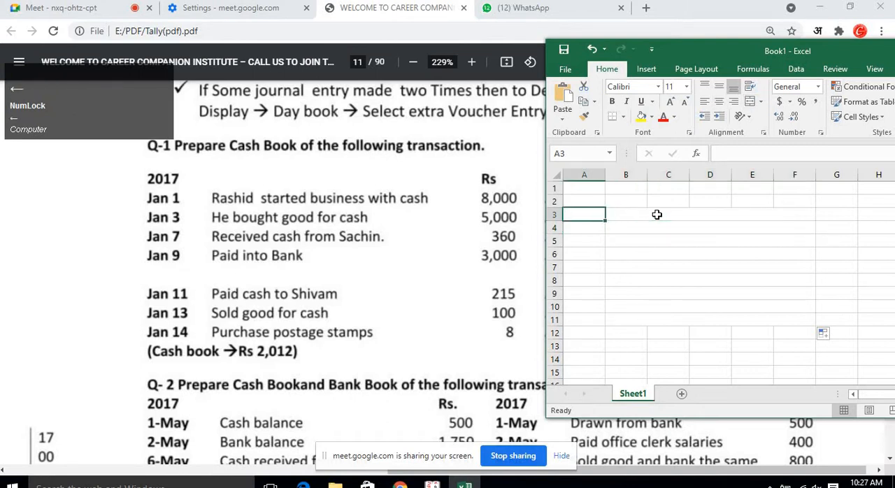
key(Right)
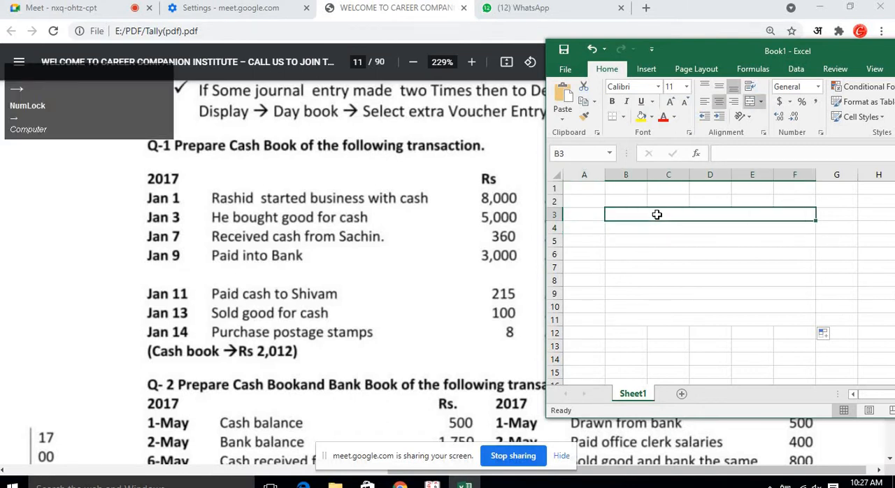
text(Cas)
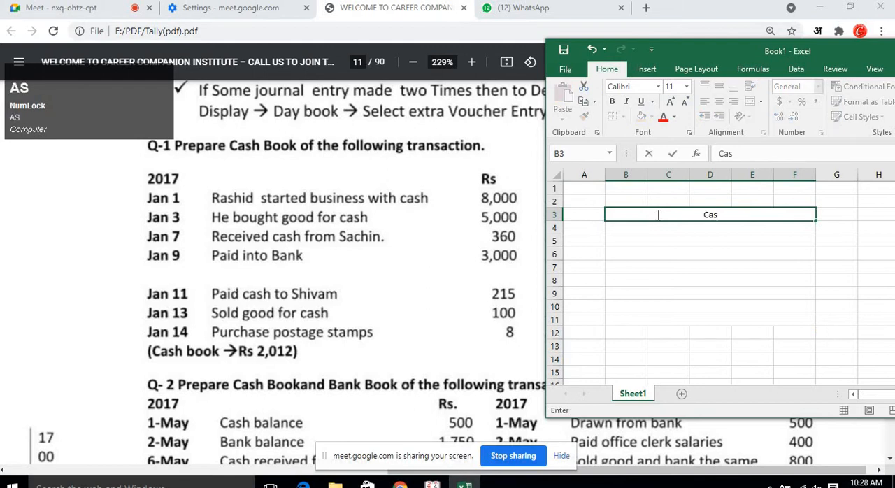
text(h Ac)
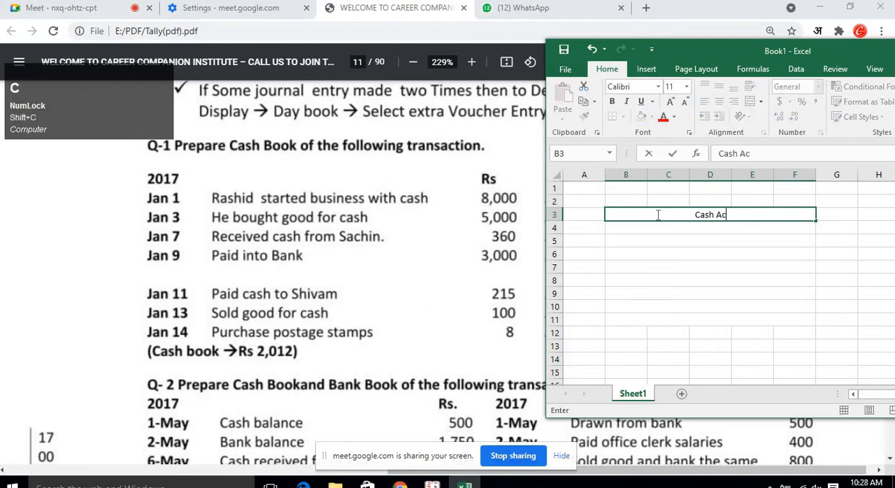
text( DR)
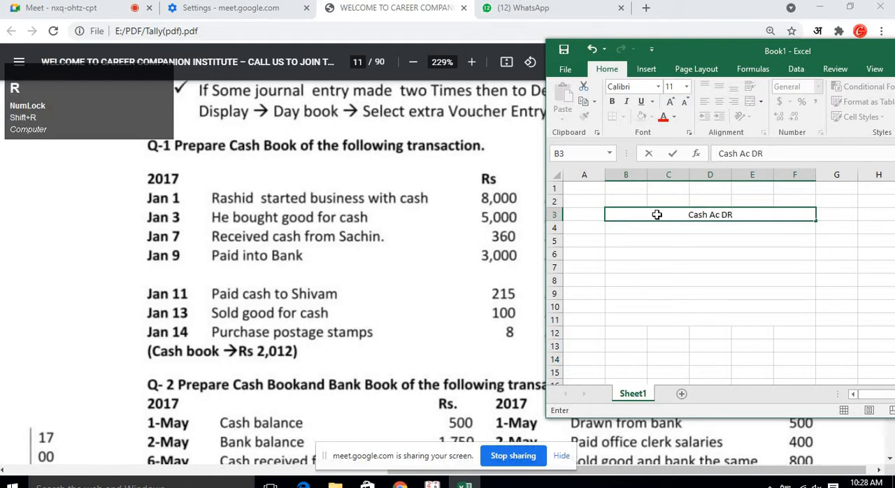
click(657, 215)
key(Right)
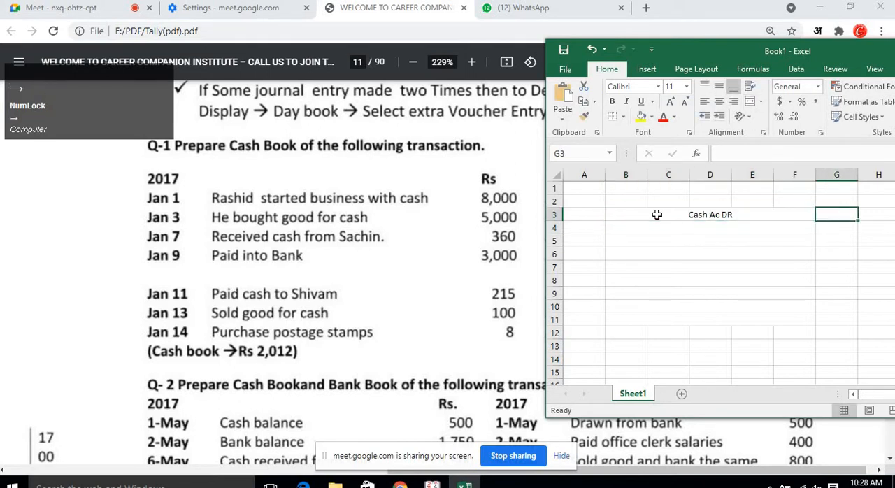
text(8000)
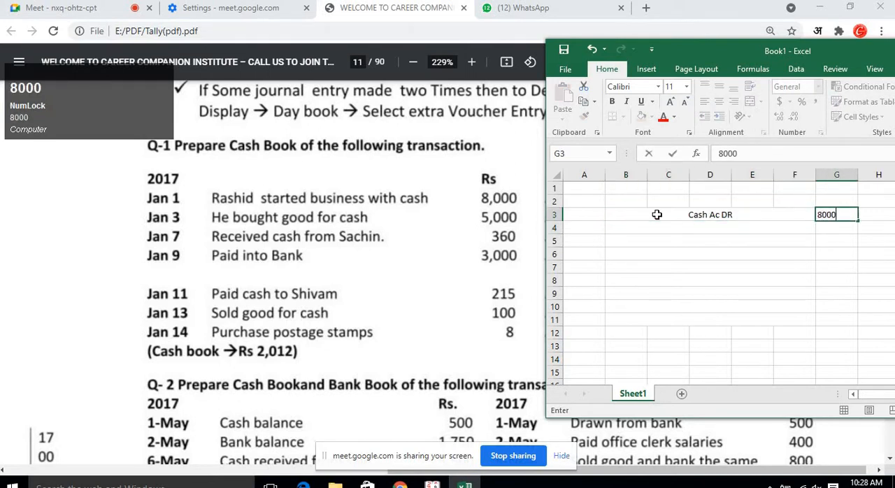
key(Return)
Enter "Capital A/c CR" as the narration in row 4, below the cash entry.
key(Left)
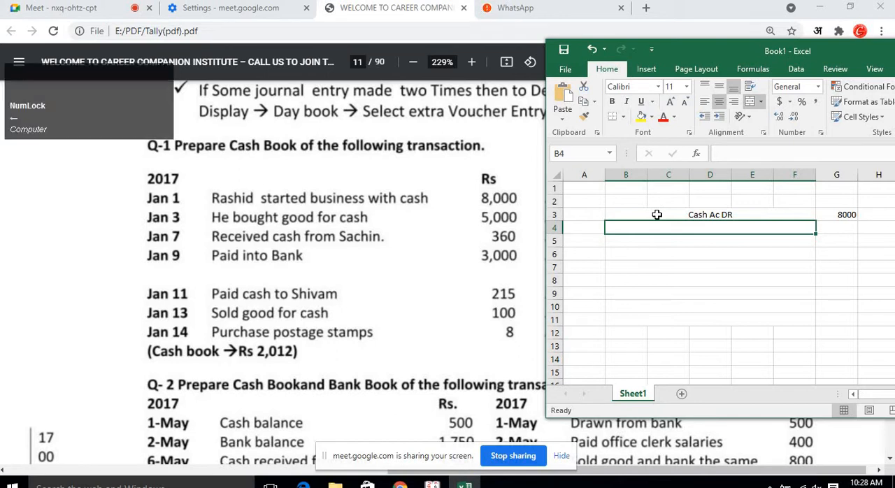
text(C)
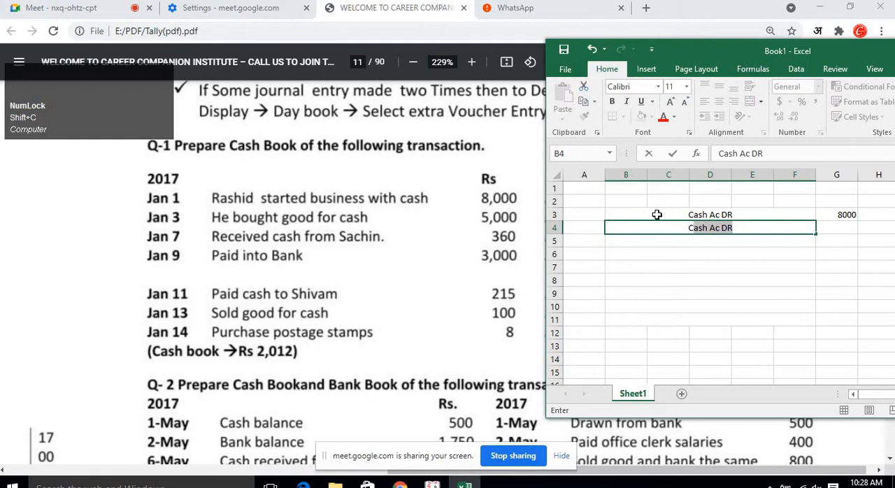
text(apital )
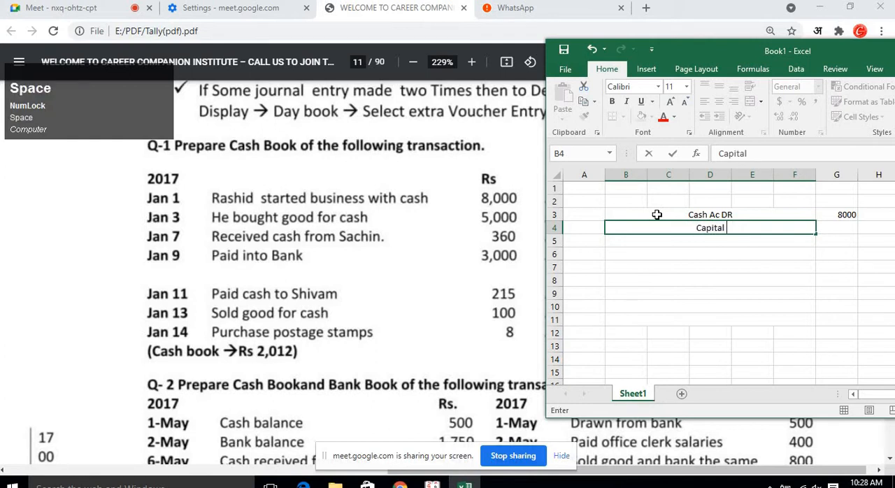
text(A/c)
key(Return)
key(Up)
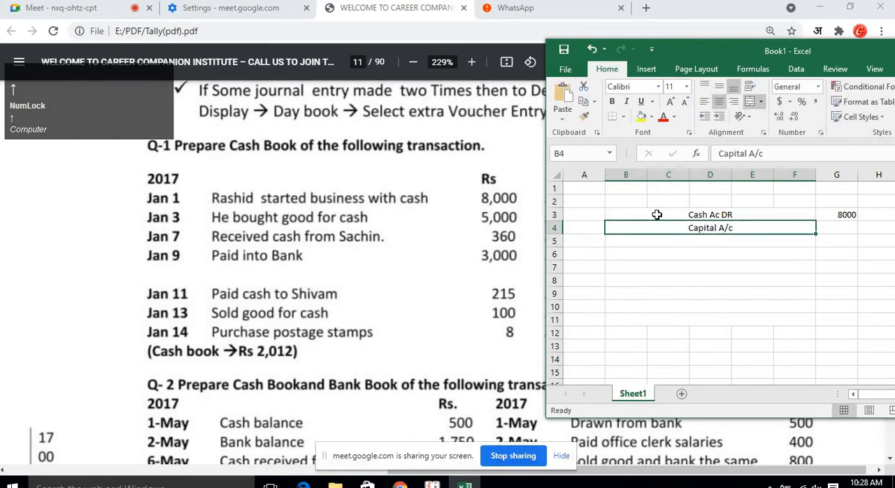
key(F2)
text(CR)
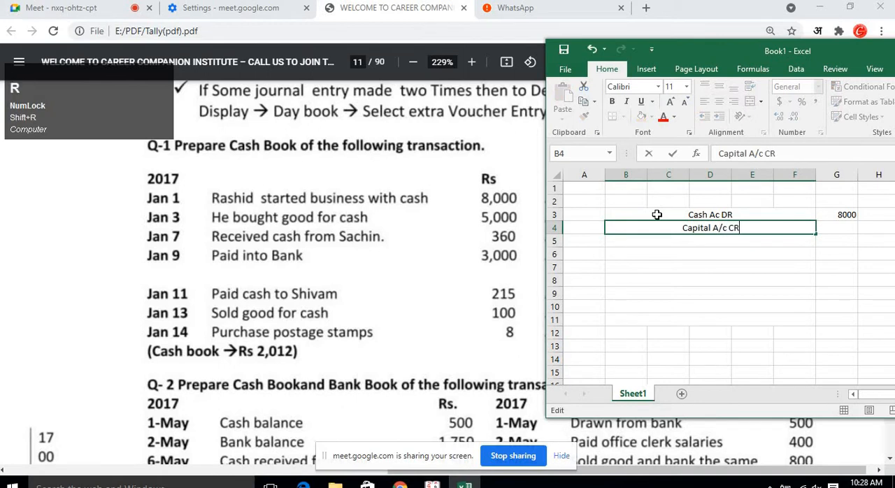
key(Return)
Enter the amount 8000 in column G of the Capital row.
key(Up)
key(Up)
key(Down)
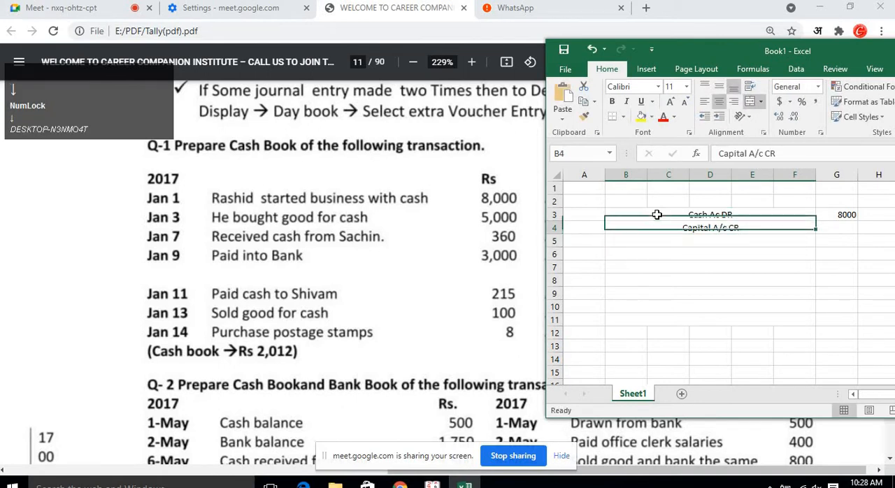
key(Right)
text(8000)
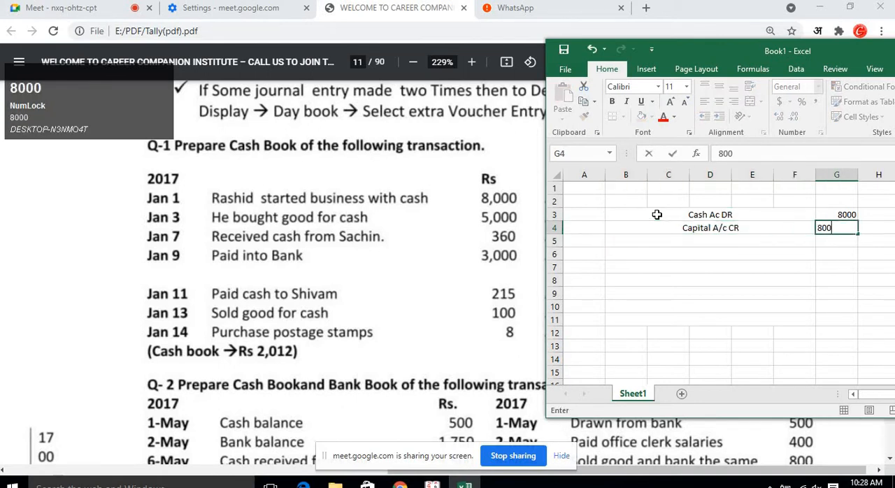
key(Return)
Add the heading "Receipt Voucher" in cell B2 above the entry.
key(Up)
key(Up)
key(Up)
key(Left)
key(Left)
key(Left)
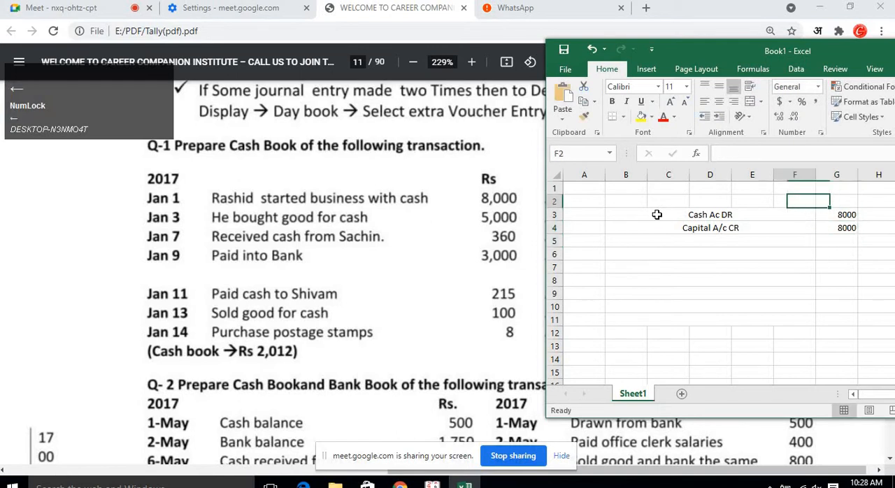
key(Left)
key(Left)
text(Rec)
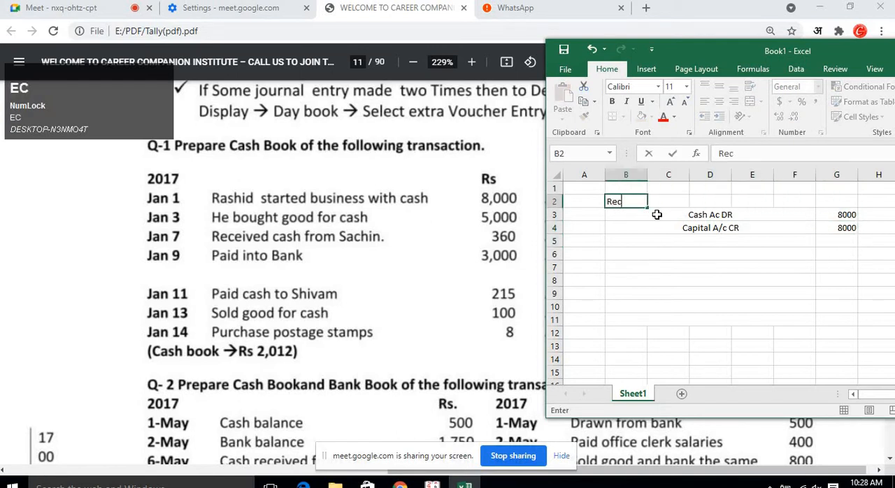
text(eipt )
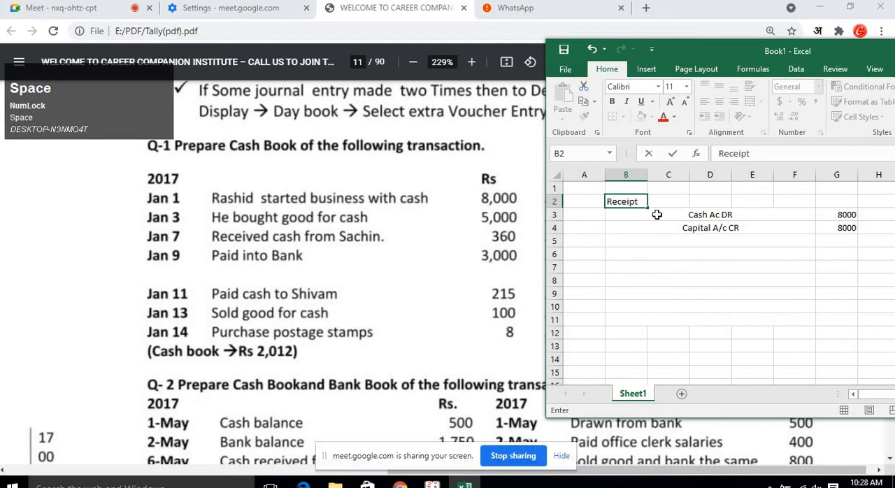
text(Voucher)
key(Return)
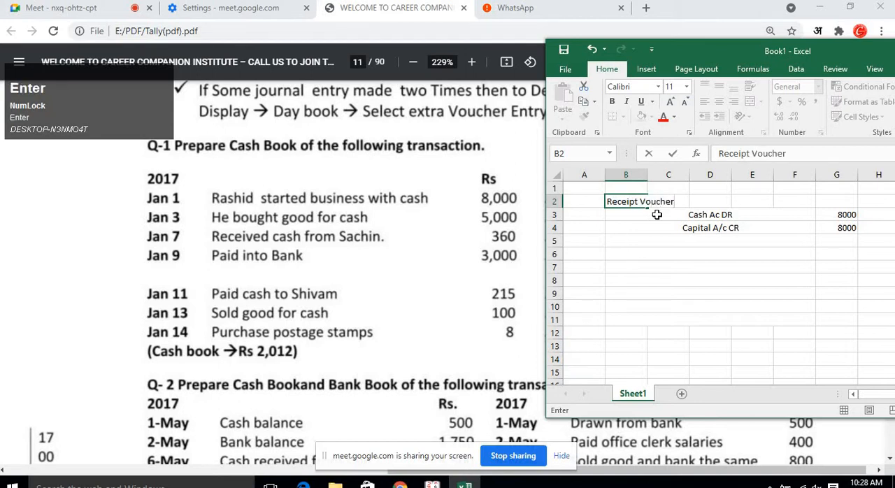
Number the voucher 1 in cell A2.
click(657, 215)
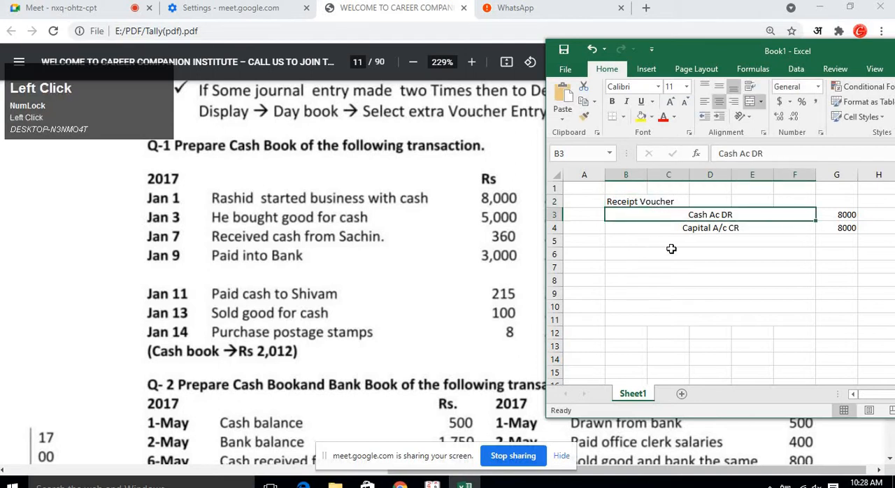
click(713, 253)
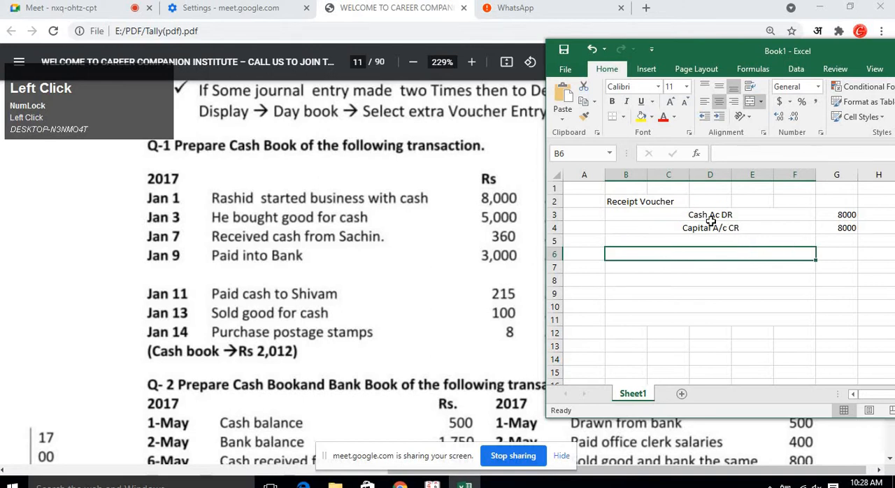
click(585, 212)
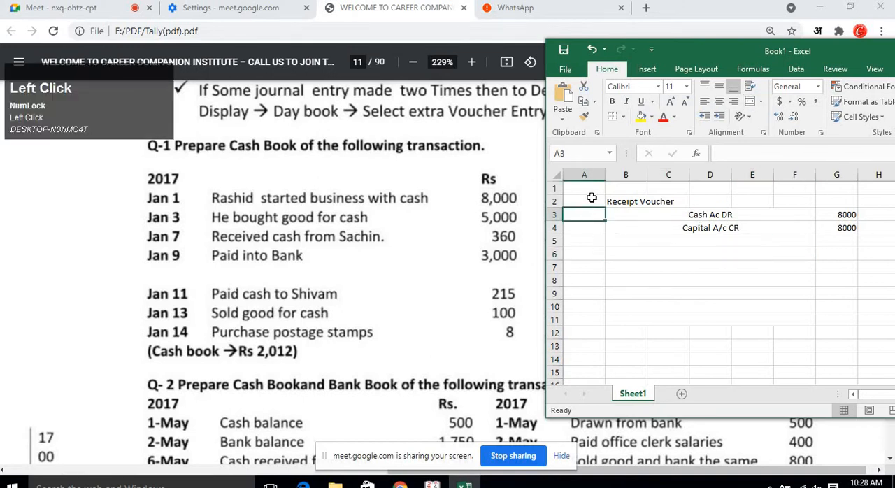
click(592, 200)
text(1)
key(Return)
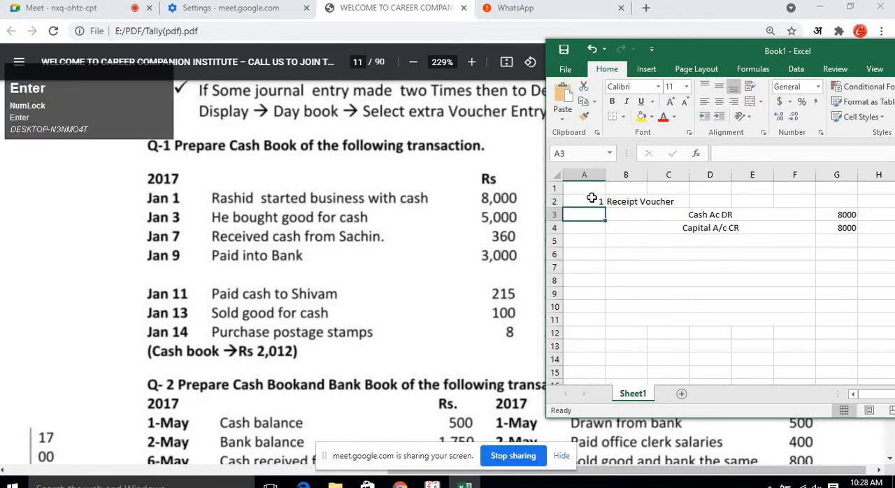
Switch to Tally.ERP 9 and start it in Educational Mode.
click(431, 483)
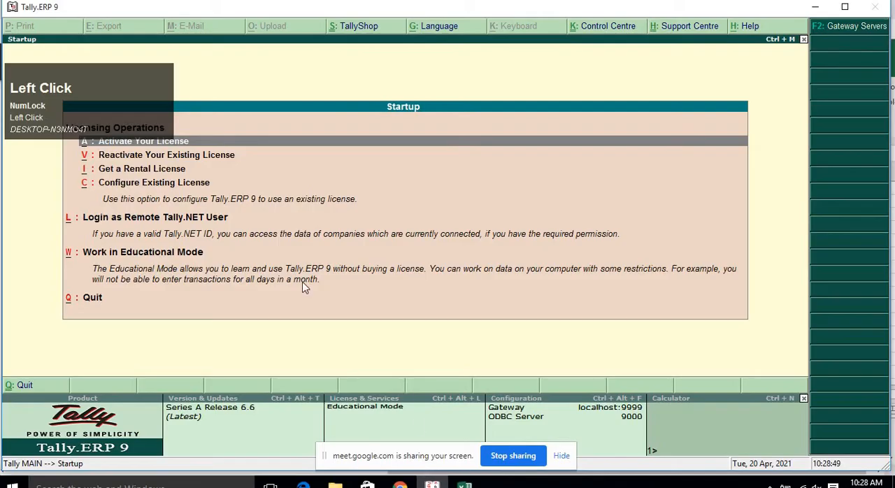
key(Down)
key(Down)
key(Down)
key(Down)
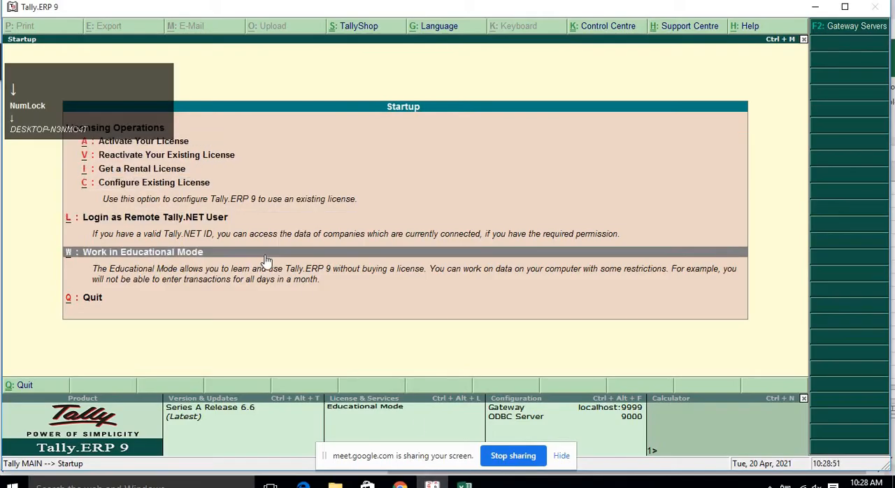
key(Return)
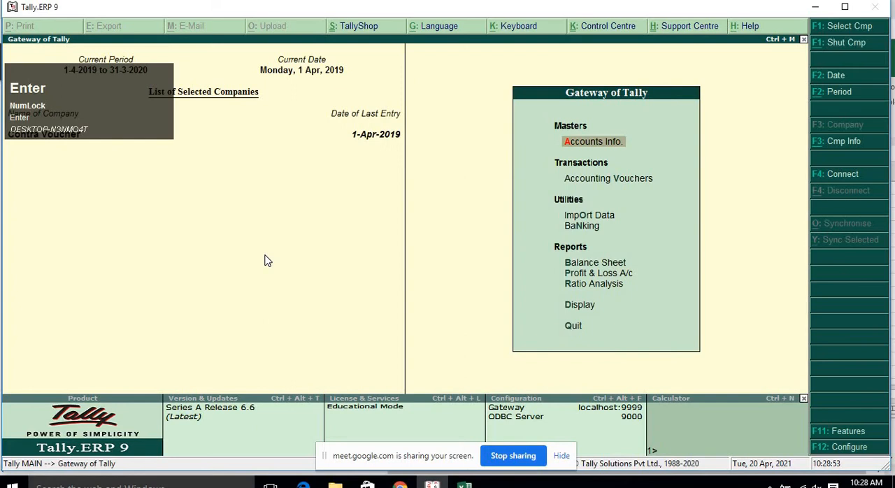
Open Company Info and start creating a new company.
key(alt+F3)
key(Down)
key(Down)
key(Down)
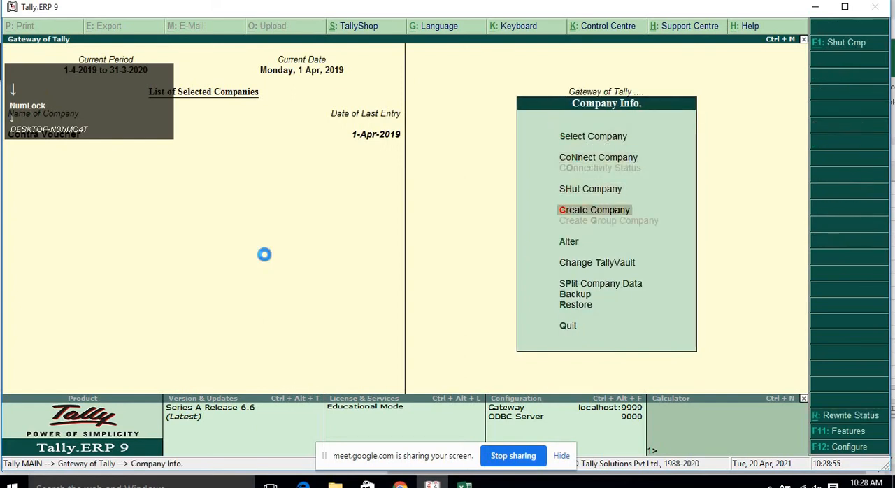
key(Return)
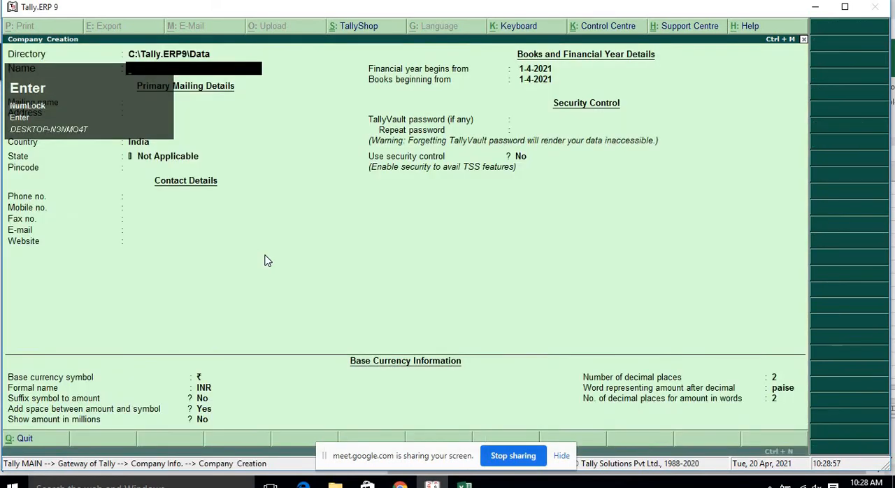
Name the new company "Q1 by Me" and accept it as the mailing name.
text(Q1)
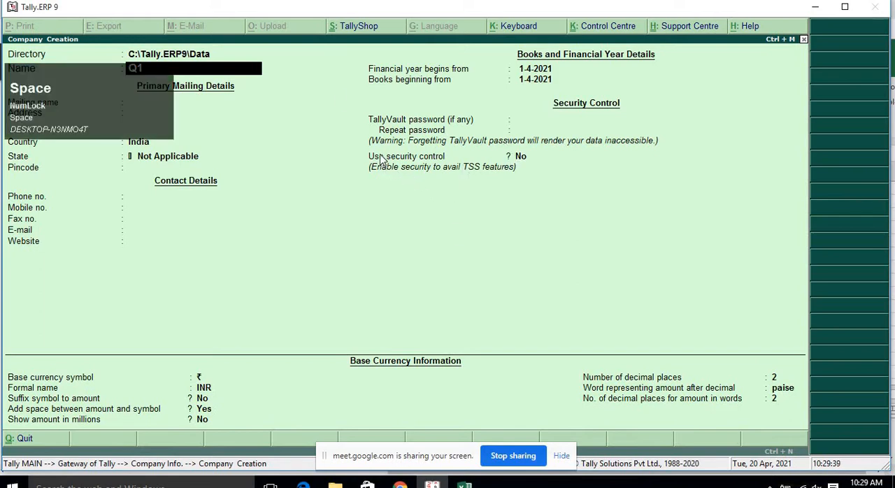
text(by )
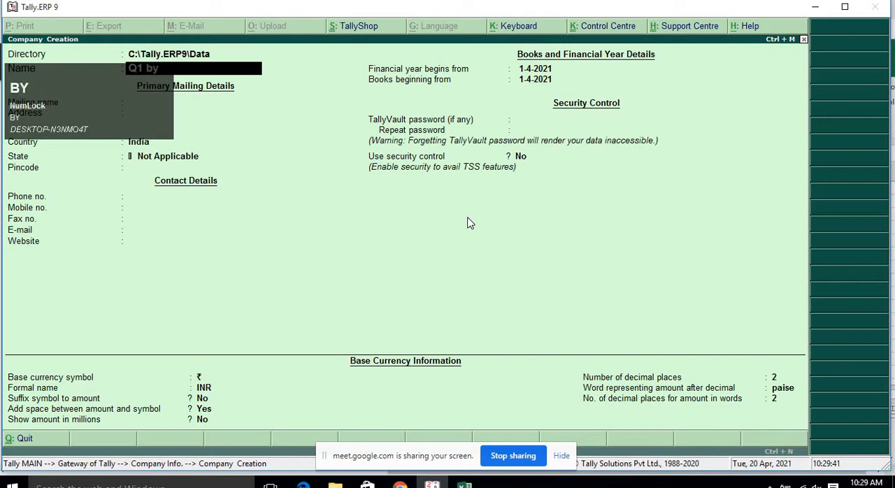
text(Me)
mouse_move(104, 126)
mouse_down()
mouse_move(432, 76)
mouse_move(316, 87)
mouse_up()
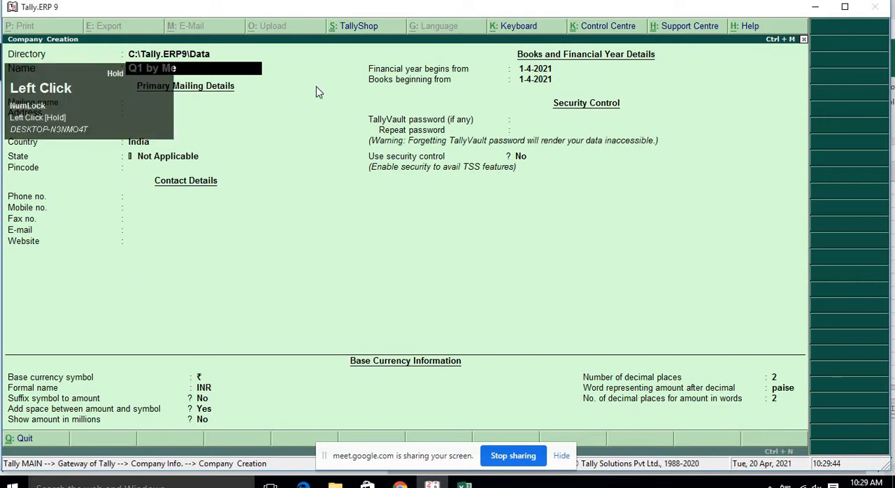
click(231, 98)
drag(107, 109, 785, 82)
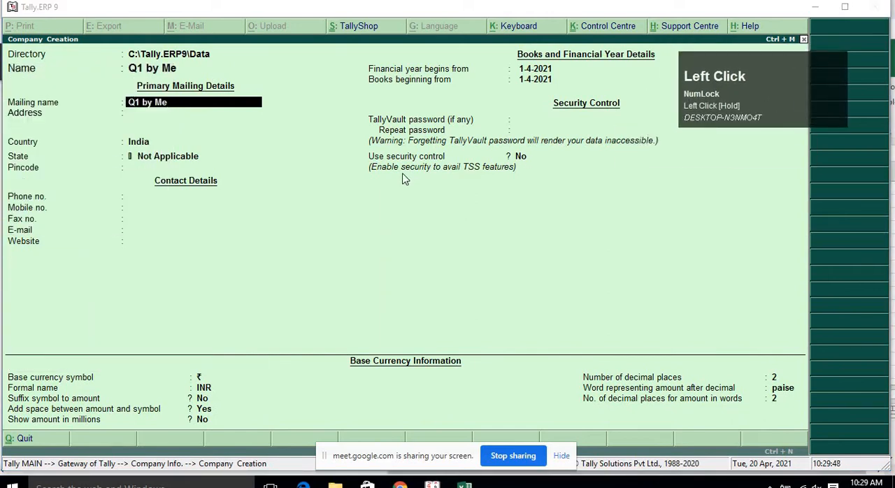
key(Return)
Set the company's state to Delhi and skip the remaining contact fields.
click(264, 177)
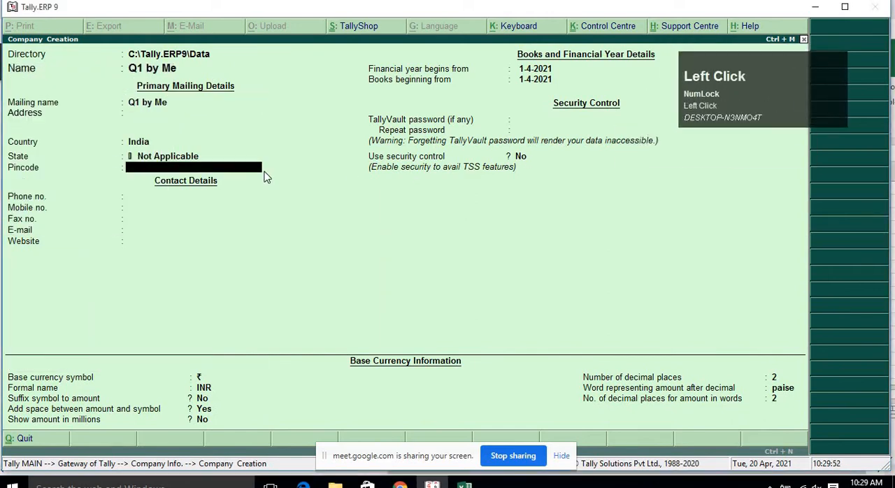
key(Up)
text(De)
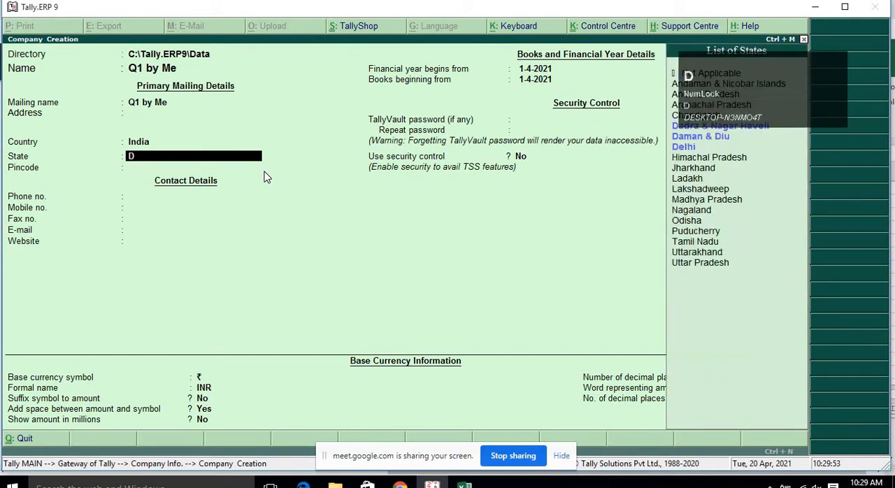
key(Return)
key(Return)
key(Return)
key(Return)
key(Return)
key(Return)
key(Return)
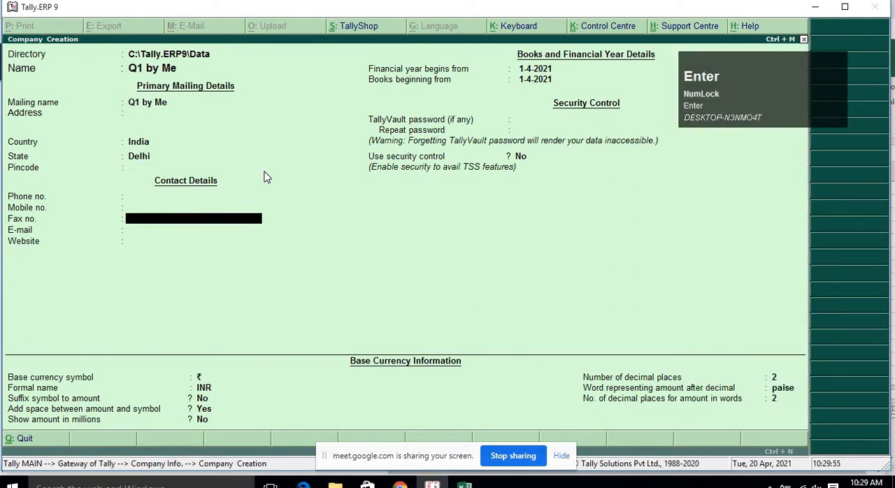
key(Return)
key(Return)
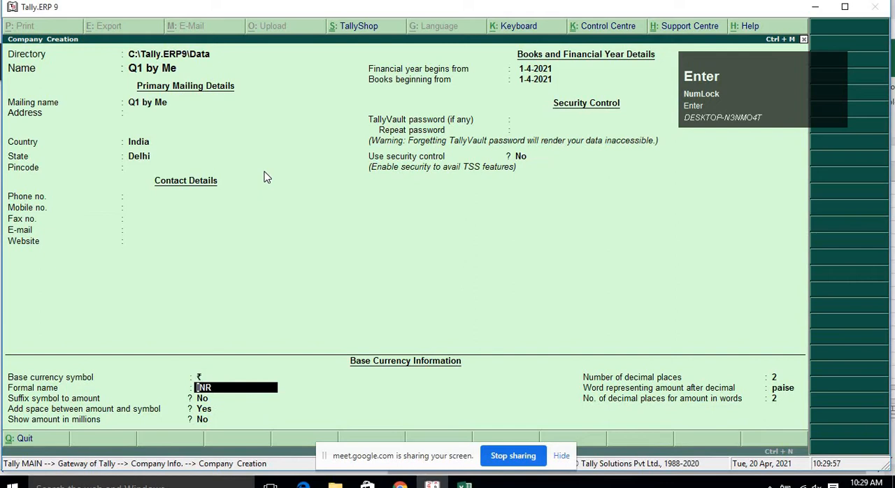
Set the financial year to begin on 1-4-2019 and accept the new company.
key(Up)
key(Up)
key(Up)
key(Up)
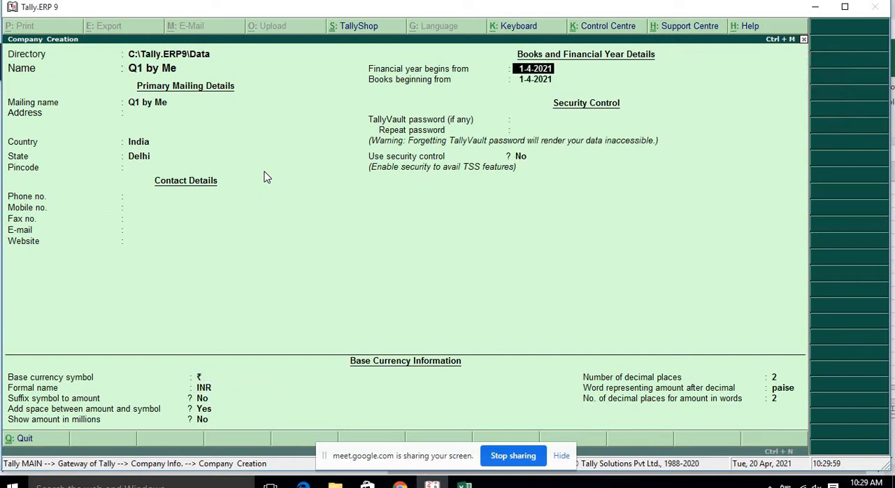
text(1-4-19)
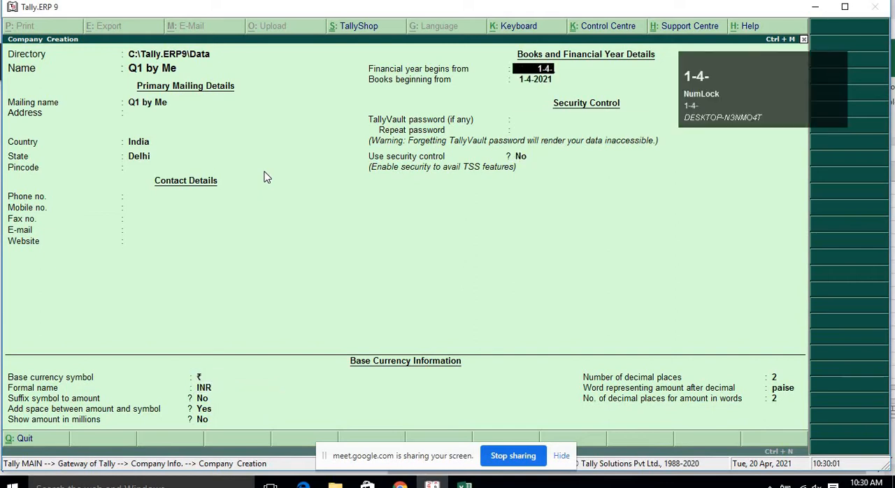
key(Return)
key(Return)
key(Return)
key(Return)
key(Return)
key(Return)
key(Return)
key(Return)
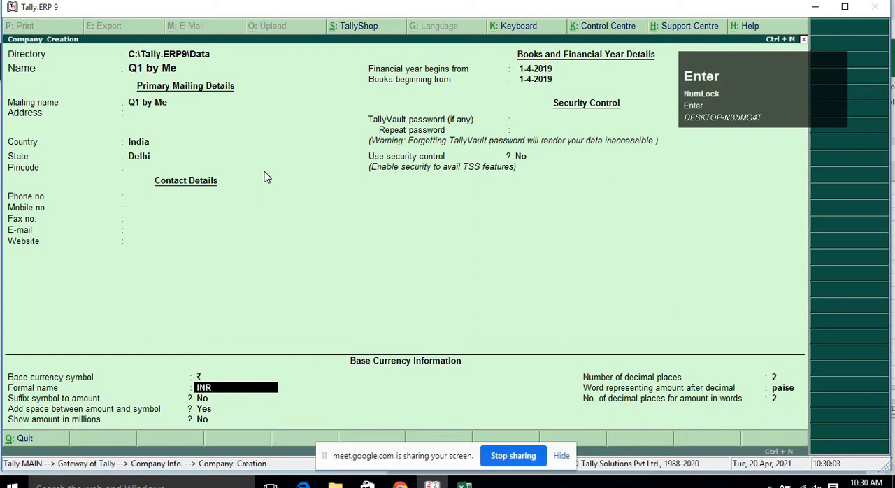
key(Return)
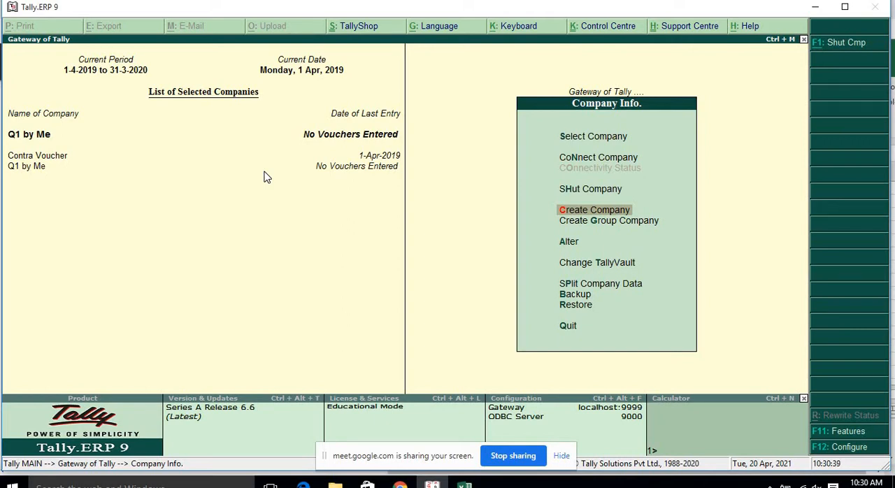
key(Escape)
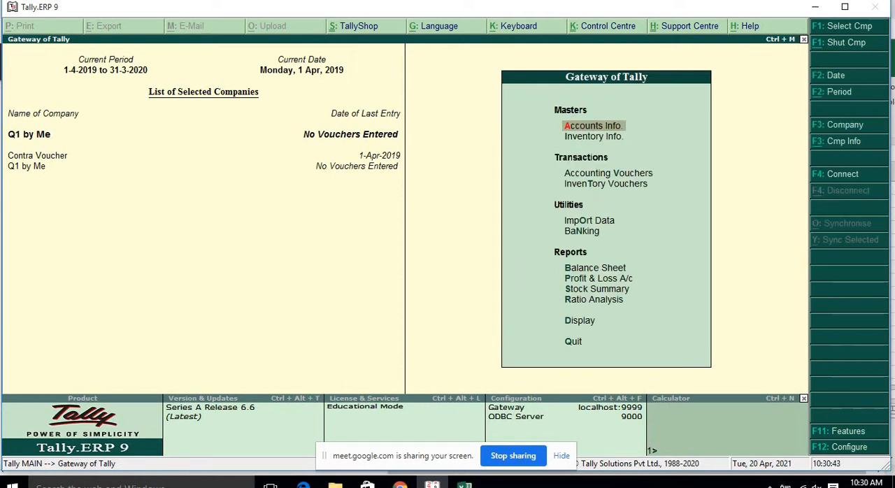
click(401, 485)
click(339, 442)
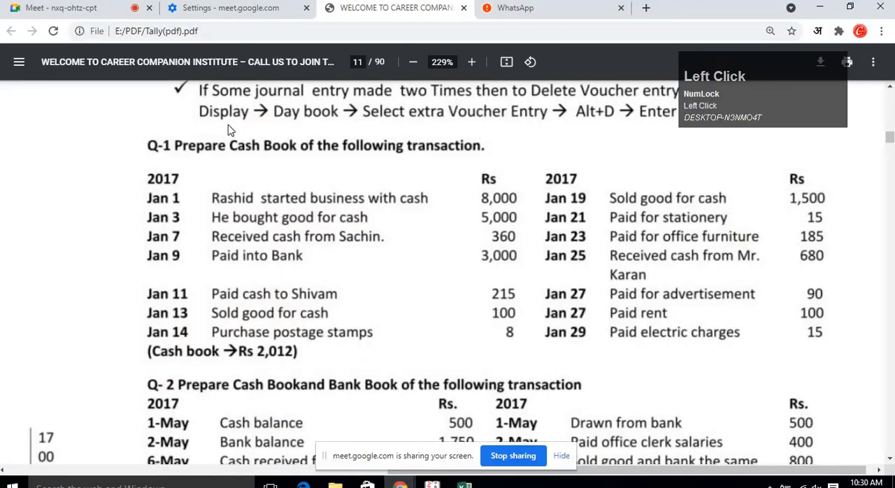
click(110, 12)
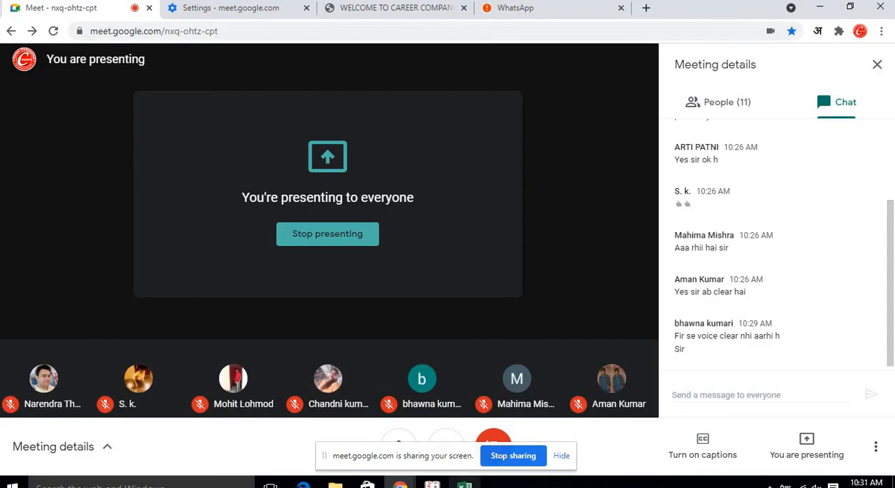
click(432, 485)
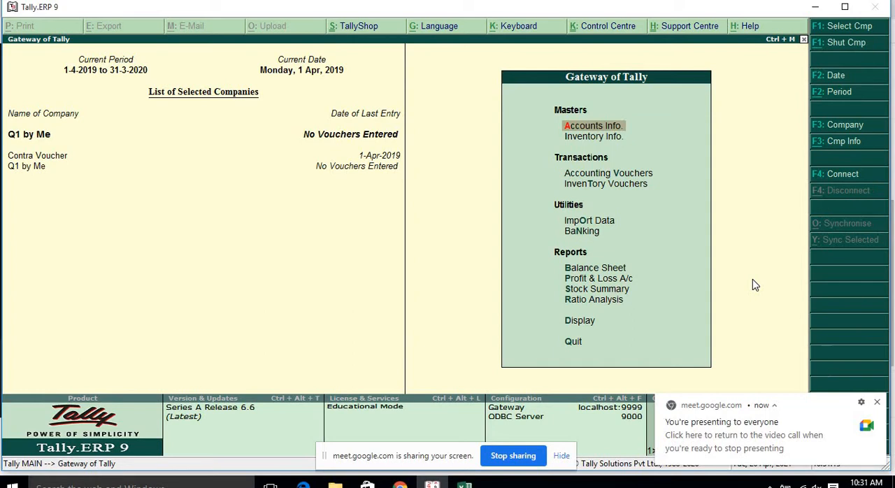
Create a ledger named "Capital Ac" under the Capital Account group.
key(Down)
key(Up)
key(Return)
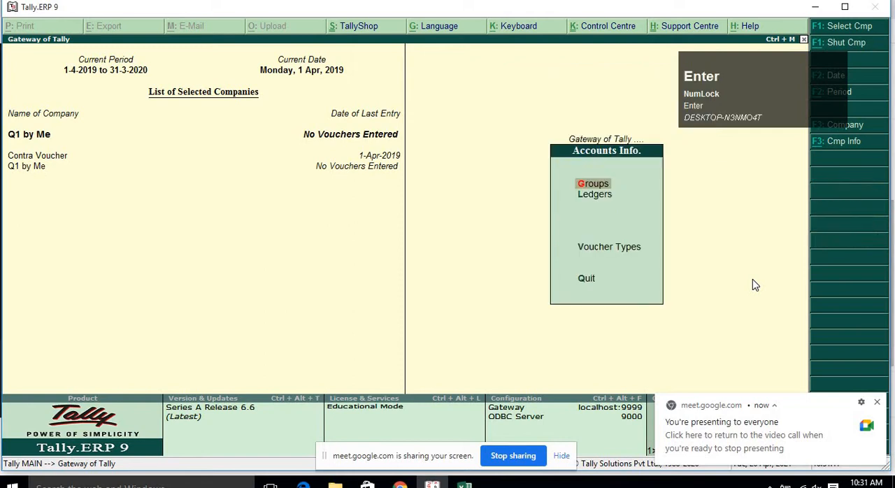
key(Down)
key(Return)
key(Return)
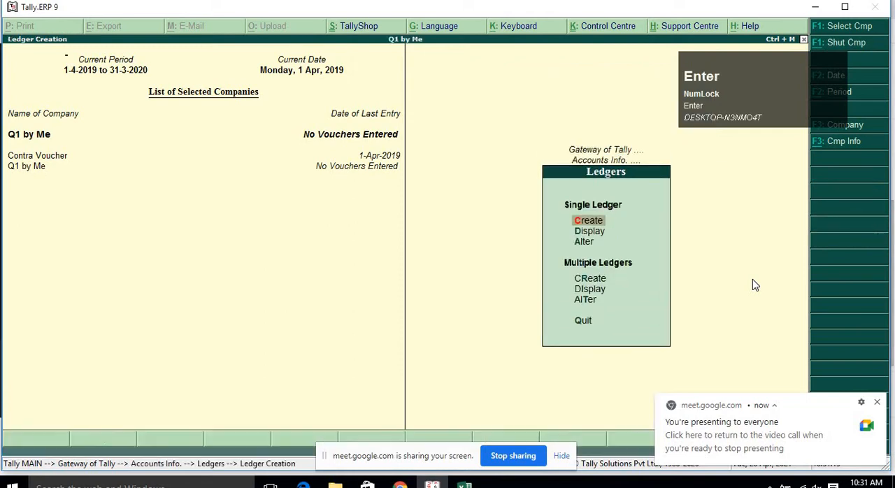
text(Ca)
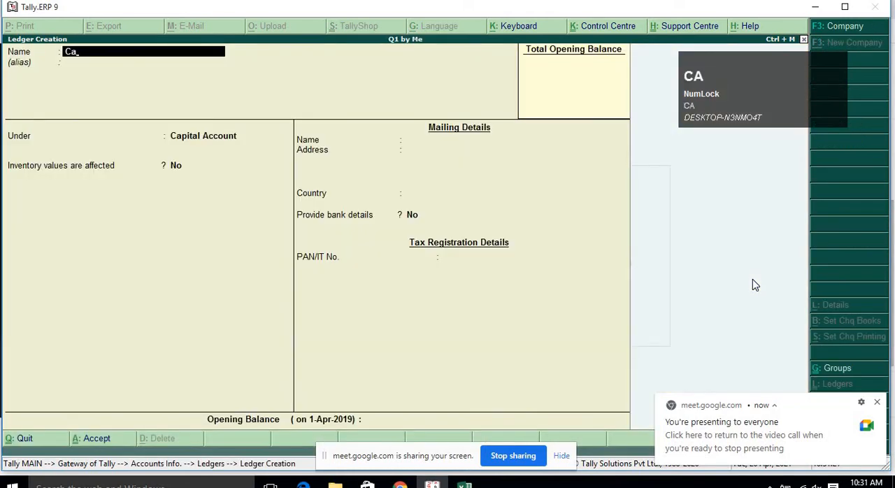
text(pita)
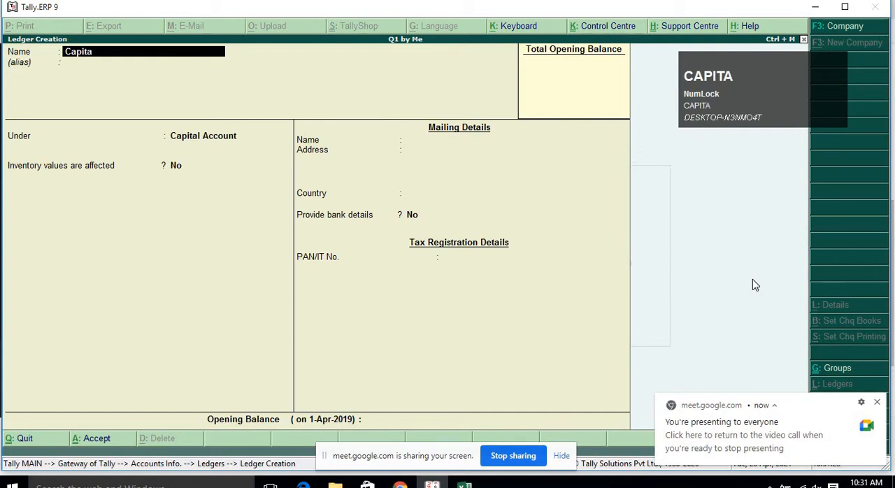
text(l Ac)
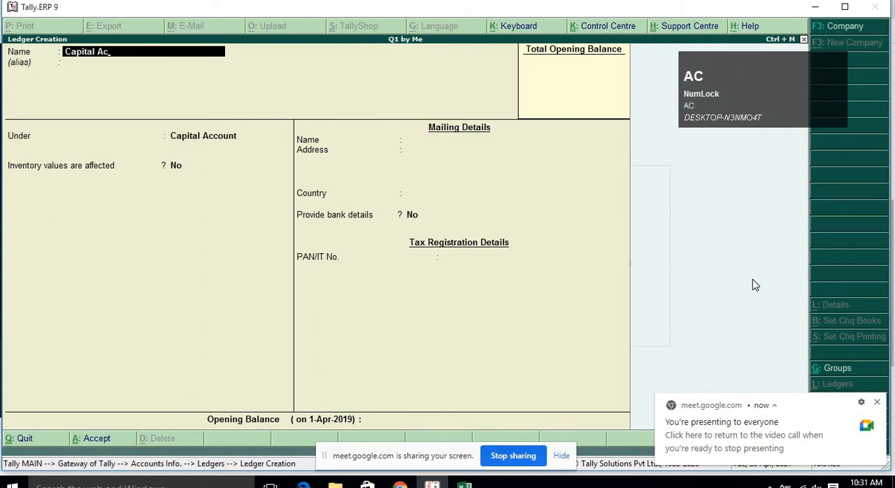
key(Return)
key(Return)
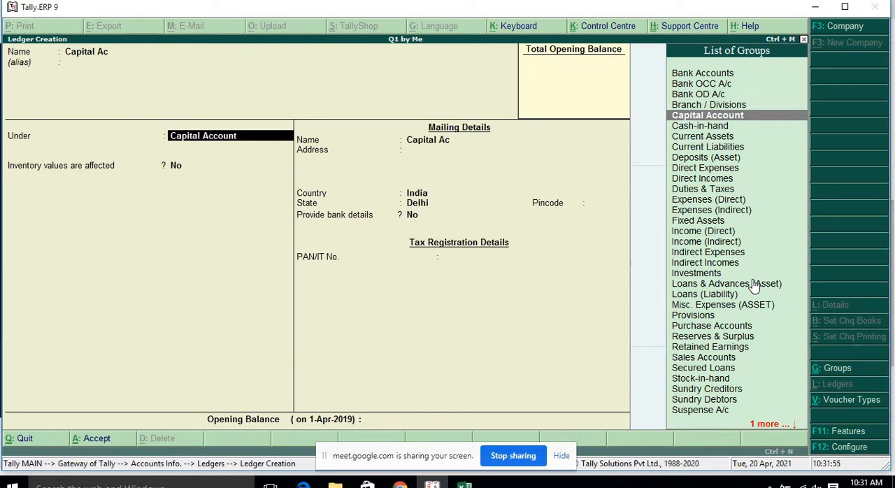
key(Return)
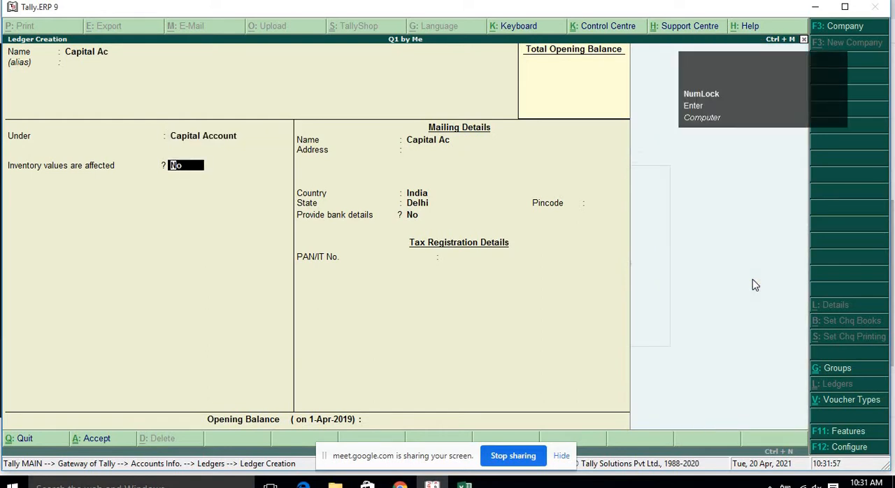
key(Return)
key(Return)
key(Return)
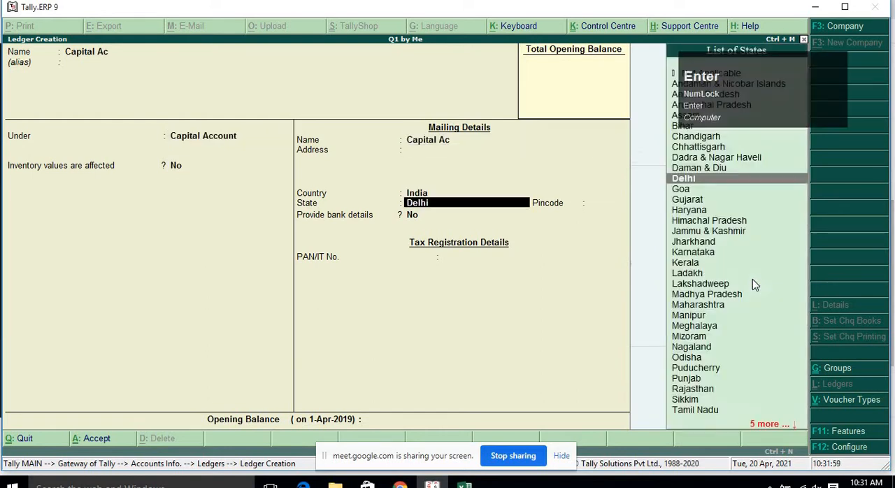
key(Return)
key(Return)
key(Return)
key(ctrl+a)
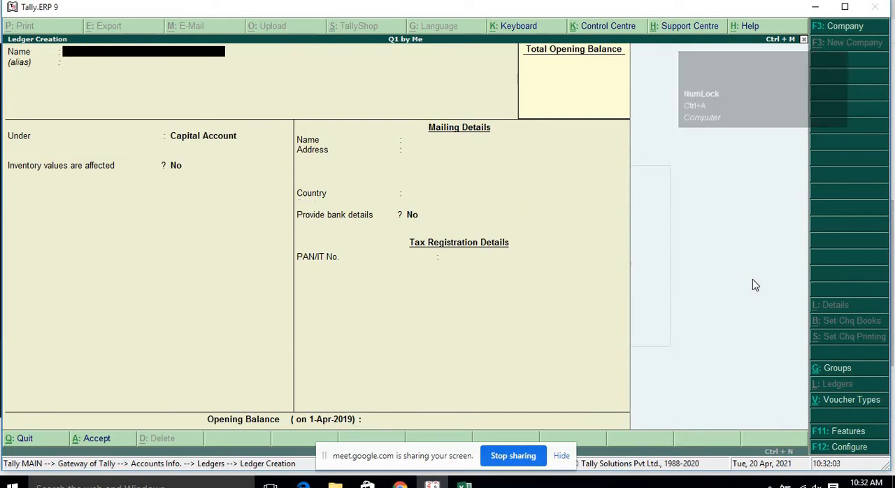
Open a new Receipt voucher in Accounting Vouchers.
key(Escape)
key(Escape)
key(Escape)
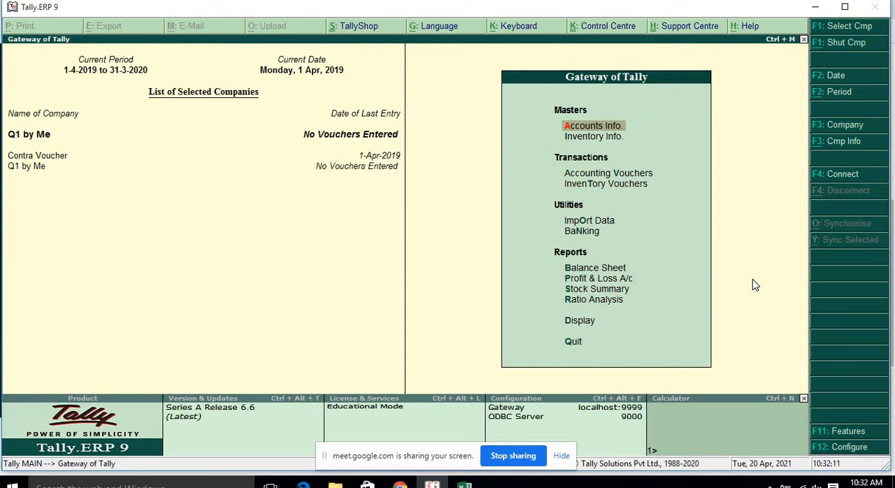
key(Down)
key(Down)
key(Return)
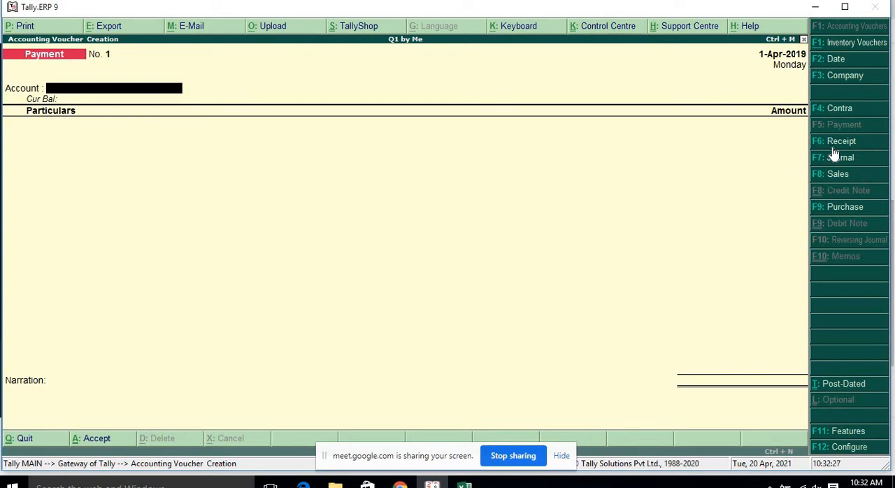
key(F6)
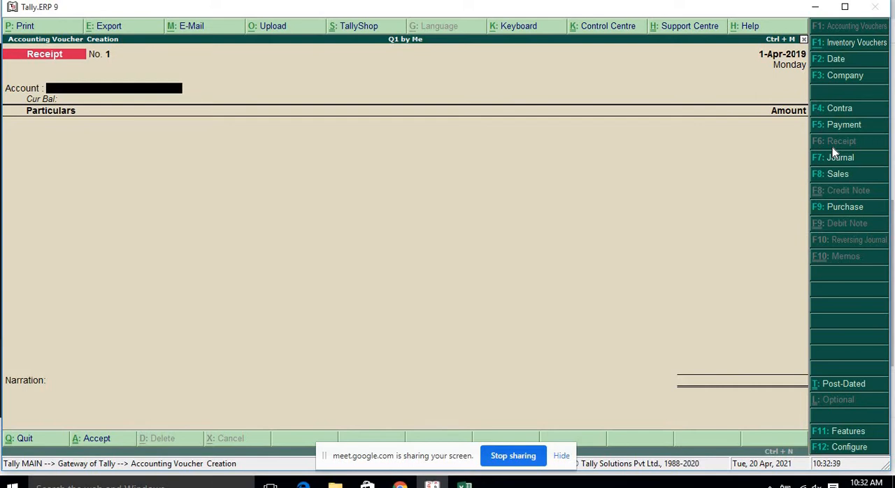
Configure receipt vouchers to turn off single entry mode and use Cr/Dr instead of To/By.
key(F12)
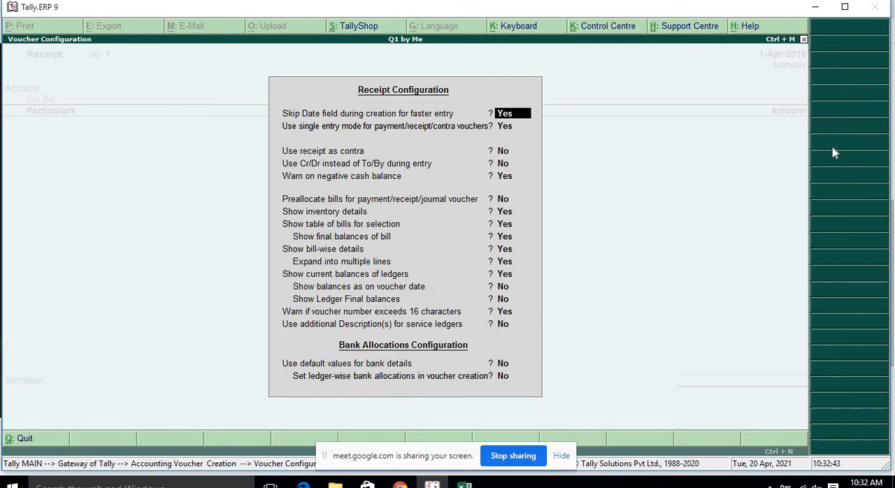
key(Down)
key(Down)
key(Down)
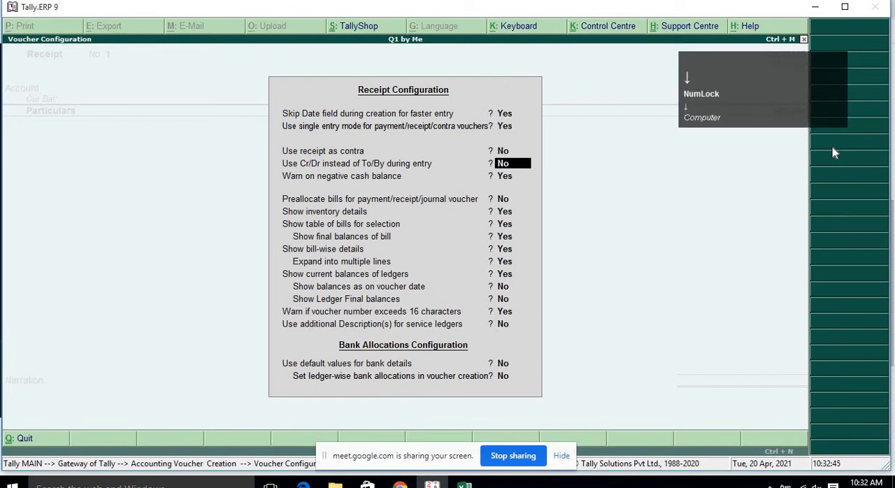
text(y)
key(BackSpace)
key(BackSpace)
key(BackSpace)
key(BackSpace)
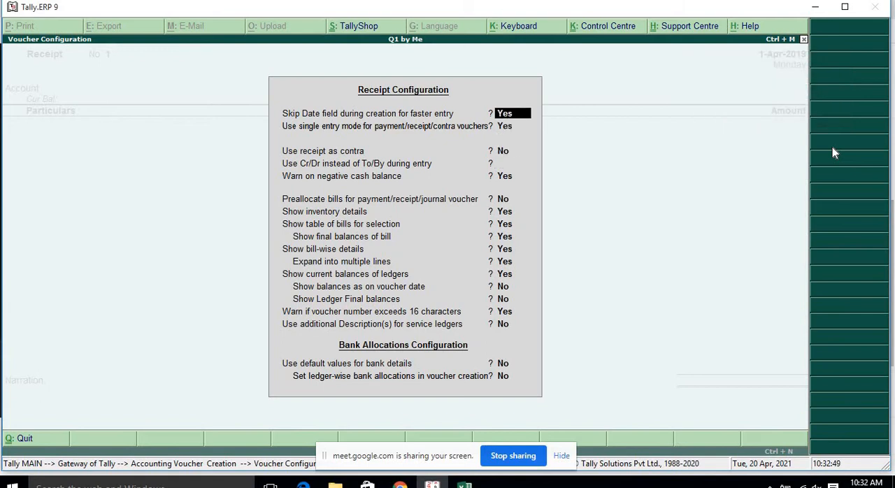
key(Return)
text(n)
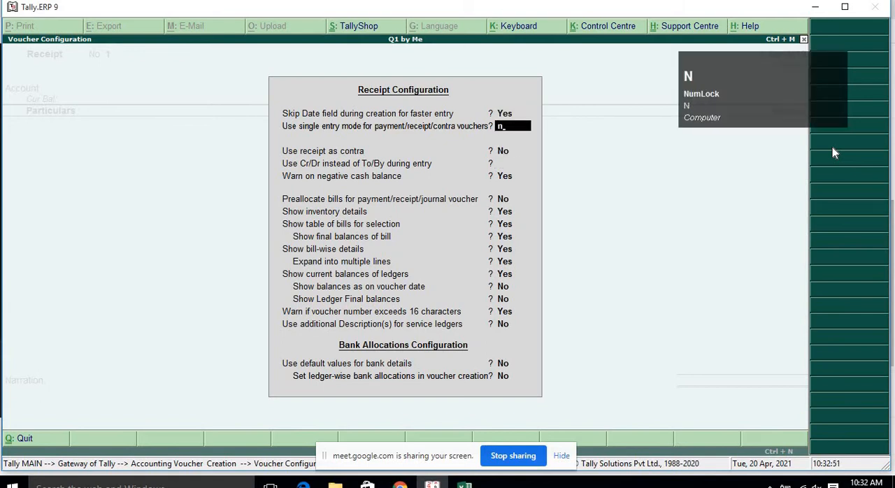
key(Return)
key(Return)
key(Return)
text(yes)
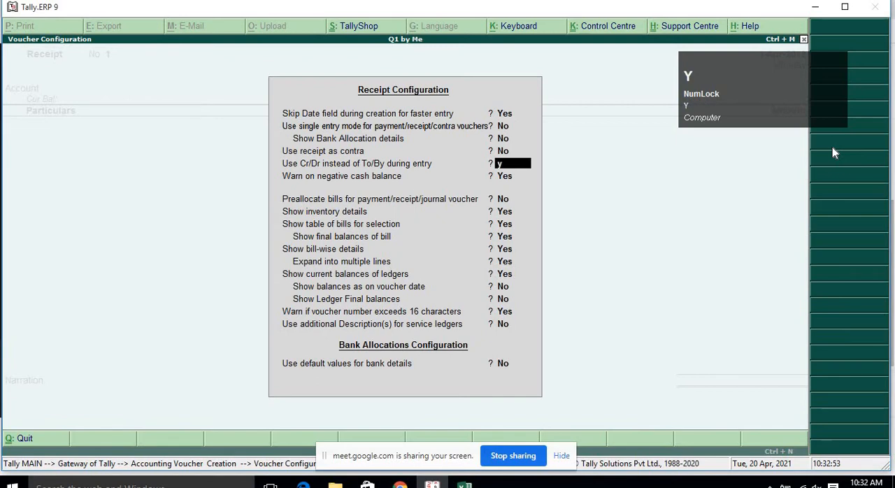
key(Return)
key(Return)
key(Return)
key(Return)
key(Return)
key(Return)
key(Return)
key(Return)
key(Return)
key(Return)
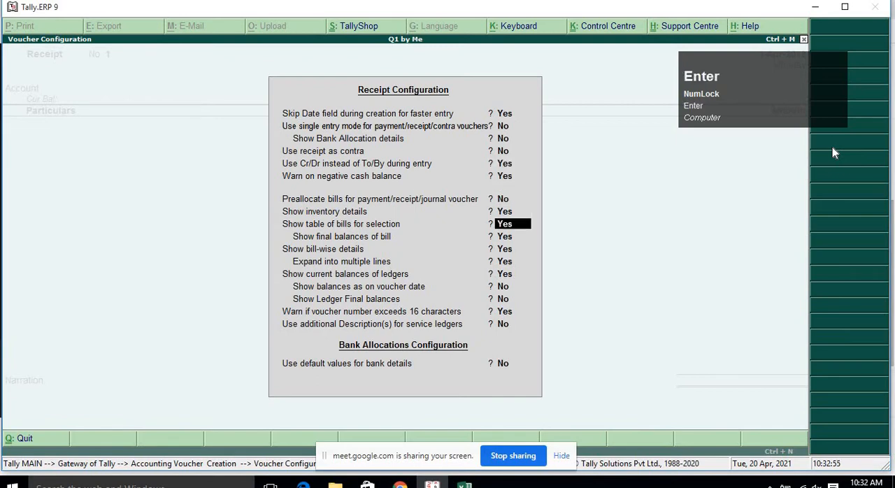
key(Return)
key(Return)
key(Return)
key(Return)
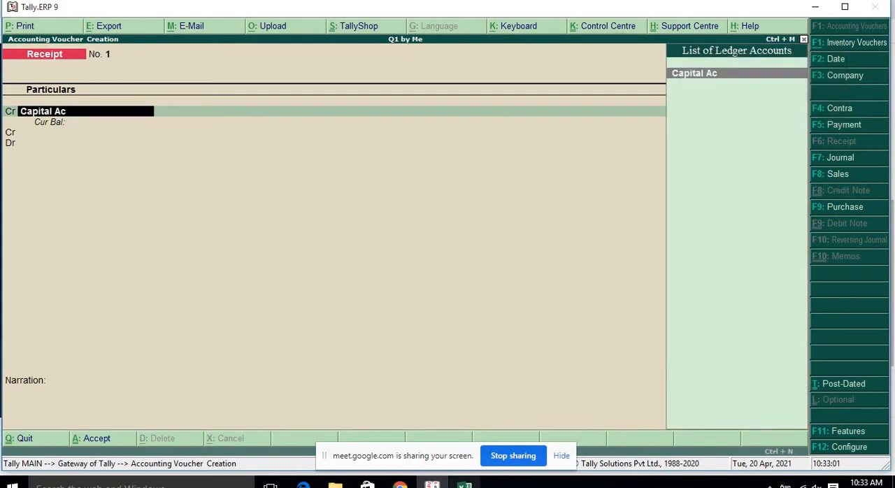
Review the first receipt voucher entry prepared in the Excel workbook.
click(464, 485)
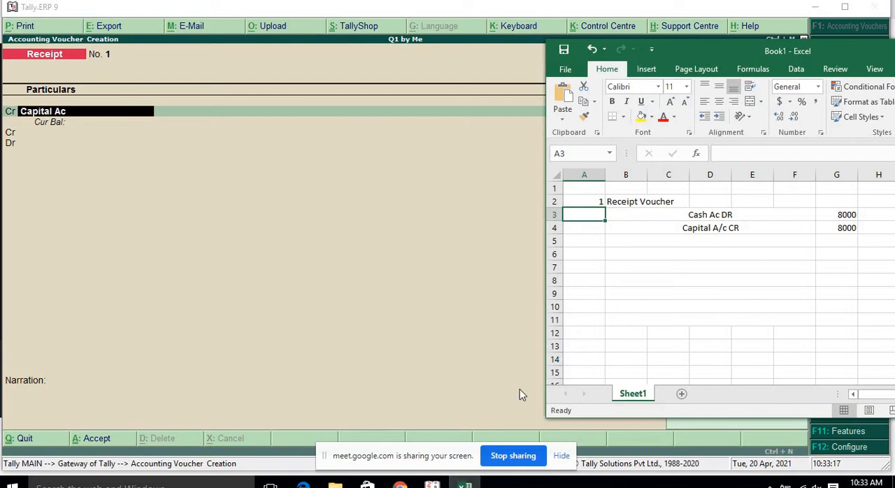
click(400, 484)
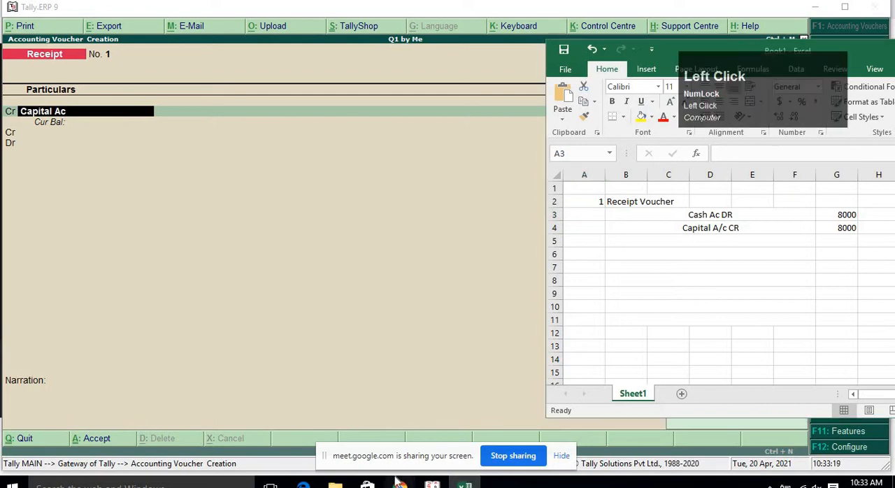
click(367, 435)
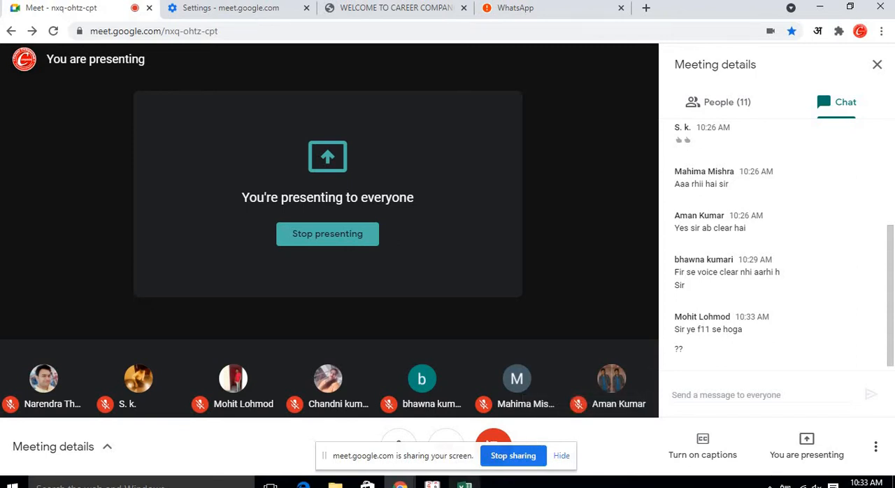
click(465, 484)
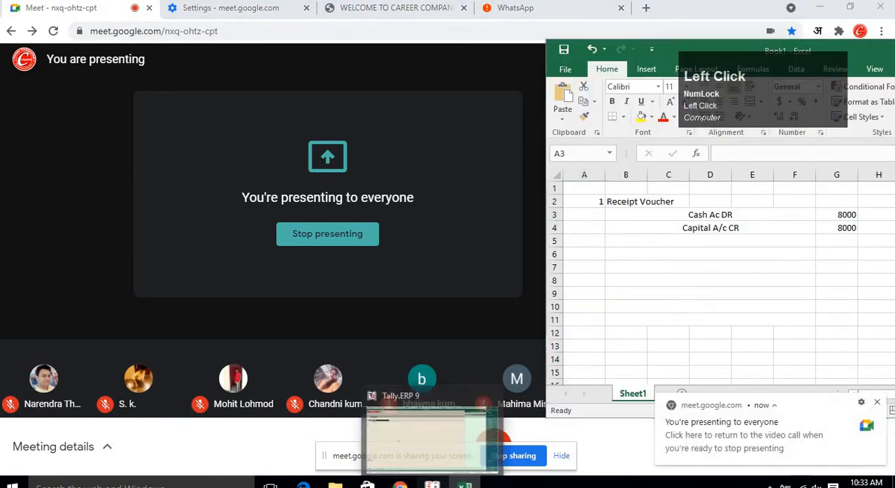
click(433, 484)
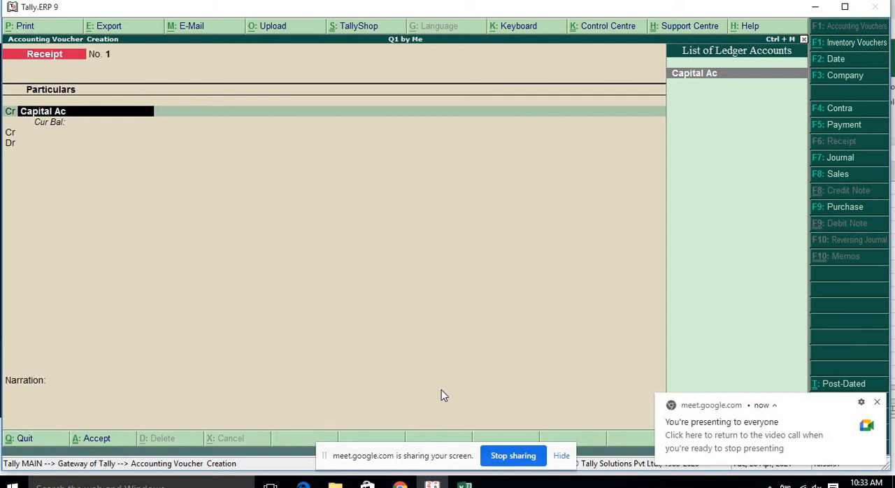
click(465, 483)
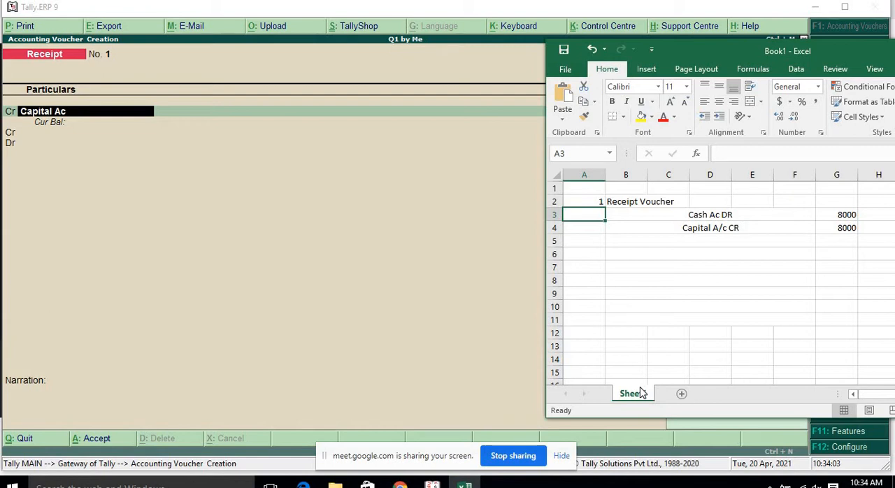
Restart the receipt voucher and select Capital Ac as the credit ledger.
click(117, 295)
key(Escape)
key(Escape)
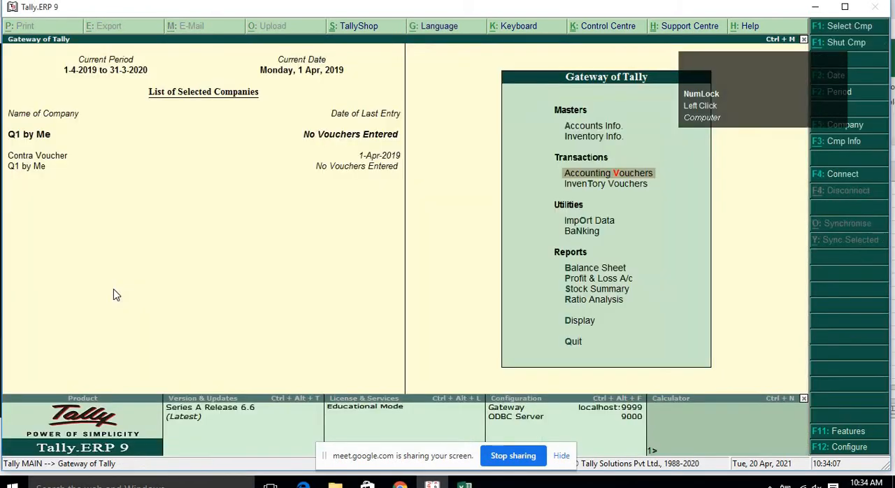
key(Return)
key(Return)
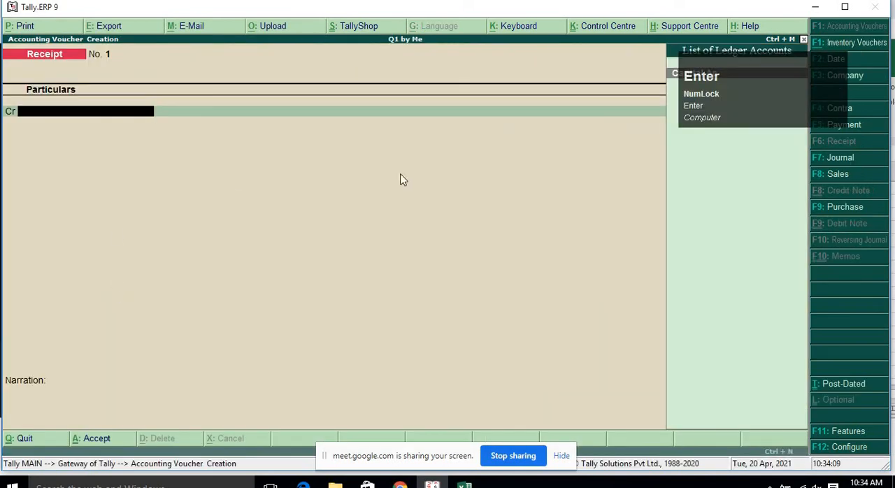
click(621, 107)
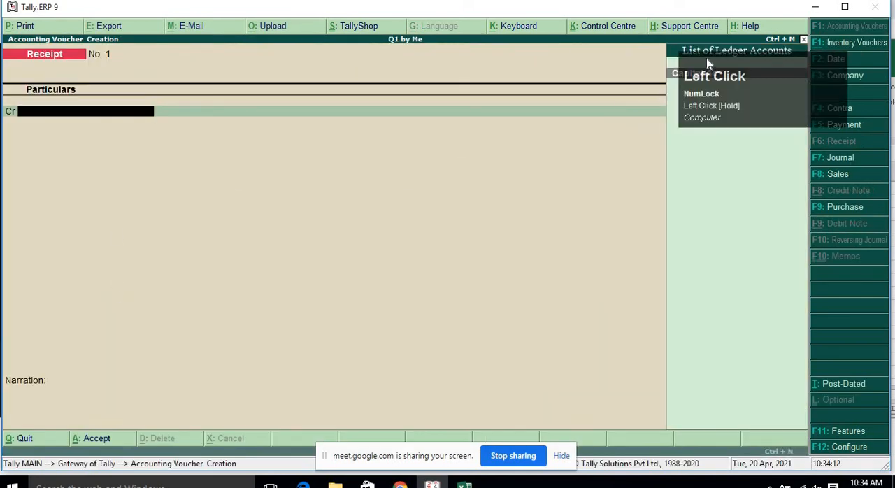
drag(707, 63, 703, 116)
drag(394, 133, 33, 230)
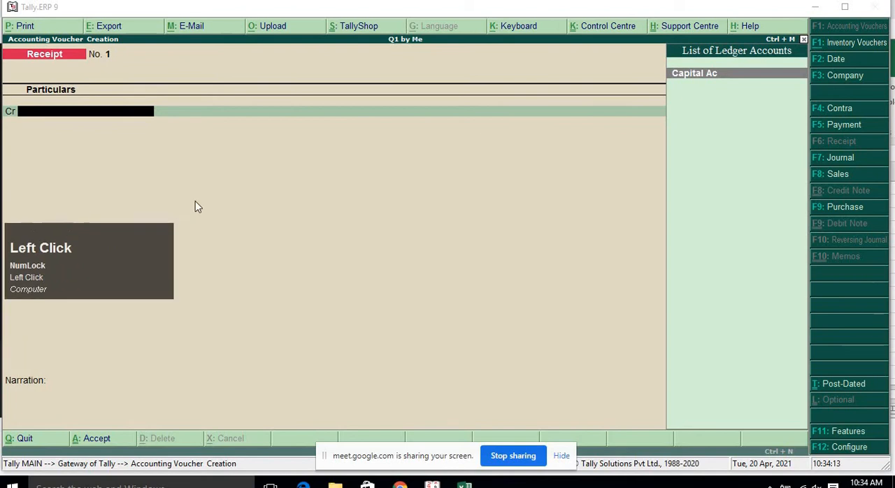
click(104, 111)
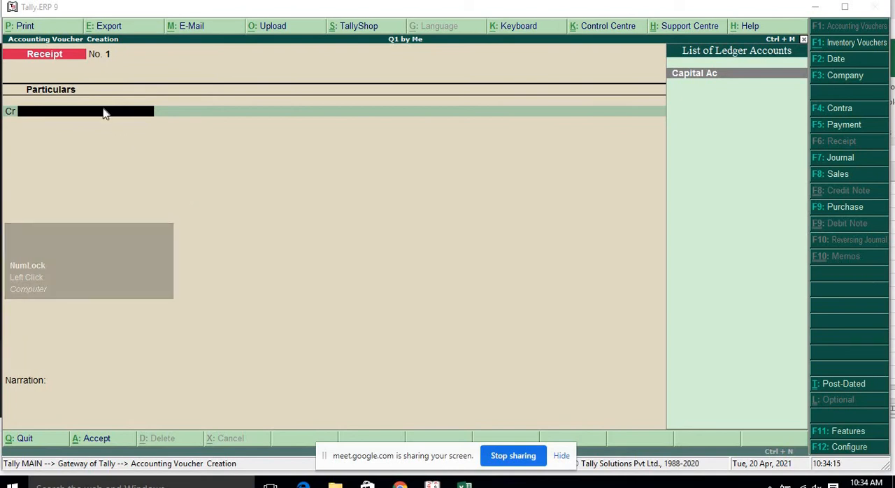
key(Return)
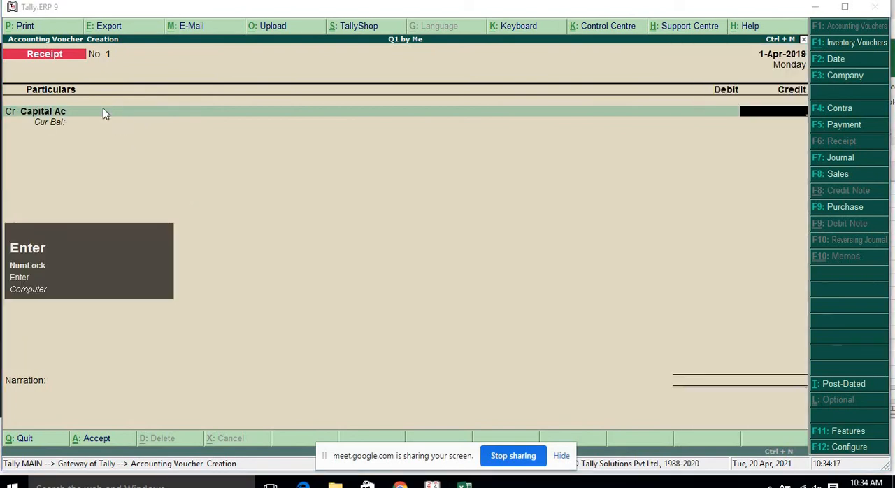
Try to enter 8000 as the credit amount for Capital Ac.
text(8000)
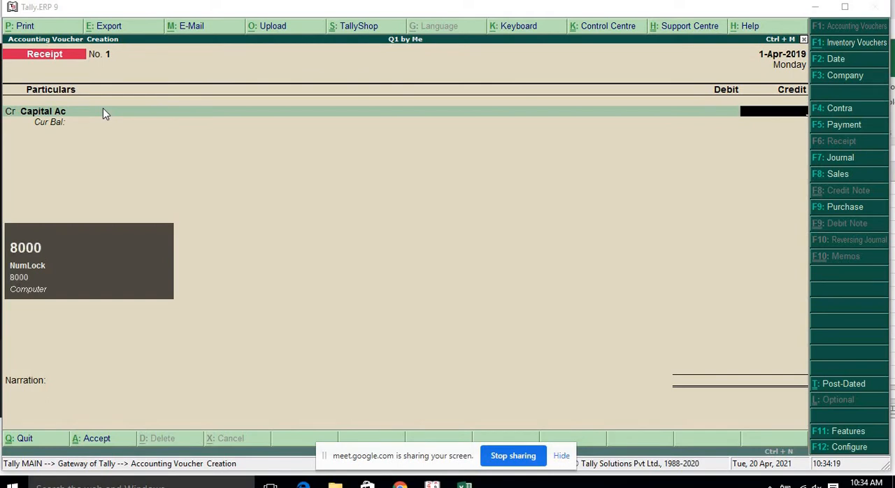
text(888)
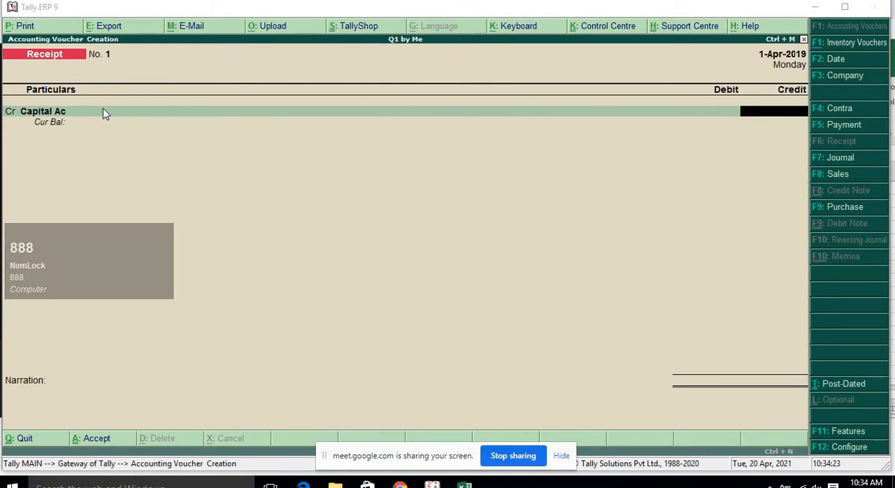
click(184, 216)
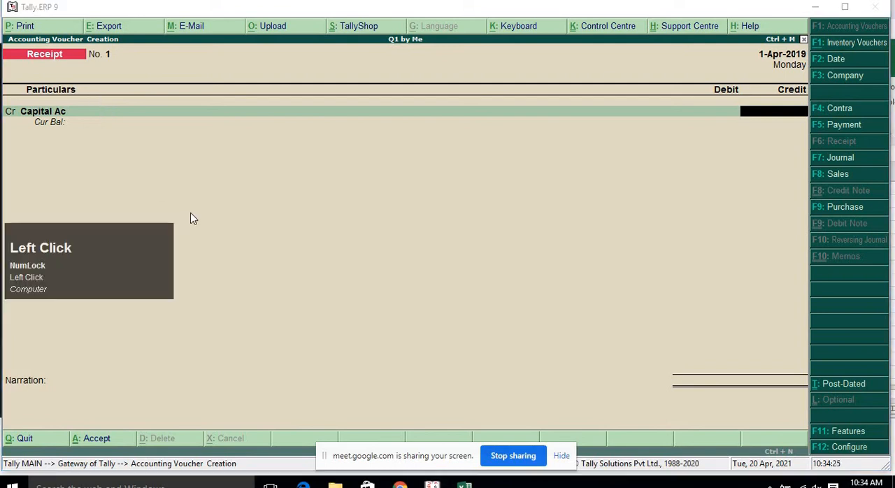
text(800322)
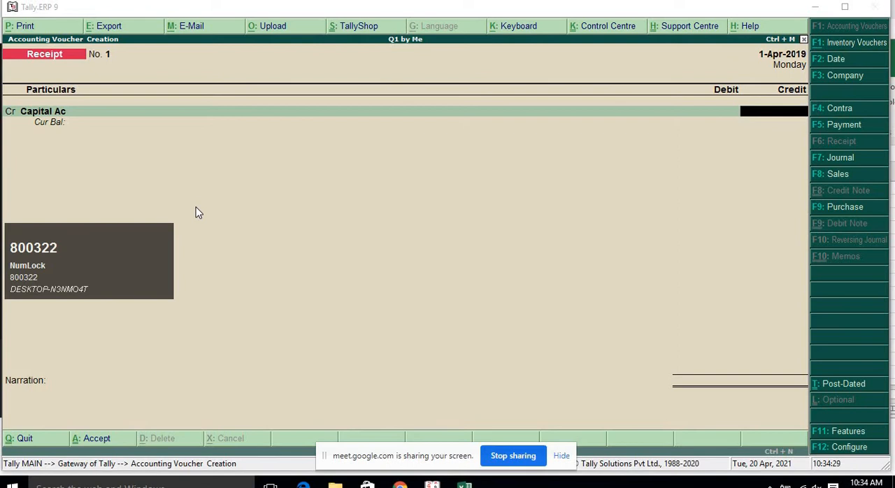
key(BackSpace)
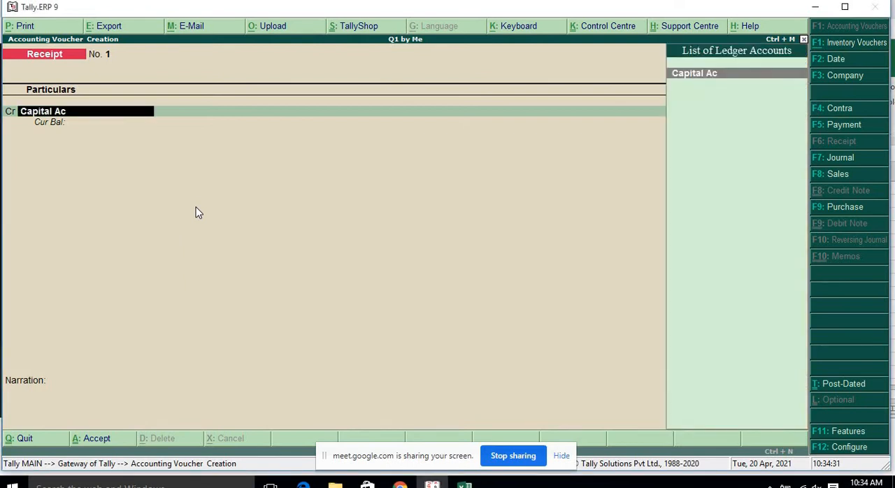
key(Return)
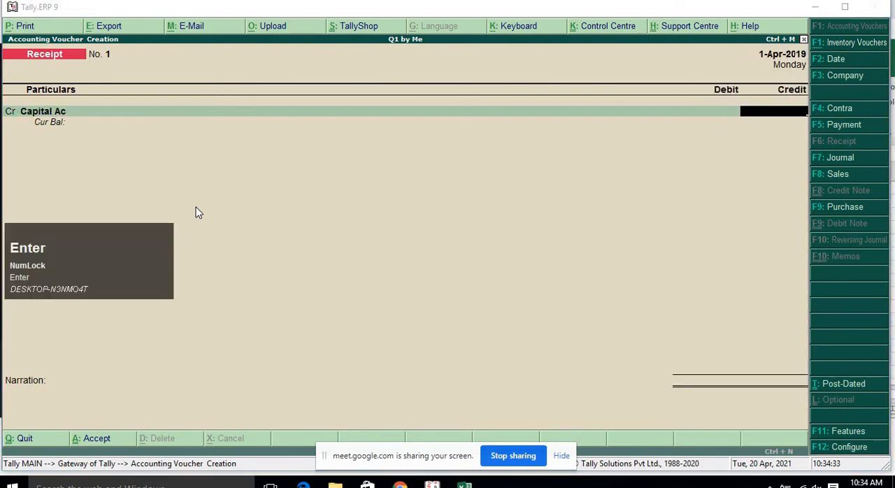
text(800)
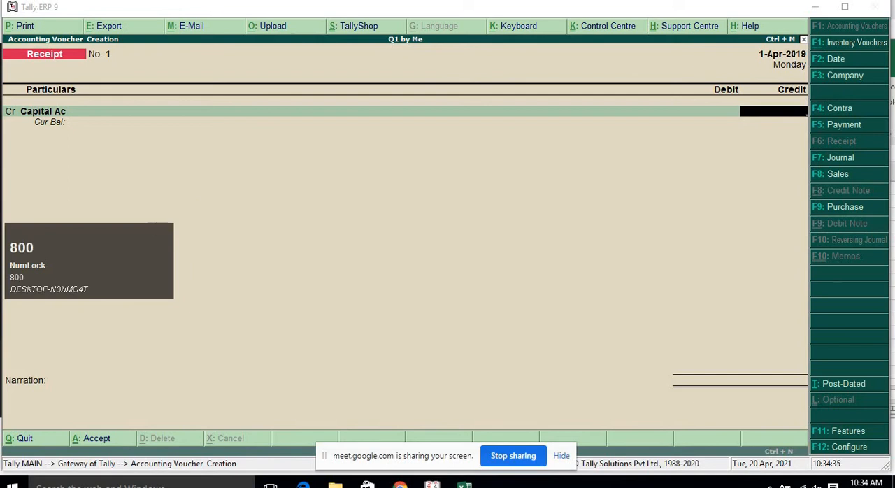
key(super)
text(8)
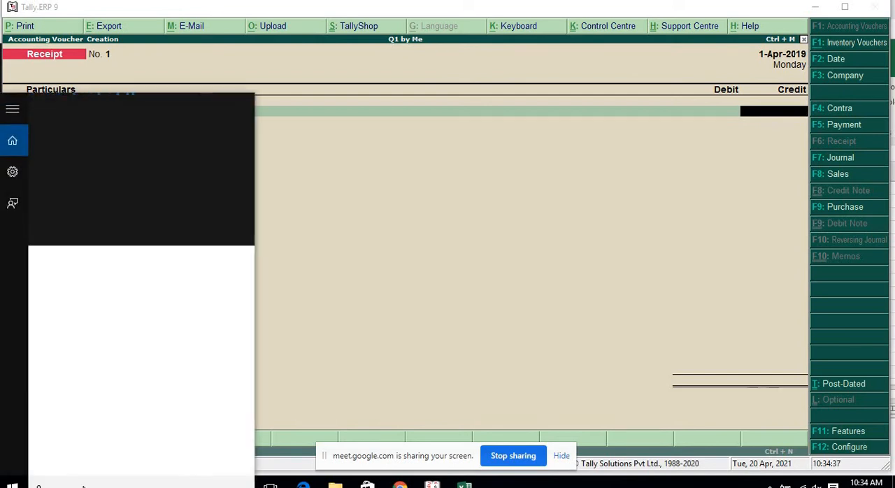
text(000)
key(BackSpace)
key(BackSpace)
key(BackSpace)
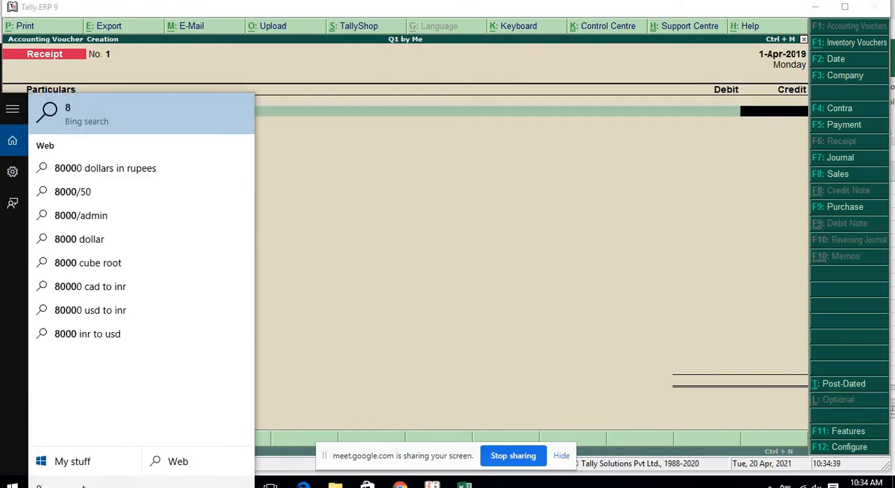
key(BackSpace)
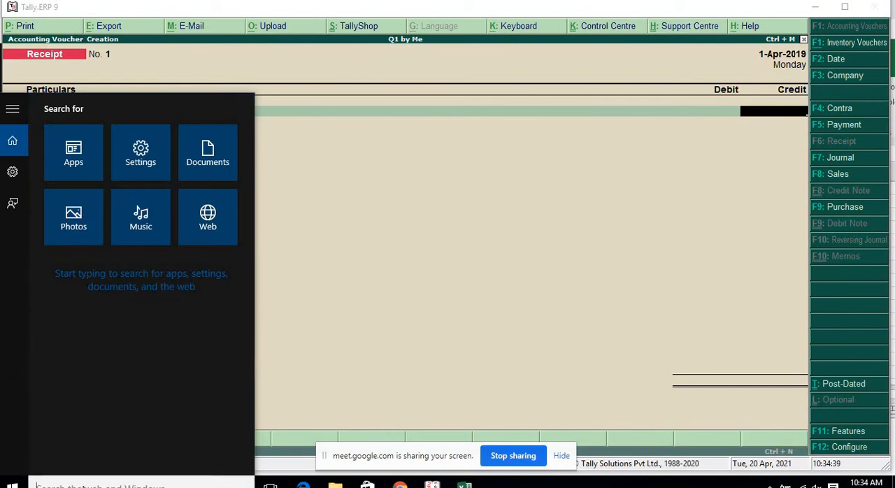
Enter 8000 as the credit amount for Capital Ac.
click(708, 176)
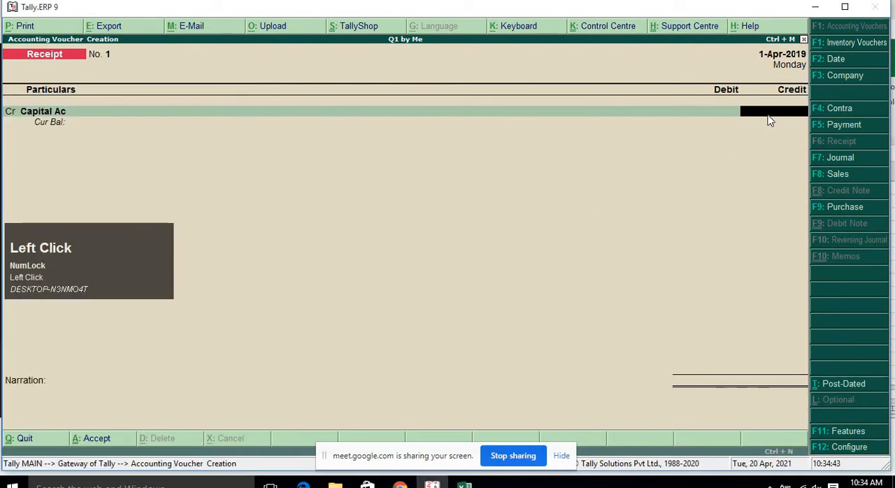
text(8000)
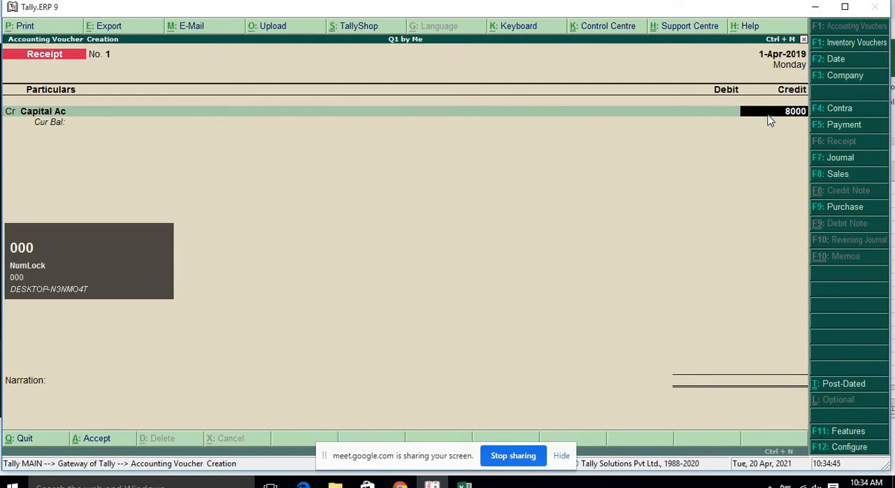
key(Return)
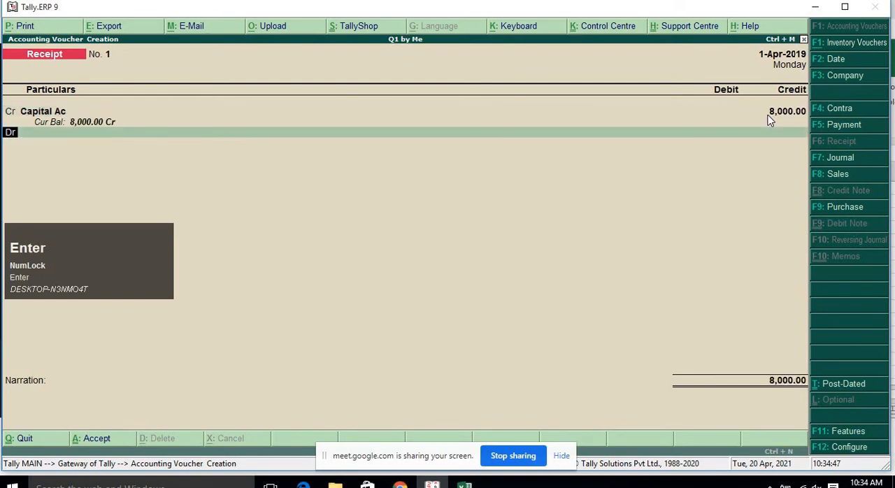
Select Cash as the debit ledger and accept the 8000 debit amount.
key(Return)
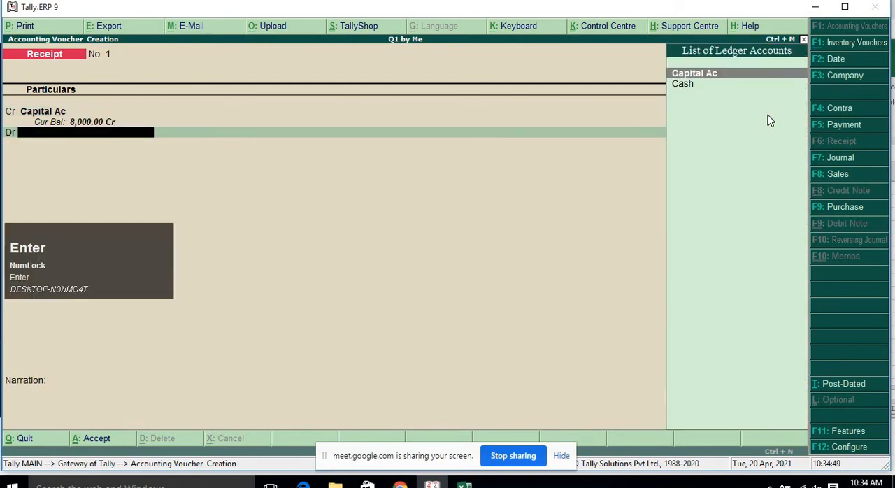
key(Down)
key(Return)
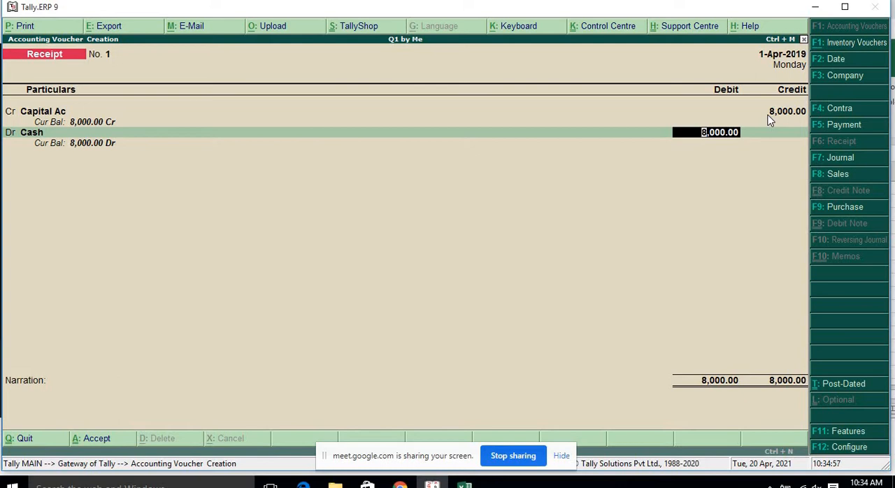
key(Return)
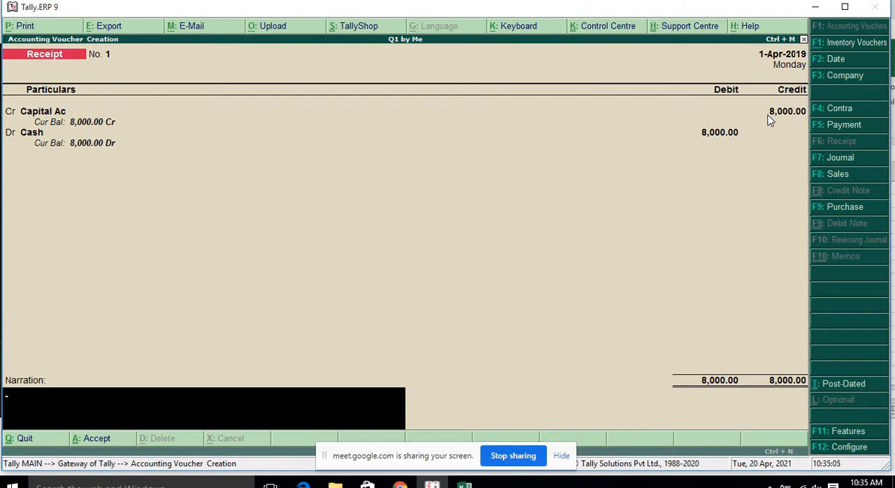
Add a narration stating the business was started with Rs.8000, and accept the receipt voucher.
text(Ras)
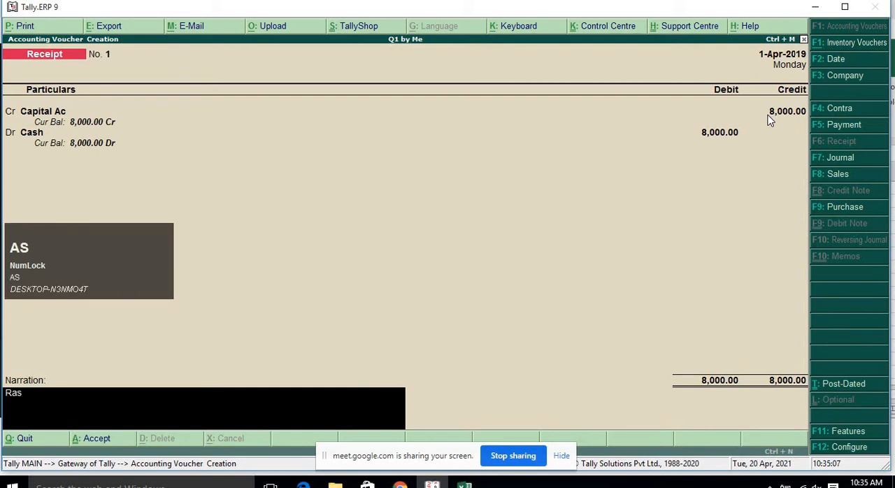
text(id starte)
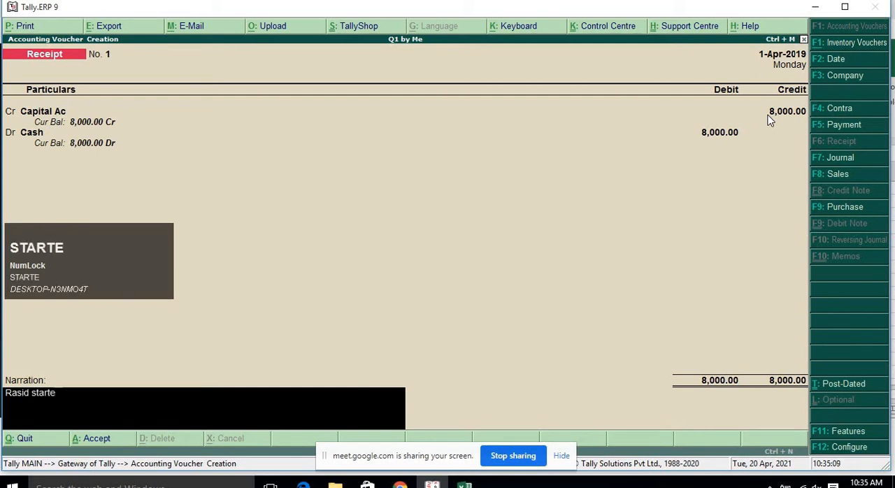
text(d a bus)
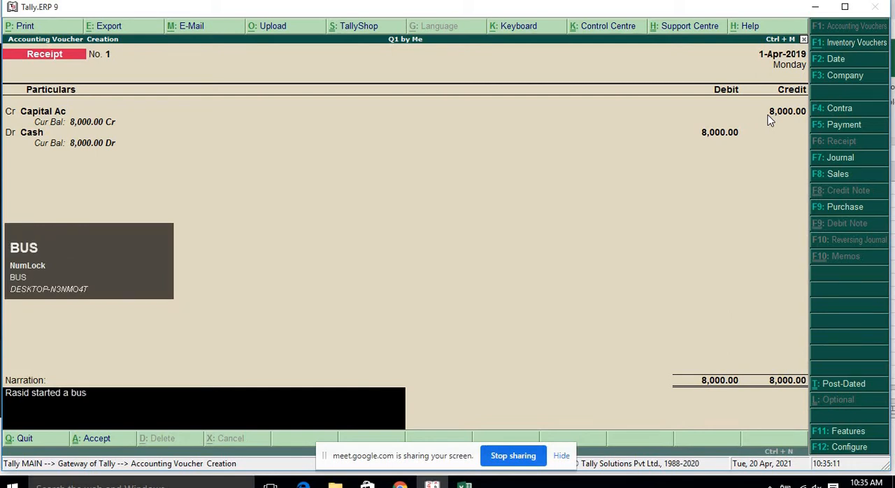
text(iness of)
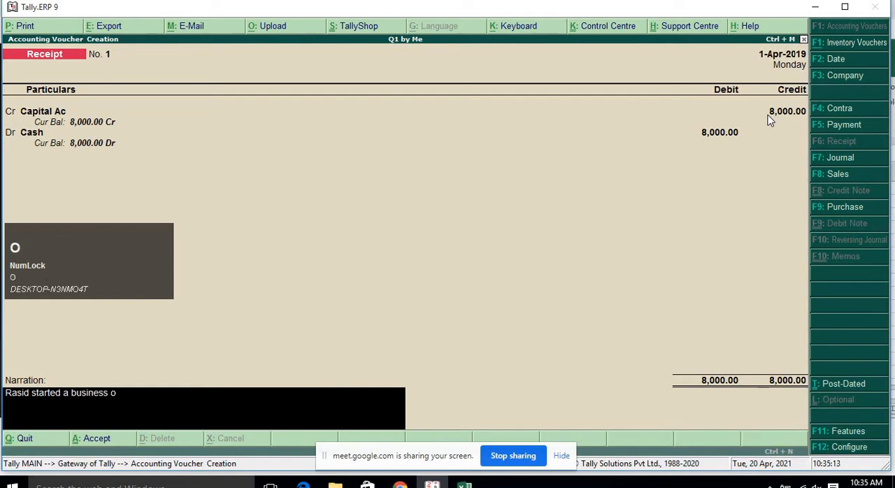
key(BackSpace)
key(BackSpace)
text(Rs.8000)
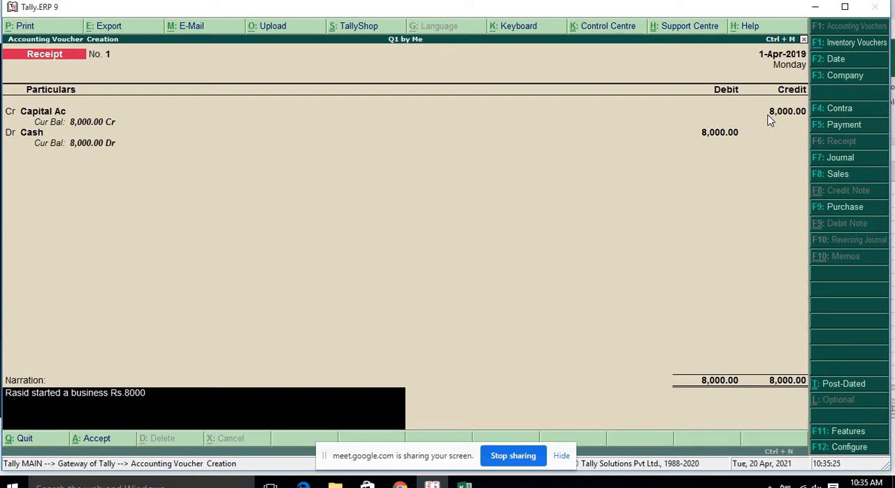
key(Return)
key(Return)
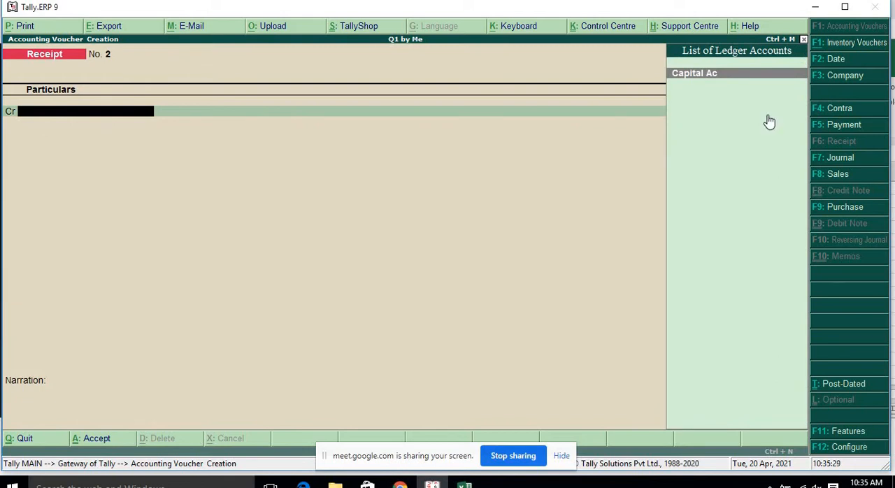
Review the Q-1 cash book transactions in the exercise PDF.
click(432, 486)
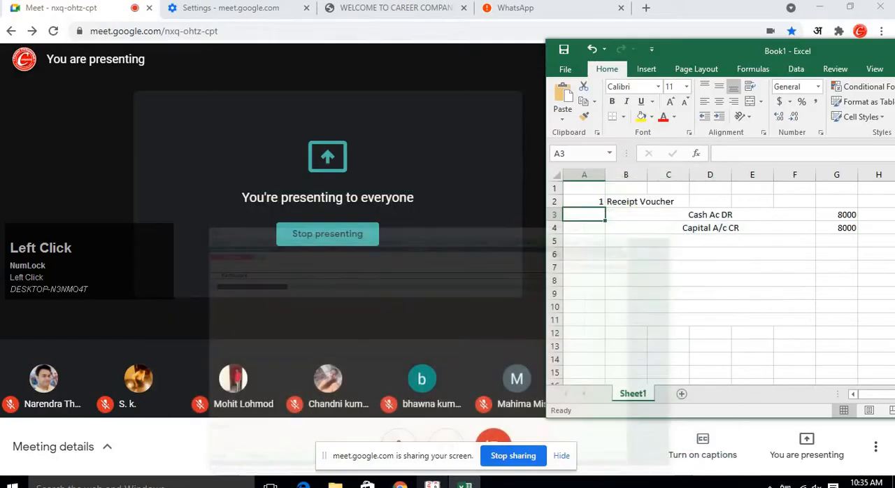
click(433, 486)
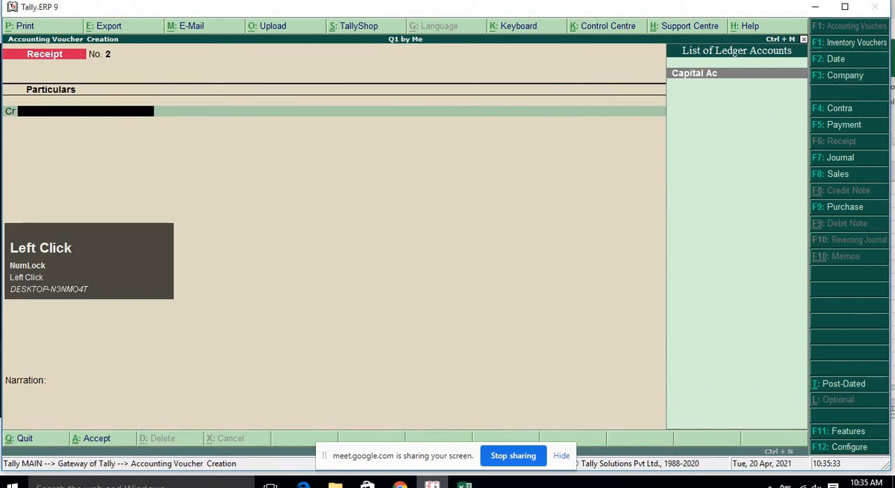
click(364, 469)
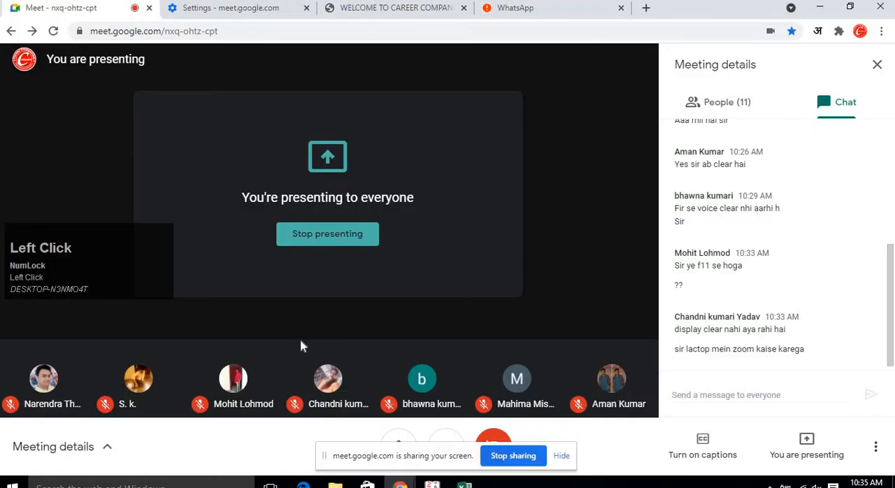
click(401, 8)
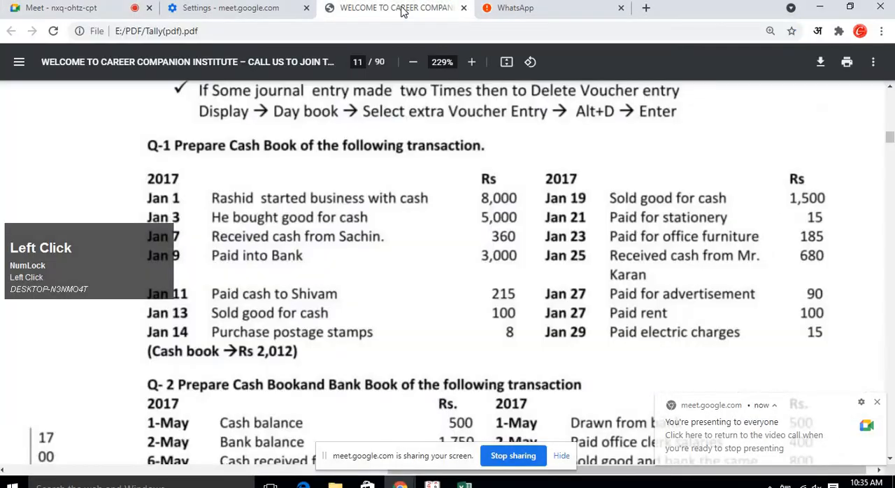
Switch to Excel and number the second voucher entry 2 below the receipt voucher.
click(465, 483)
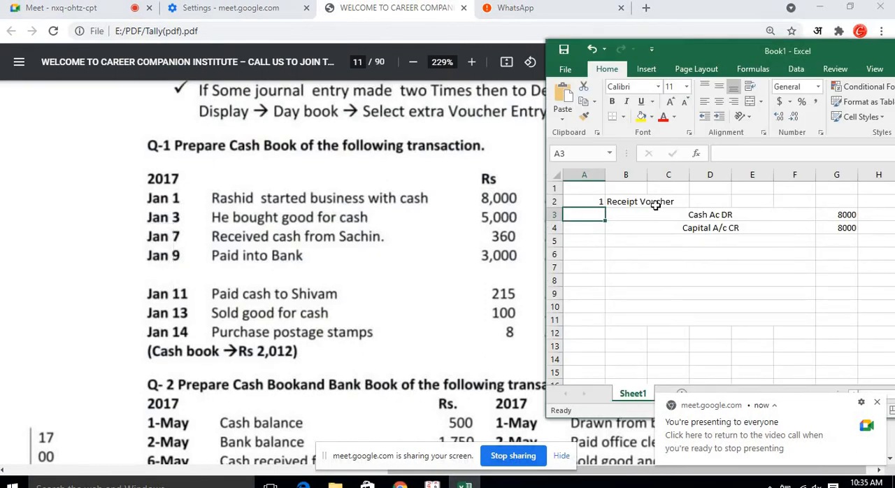
click(597, 254)
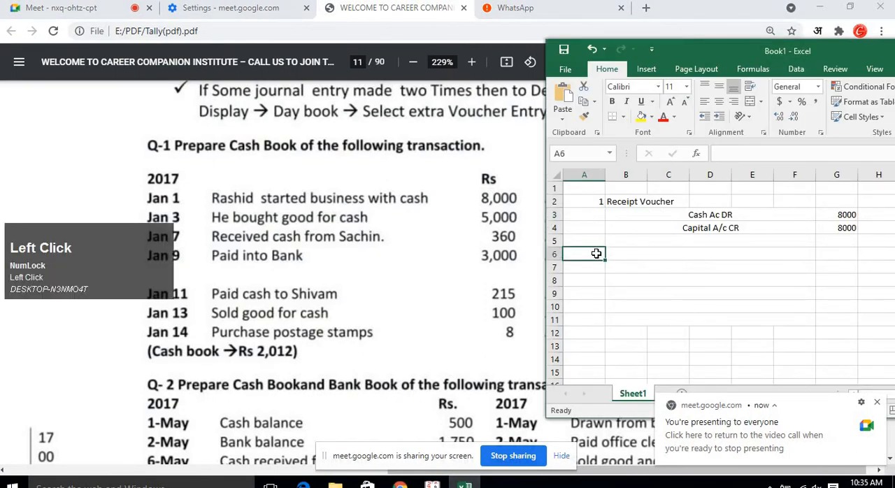
key(Right)
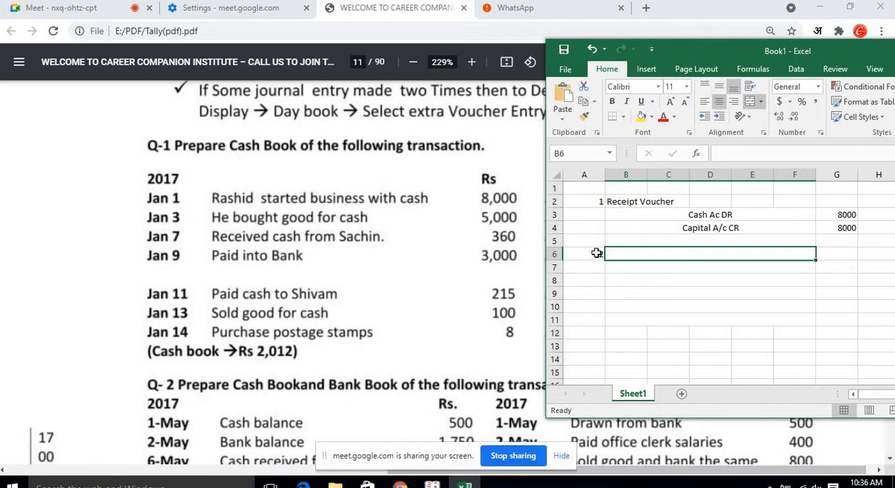
Enter the debit line "purchase a/c Dr" with an amount of 5000 under entry 2.
click(661, 294)
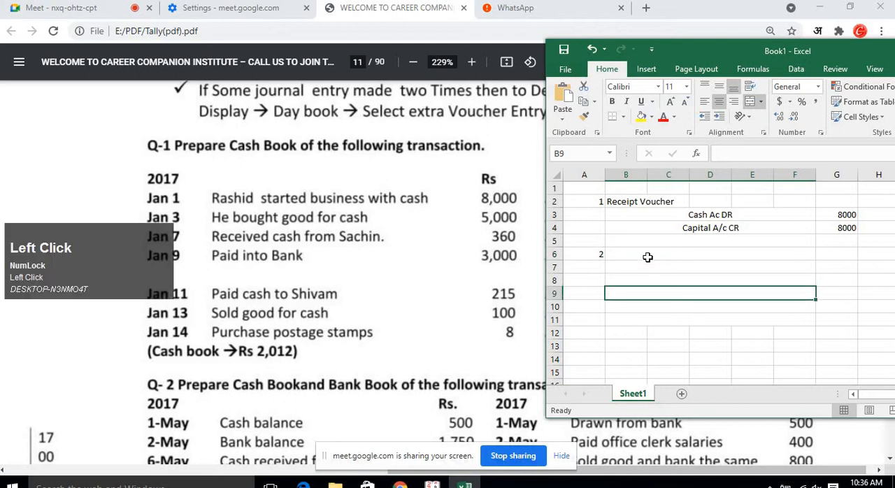
click(647, 256)
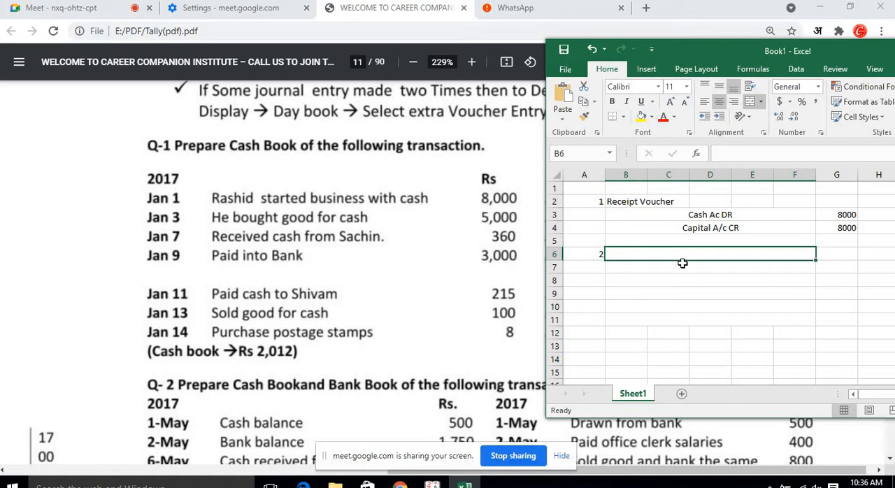
key(Down)
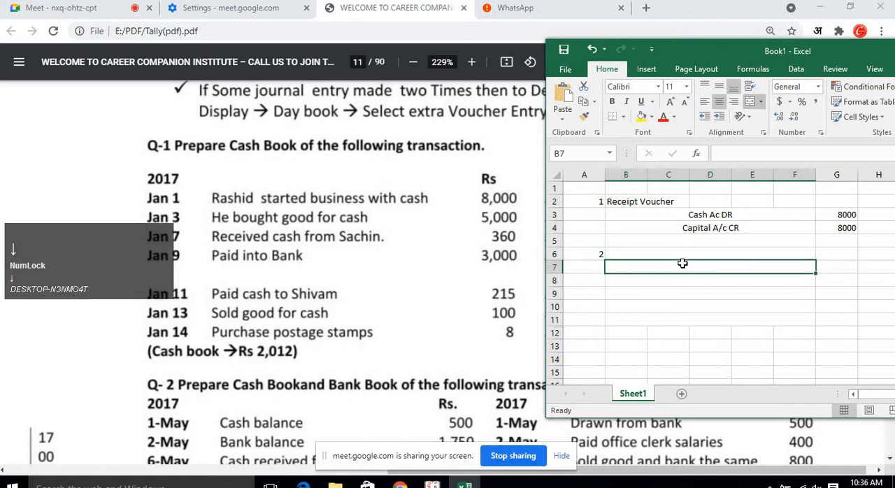
text(p)
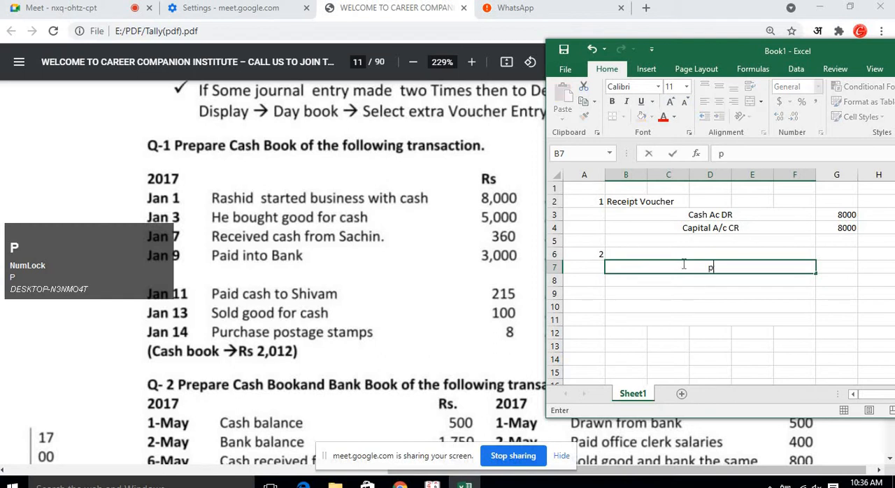
text(urch)
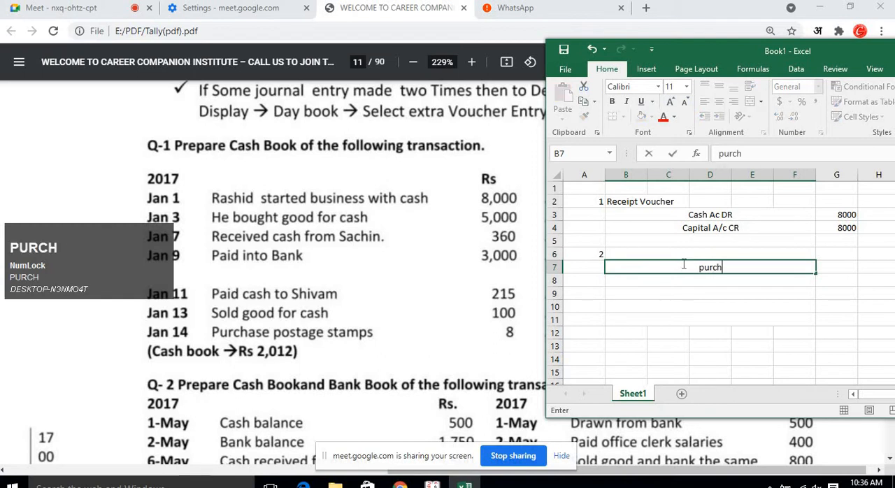
text(ase a/c dr)
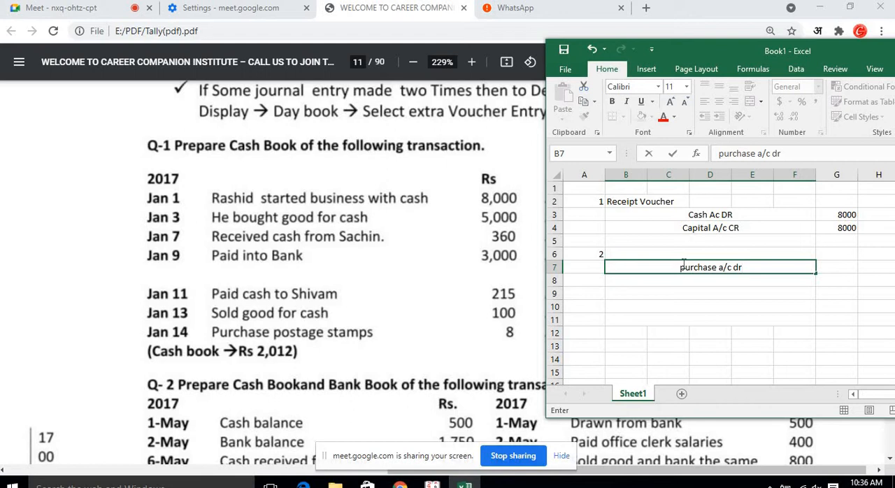
key(BackSpace)
key(BackSpace)
key(BackSpace)
text(Dr)
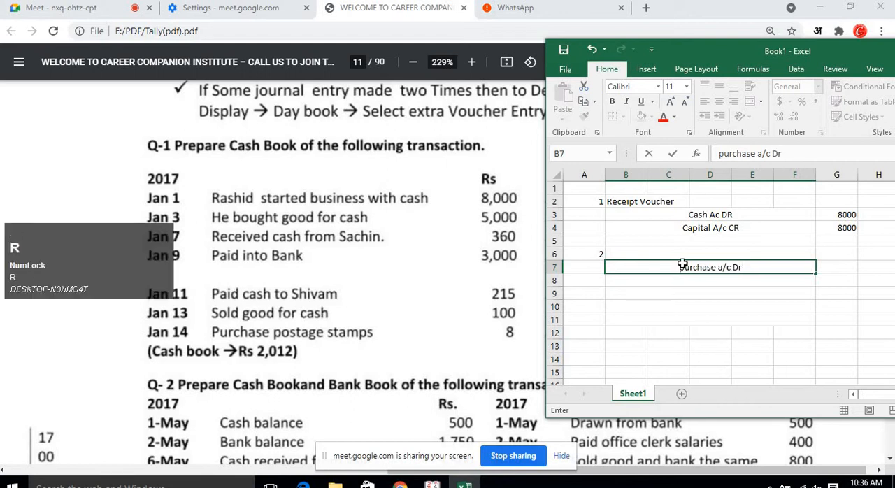
key(Return)
key(Up)
key(Right)
text(5000)
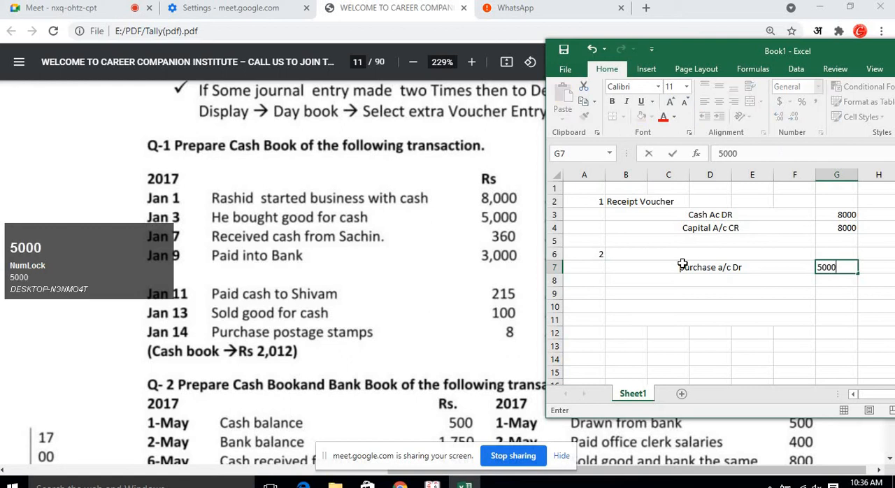
key(Return)
Enter the credit line "cash ac" beneath it with an amount of 5000.
key(Left)
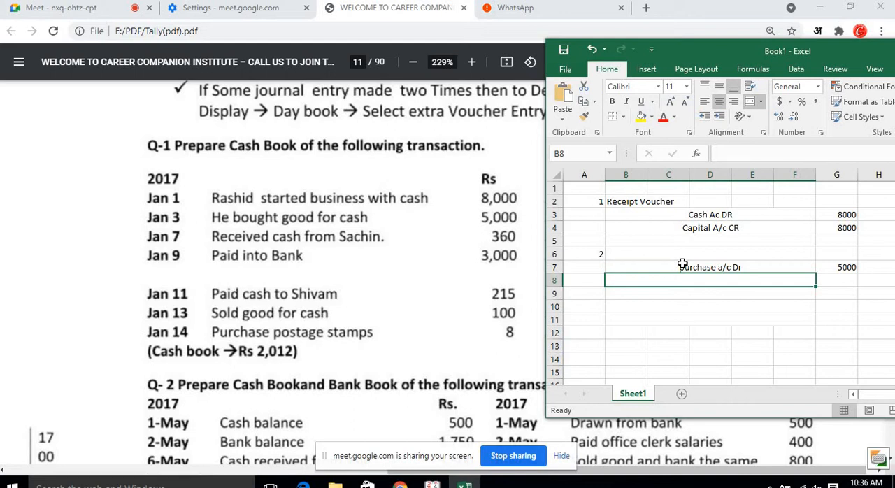
text(cash)
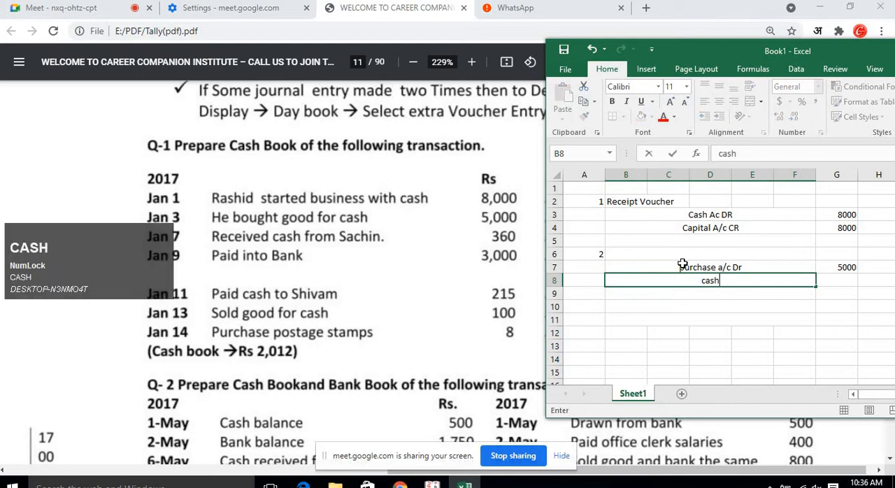
text( ac)
key(Right)
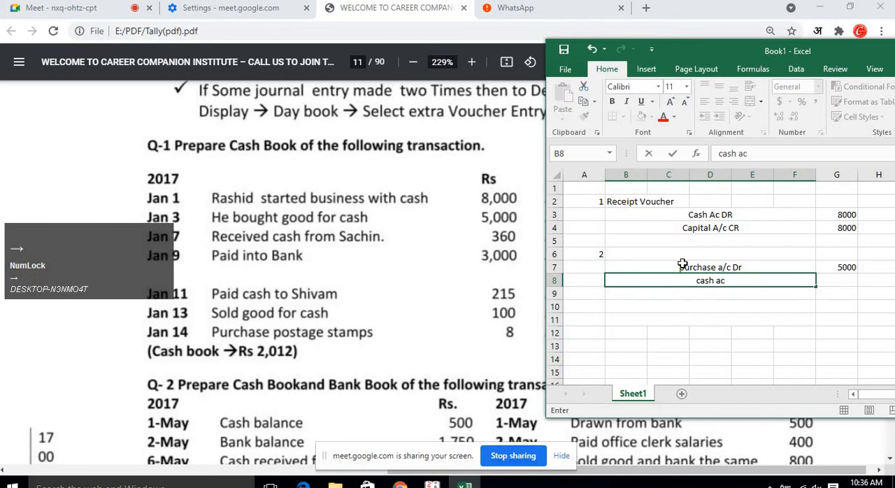
text(3000)
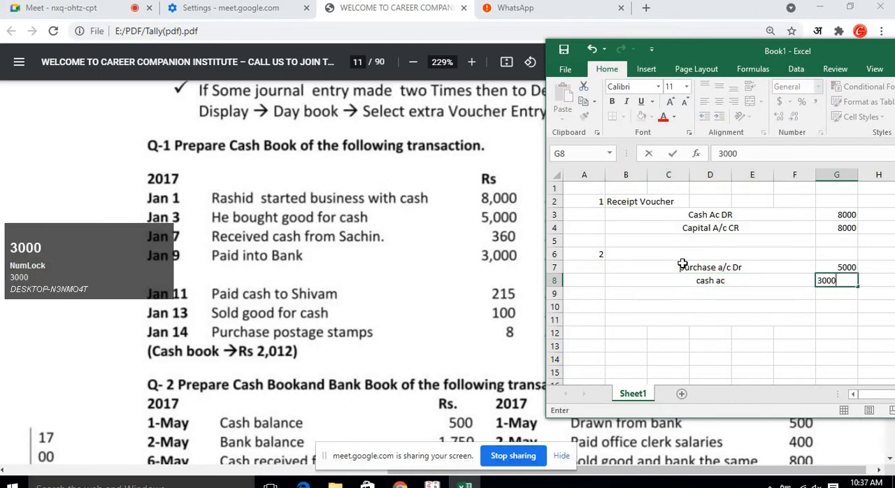
key(Return)
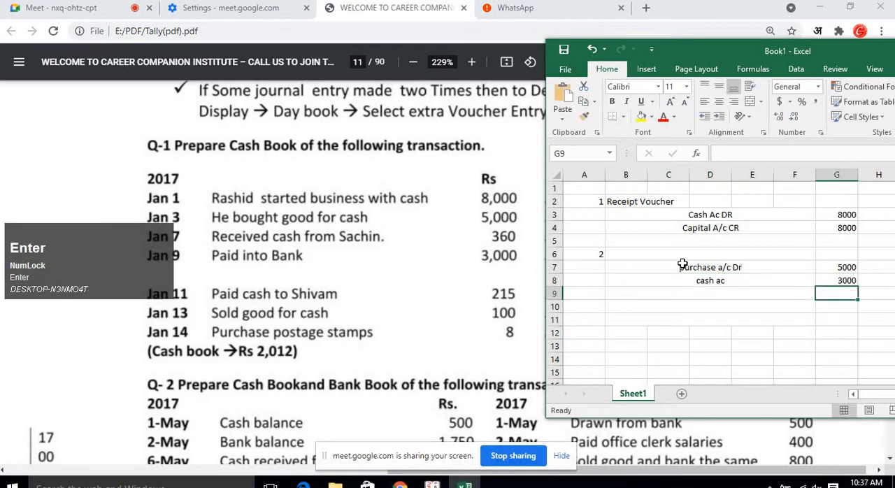
key(Up)
text(5000)
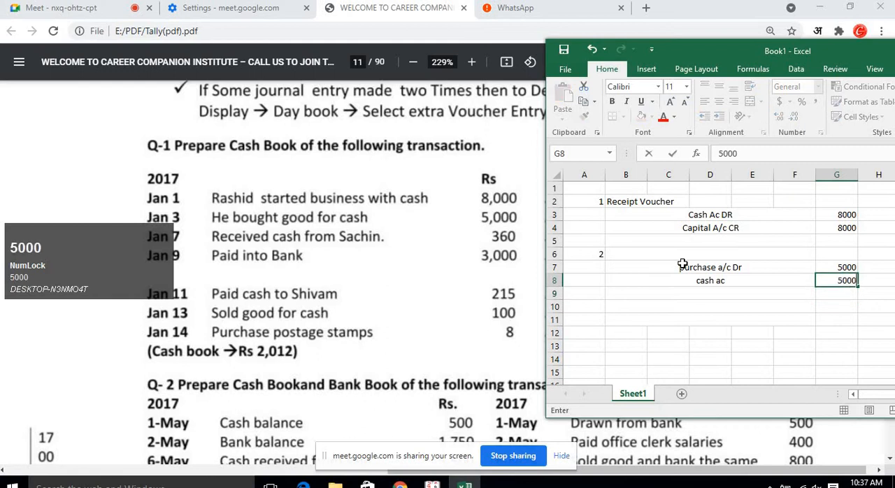
key(Return)
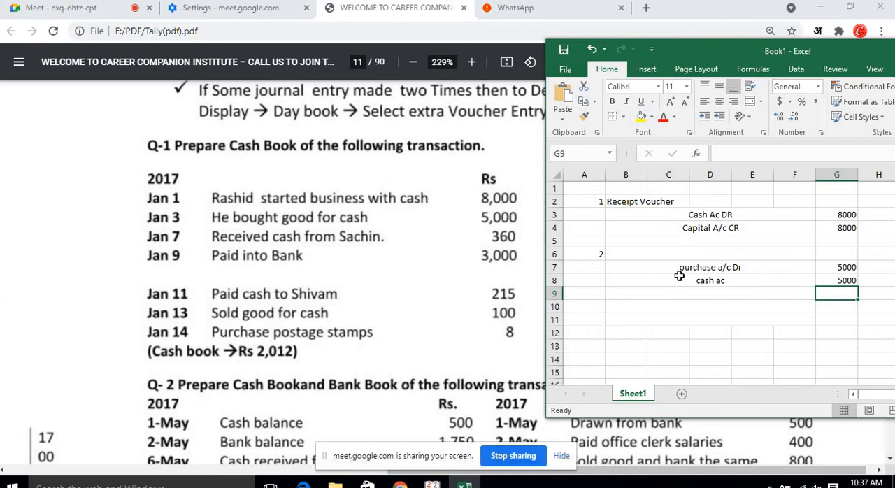
Title entry 2 as "Payment Voucher".
click(680, 256)
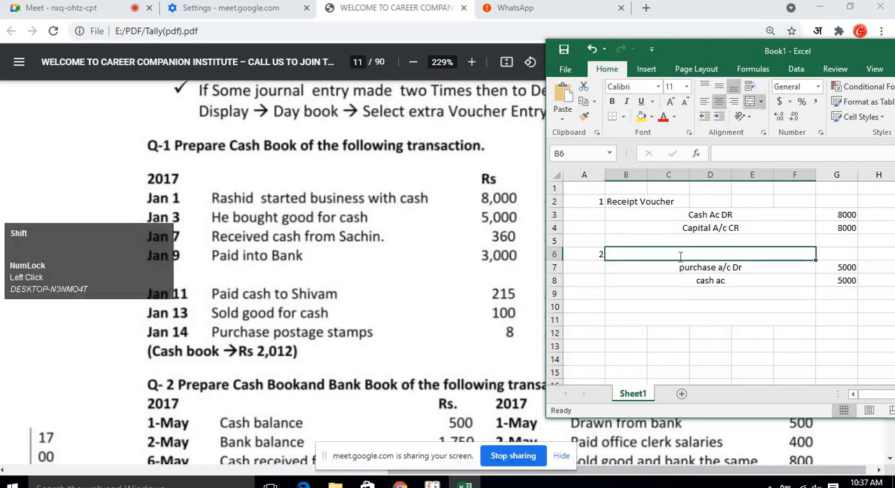
text(Payment )
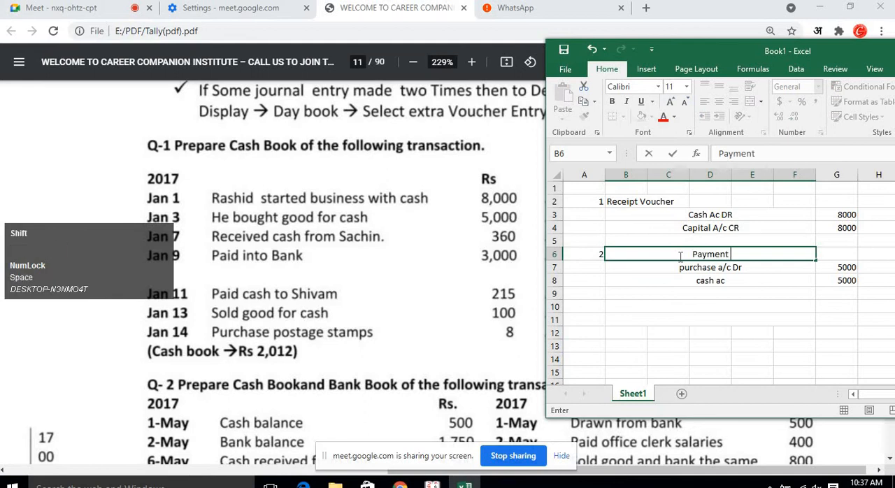
text(Voiuchr)
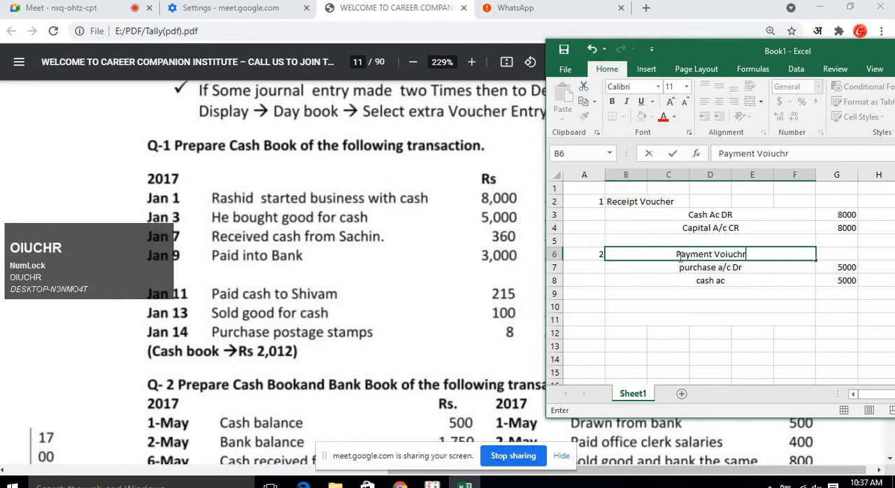
key(BackSpace)
key(BackSpace)
key(BackSpace)
key(BackSpace)
key(BackSpace)
text(u)
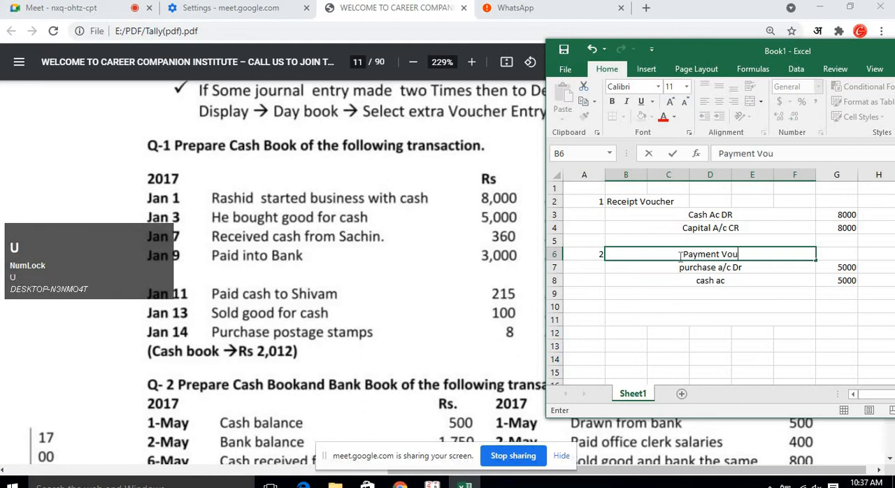
text(cher)
key(Return)
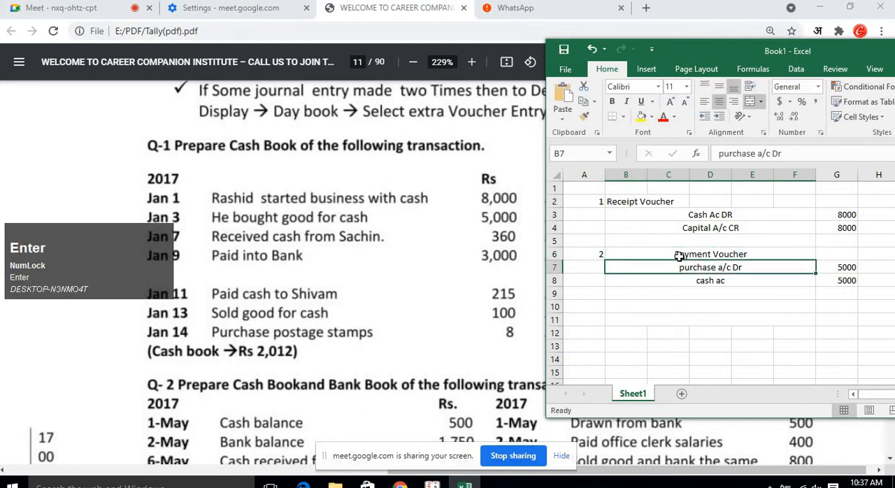
Add entry number 3 further down and title it "contra voucher".
key(Down)
key(Down)
key(Left)
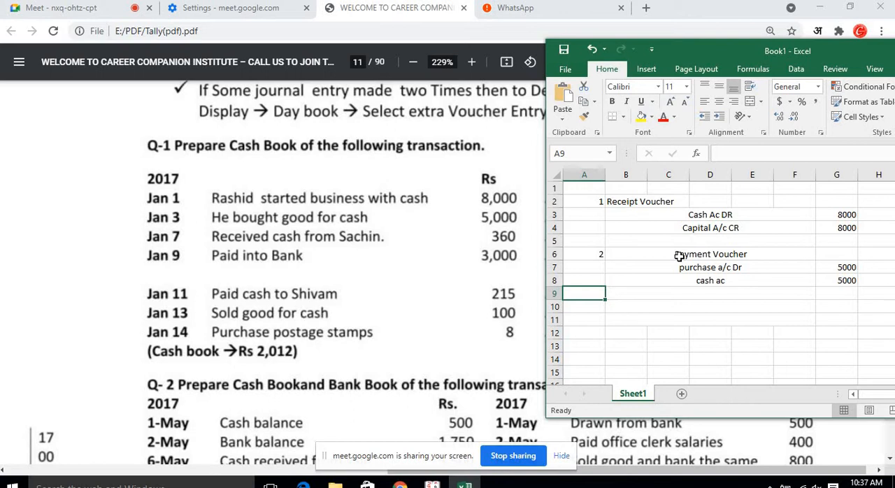
key(Down)
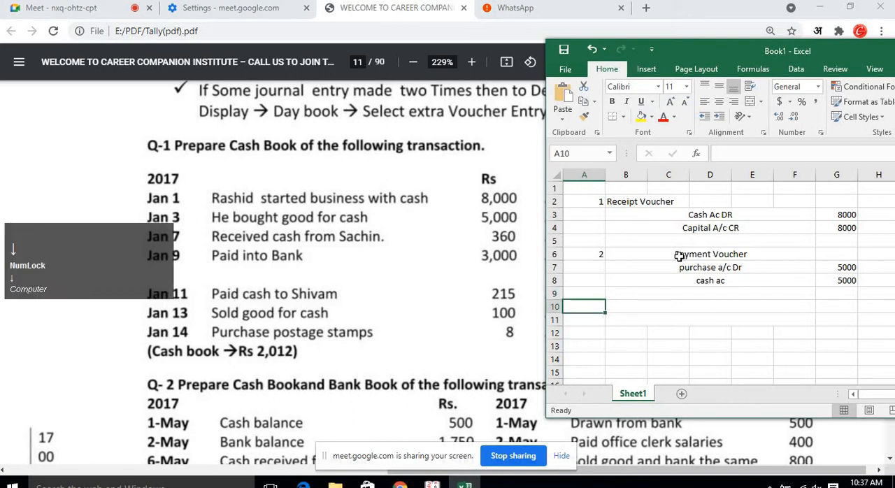
text(3)
key(Right)
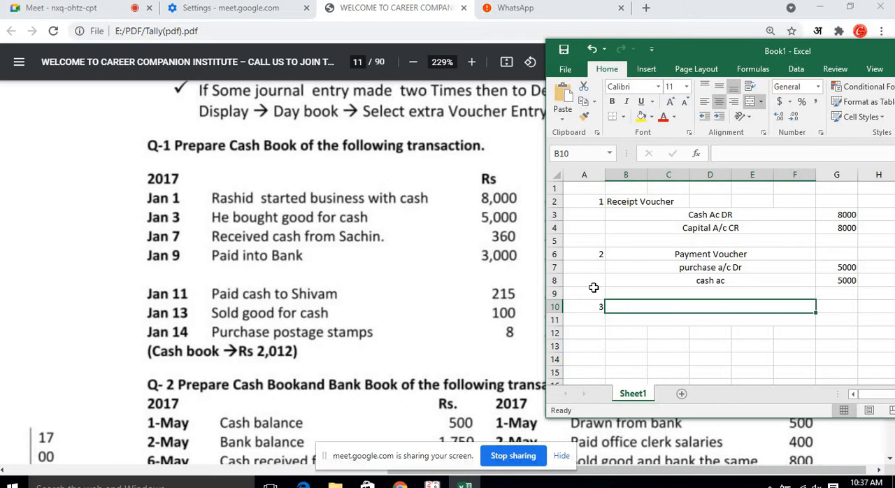
text(contra)
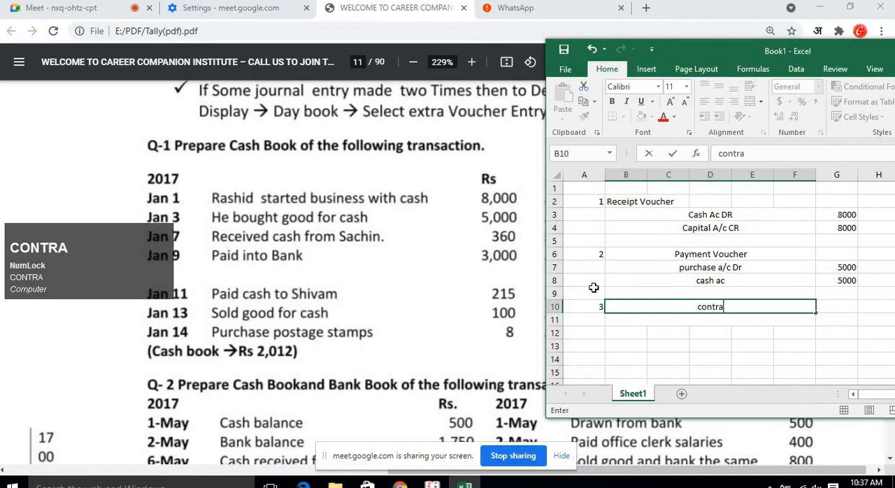
text( vouc)
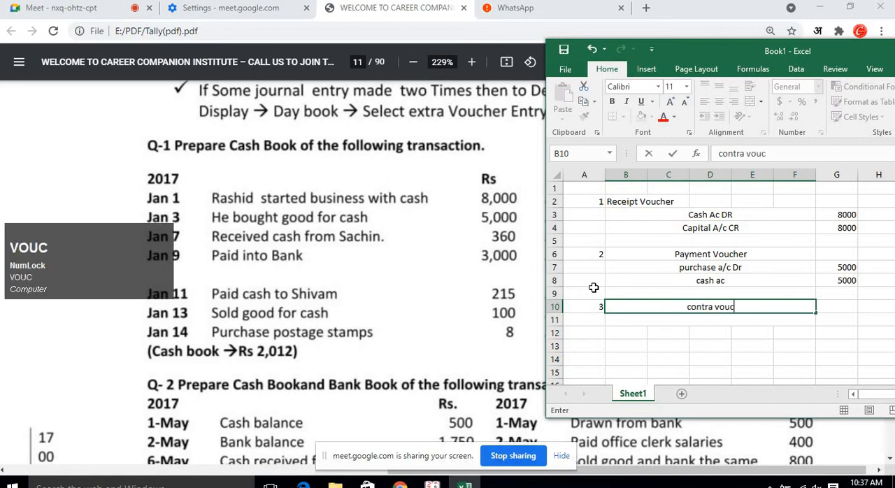
text(her)
key(Return)
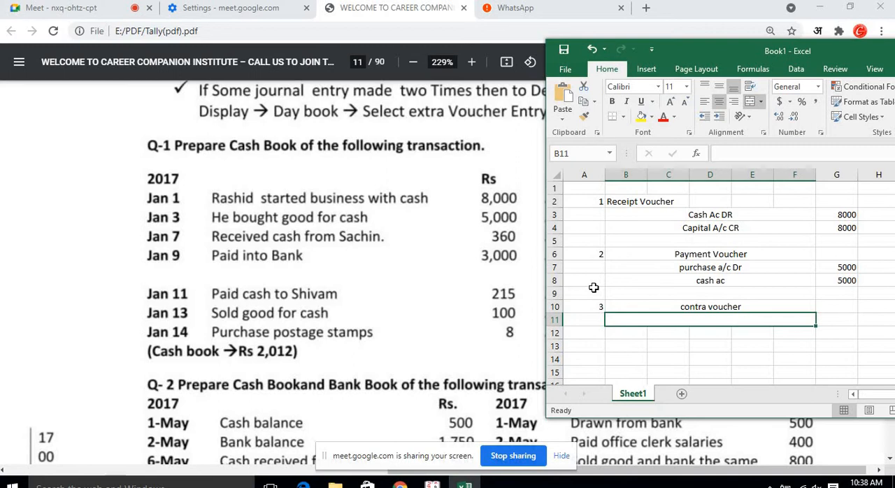
Change the contra voucher's entry number to 4.
key(Up)
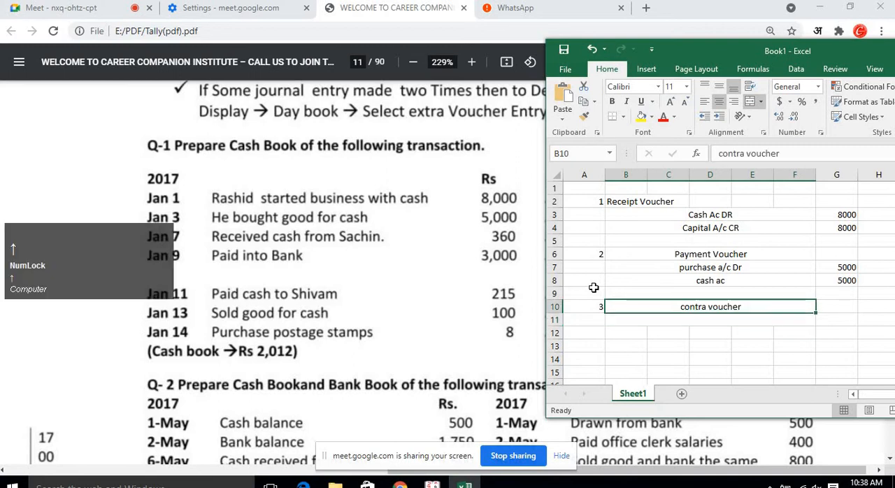
key(Down)
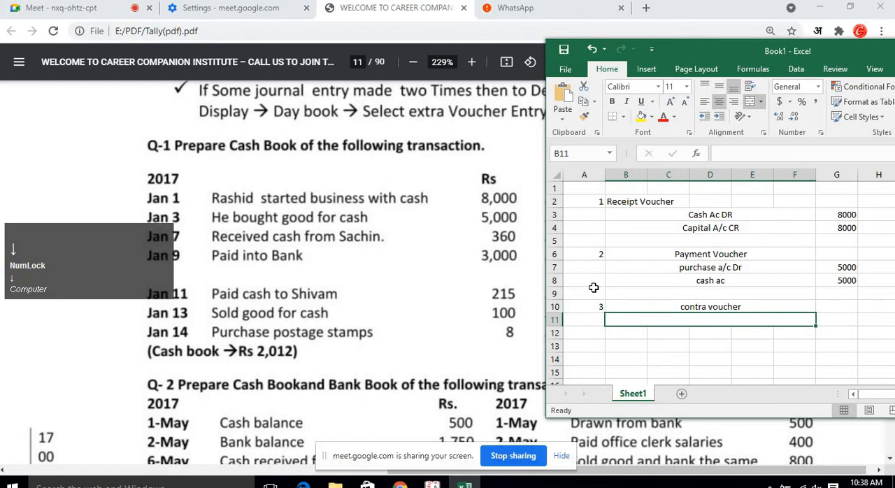
key(Up)
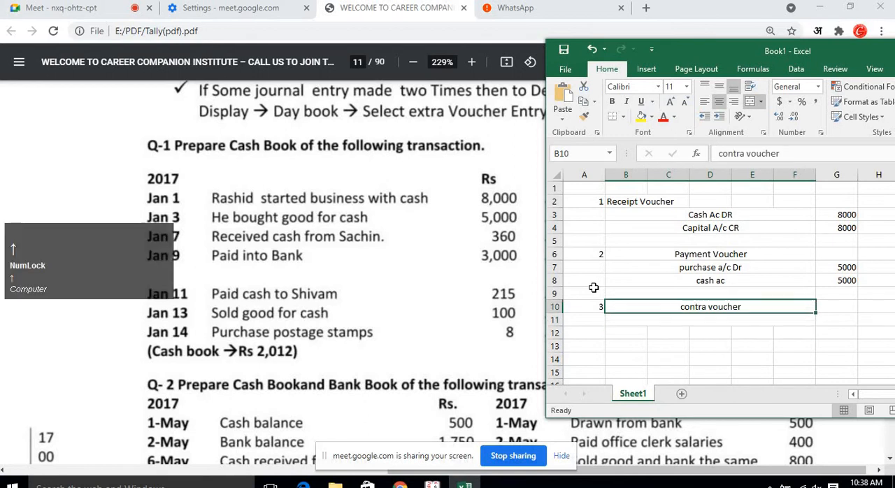
key(Left)
text(4)
key(Right)
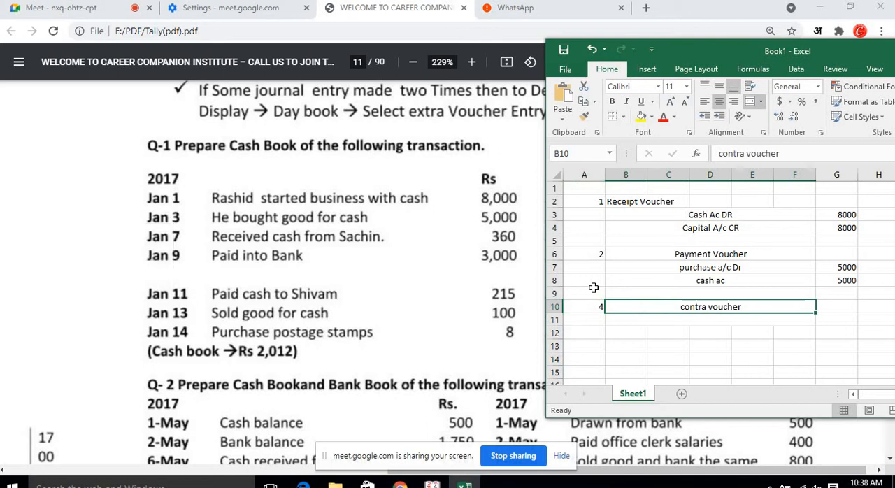
Enter the debit line "bank ac dr" beneath the contra voucher title with an amount of 3000.
key(Down)
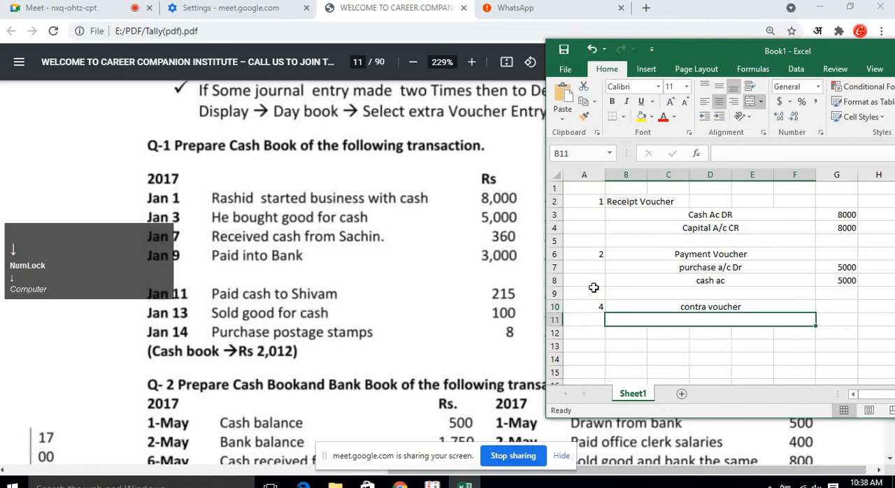
text(bank )
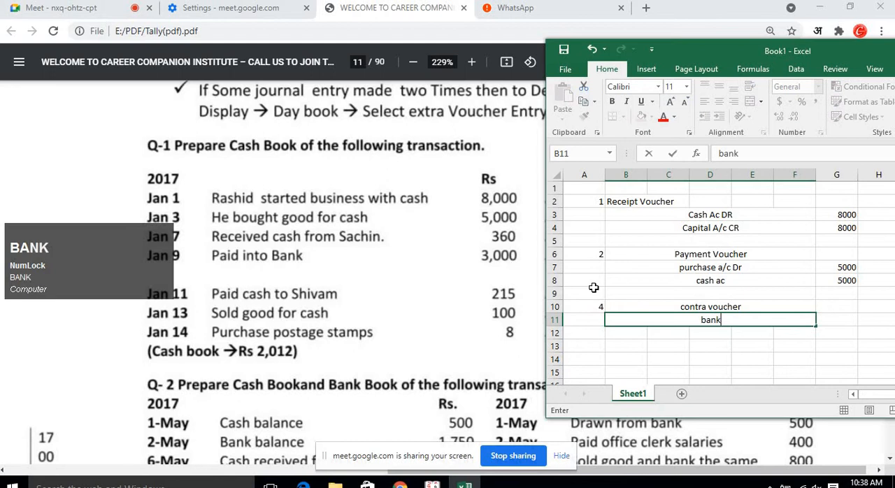
text(ac)
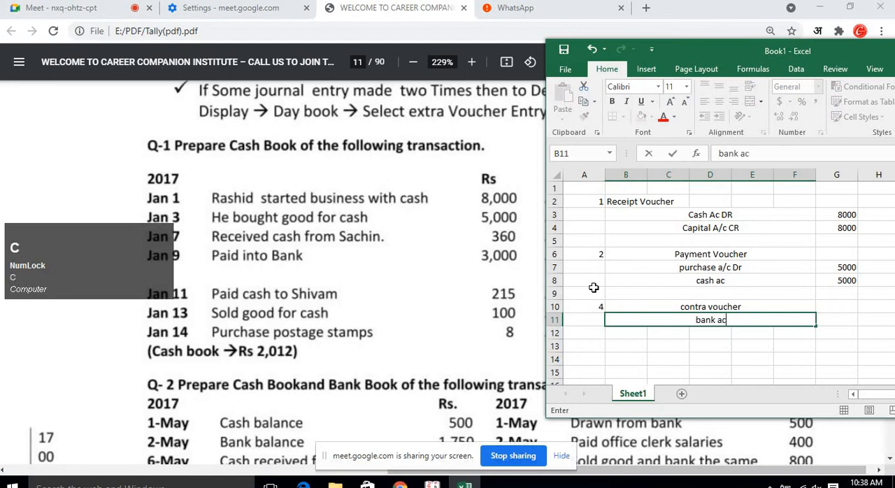
text( dr)
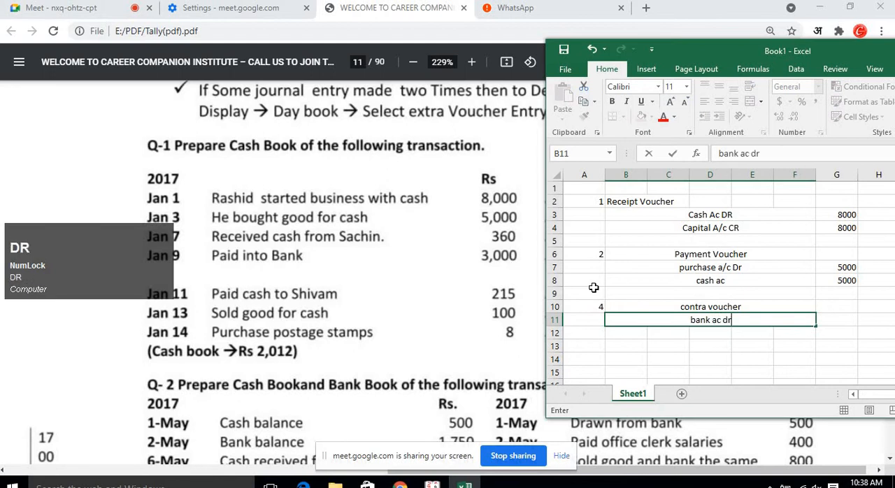
key(Right)
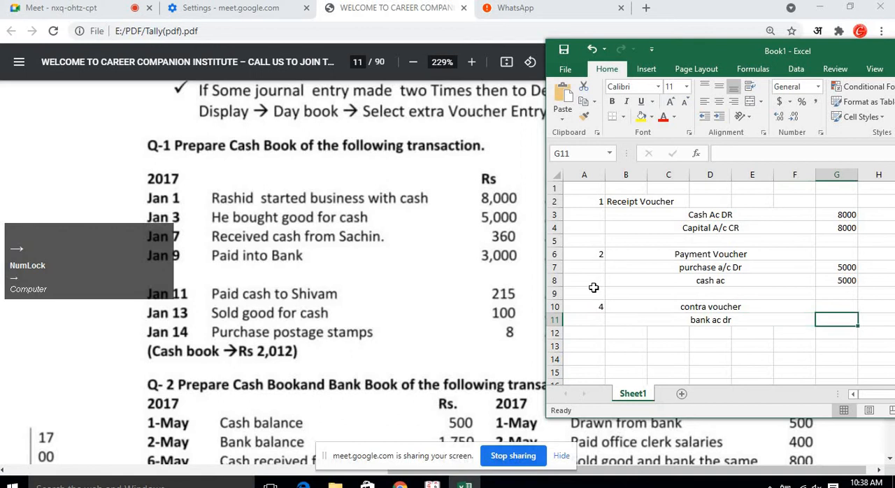
text(3)
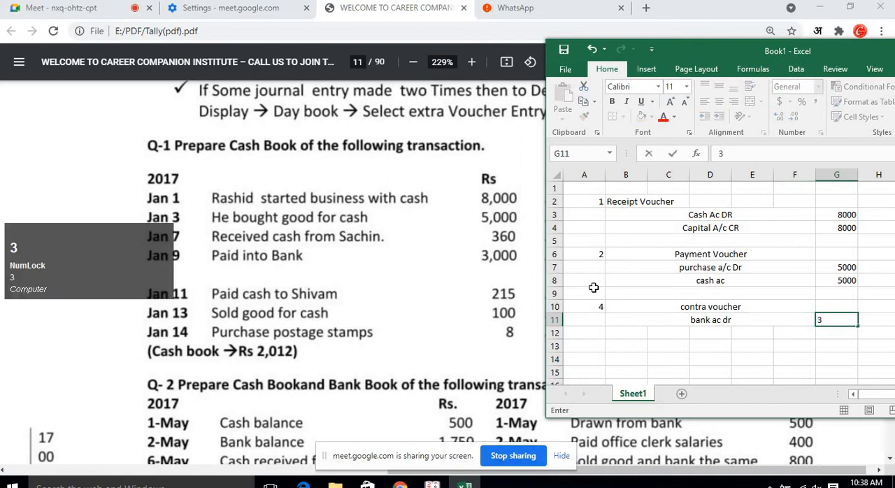
text(000)
key(Return)
Fill the merged line format down one row and enter the credit line "cash ac" there.
key(Left)
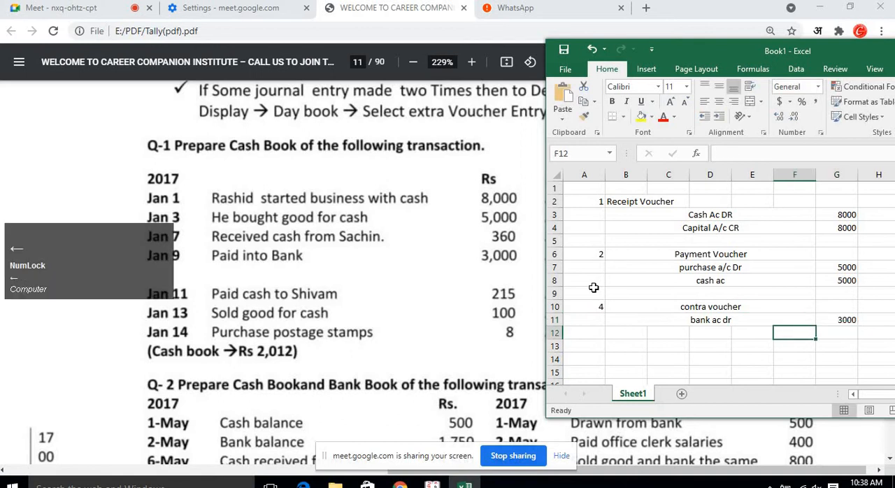
key(Left)
key(Left)
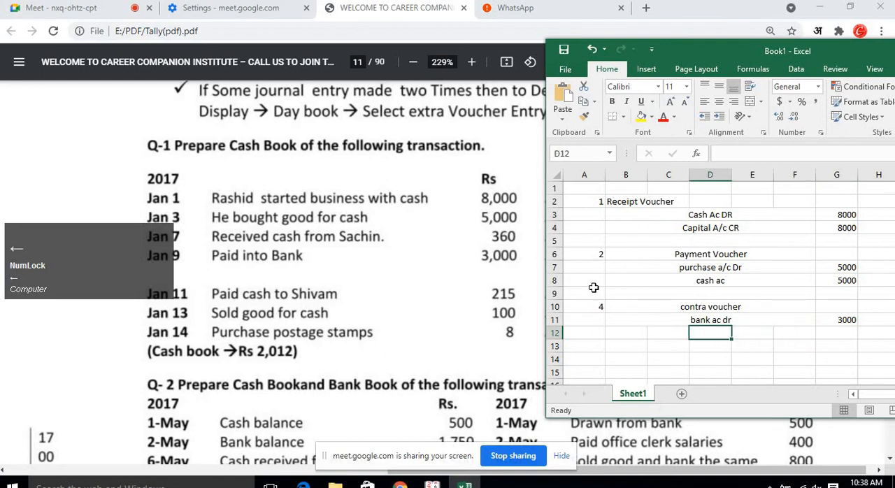
key(Up)
key(shift+Down)
key(ctrl+d)
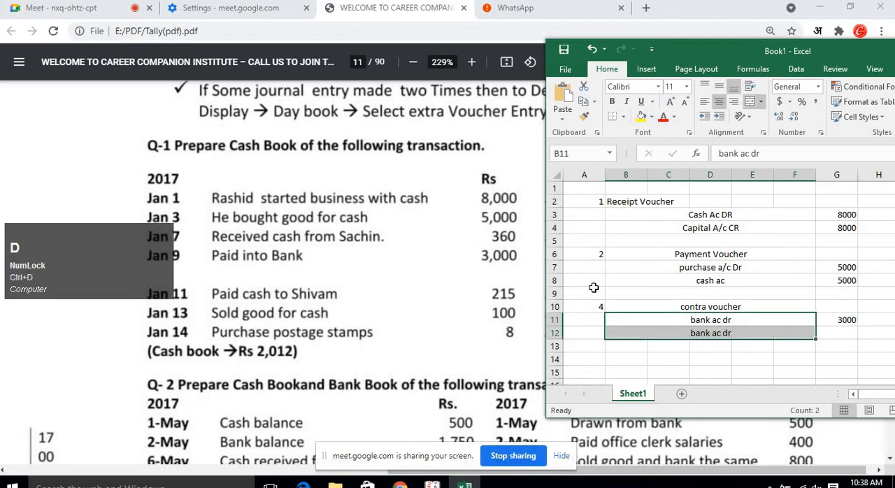
key(Down)
text(cas)
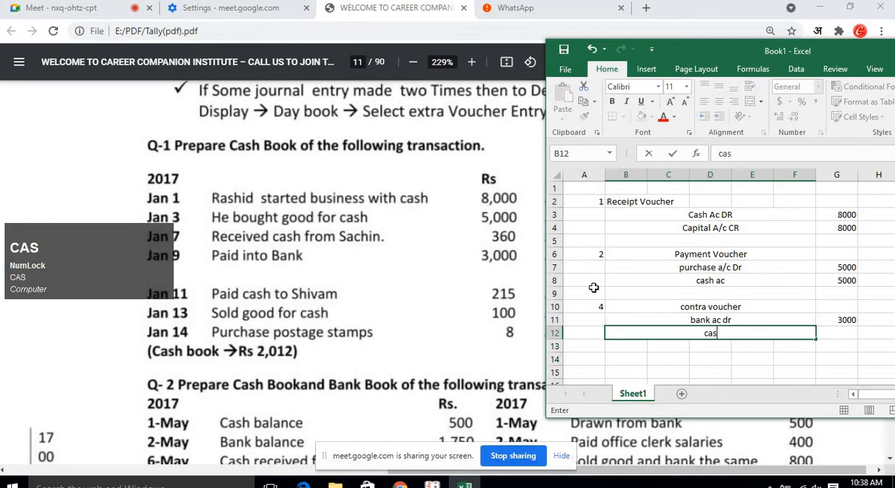
text(h ac)
key(Return)
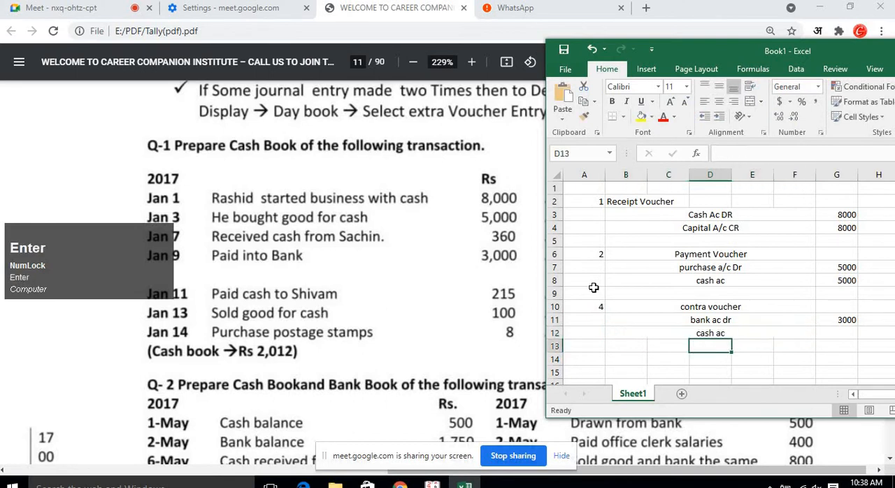
Set the cash ac credit amount to 3000.
key(Up)
key(Right)
text(4)
key(BackSpace)
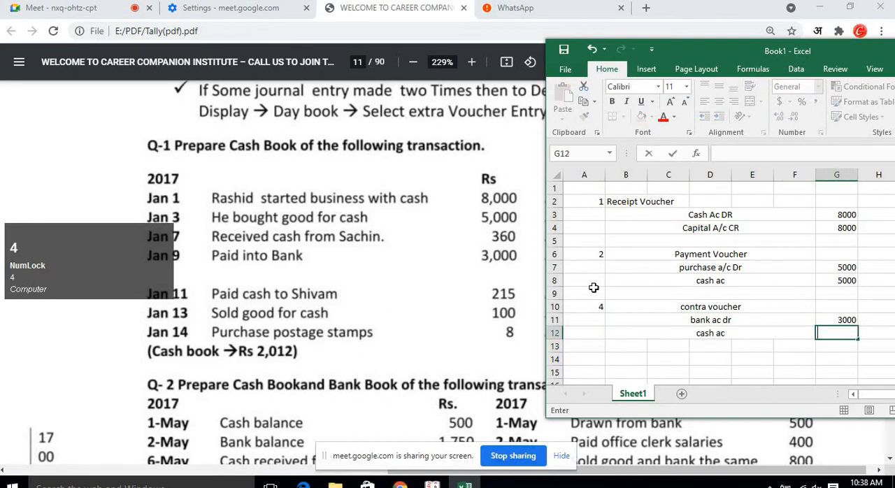
text(3000)
key(Return)
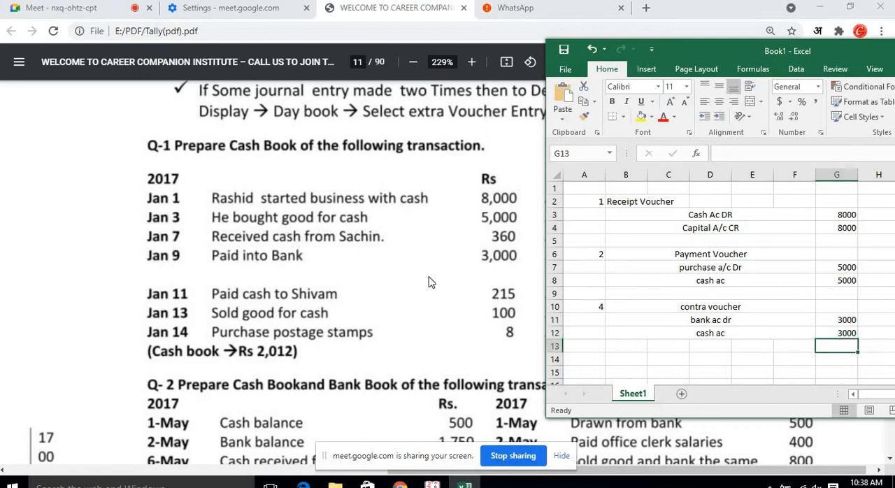
Number the next entry 3 in the row below the contra voucher.
click(596, 347)
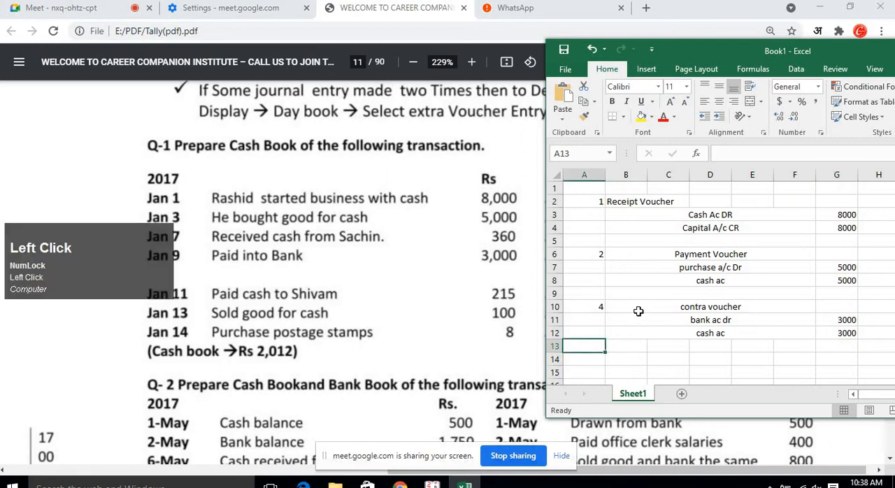
key(Num_Lock)
text(3)
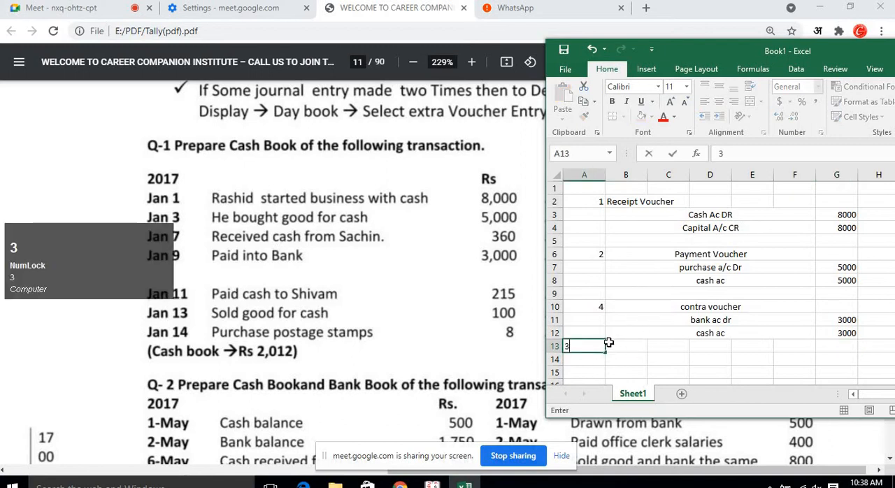
key(Return)
Merge cells B13 to F15 across each row for entry 3's lines.
drag(647, 350, 786, 374)
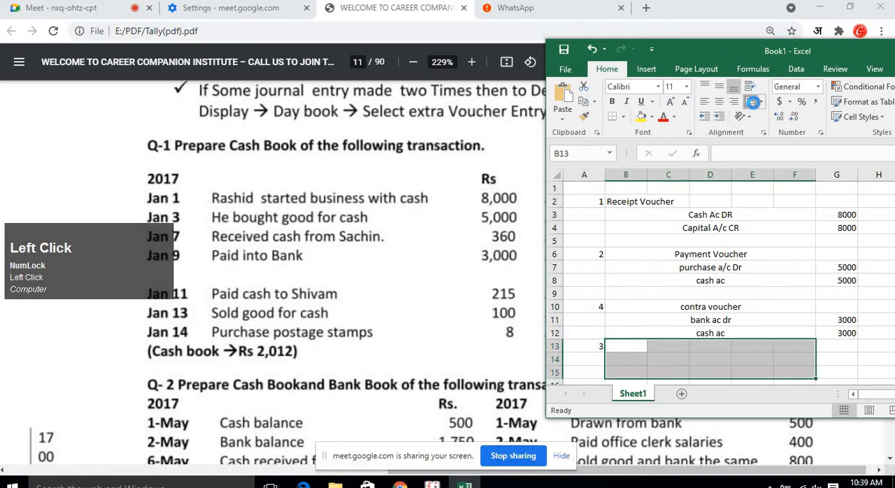
click(750, 101)
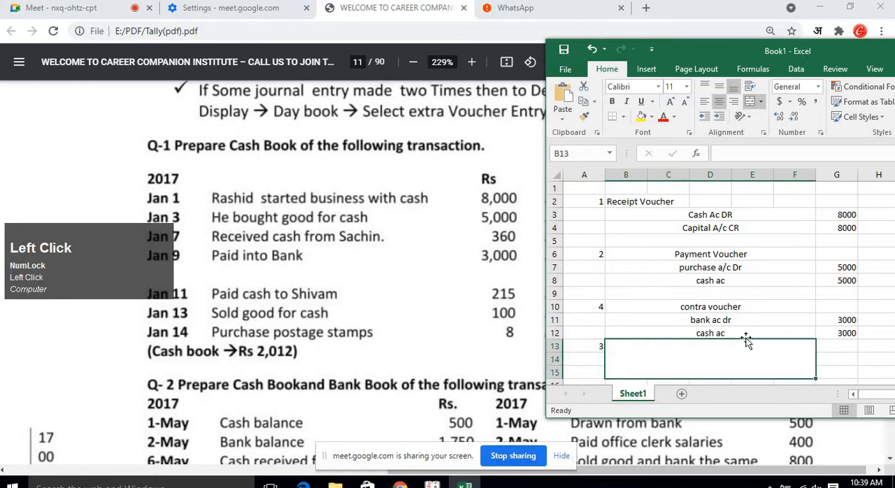
click(762, 101)
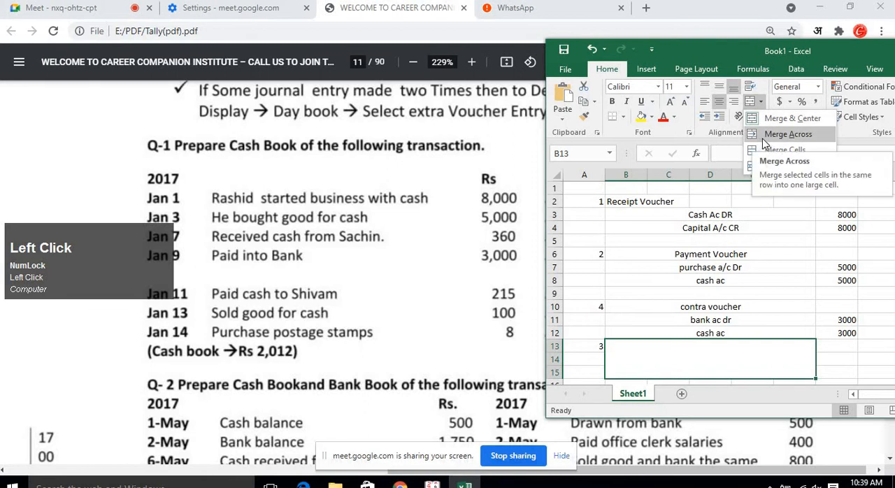
click(792, 140)
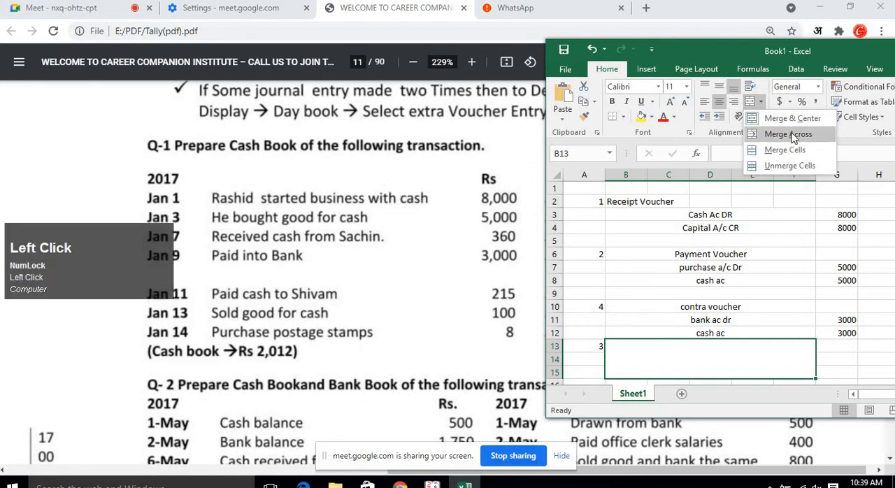
click(741, 351)
click(742, 371)
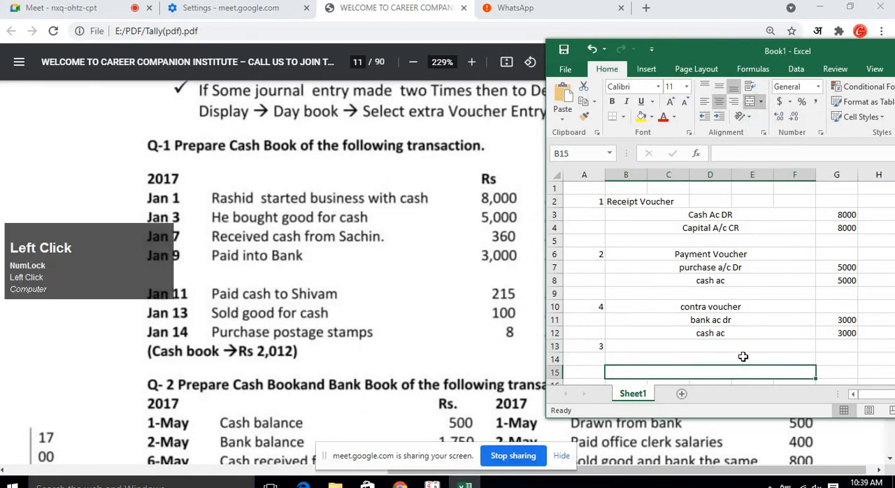
click(744, 358)
click(746, 347)
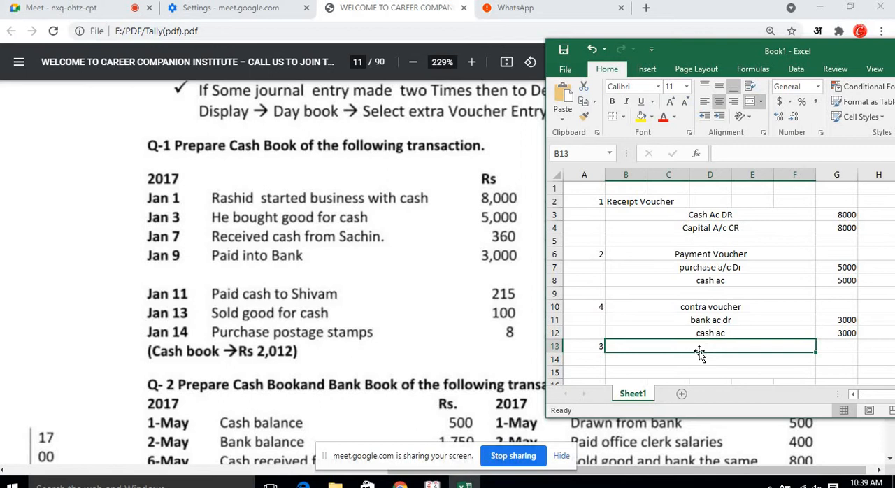
Title entry 3 as "Recept voucher".
text(Rec)
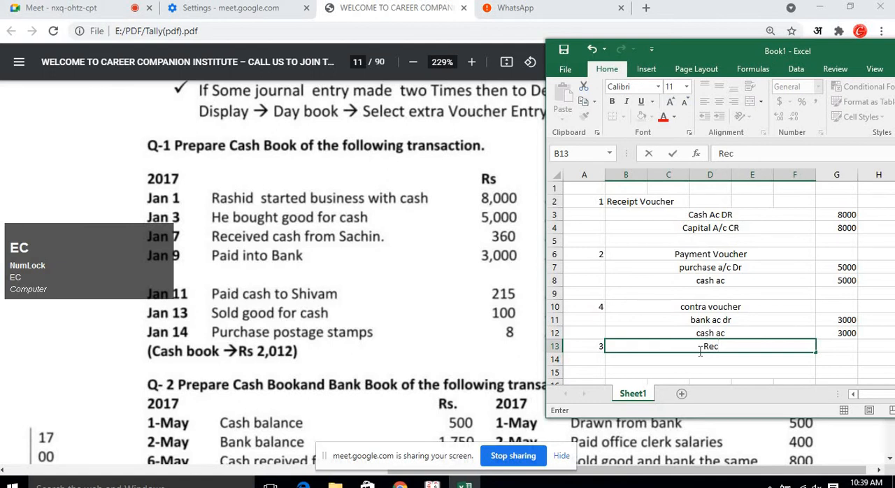
text(ept )
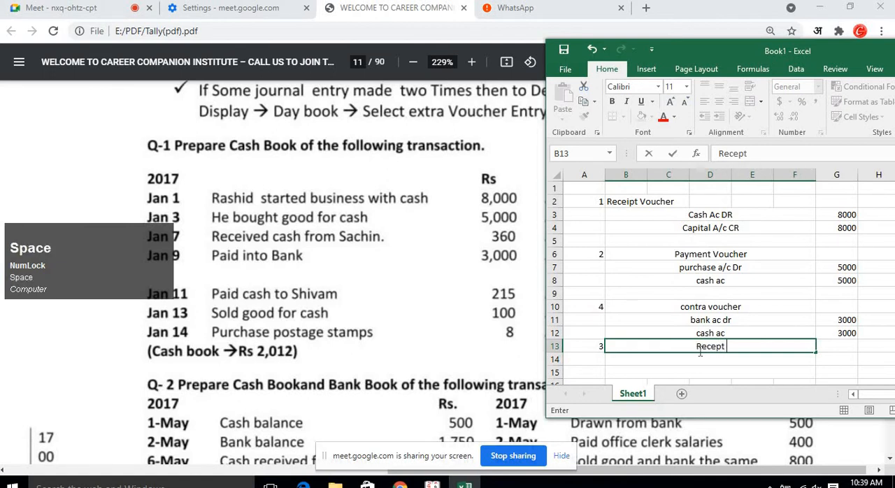
text(voucher)
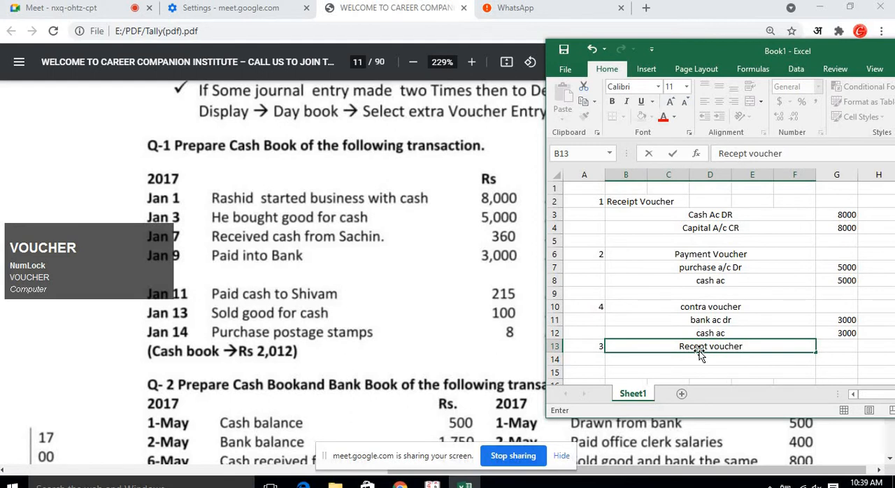
key(Return)
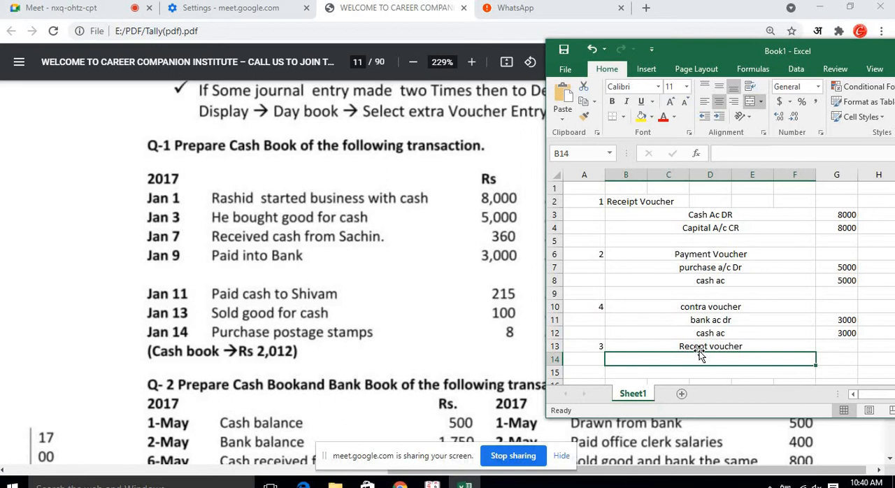
Enter the debit line "cash ac Dr" beneath the receipt voucher title.
text(Cash ac)
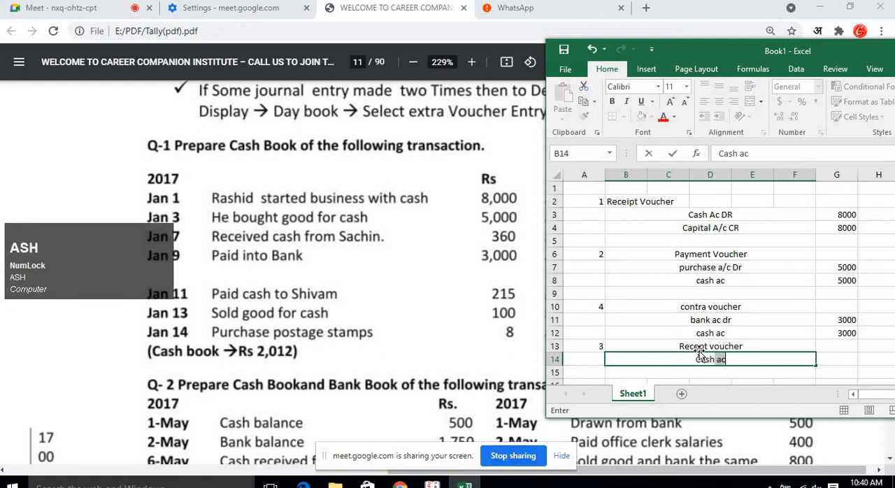
key(Return)
key(Up)
key(F2)
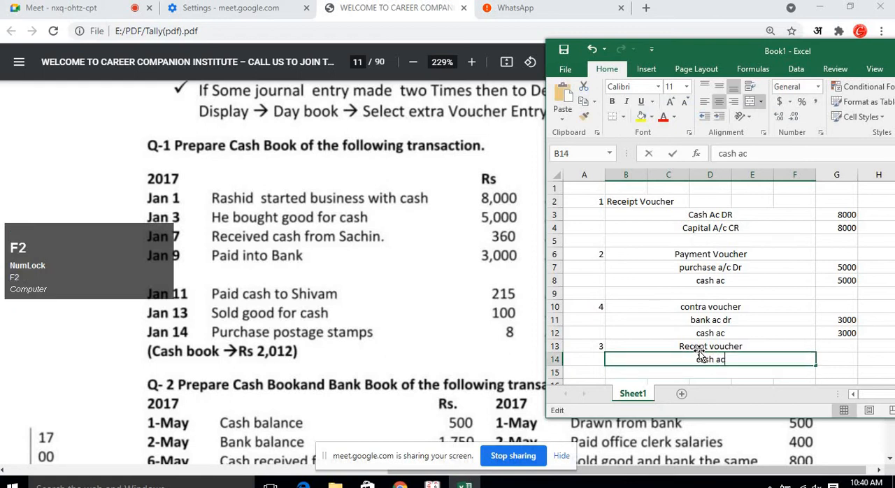
text(Dr)
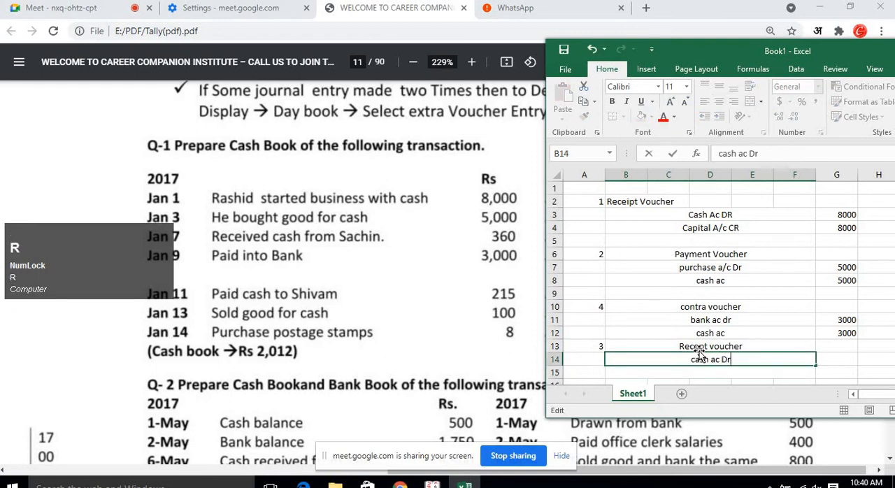
key(Return)
Enter the credit line for the payer's personal account below it, ending in "Ac CR".
text(To )
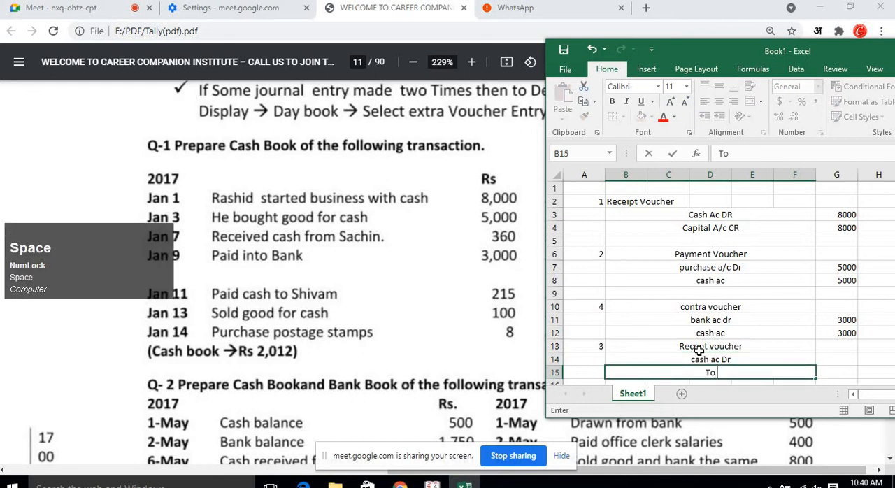
text(Sachi)
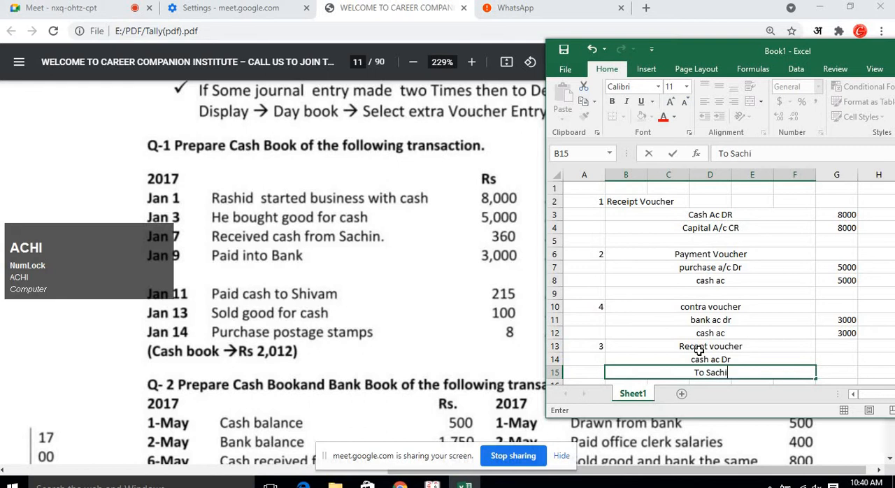
text(n A/c)
key(Return)
key(Up)
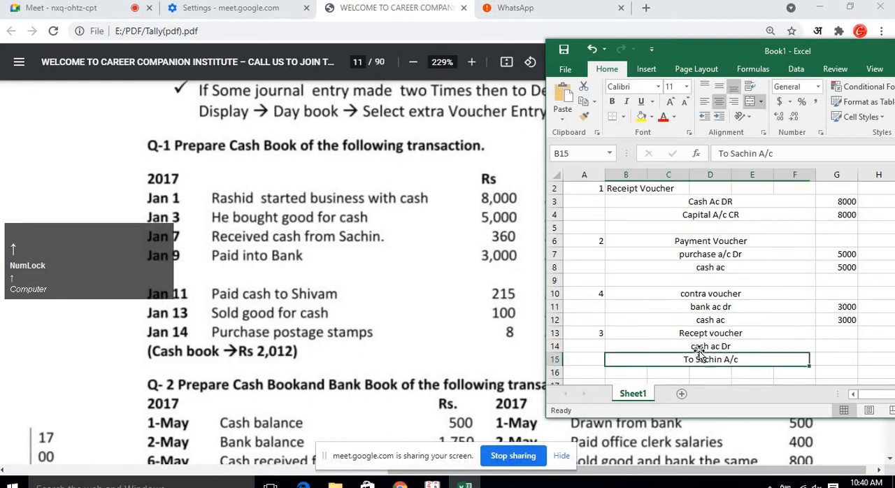
key(F2)
text(or)
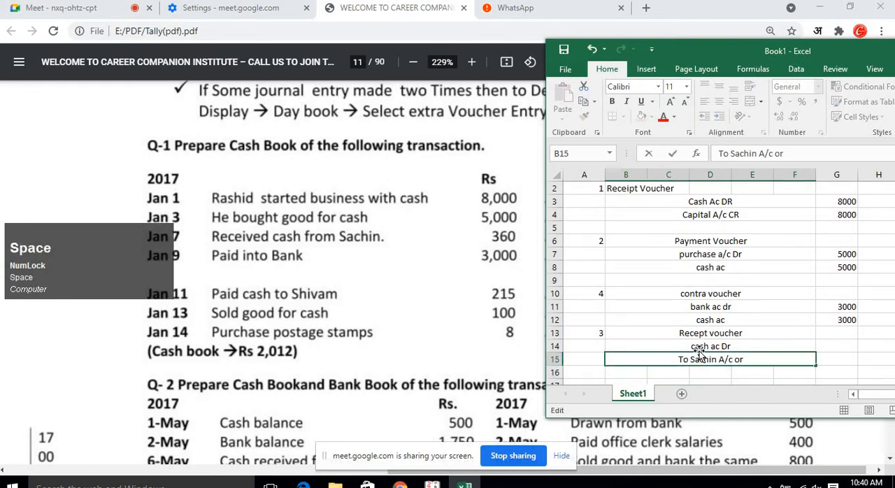
text( Sachin  A)
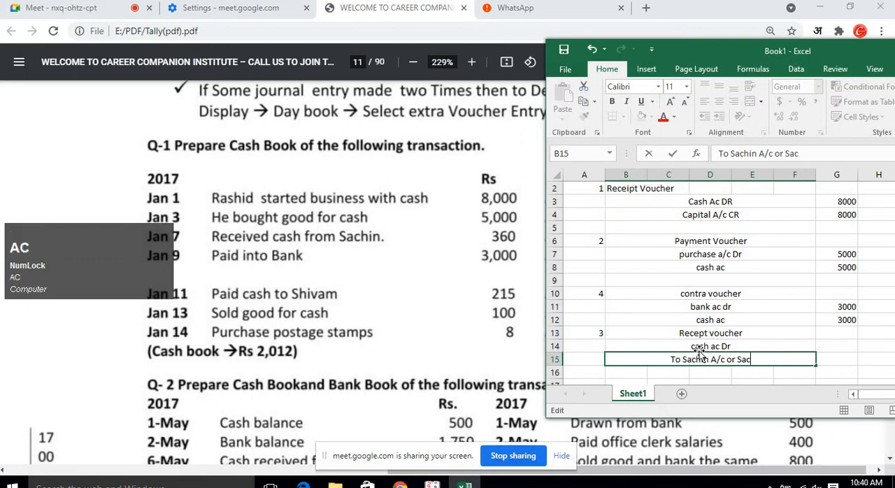
text(c CR)
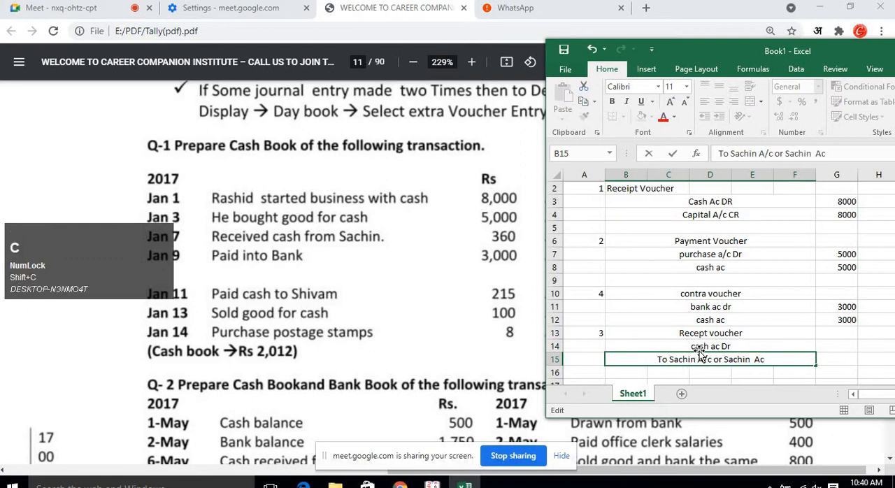
key(Return)
key(Up)
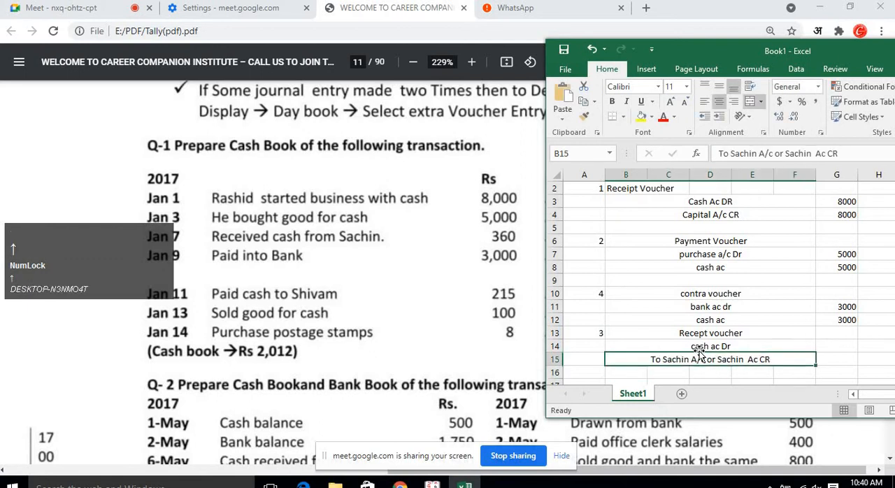
Append " - S.D" to the end of entry 3's credit line.
key(Up)
key(Down)
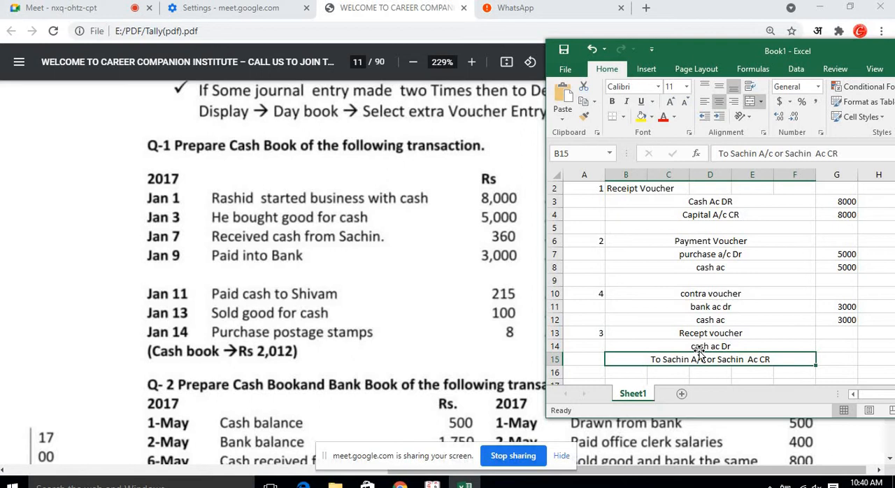
key(Down)
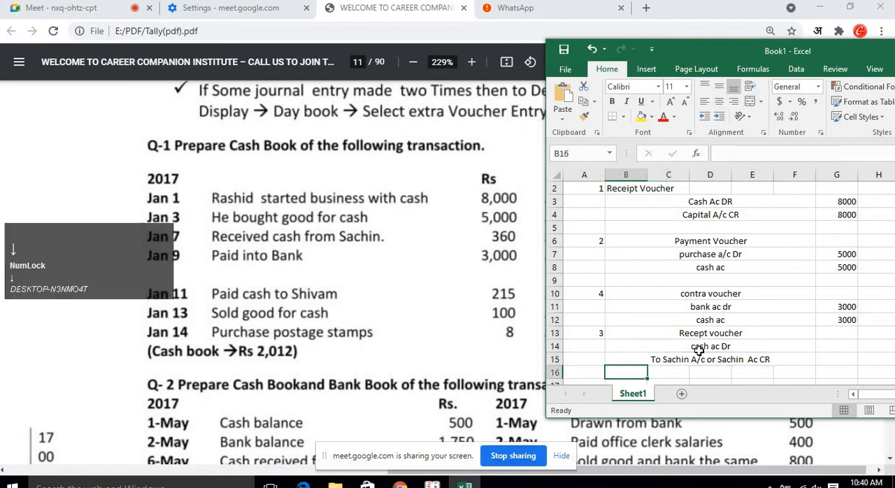
key(Up)
key(Right)
key(Left)
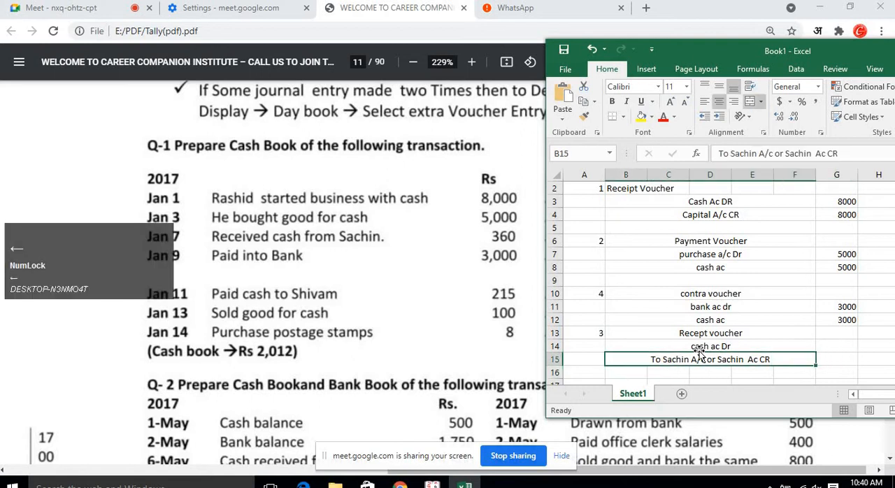
key(F2)
text(- )
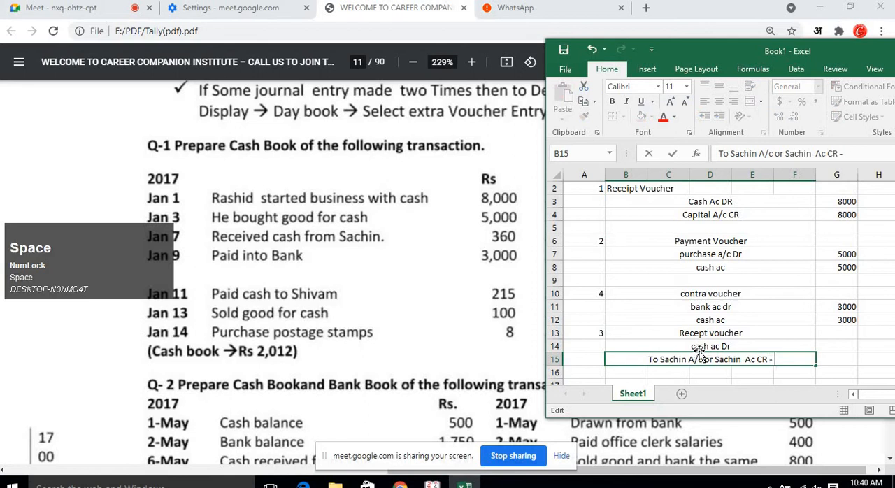
text(s.d)
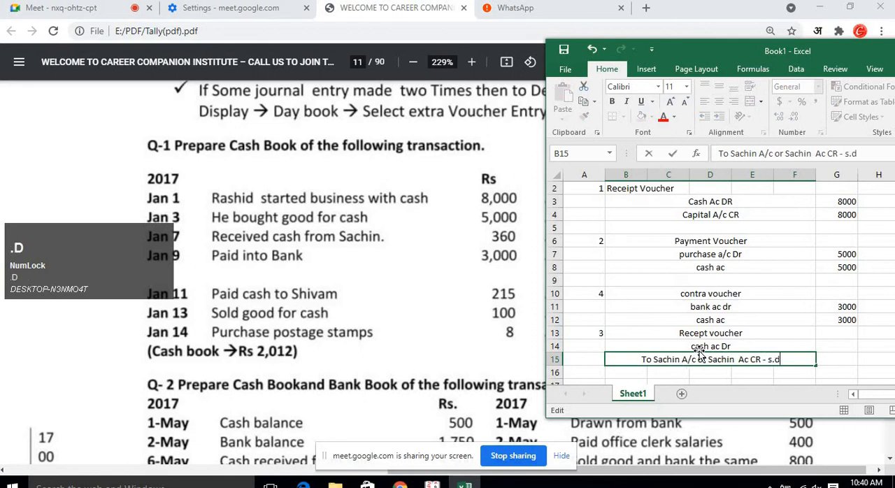
key(BackSpace)
key(BackSpace)
key(BackSpace)
text(S.D)
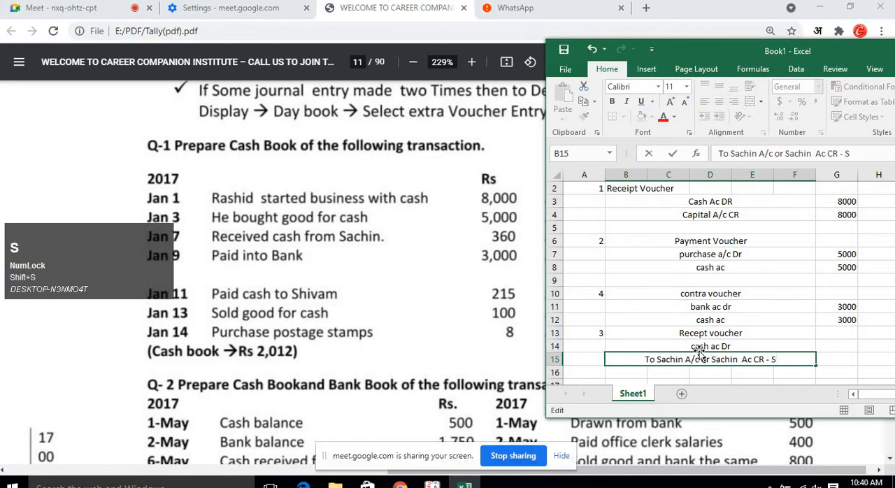
key(Return)
Enter 360 as the amount for both the debit and credit lines of entry 3.
key(Up)
key(Up)
key(Up)
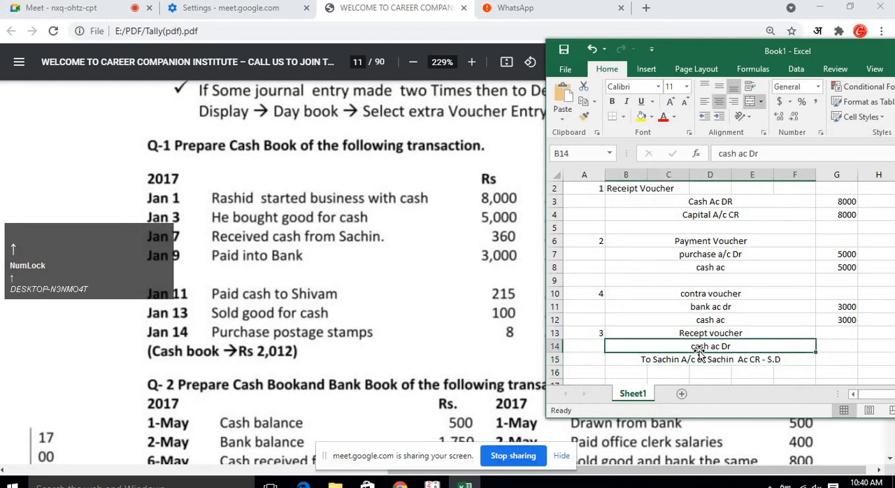
key(Right)
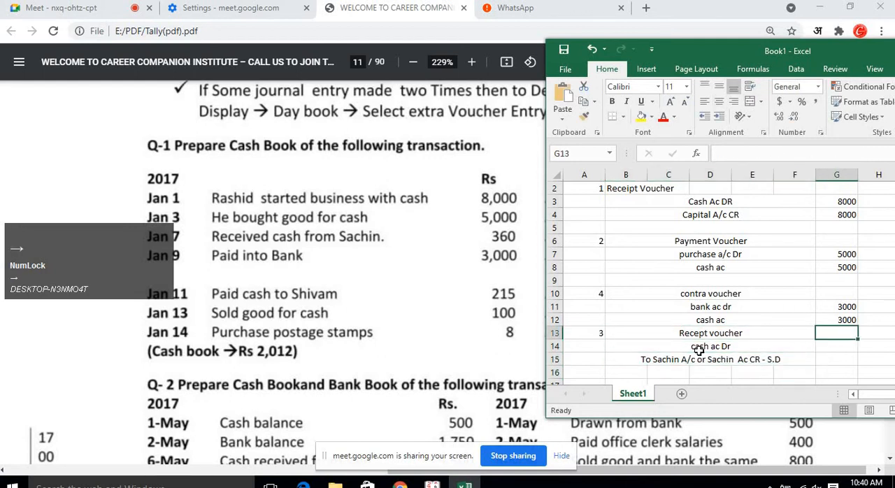
key(Right)
key(Down)
key(Left)
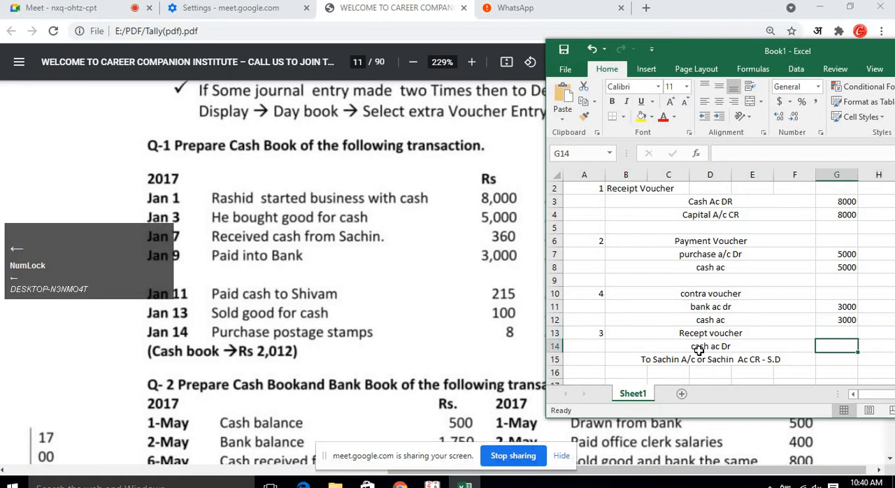
text(360)
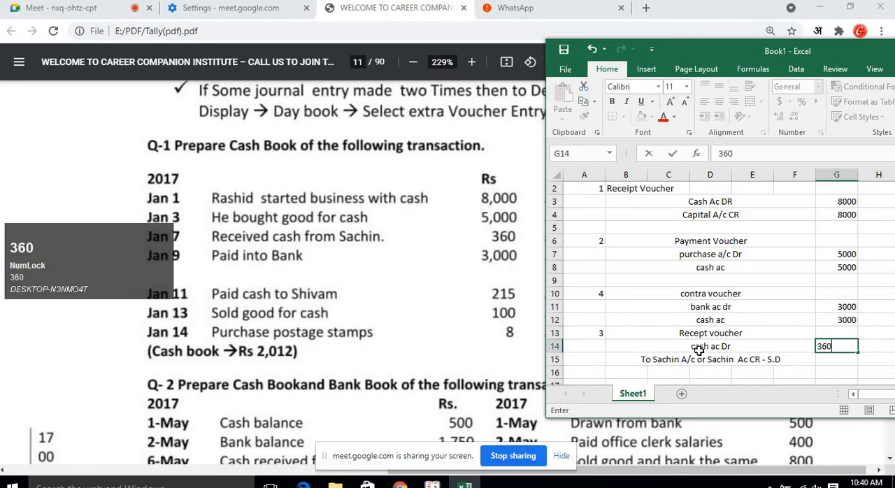
key(Return)
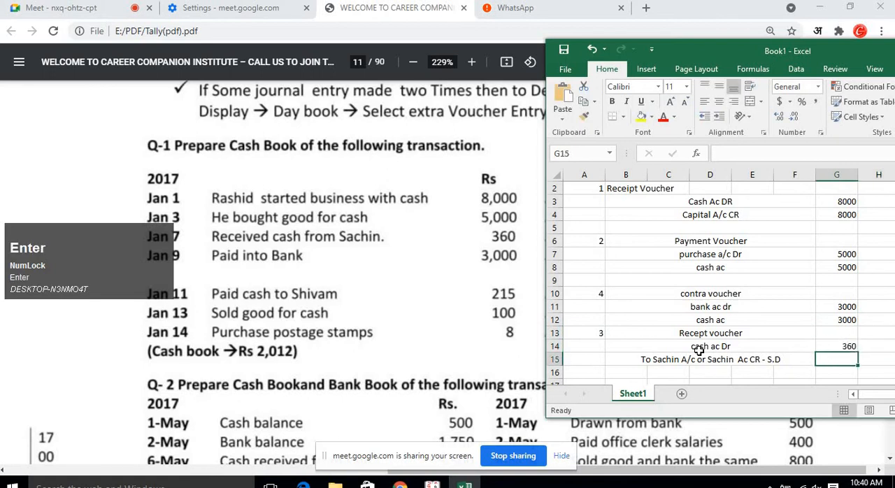
text(360)
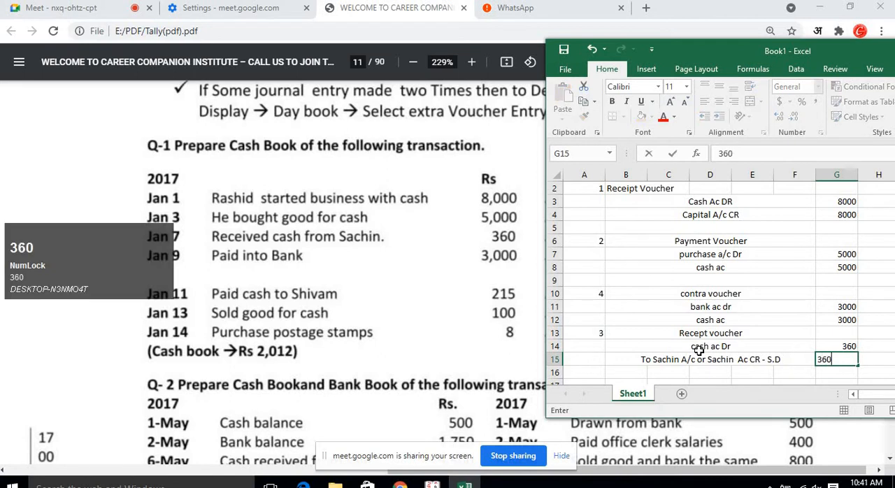
key(Return)
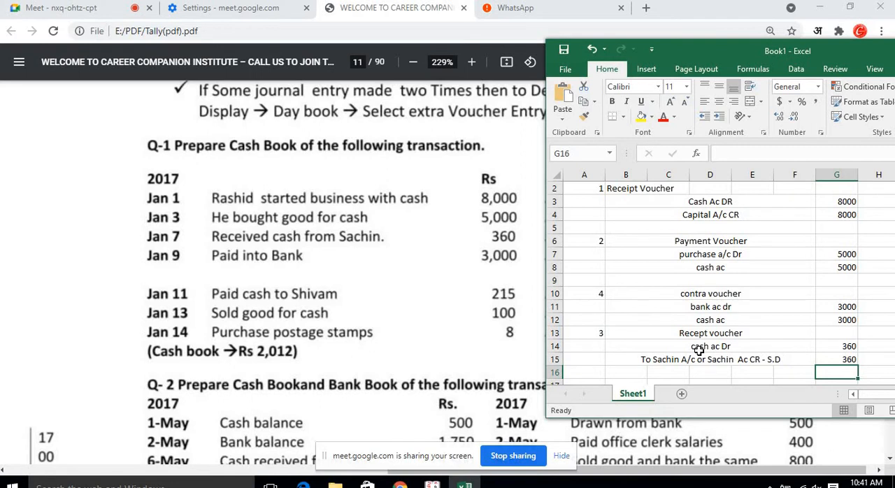
Number the next entry 5 in column A, two rows below entry 3.
key(Down)
key(Down)
key(Down)
key(Down)
key(Up)
key(Up)
key(Left)
key(Left)
key(Left)
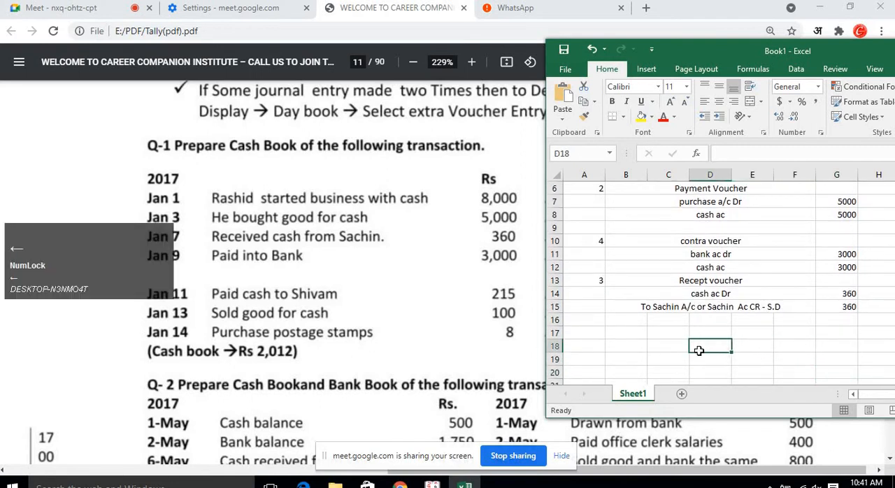
key(Left)
key(Left)
key(Left)
key(Up)
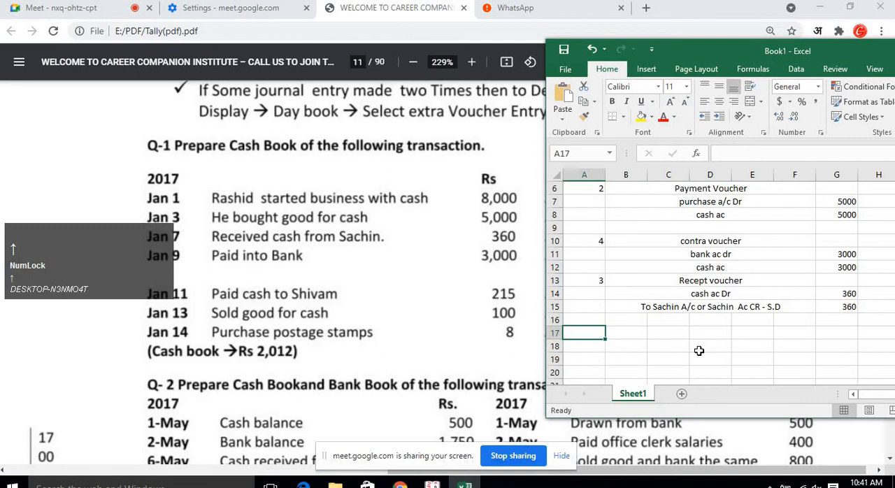
text(5)
key(Right)
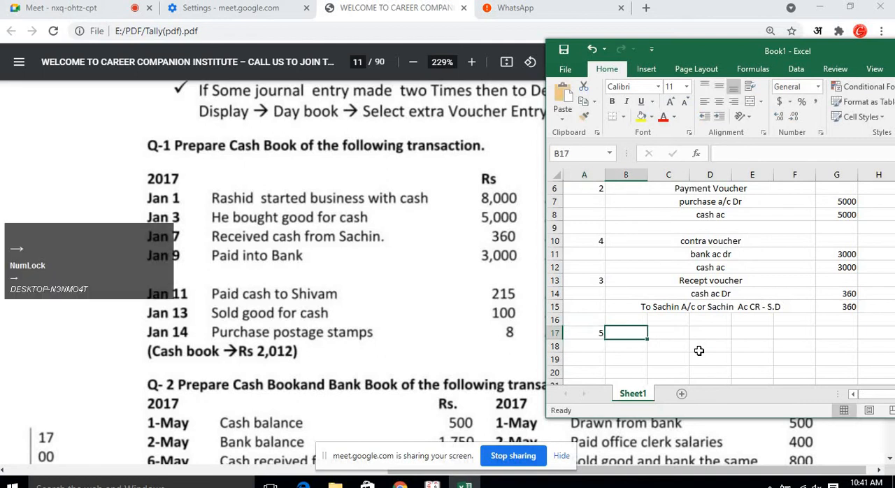
Merge cells B17 to F22 across each row for entry 5's lines.
scroll(689, 329, down, 2)
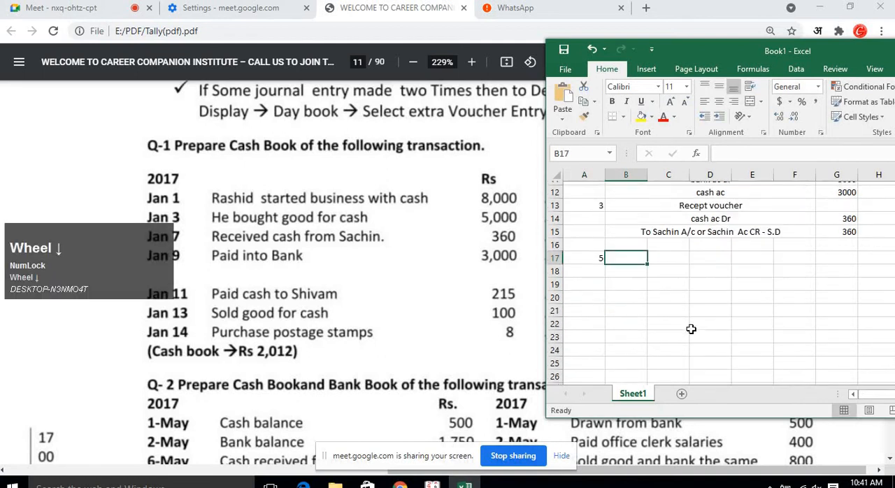
click(693, 333)
drag(644, 254, 793, 323)
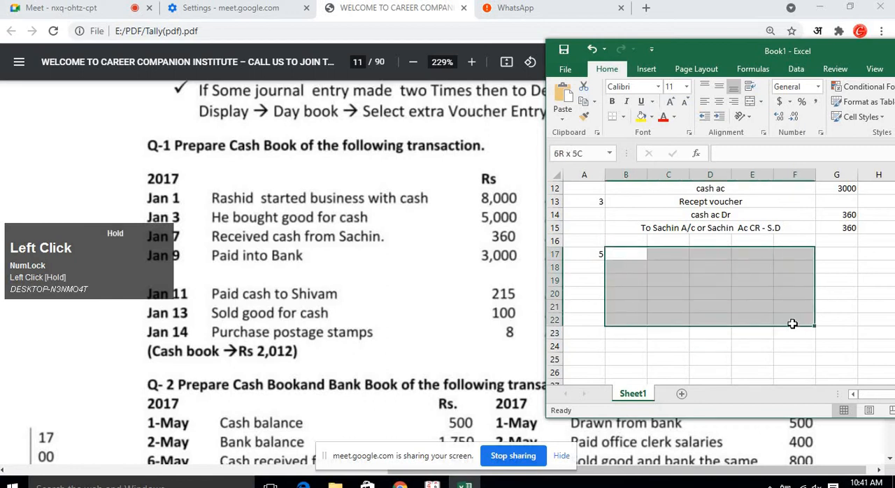
click(750, 102)
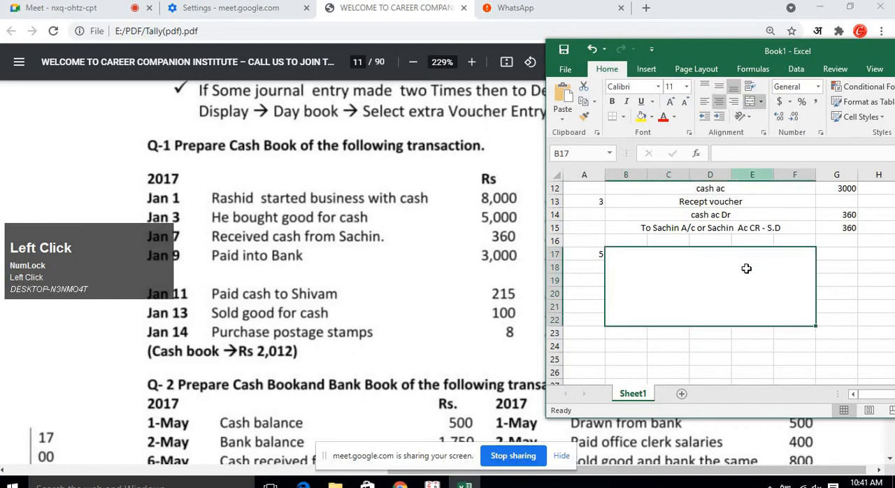
click(761, 102)
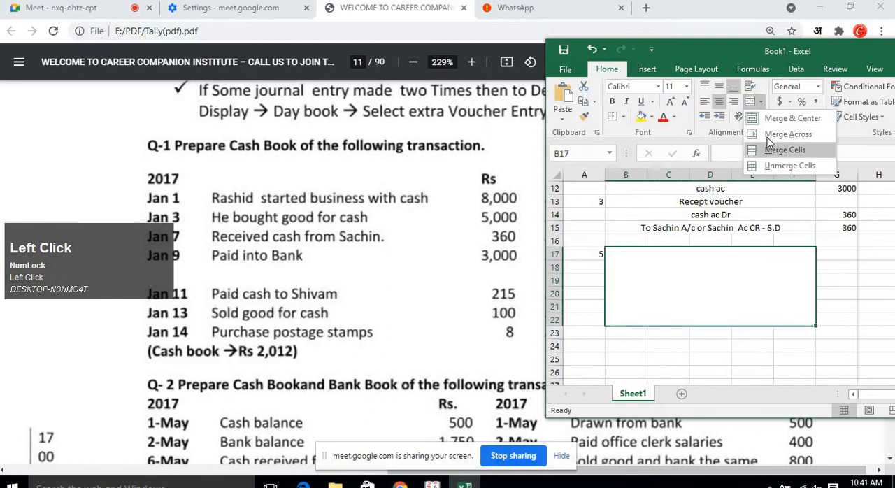
click(768, 140)
click(739, 278)
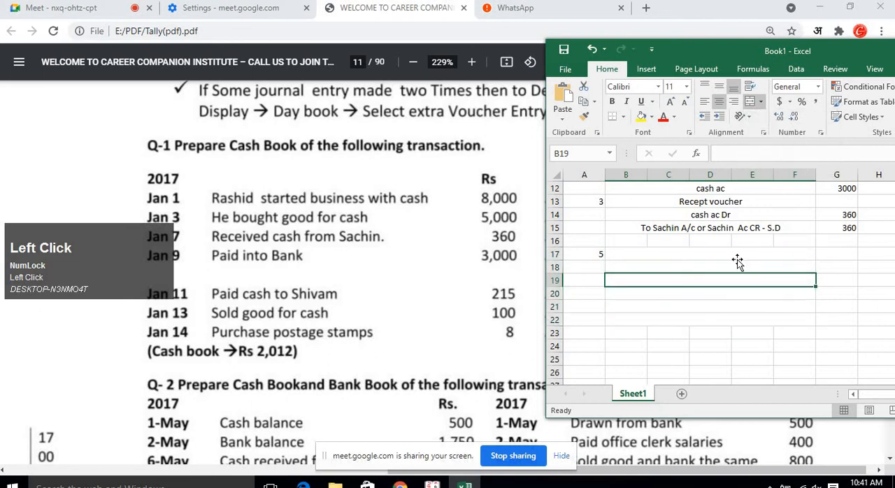
click(738, 257)
scroll(753, 300, up, 1)
scroll(753, 300, down, 1)
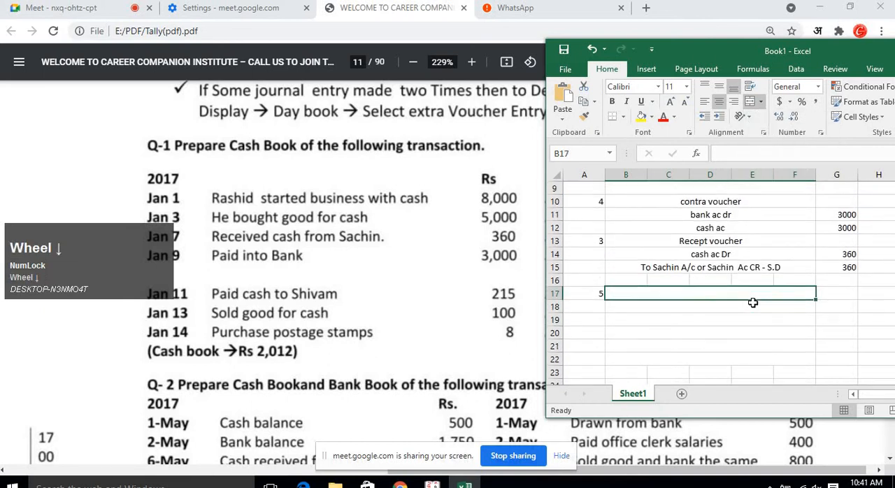
Title entry 5 as "Payment".
text(paid)
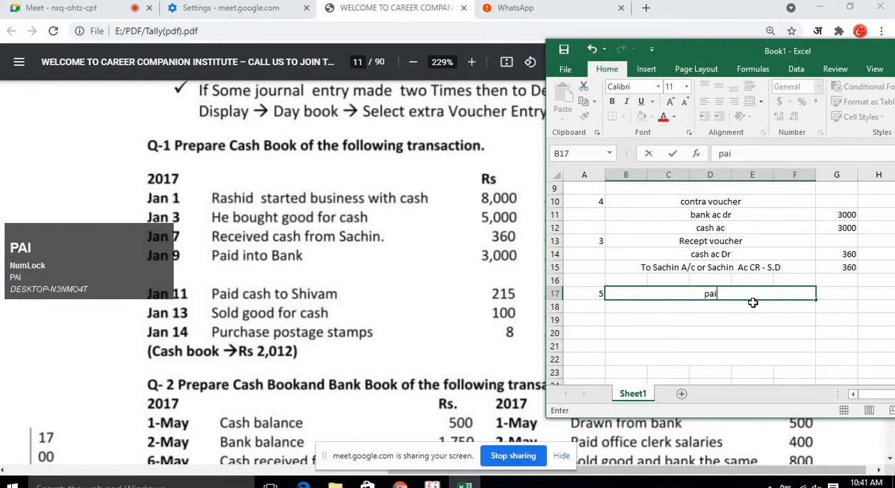
key(BackSpace)
key(BackSpace)
key(BackSpace)
key(BackSpace)
key(BackSpace)
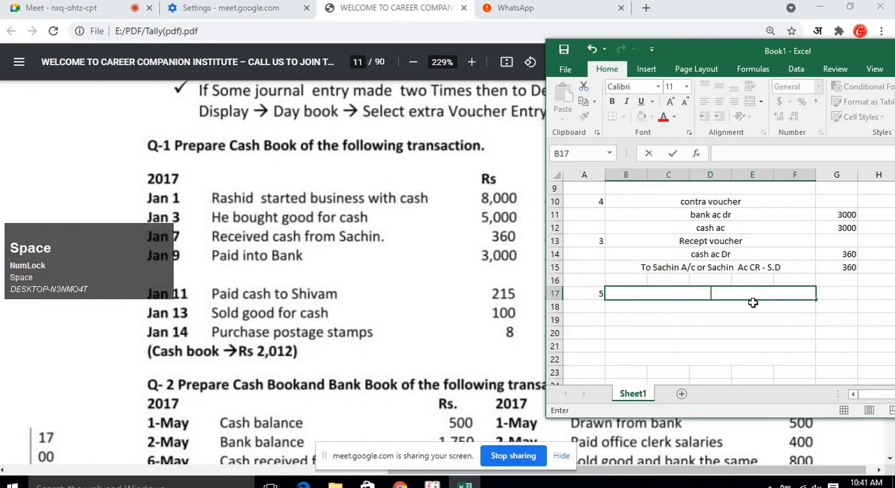
text(Pa)
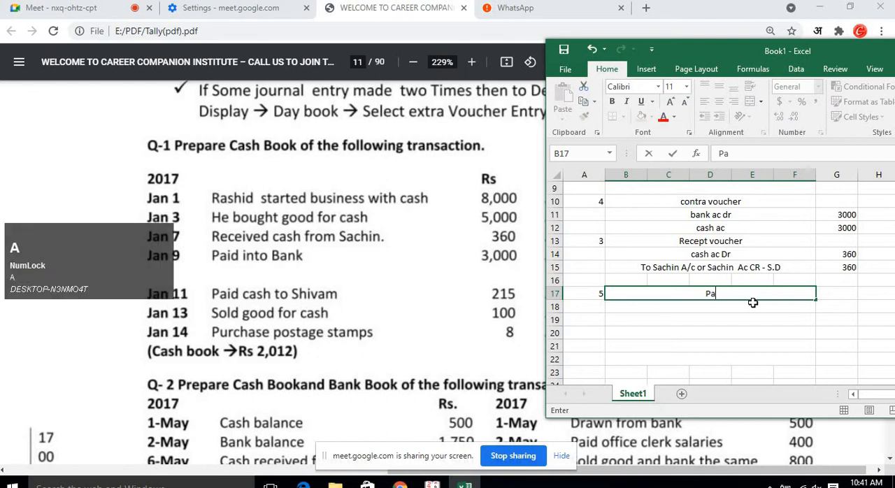
text(yment)
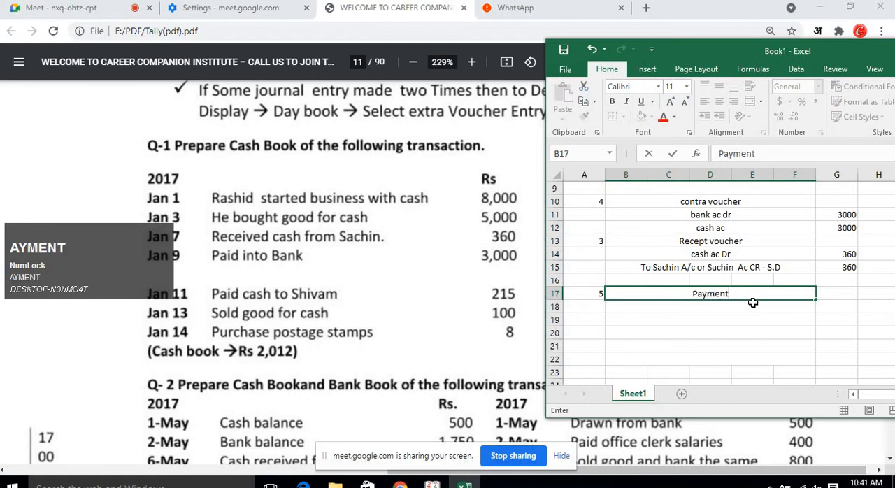
key(Return)
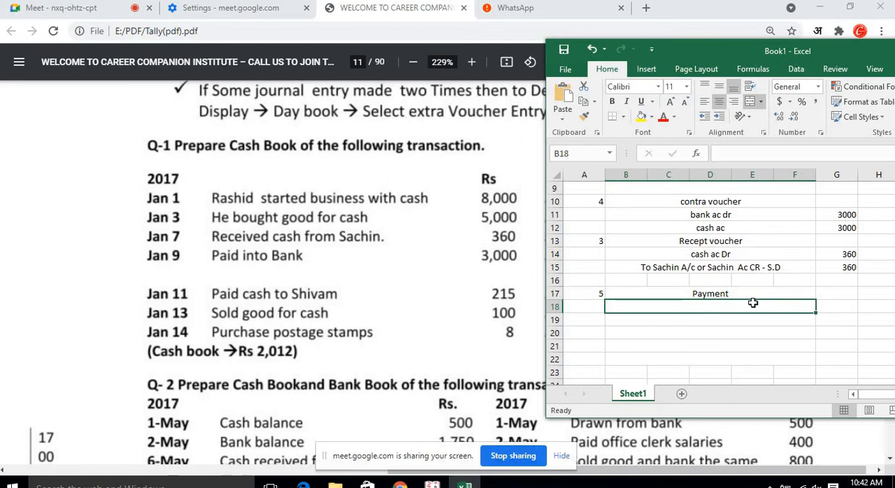
Enter the debit line for the payee's personal account, ending in "Ac/ DR - S.C", below the Payment title.
text(Shiv)
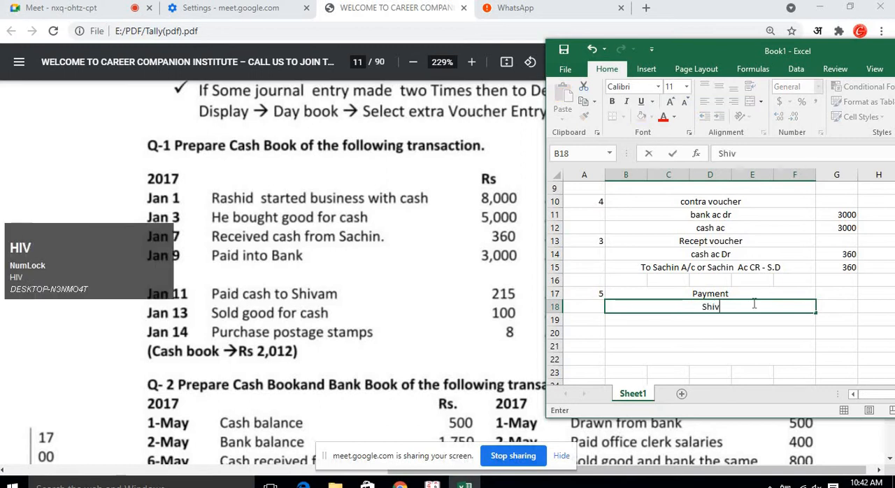
text(am Ac)
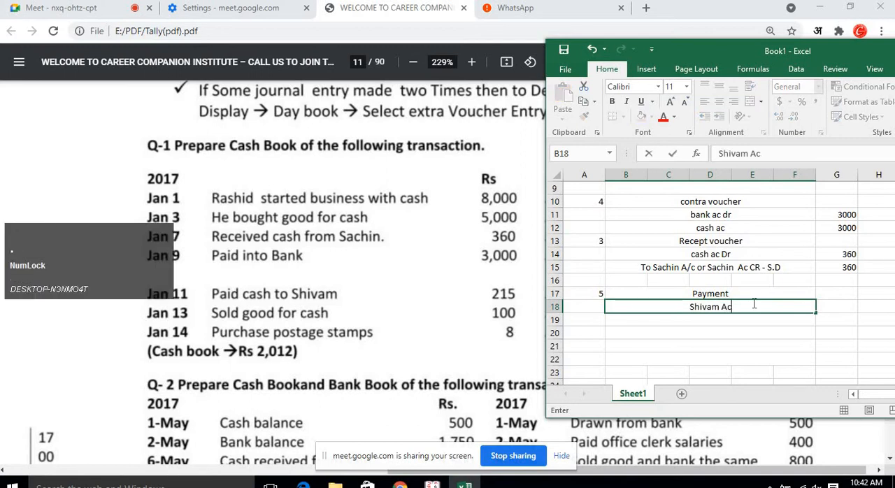
text(/ DR )
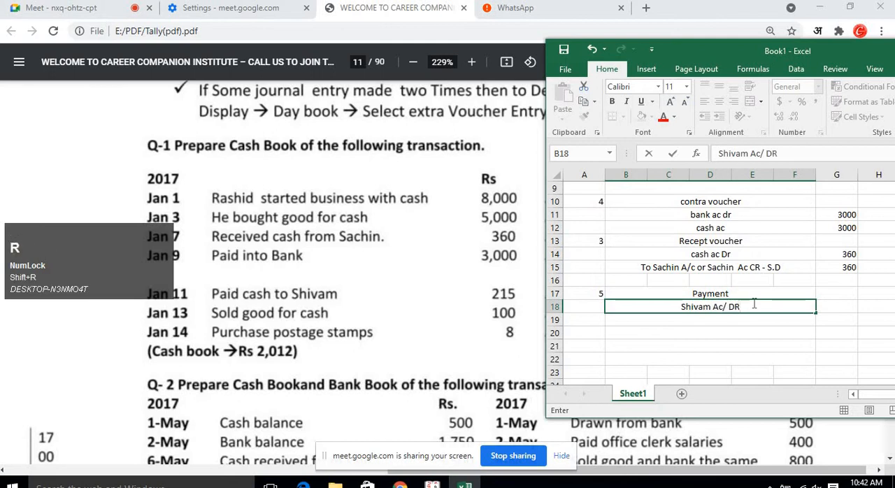
text(- S)
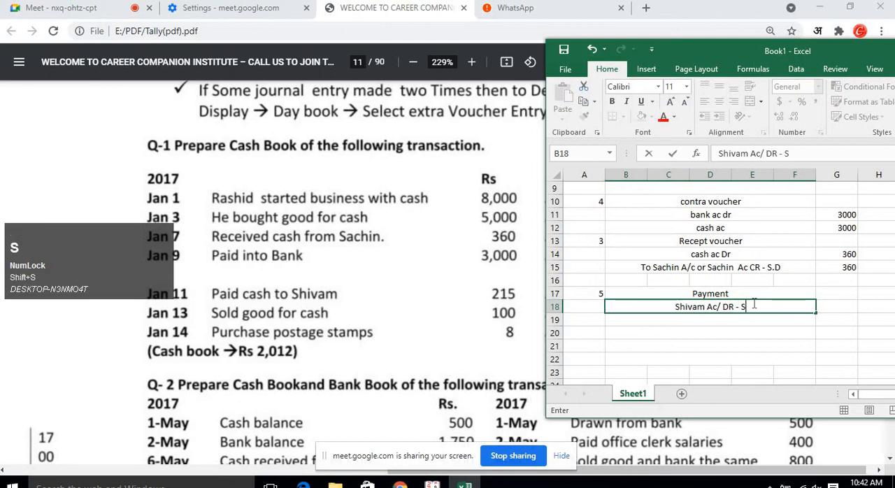
text(.C)
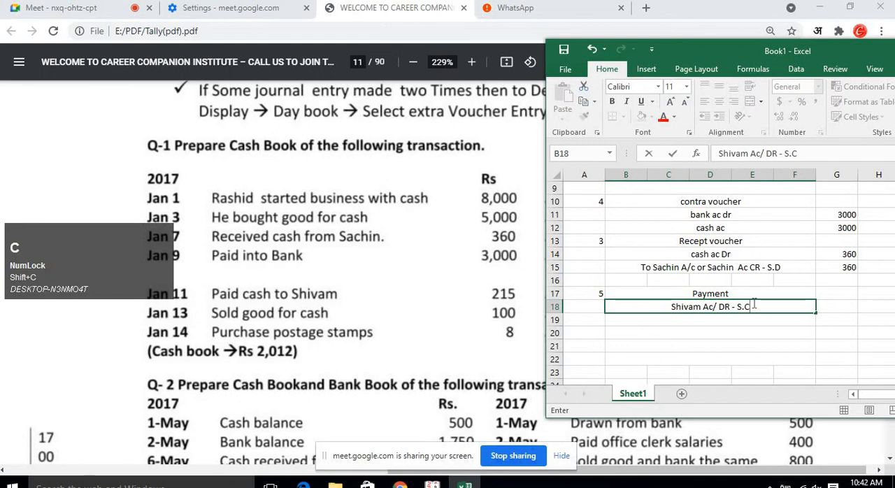
key(Return)
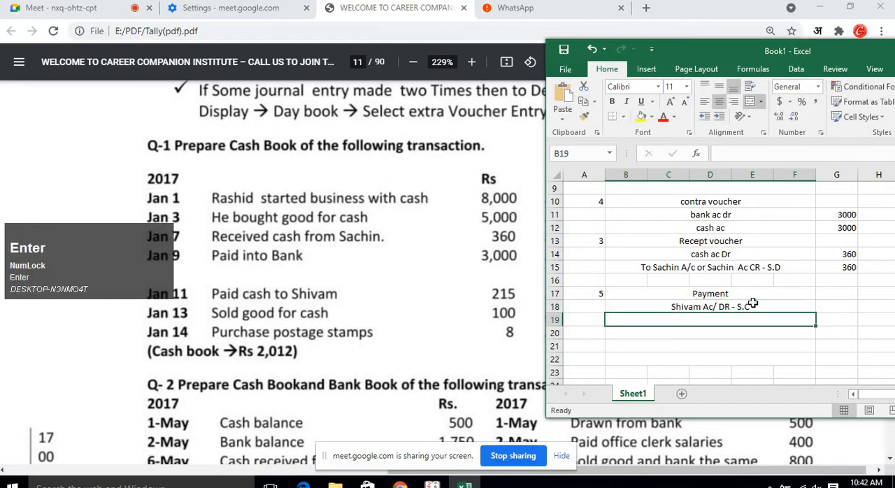
Enter the credit line "Cash a/c Cr" below the payee's debit line in entry 5.
text(Cash)
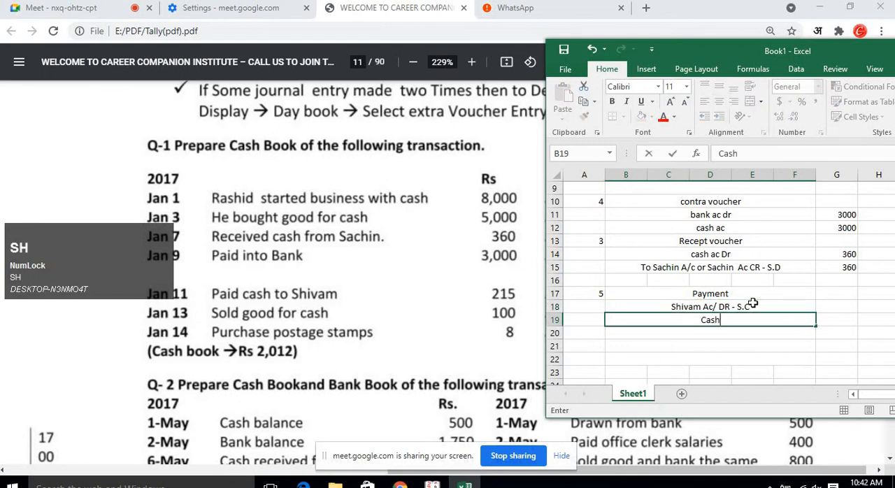
text( - CR)
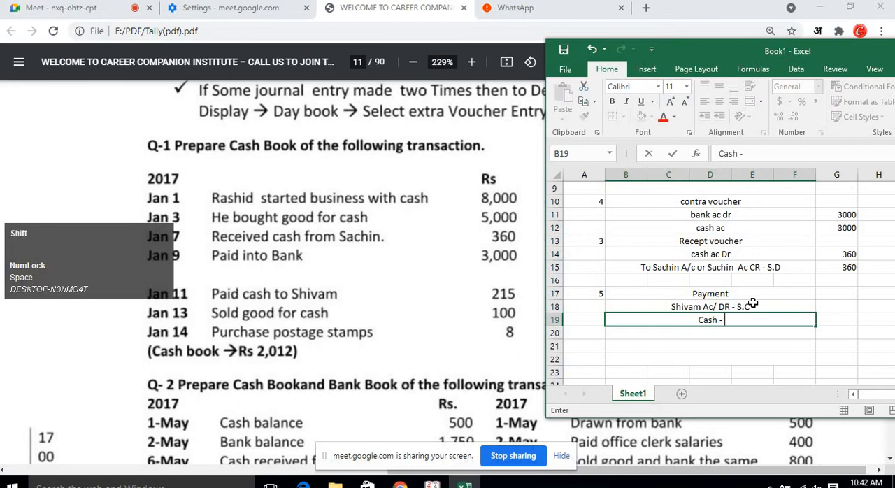
key(BackSpace)
key(BackSpace)
key(BackSpace)
key(BackSpace)
text(a/c )
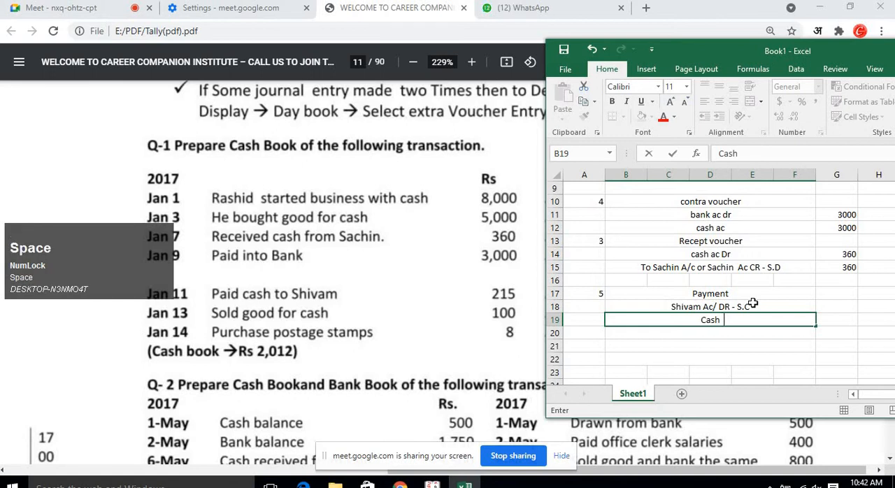
text(Cr)
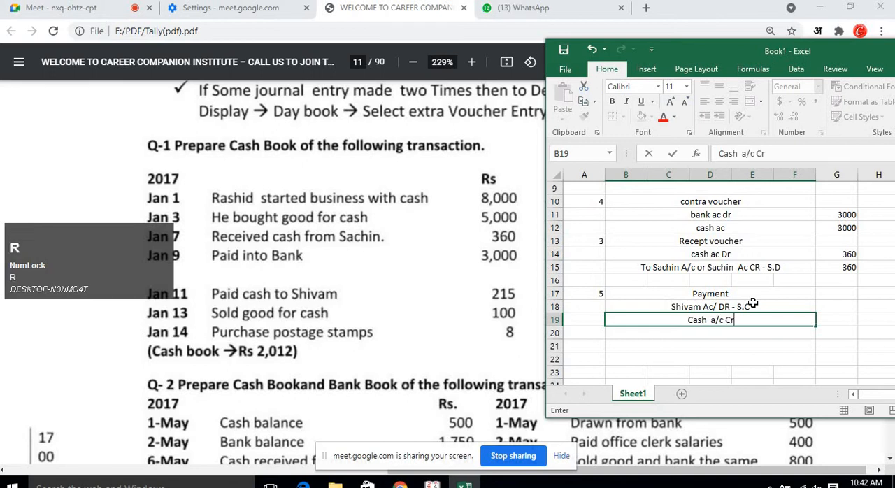
key(Return)
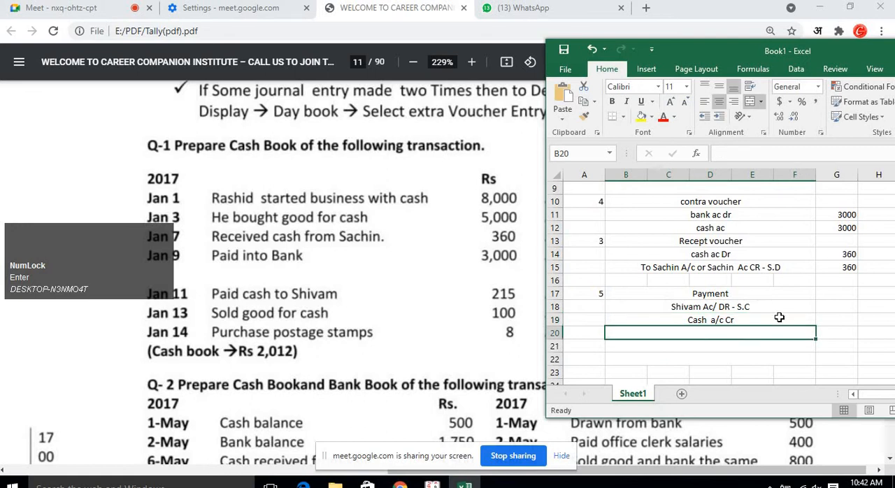
Enter 215 as the amount for both the debit and credit lines of entry 5.
click(826, 309)
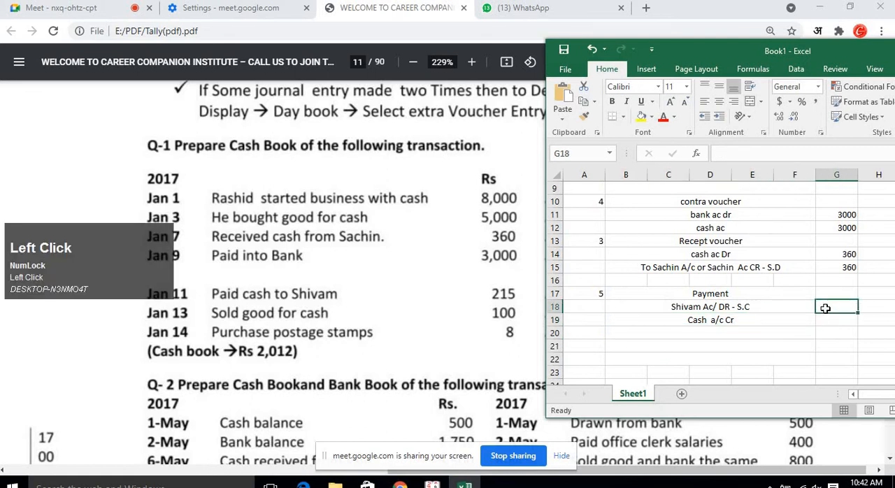
text(215)
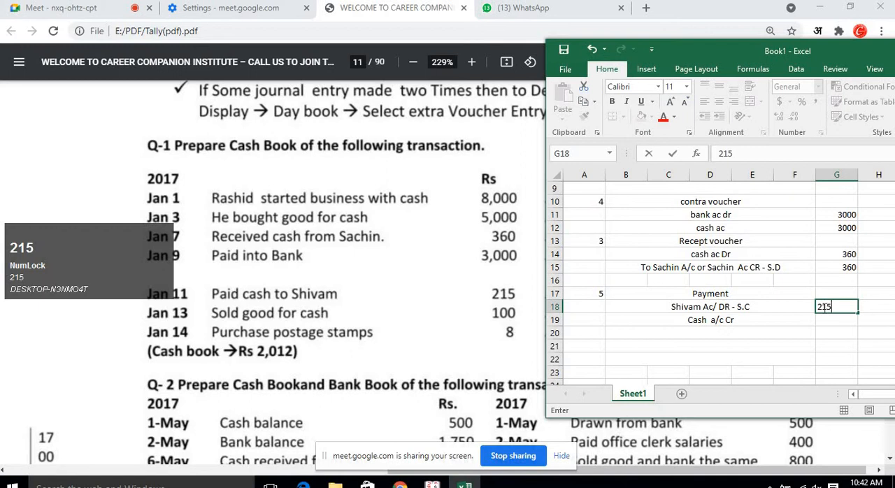
key(Return)
text(215)
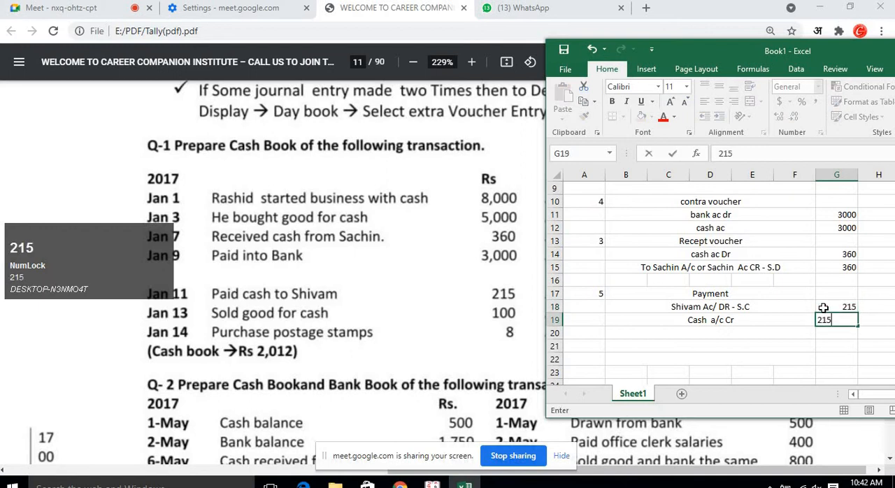
key(Return)
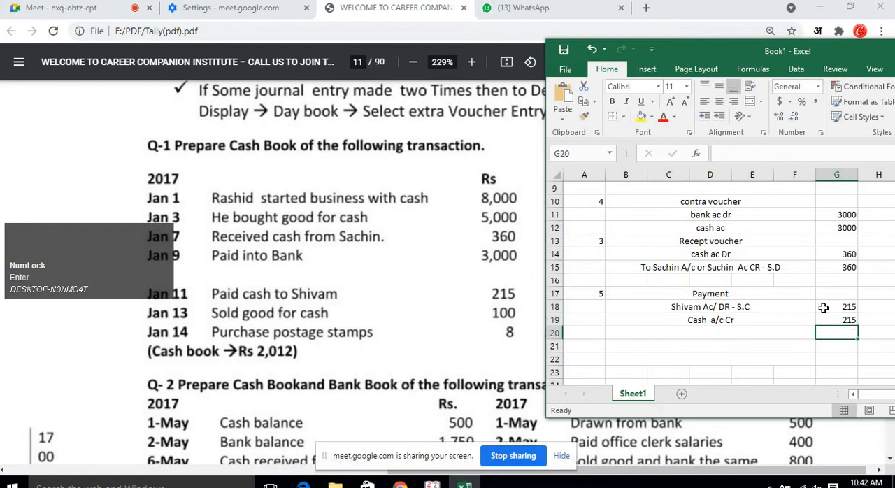
key(Left)
key(Left)
key(Left)
key(Left)
key(Left)
key(Left)
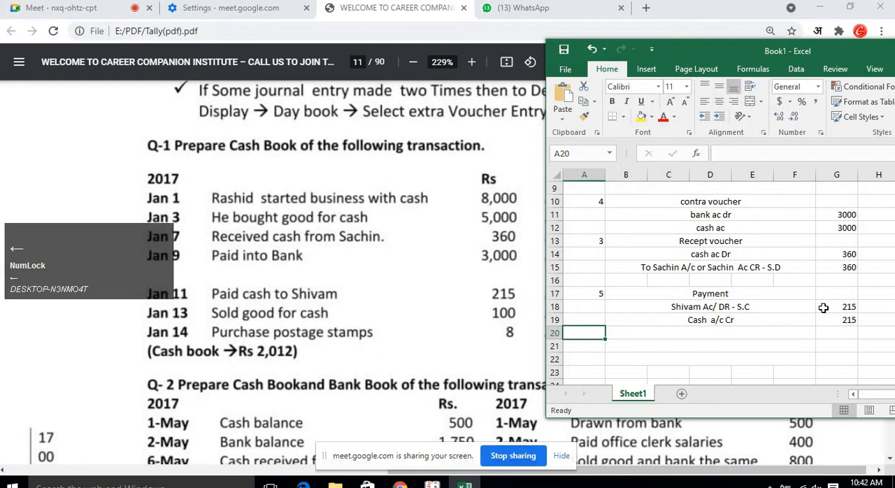
text(6)
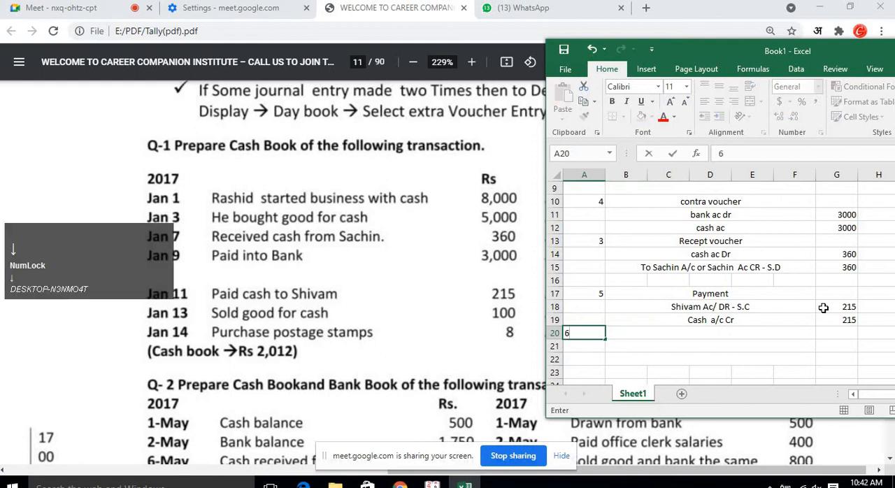
key(Down)
key(Right)
key(Up)
key(Left)
key(Delete)
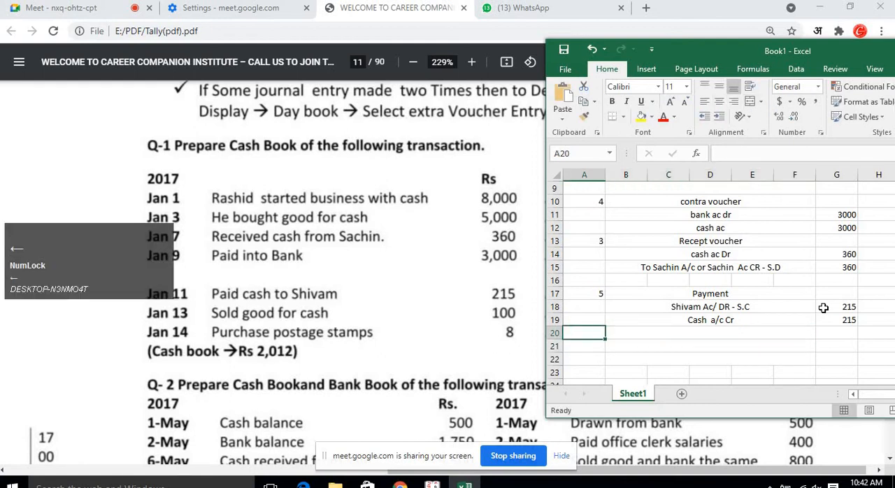
Number the next entry 6 in column A, two rows below entry 5's credit line.
key(Down)
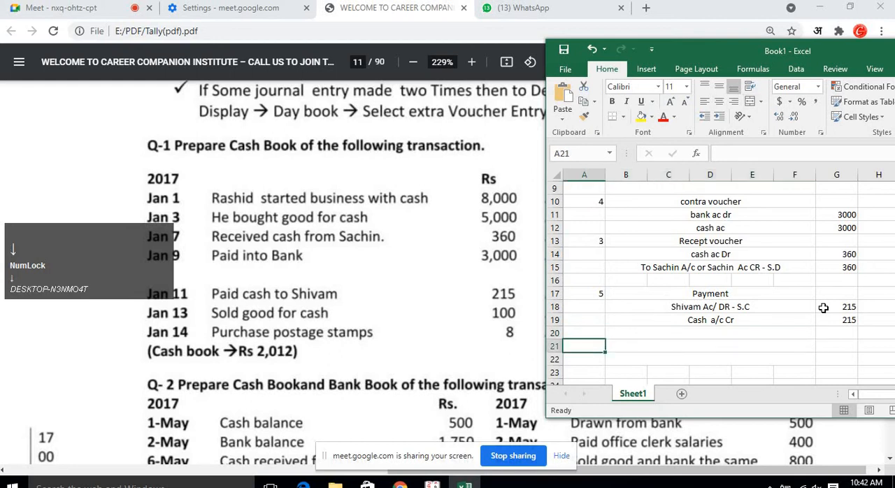
text(6)
key(Right)
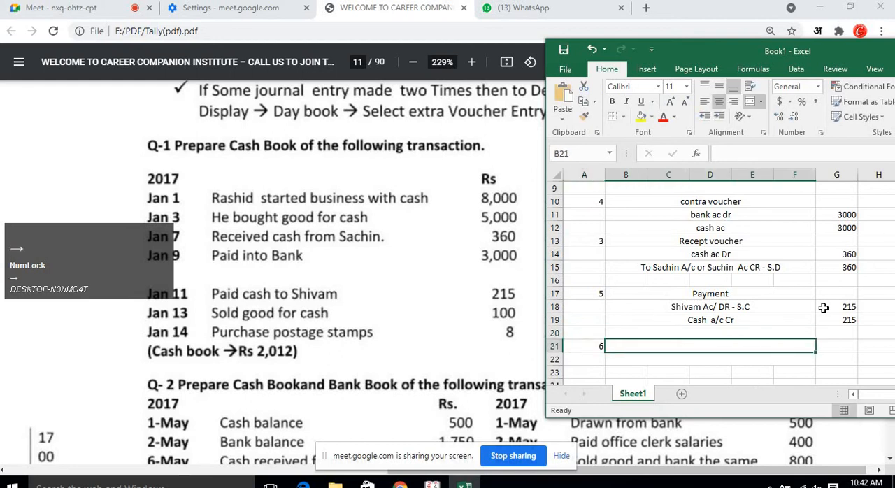
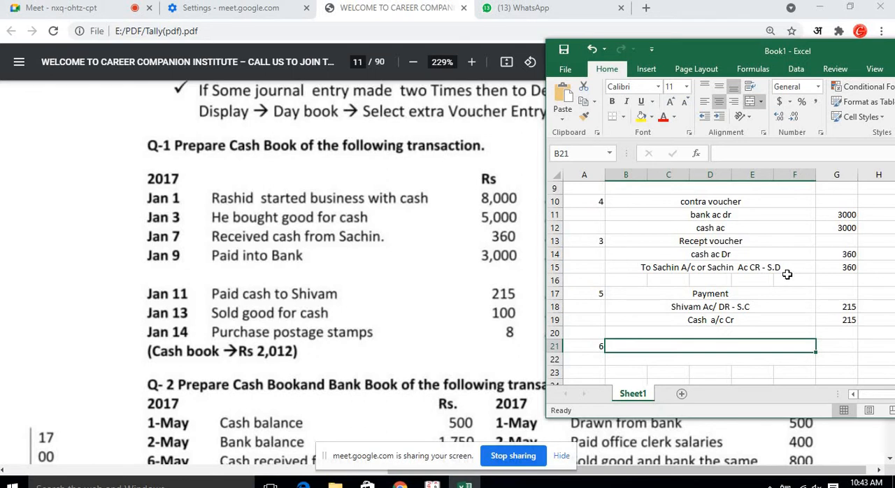
Copy the "Recept voucher" title from entry 3 into entry 6's row.
click(767, 244)
key(ctrl+c)
click(756, 346)
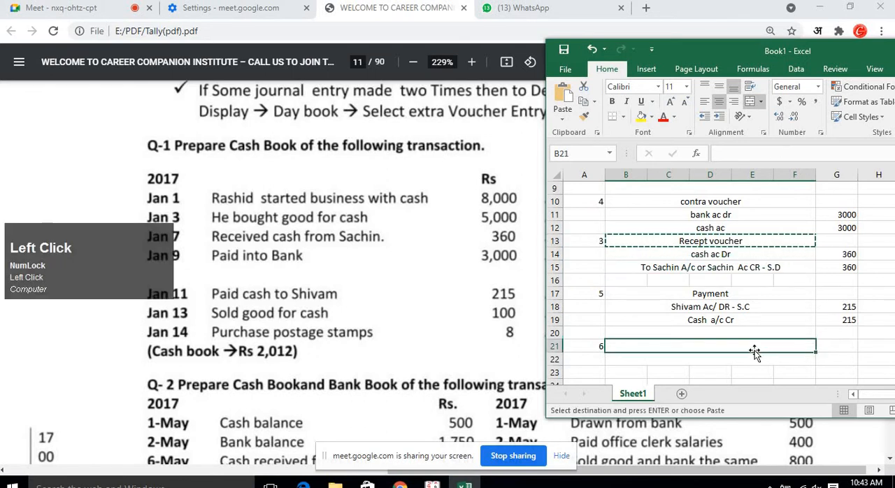
key(ctrl+v)
click(742, 364)
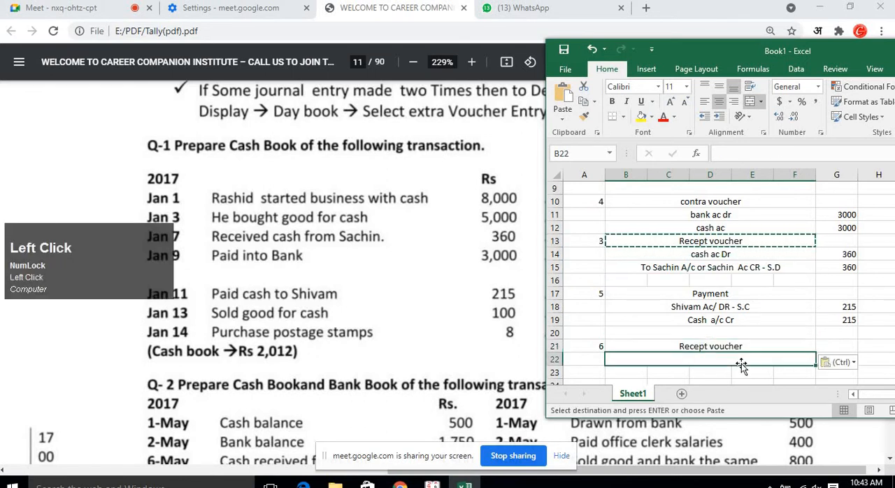
Merge columns B to F across the two rows below entry 6's title.
key(shift+Down)
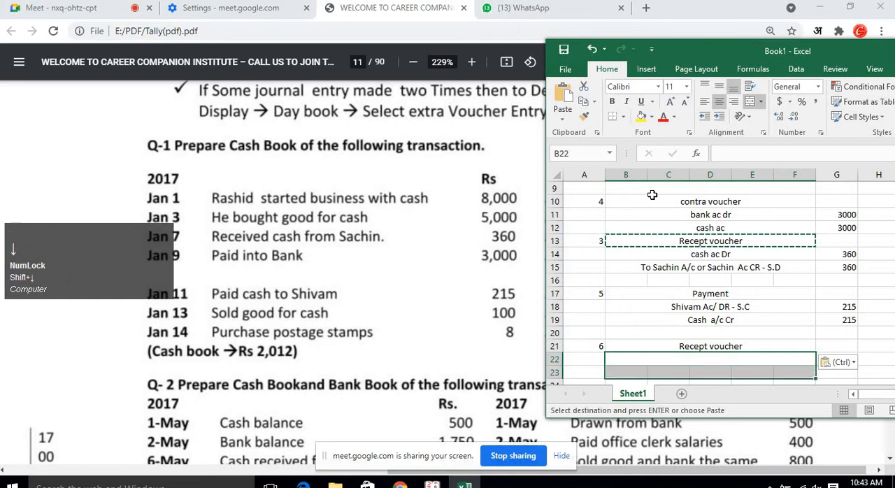
click(760, 101)
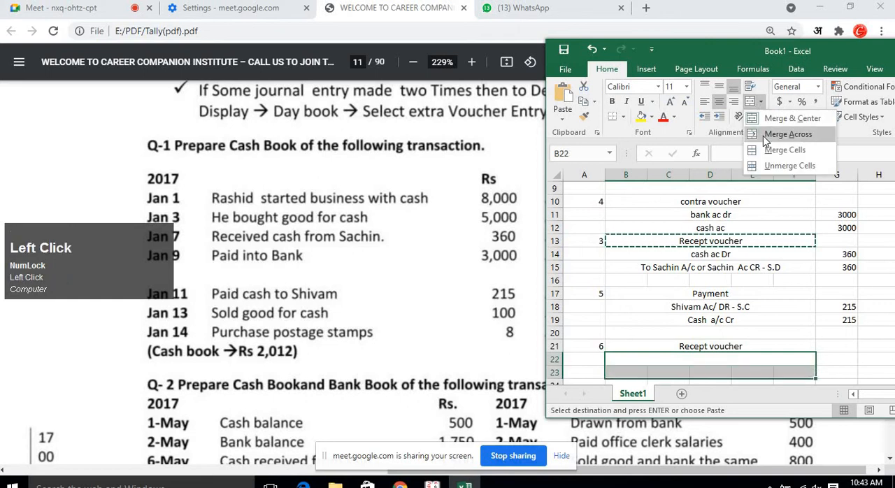
click(766, 134)
click(715, 362)
scroll(716, 363, down, 1)
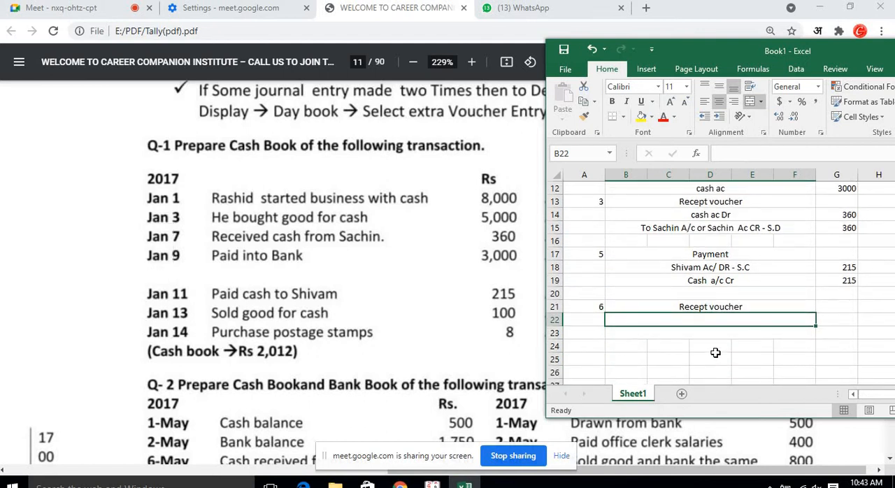
Enter the debit line "cash Ac Dr" with amount 100 for entry 6.
text(cash A)
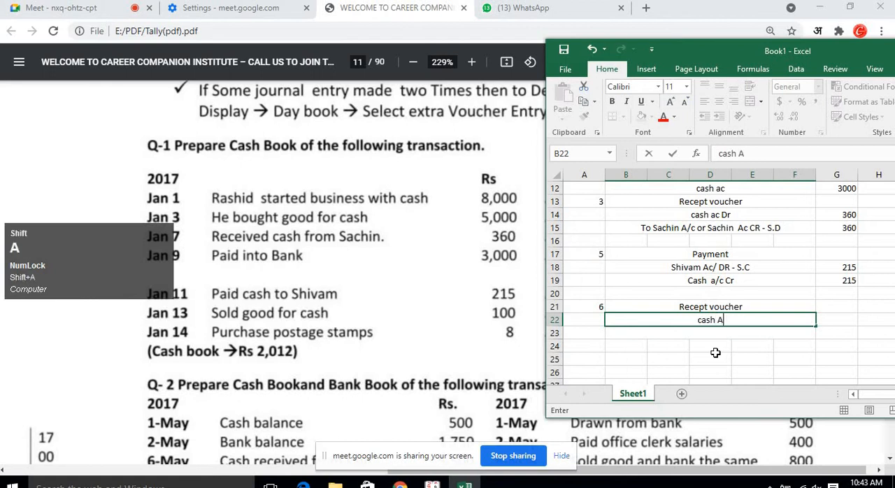
text(c Dr)
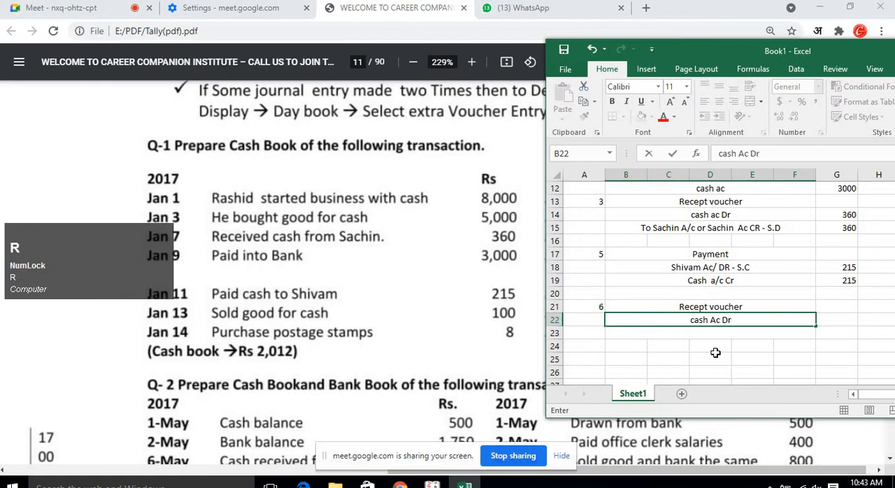
key(Tab)
text(1)
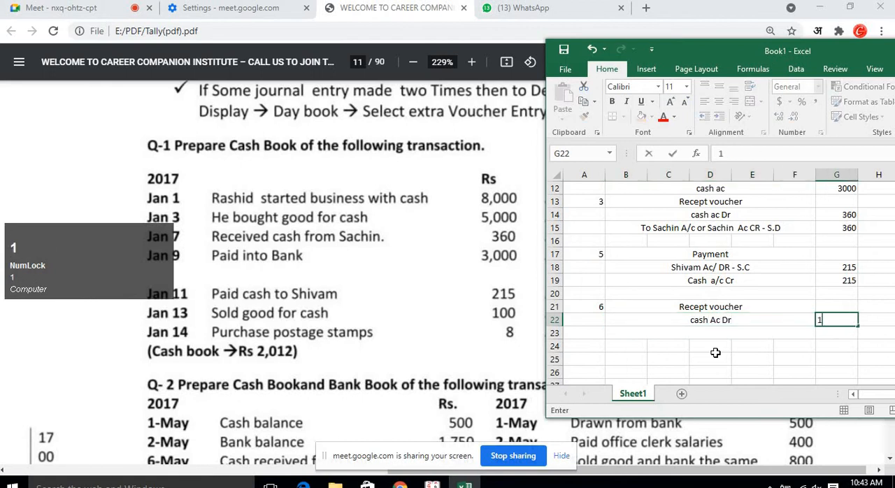
text(00)
key(Return)
key(Left)
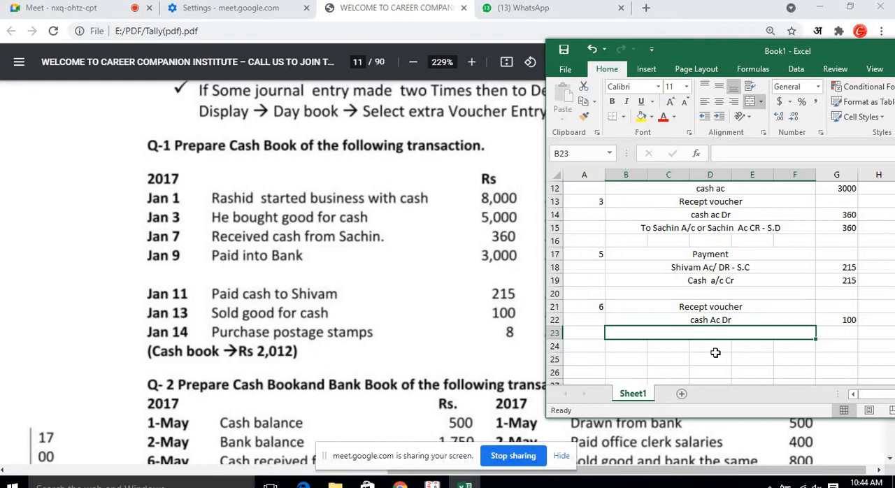
Enter the credit line "Salesa A/c Cr" with amount 100 below entry 6's debit line.
text(Sale s)
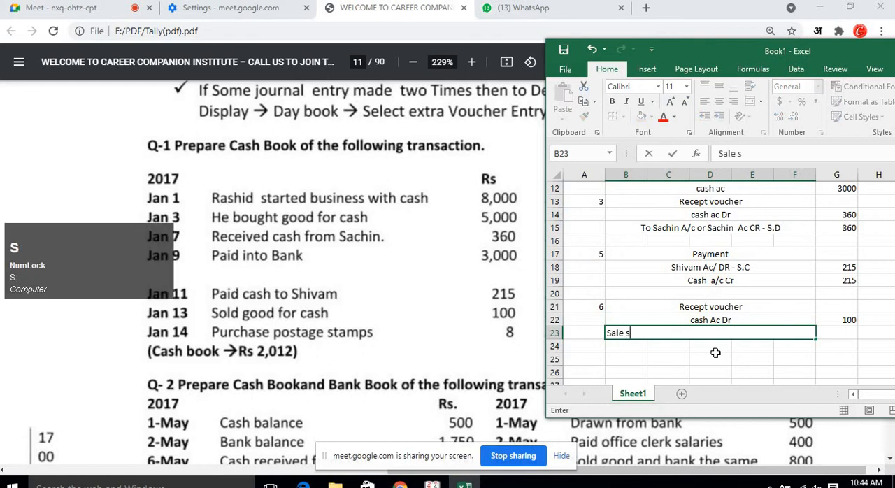
key(BackSpace)
key(BackSpace)
text(sa A/c)
key(Return)
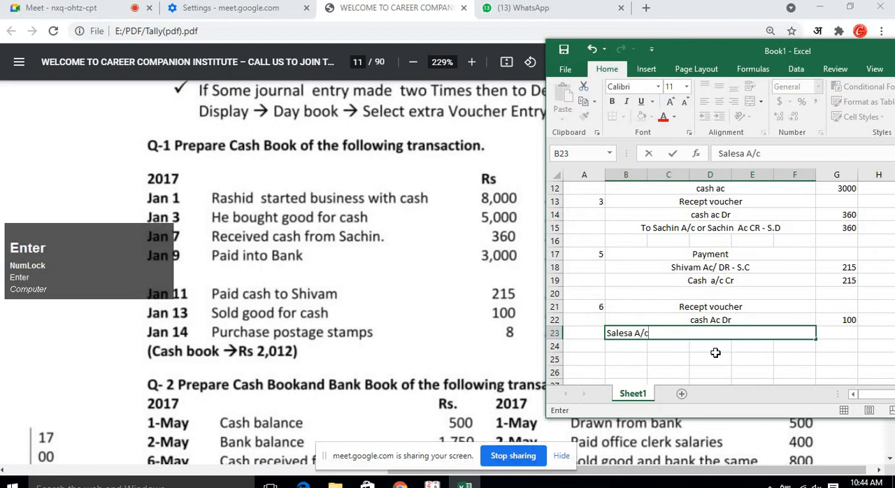
key(Up)
key(Right)
text(100)
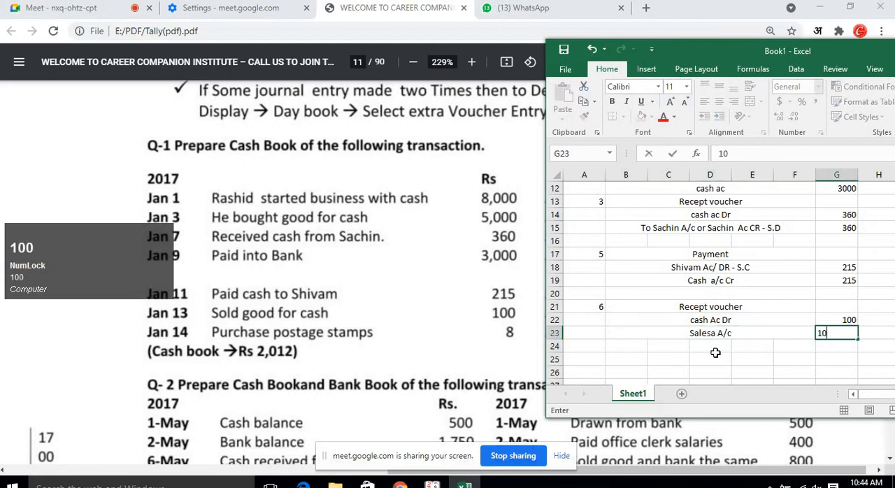
key(Return)
key(Left)
key(Up)
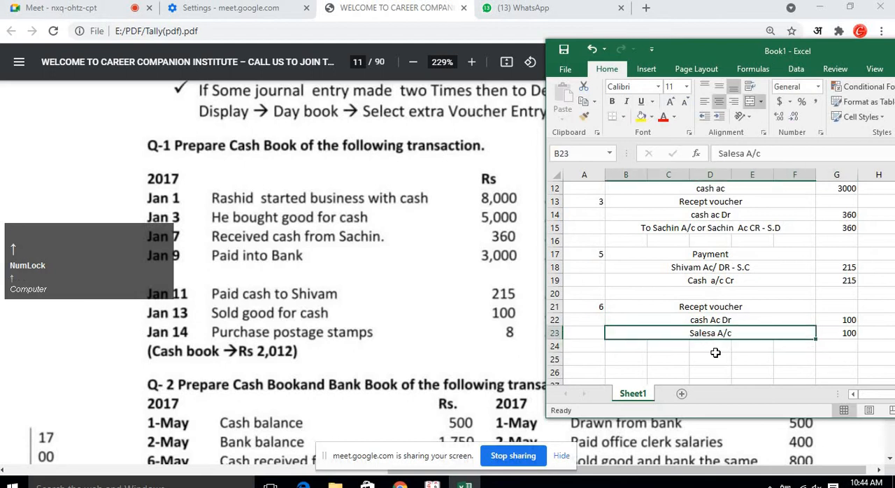
key(F2)
text(Cr)
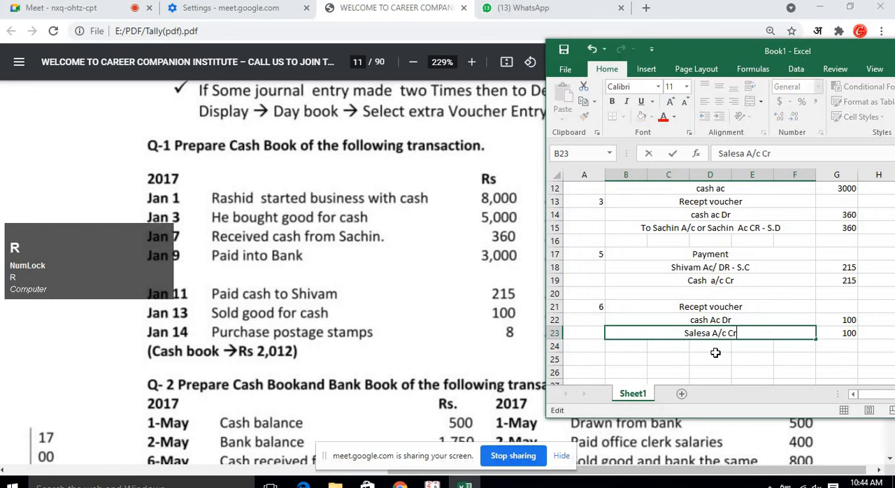
key(Return)
Number the next entry 7 in column A, directly below entry 6's credit line.
key(Left)
key(Left)
key(Left)
key(Left)
key(Left)
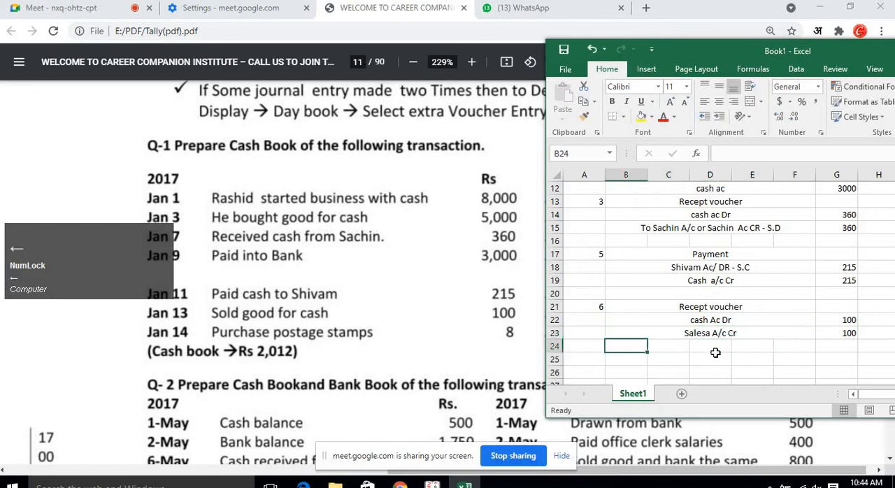
text(7)
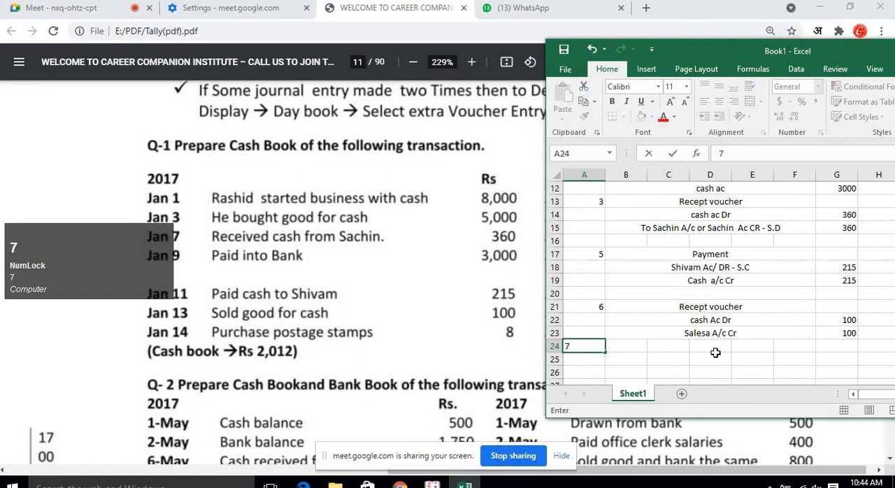
key(Return)
Merge columns B to F across each of rows 24 to 27 for entry 7.
scroll(715, 352, down, 1)
click(710, 333)
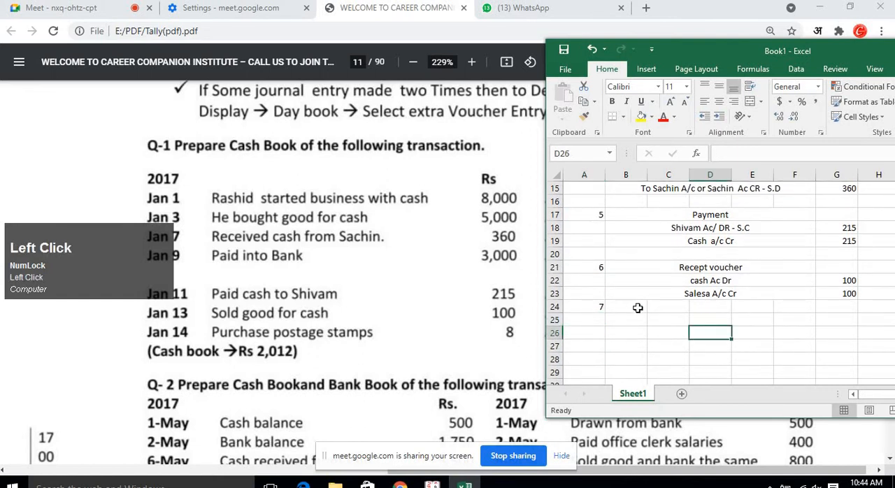
drag(638, 308, 795, 348)
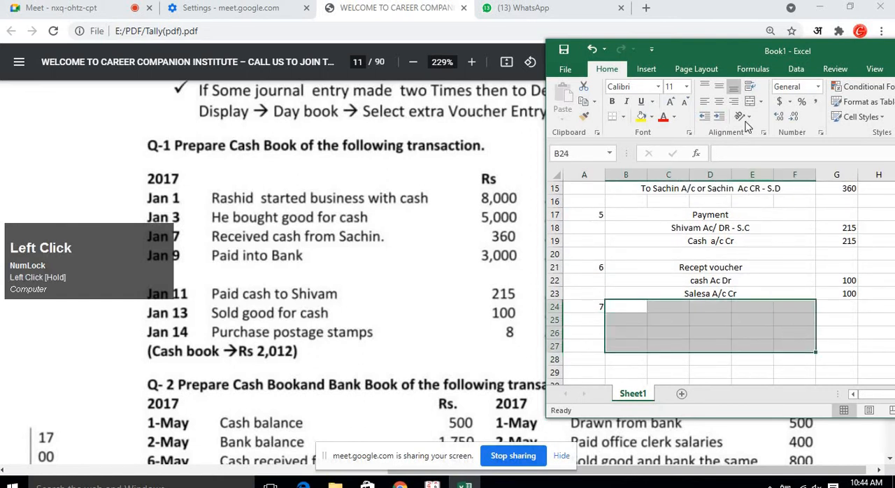
click(761, 102)
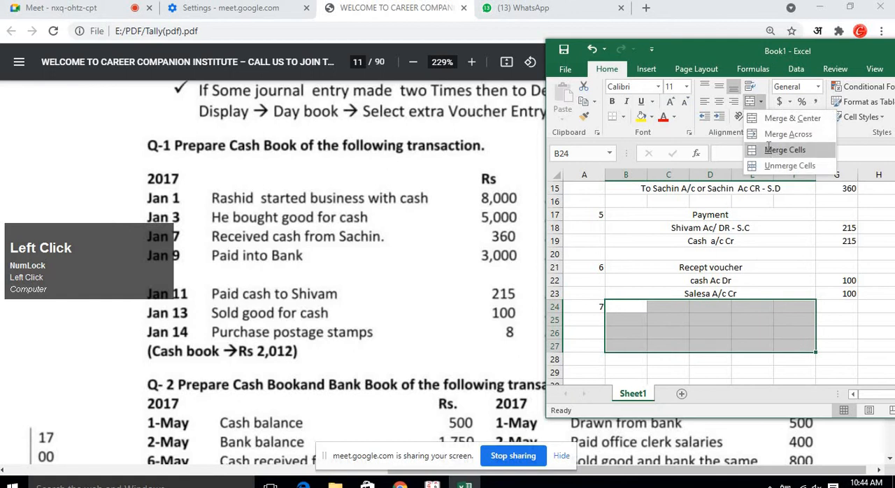
click(784, 149)
click(762, 103)
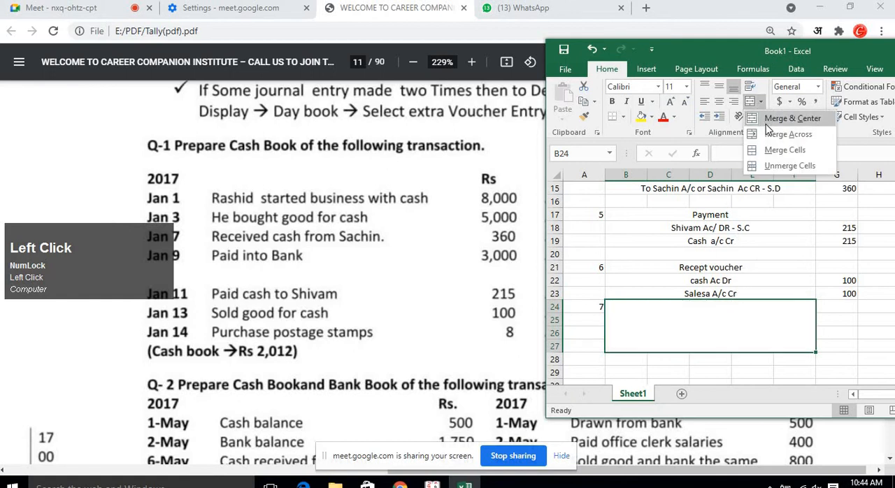
click(770, 132)
click(739, 312)
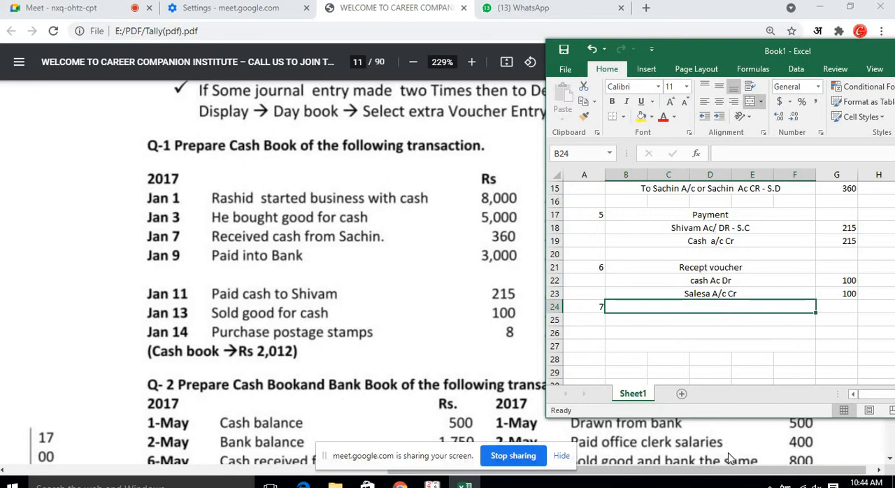
click(400, 482)
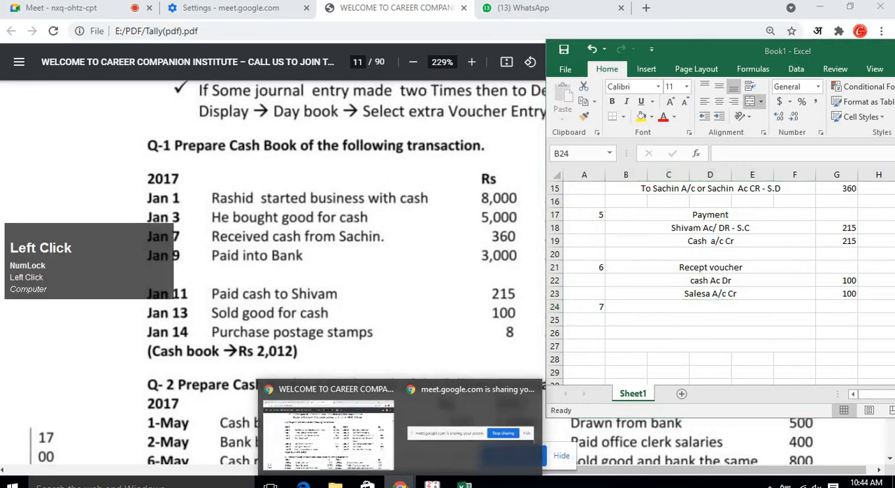
click(389, 464)
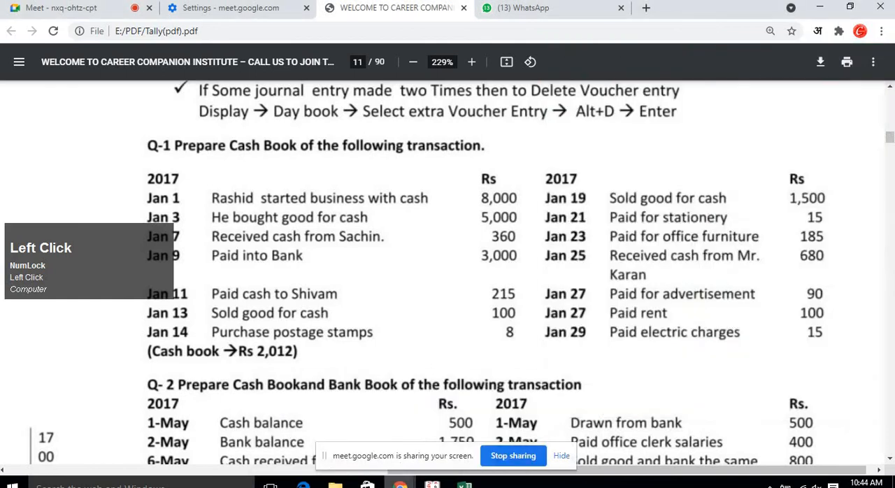
click(389, 456)
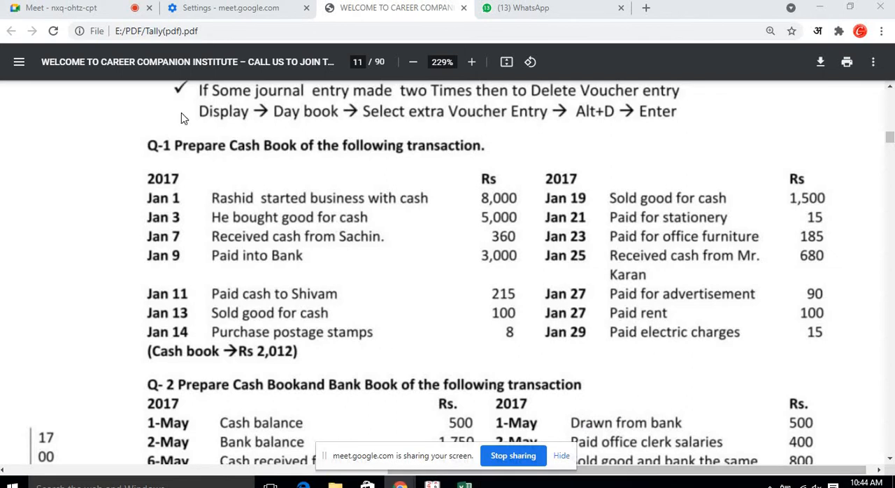
click(106, 10)
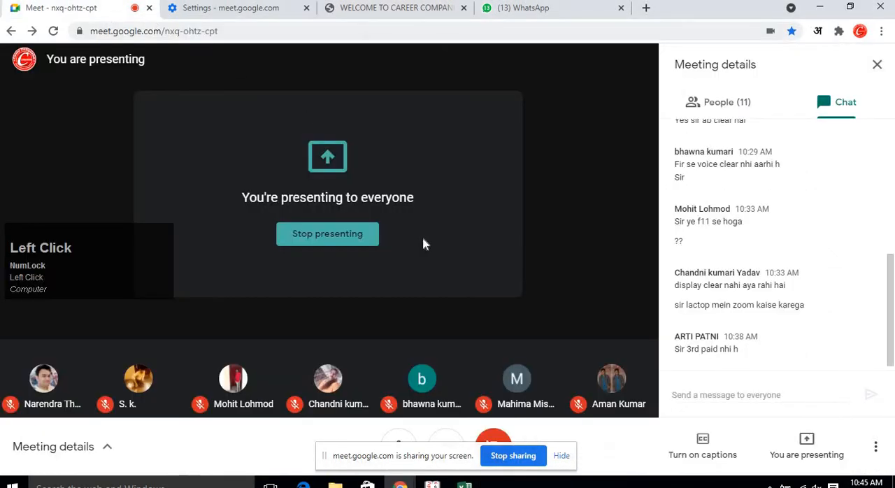
scroll(795, 293, down, 2)
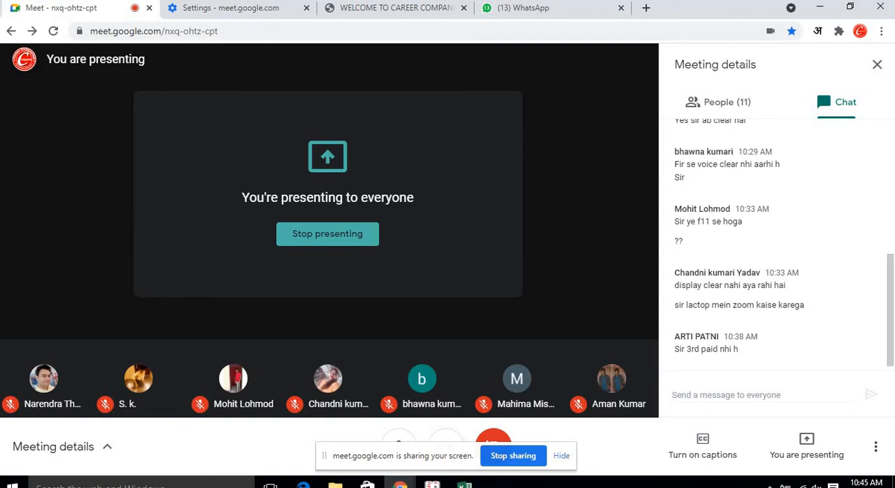
click(432, 484)
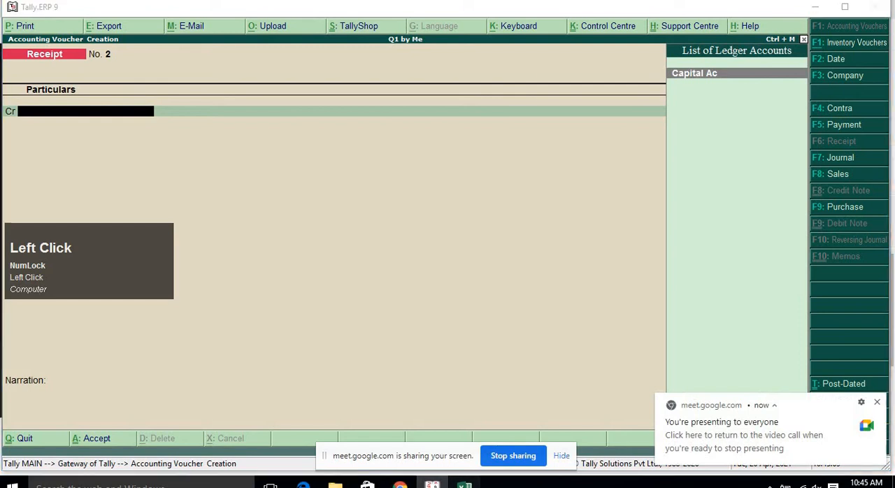
click(464, 484)
mouse_move(401, 485)
click(386, 398)
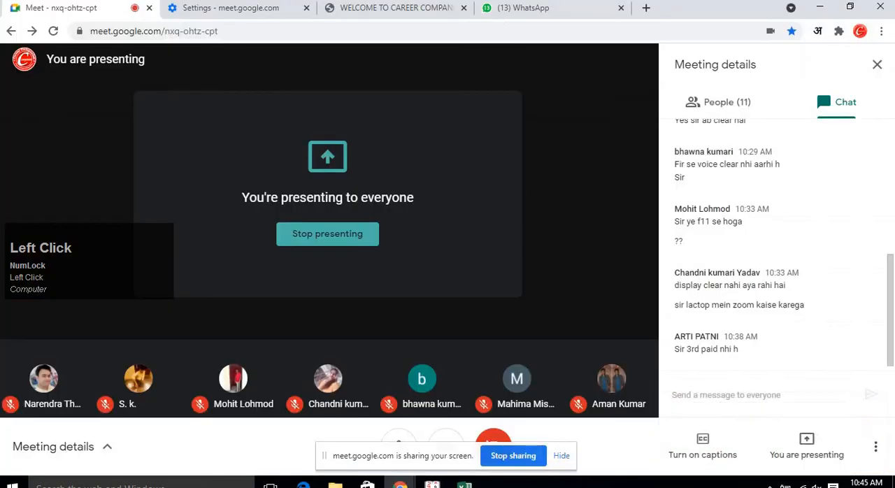
click(392, 8)
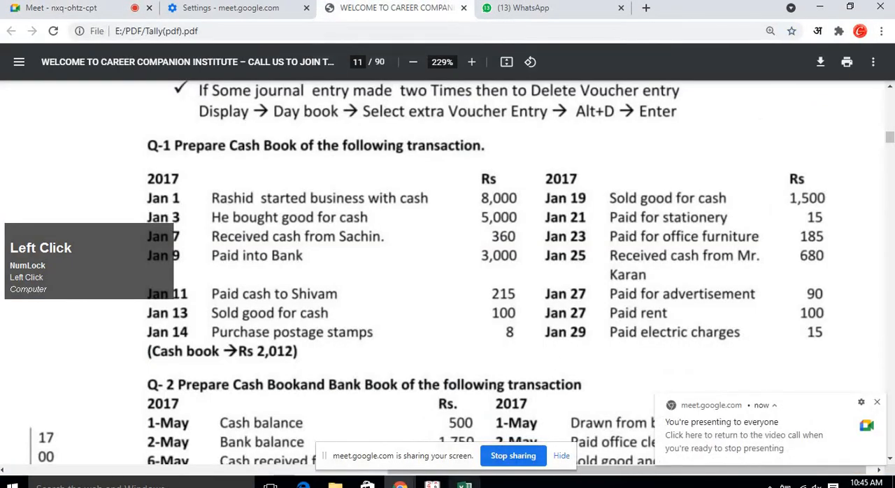
click(464, 484)
click(663, 318)
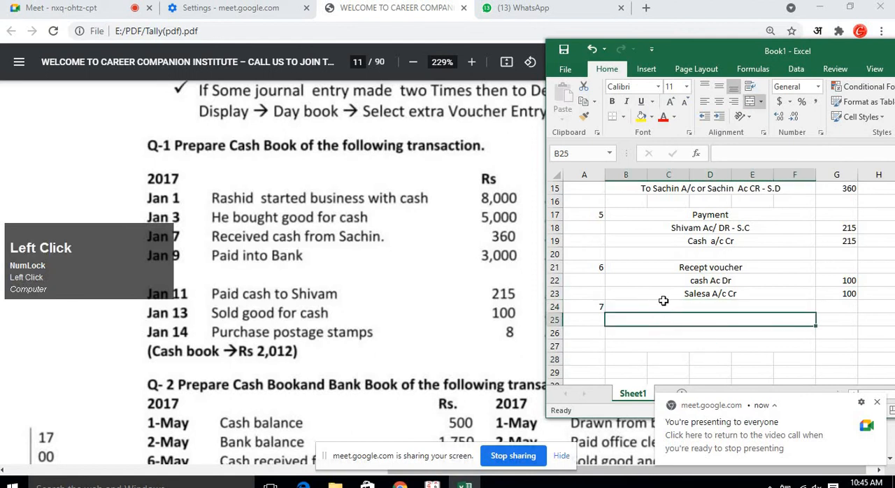
click(666, 308)
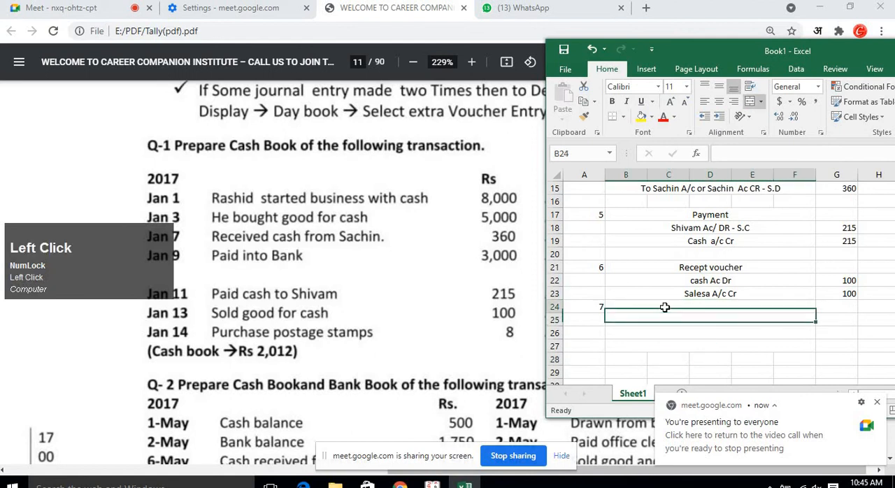
click(877, 402)
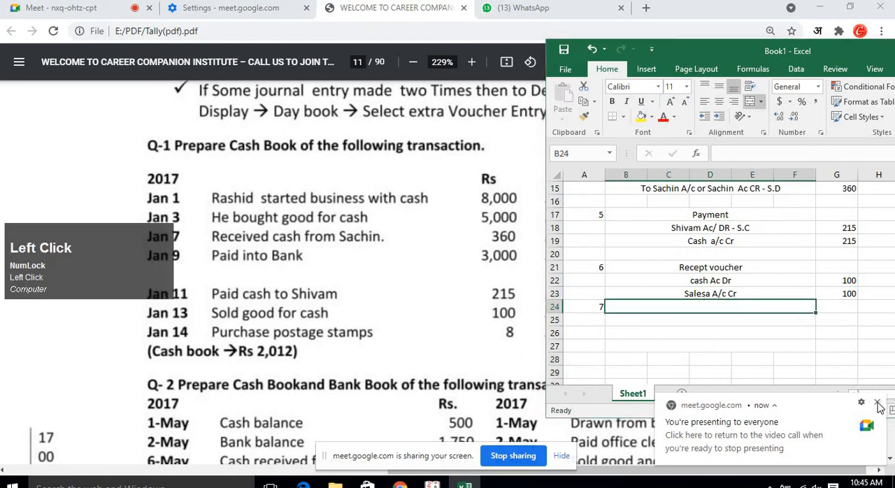
click(766, 320)
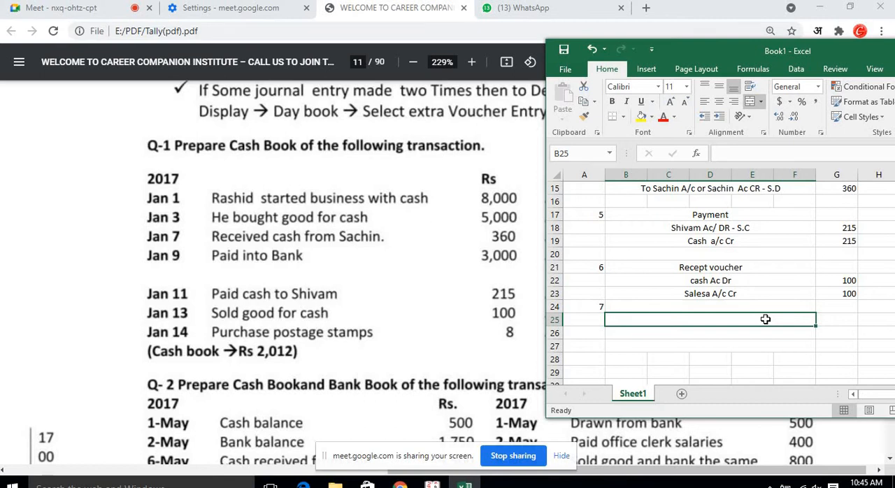
key(Num_Lock)
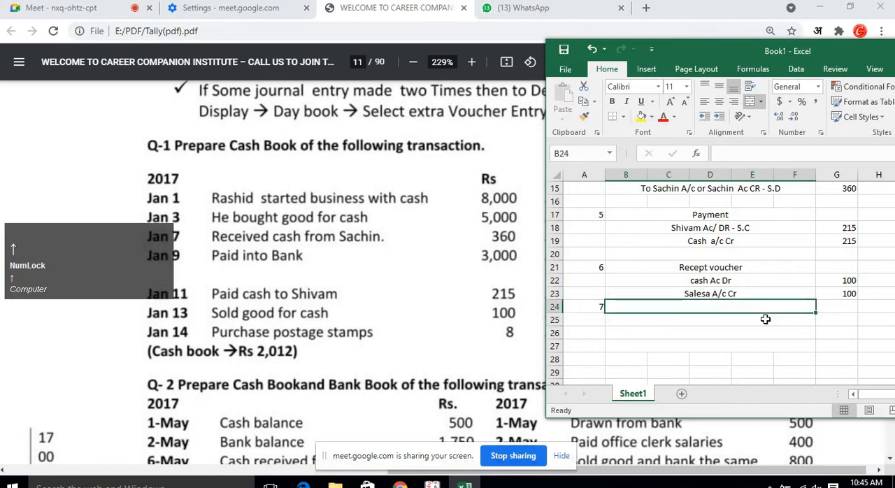
key(Up)
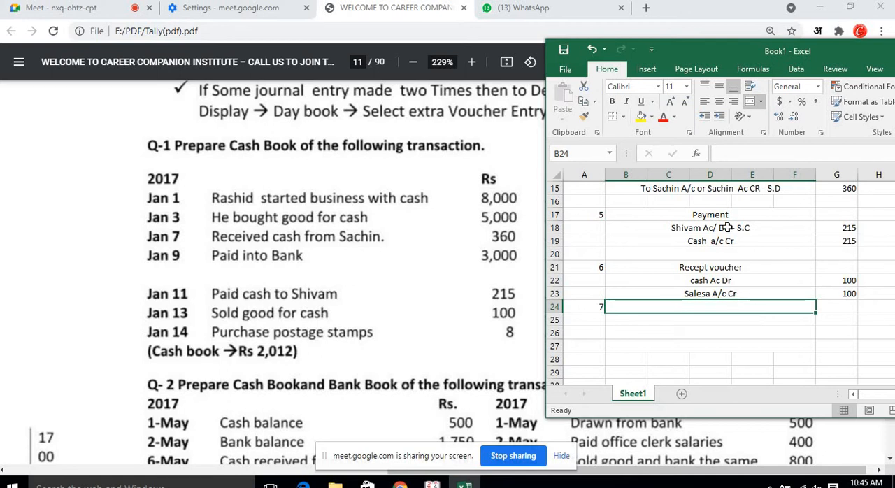
Copy the "Payment" heading from entry 5 into row 24 for entry 7.
scroll(729, 231, up, 1)
click(730, 252)
key(ctrl+c)
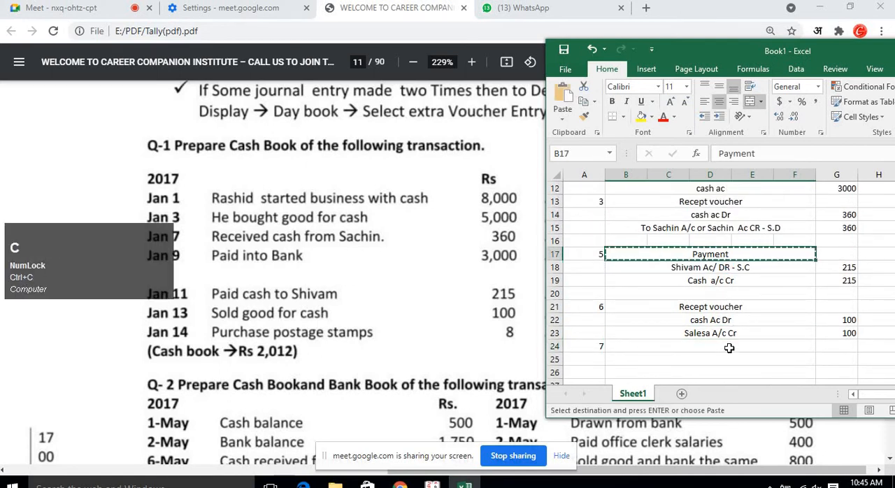
click(730, 348)
key(ctrl+v)
Enter the debit line "Postage stamp ac Dr" with amount 8 for entry 7.
click(730, 365)
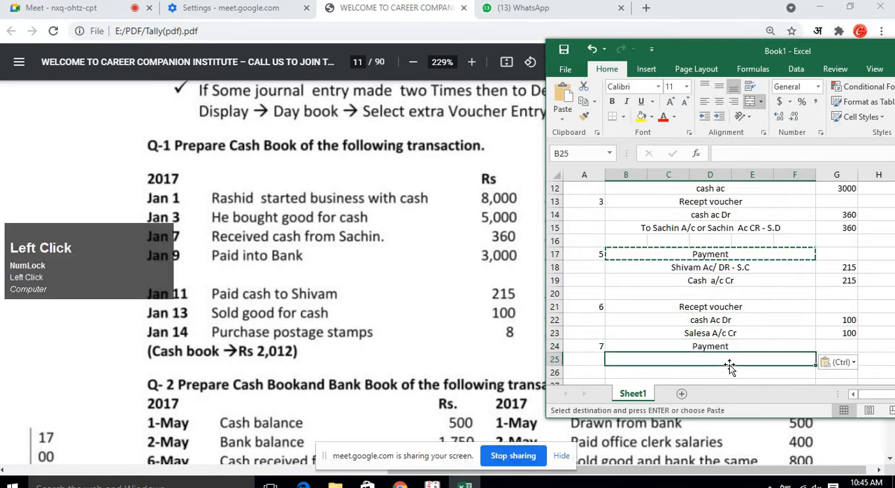
text(Postage )
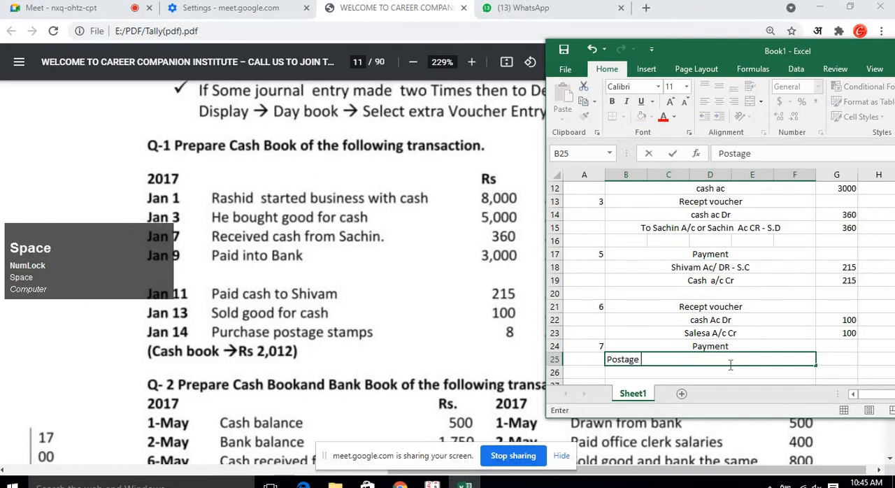
text(stamp a)
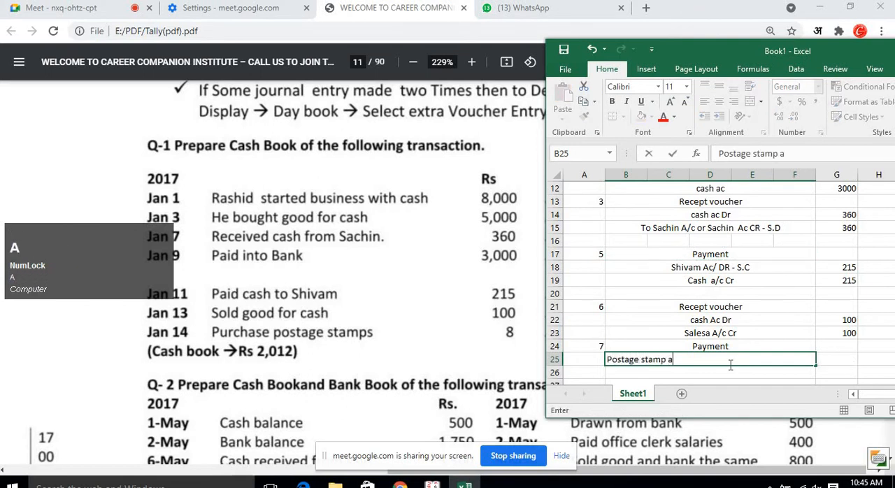
text(c Dr)
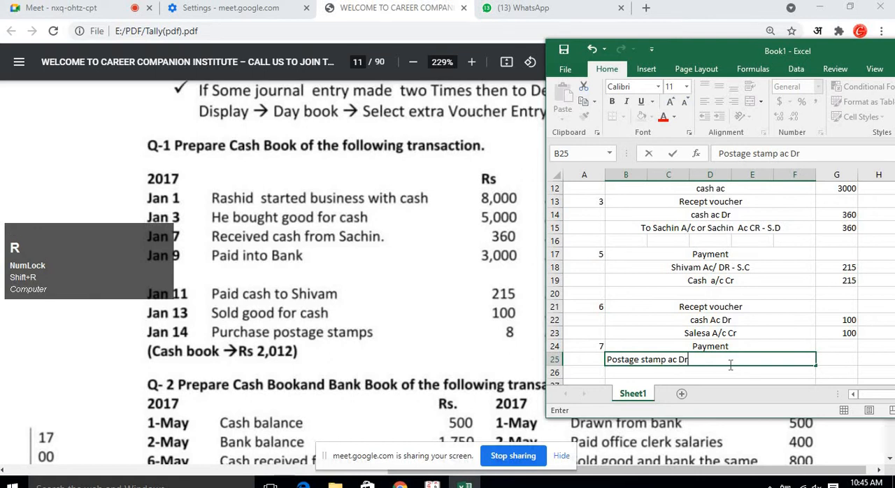
key(Return)
key(Up)
key(Right)
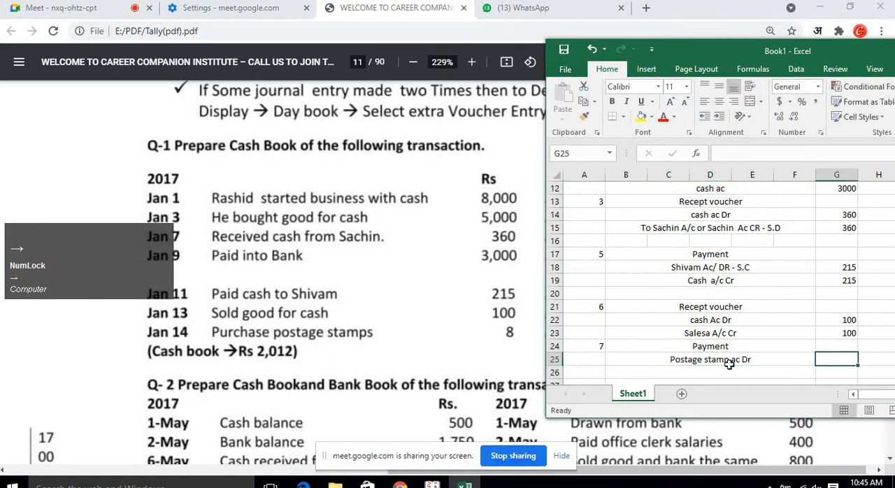
text(8)
key(Return)
Enter the credit line "cash Ac Cr" with amount 8 below entry 7's debit line.
key(Left)
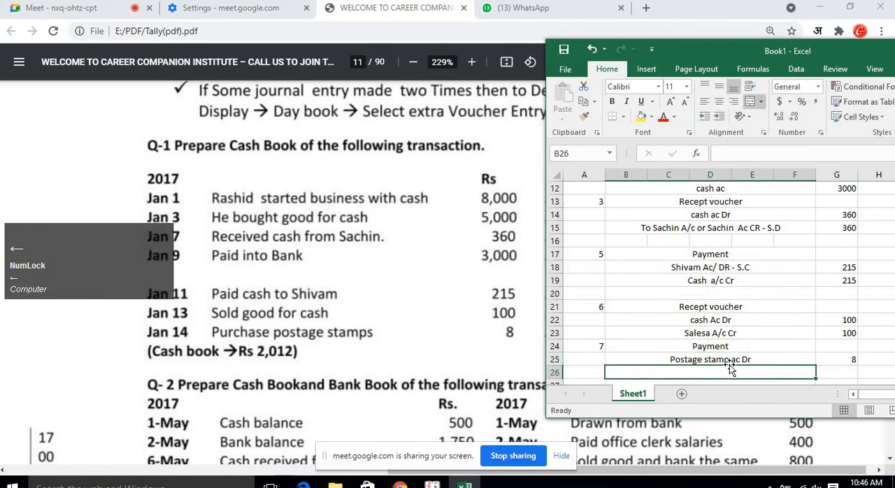
text(CAsh Ac Dr)
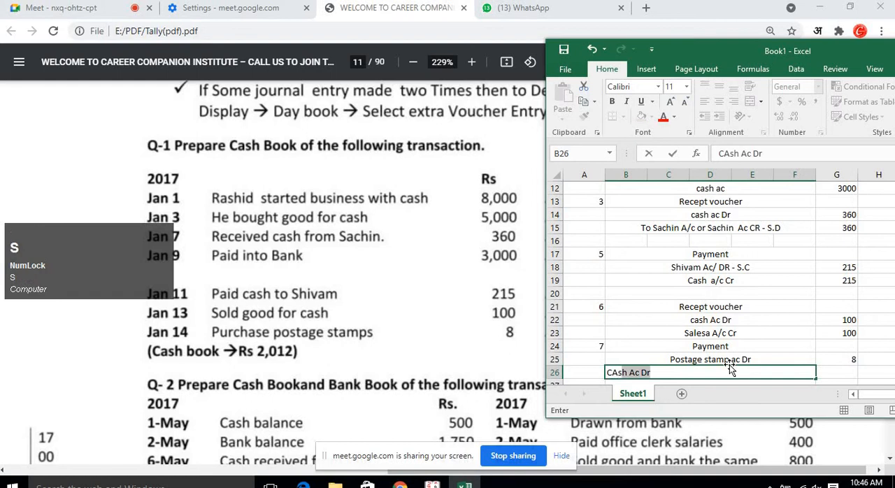
key(End)
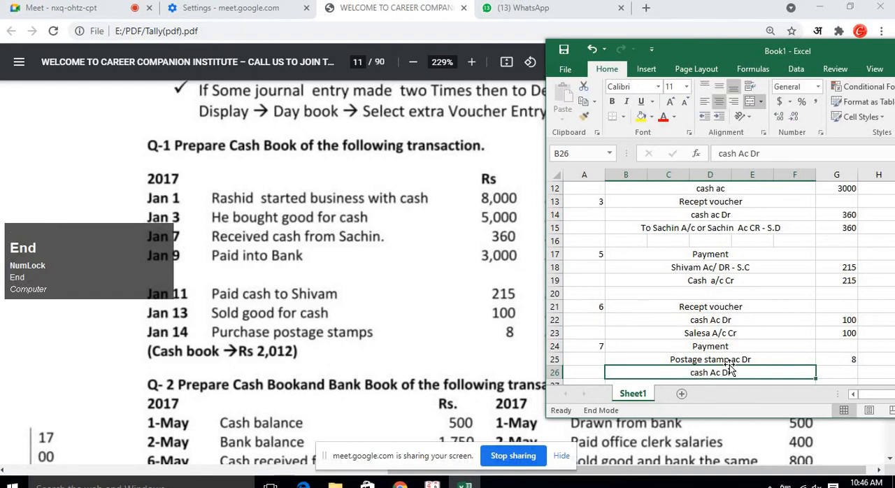
double_click(730, 373)
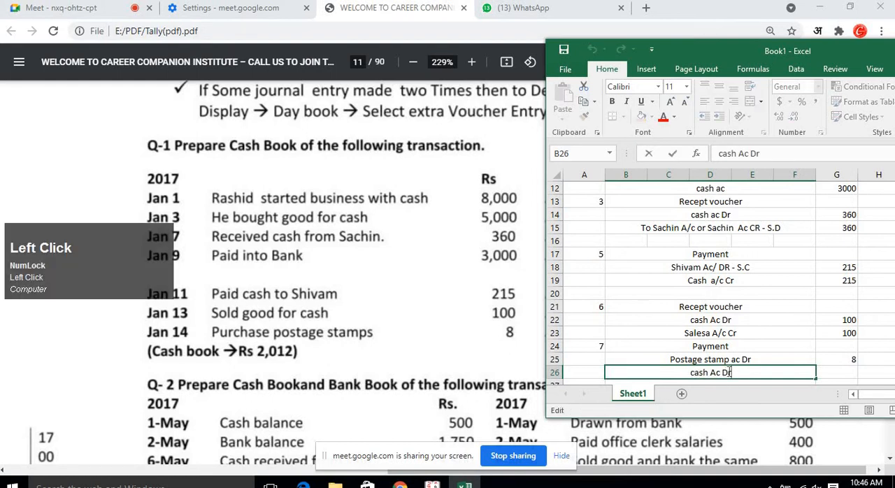
key(BackSpace)
key(BackSpace)
text(Cr)
key(Return)
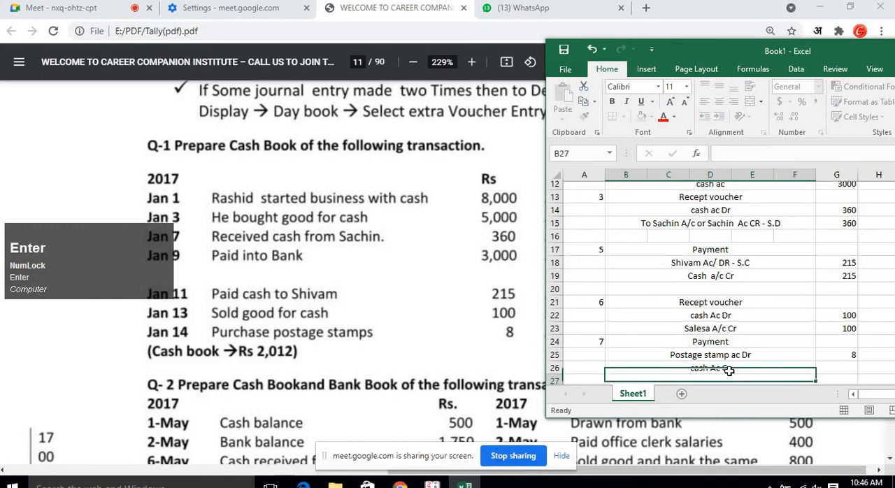
key(Up)
key(Right)
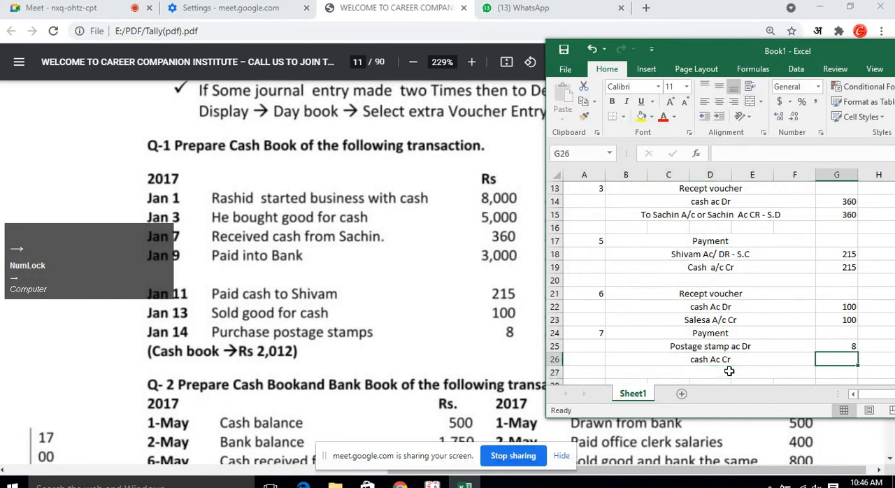
text(8)
key(Return)
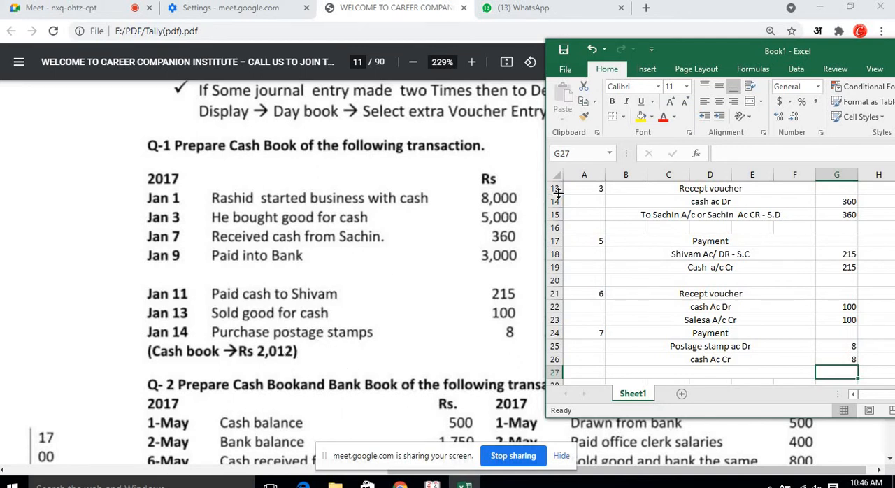
Maximize the workbook and review all recorded voucher entries from the top of the sheet.
click(740, 52)
double_click(740, 50)
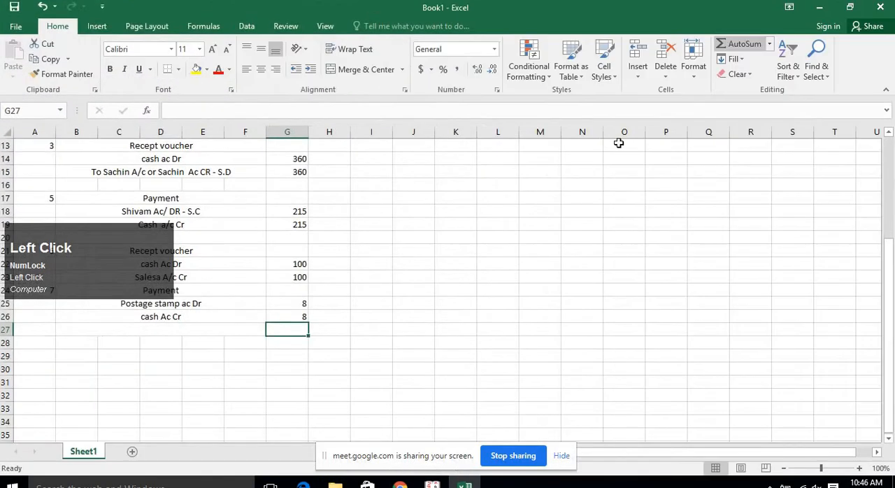
click(341, 264)
drag(91, 247, 740, 199)
scroll(415, 268, up, 2)
scroll(416, 268, up, 2)
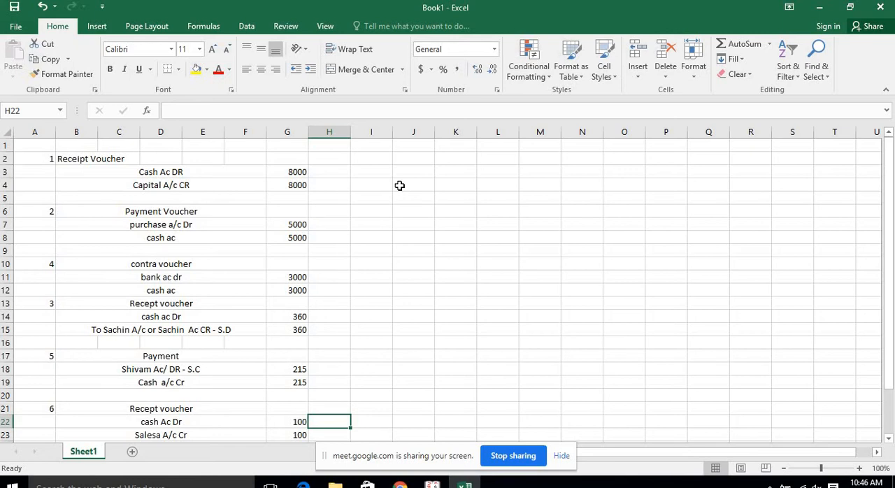
Switch to the meeting and read the participants' chat messages.
click(400, 485)
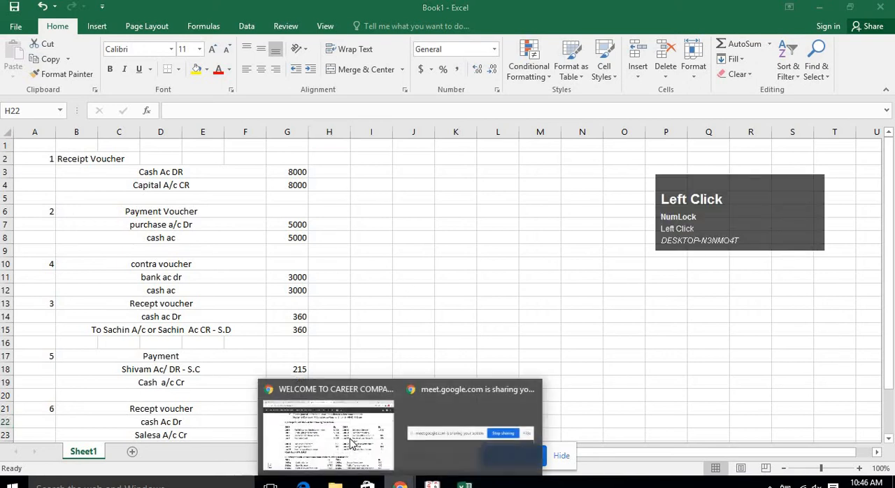
click(351, 442)
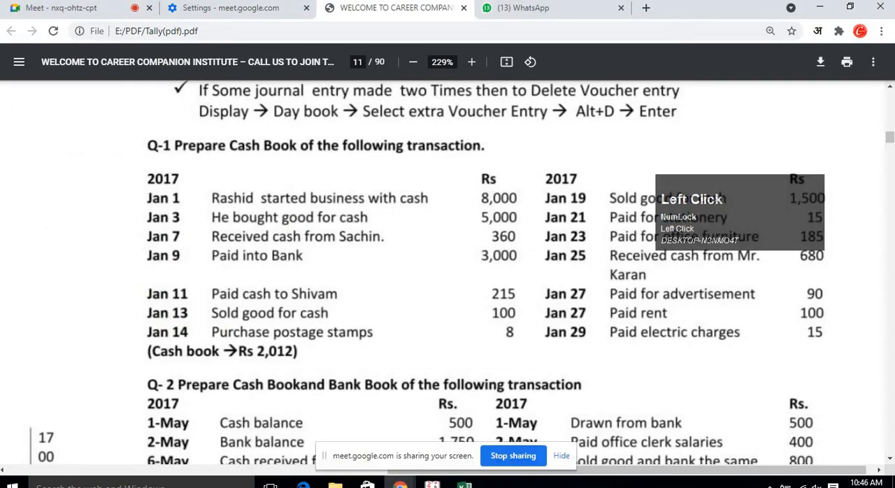
click(105, 8)
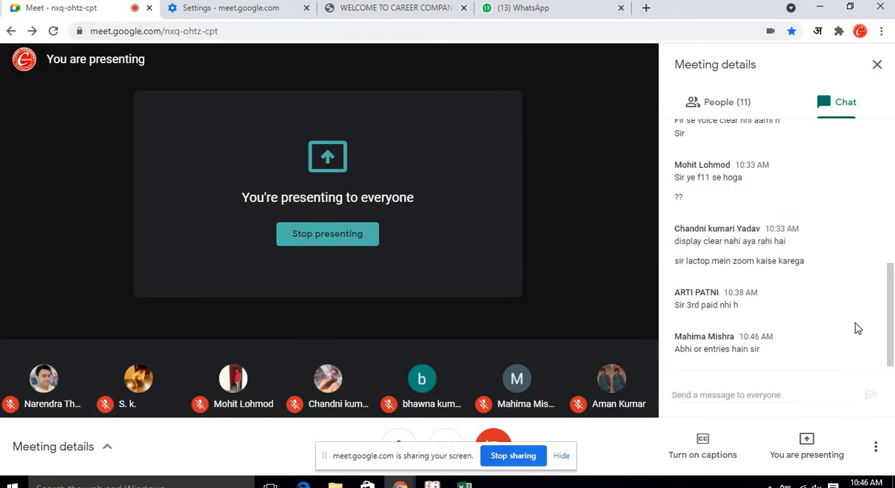
scroll(858, 329, down, 2)
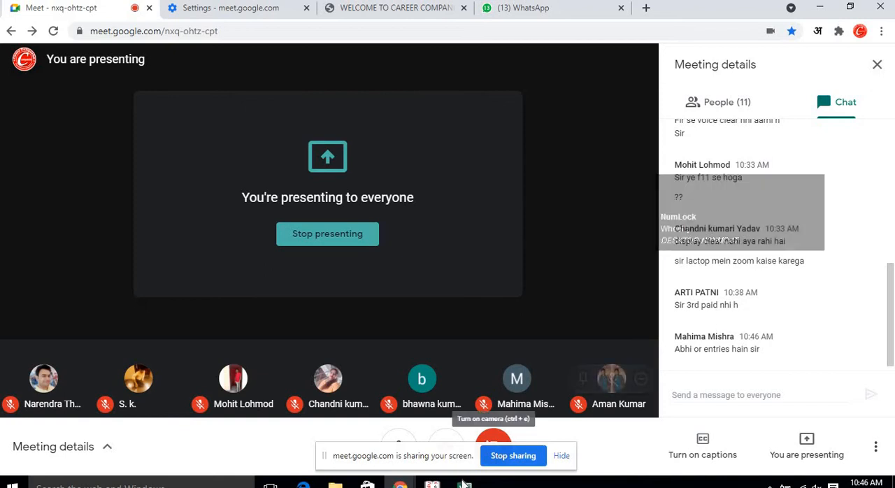
mouse_move(465, 484)
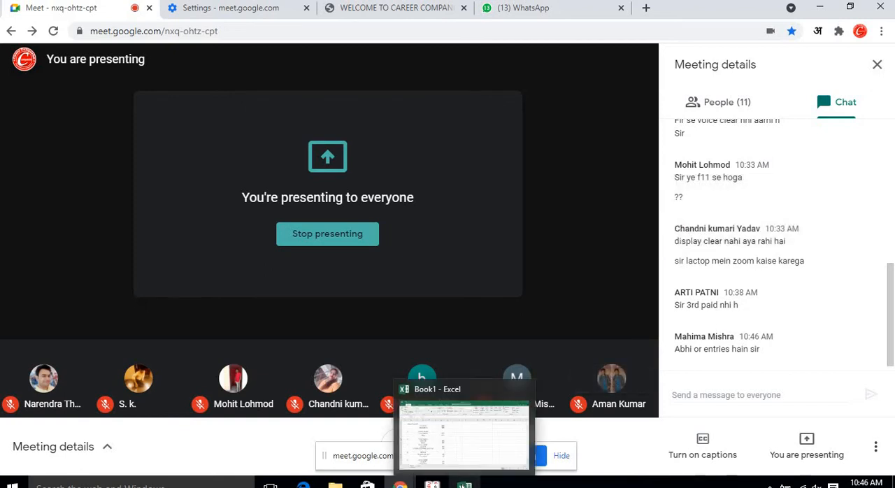
click(468, 454)
scroll(344, 379, down, 1)
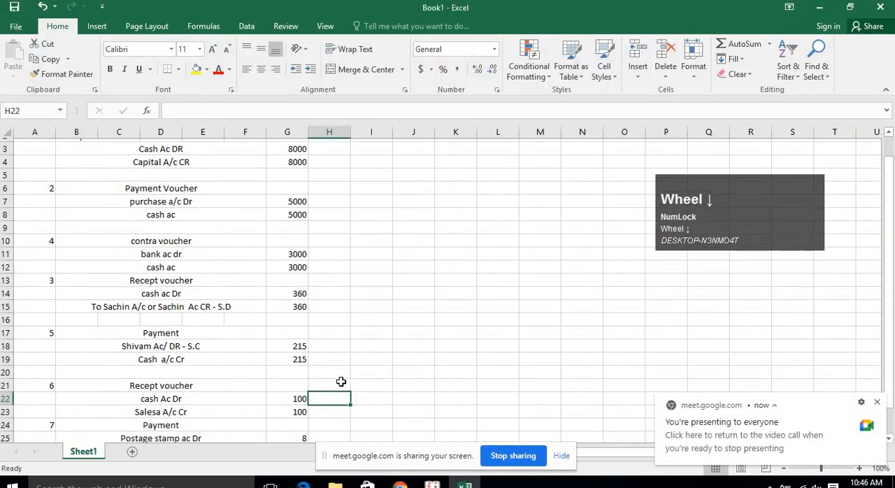
click(399, 484)
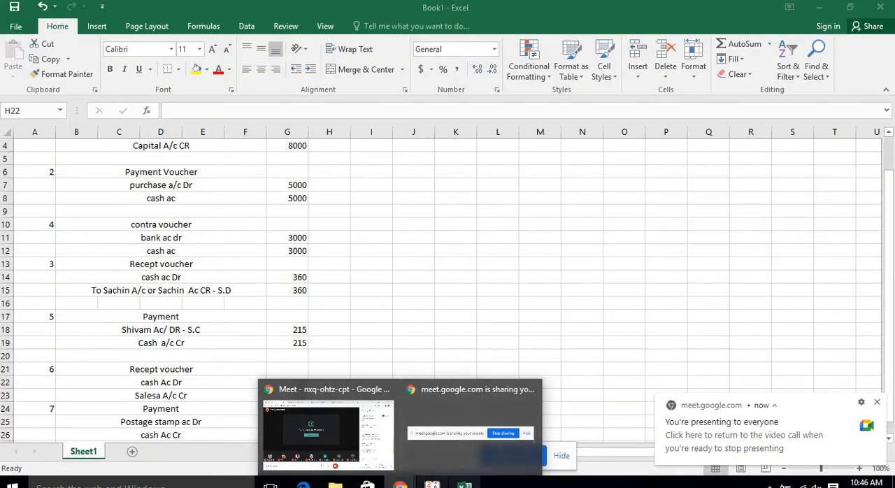
click(400, 484)
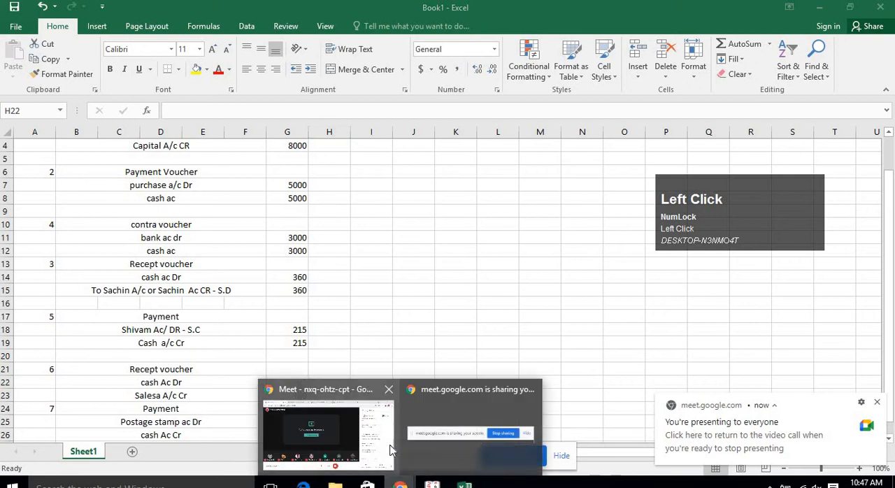
click(305, 420)
click(417, 13)
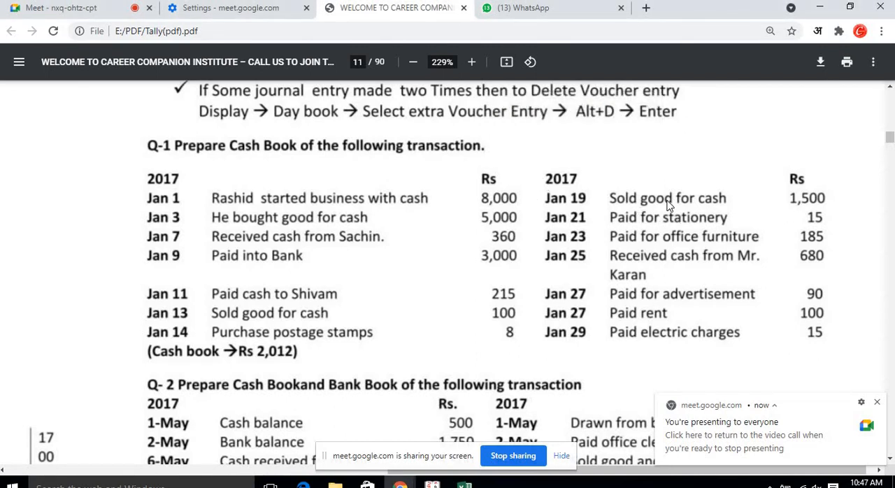
click(875, 404)
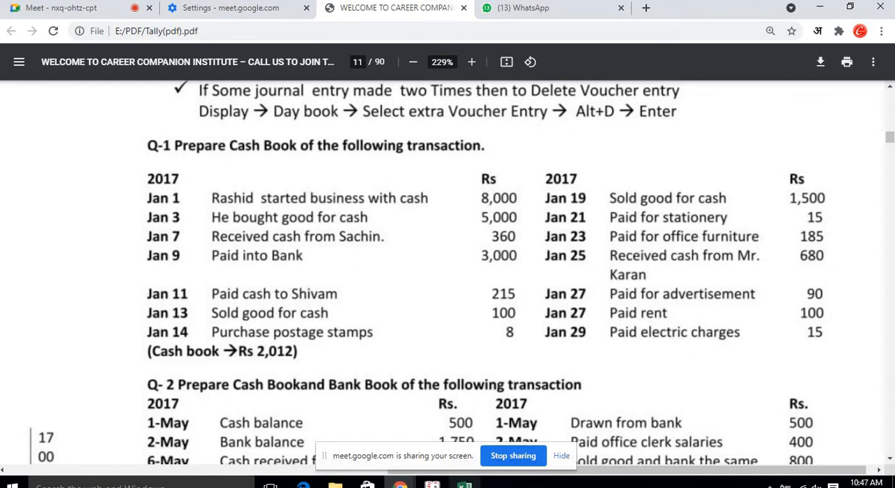
Bring up Tally and shrink its window to sit beside the question paper.
click(433, 484)
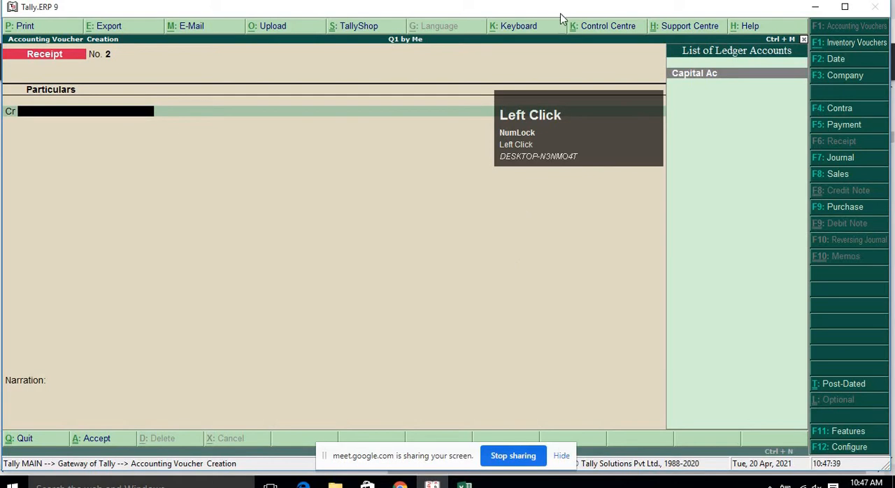
drag(543, 8, 684, 47)
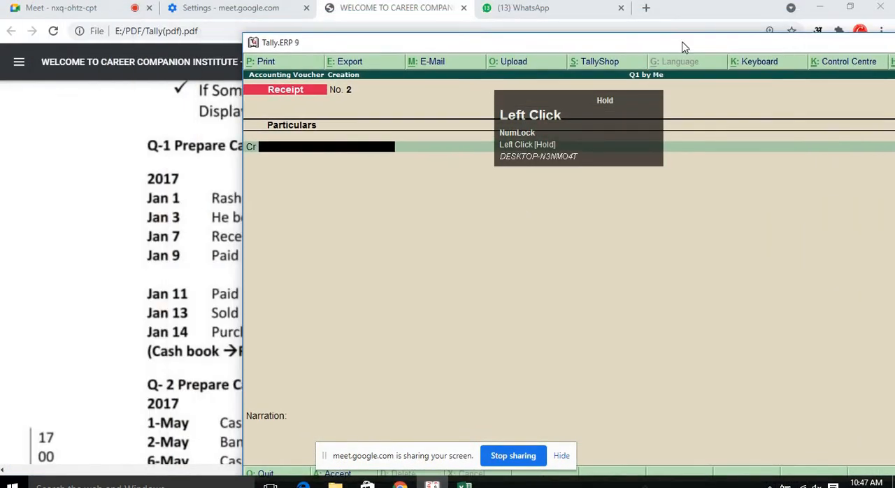
drag(618, 47, 295, 49)
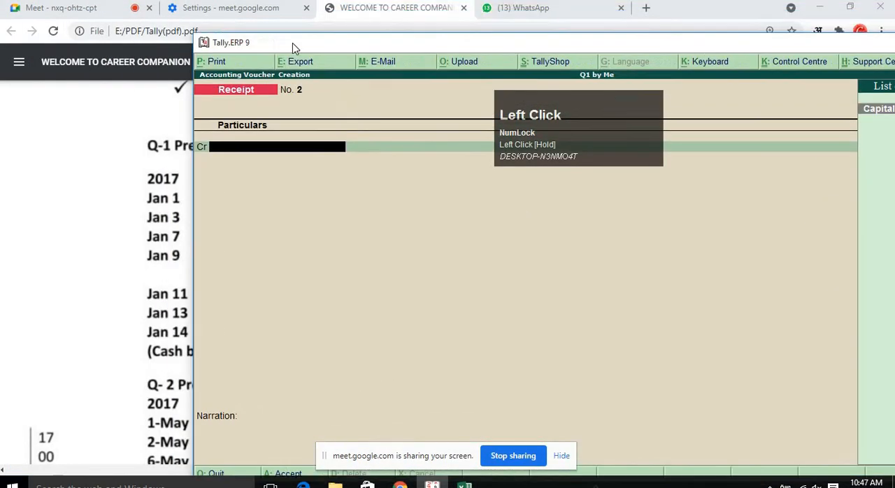
drag(232, 45, 526, 131)
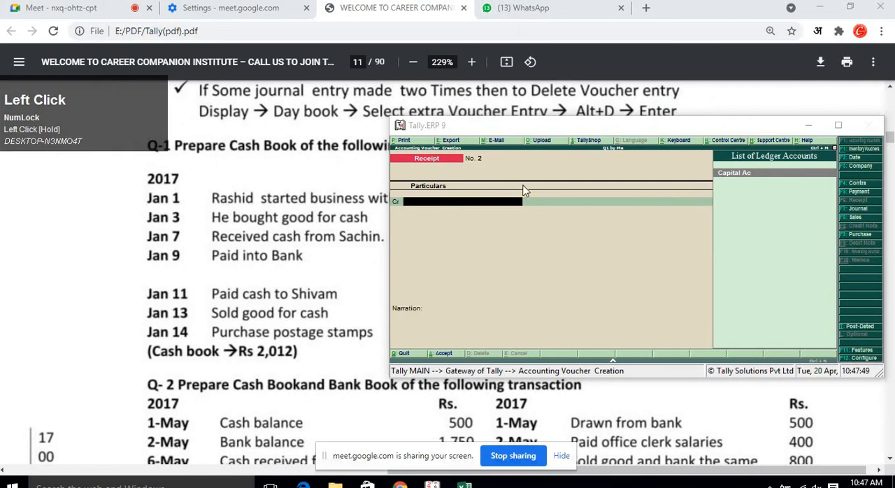
drag(549, 126, 580, 127)
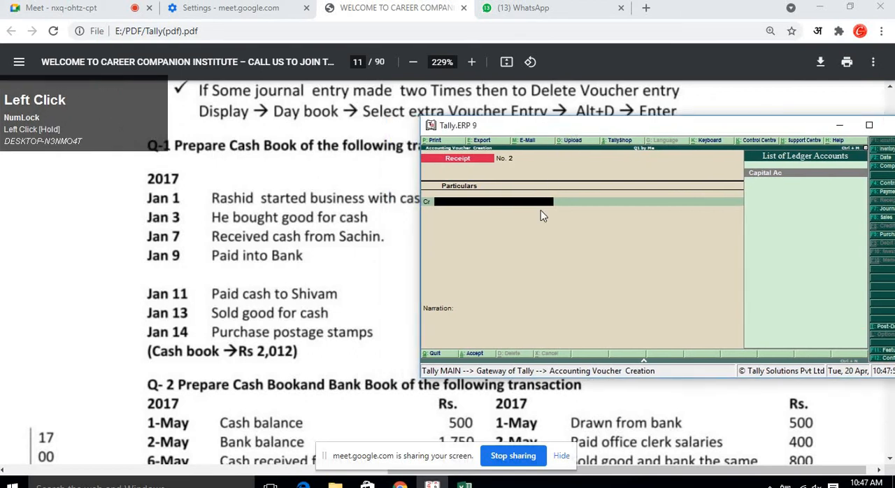
Quit the receipt voucher entry and open single ledger creation from the accounts information menu.
key(Escape)
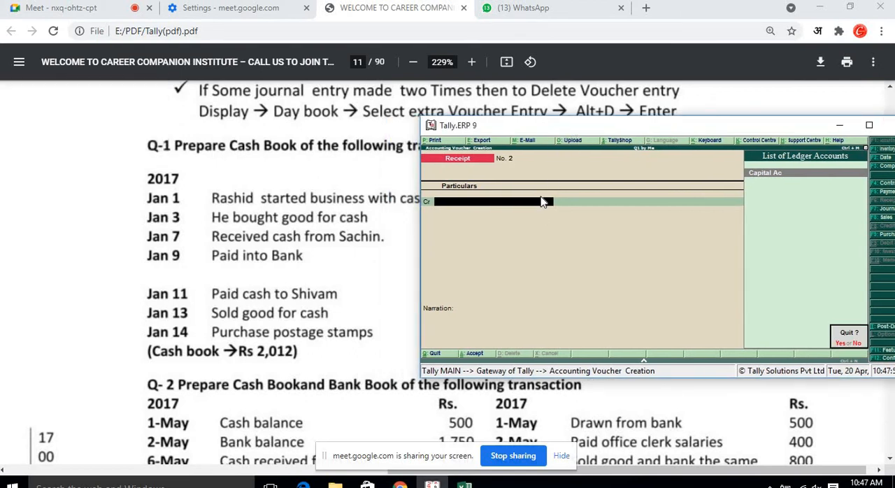
key(Return)
key(Up)
key(Up)
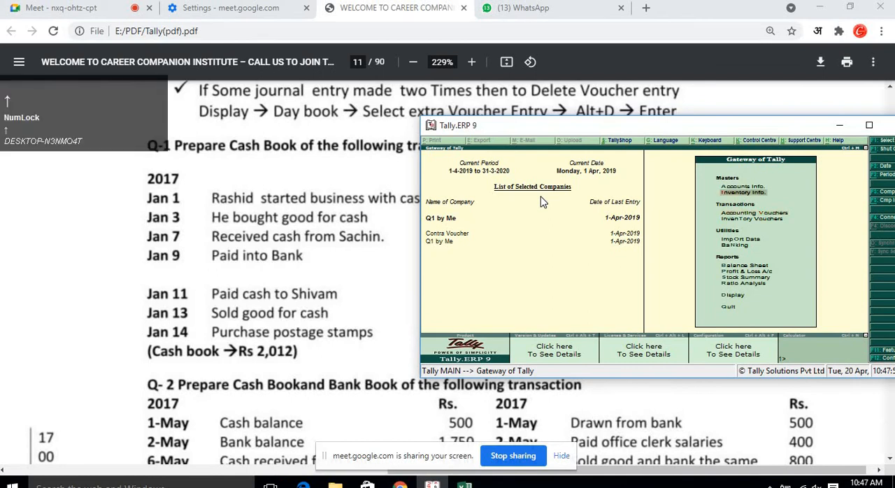
key(Return)
key(Down)
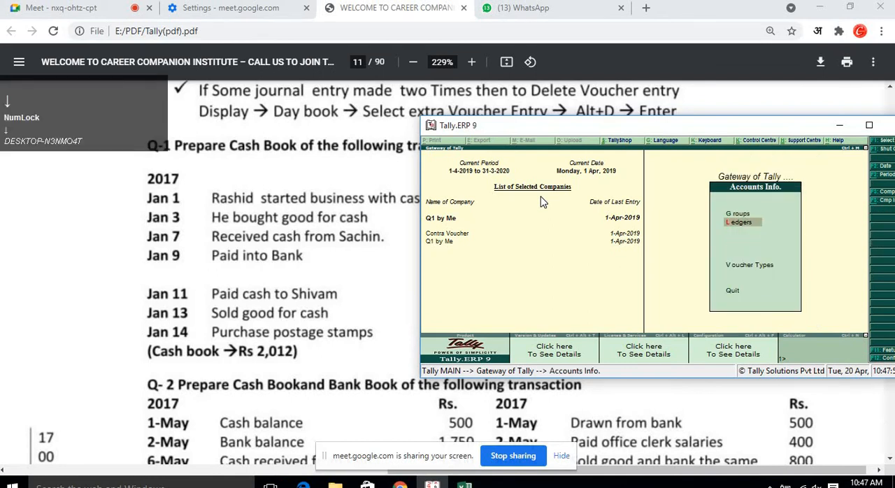
key(Return)
key(Down)
key(Up)
key(Return)
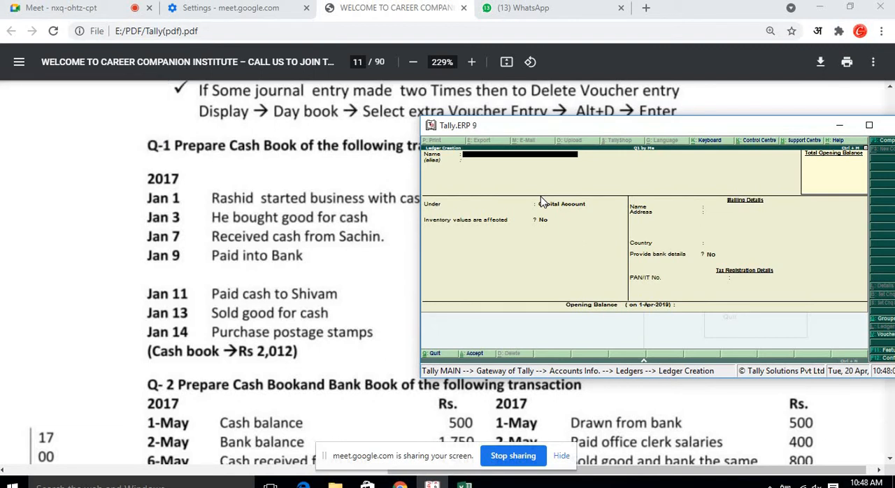
Create a ledger named Purchase under the Purchase Accounts group and save it.
text(Purchase)
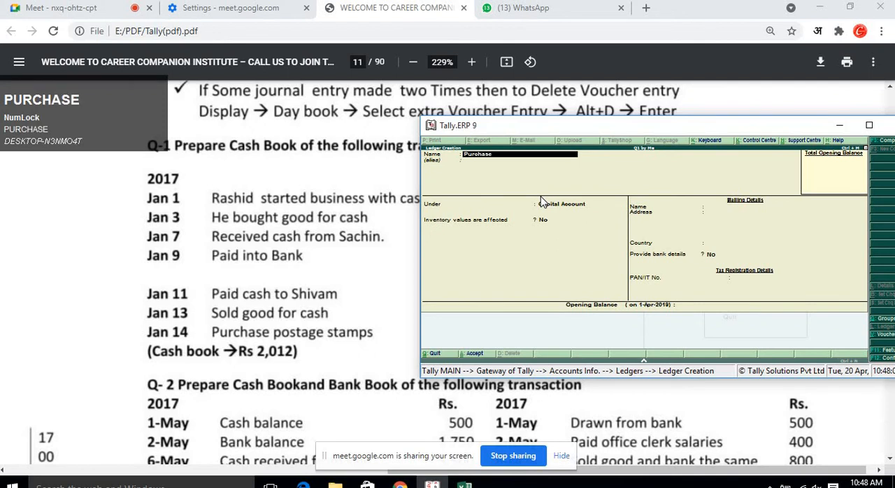
key(Return)
text(pu)
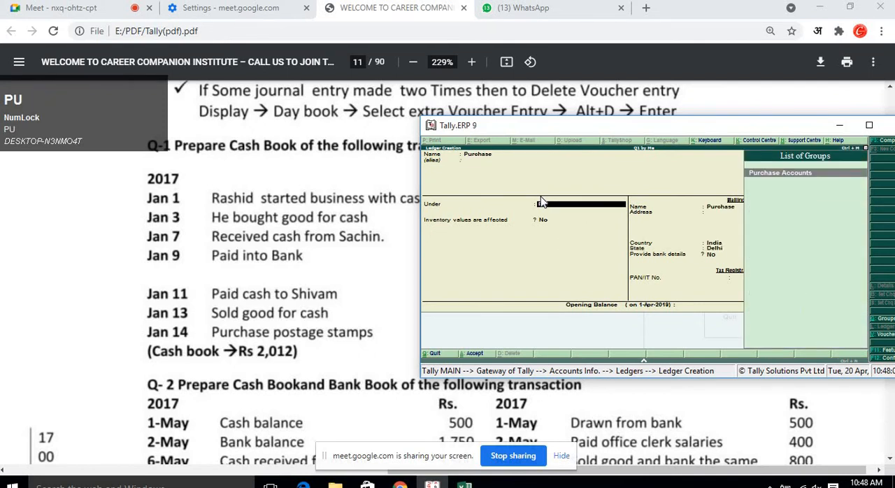
key(Return)
key(Return)
key(ctrl+a)
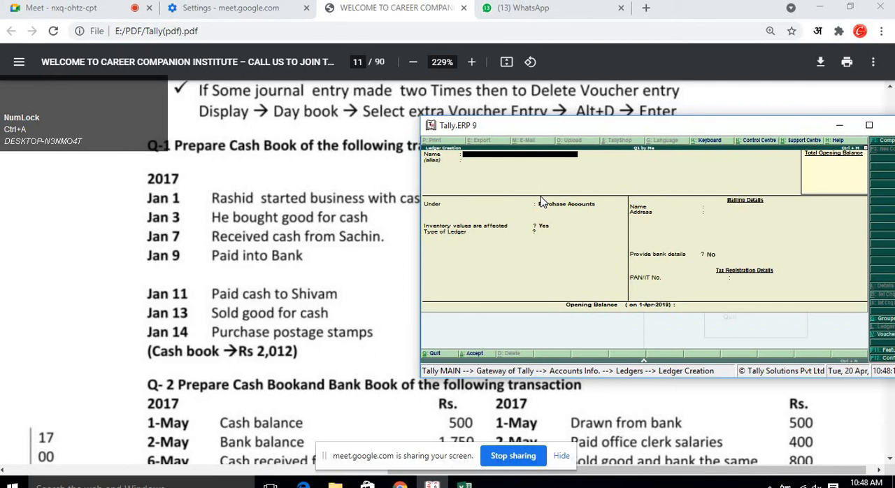
Create a ledger named Bank under the Bank Accounts group and save it.
text(Bank)
key(Return)
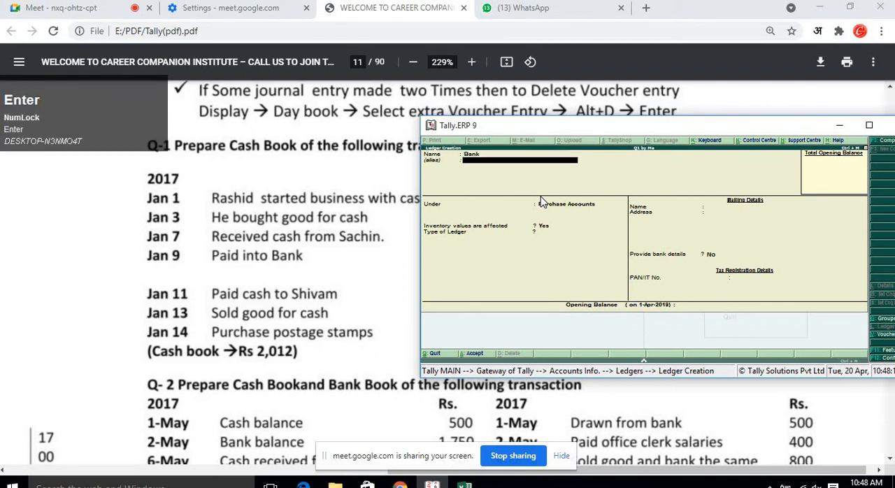
text(Ban)
key(Return)
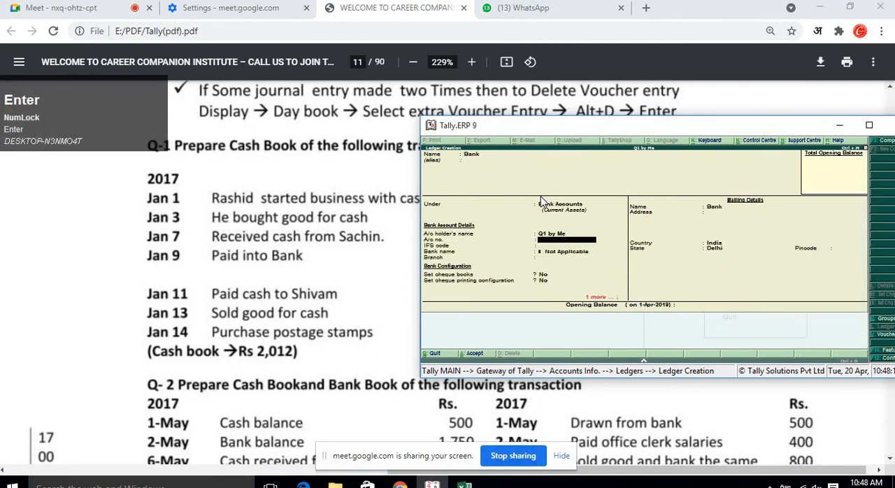
key(ctrl+a)
Create a ledger named Shivam under the Sundry Creditors group and save it.
text(S)
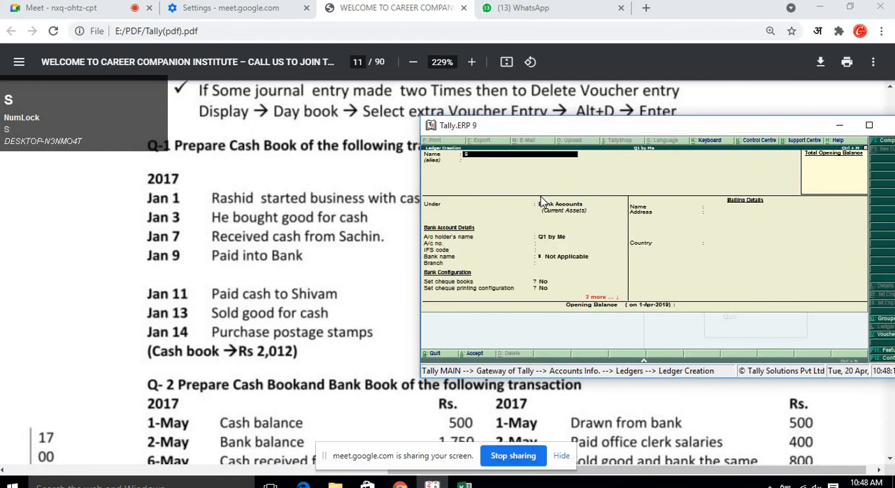
text(hivam)
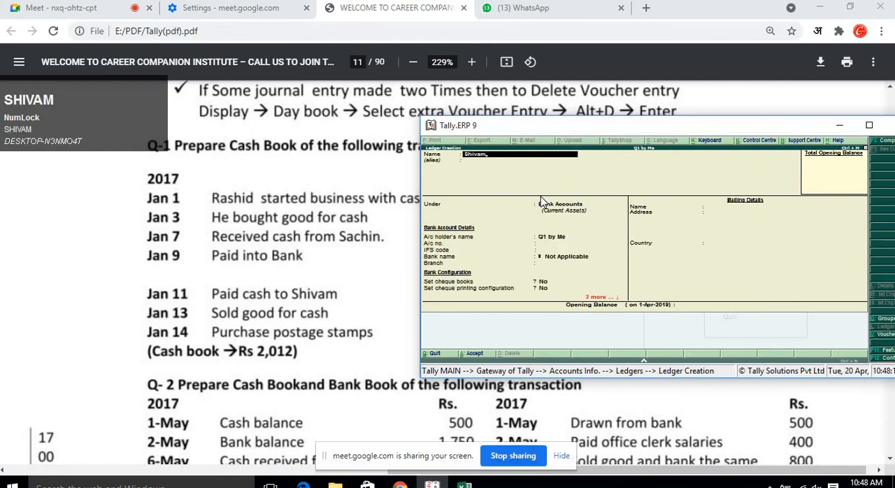
key(Return)
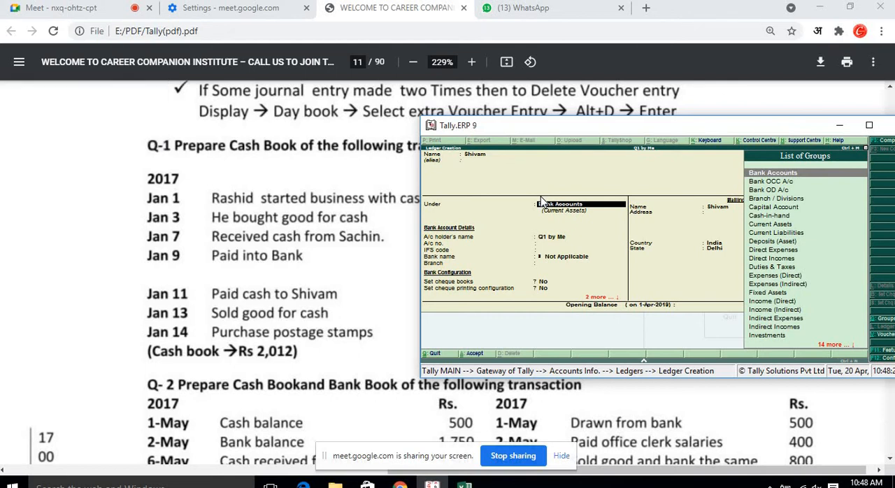
text(sun)
key(Down)
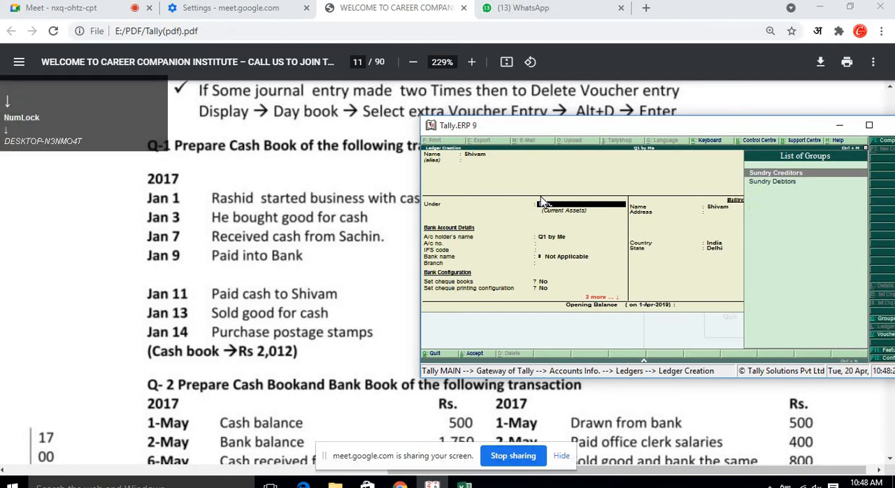
key(Return)
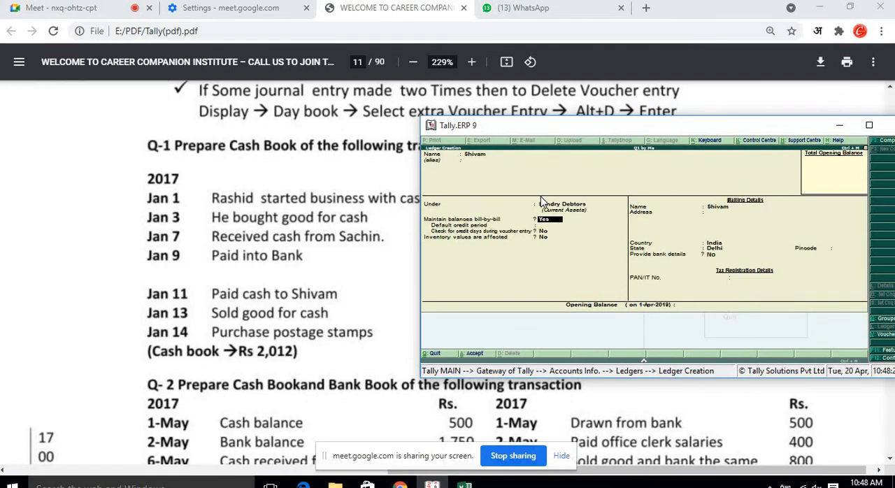
key(BackSpace)
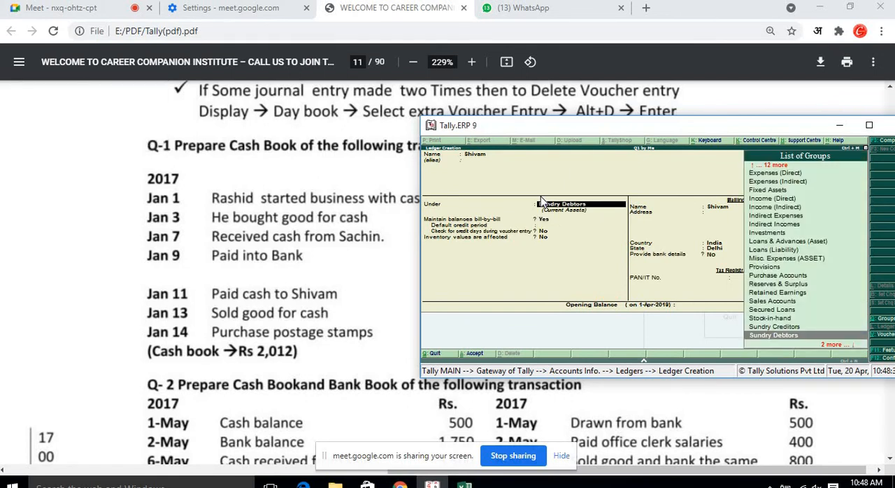
key(Up)
key(Return)
key(ctrl+a)
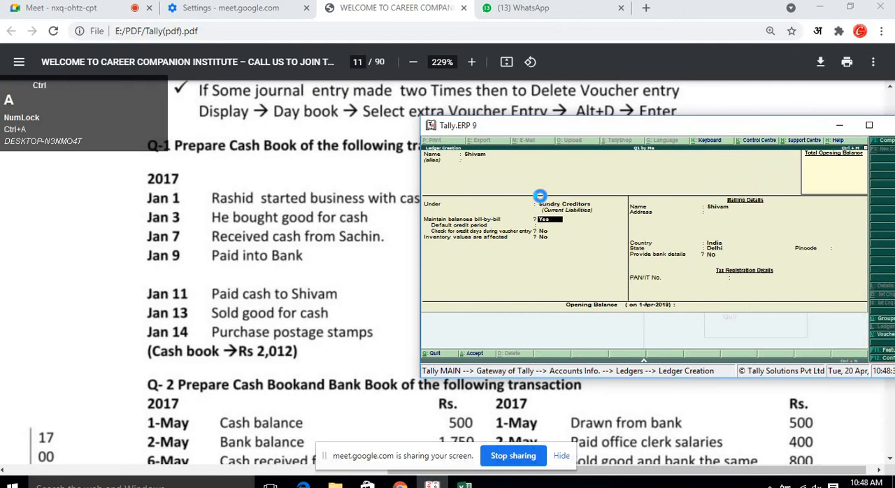
Create a ledger named Sachin under the Sundry Debtors group and save it.
text(Sachin)
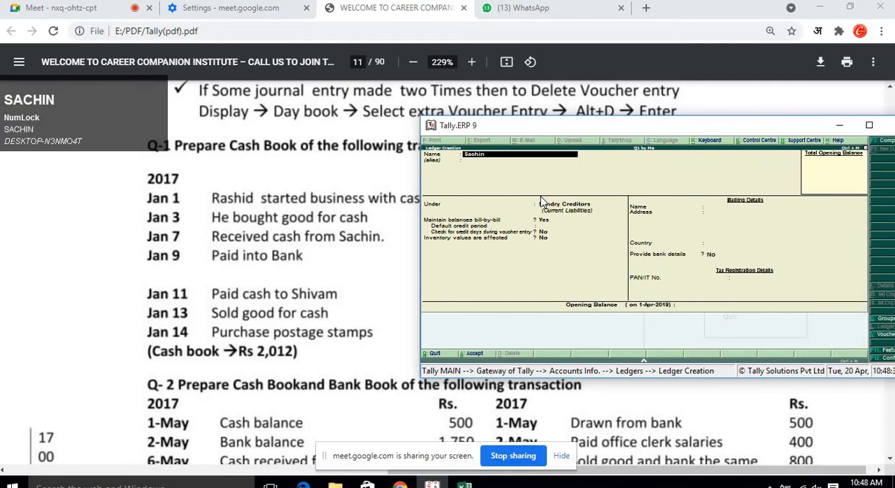
key(Return)
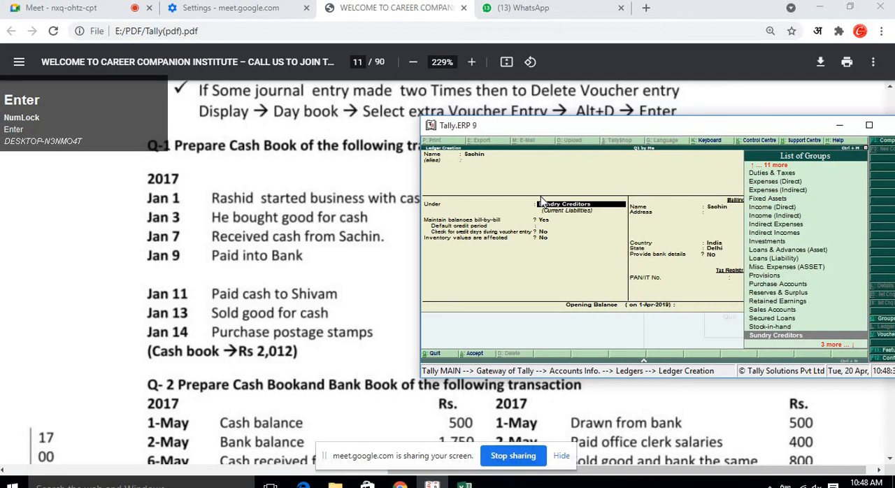
text(sun)
key(Down)
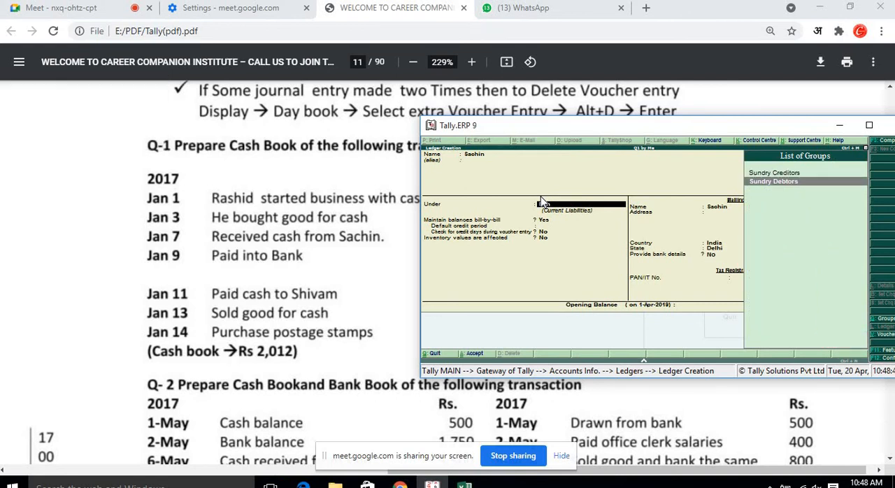
key(Return)
key(Return)
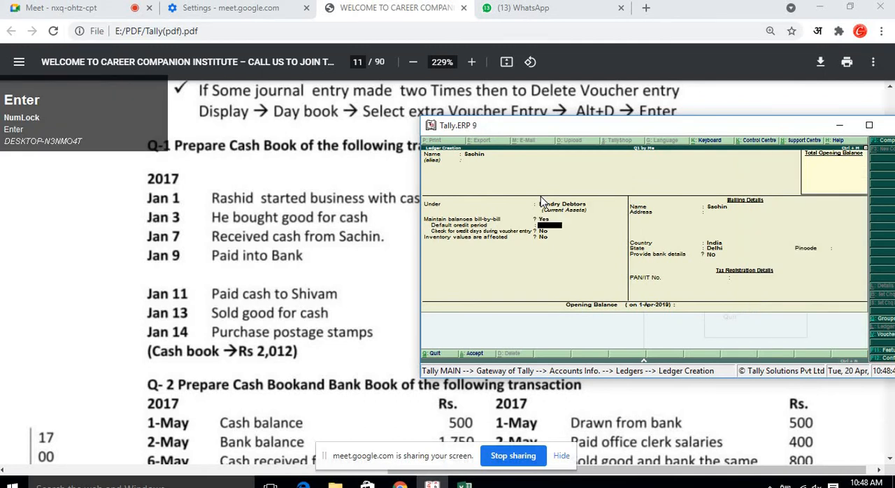
key(ctrl+a)
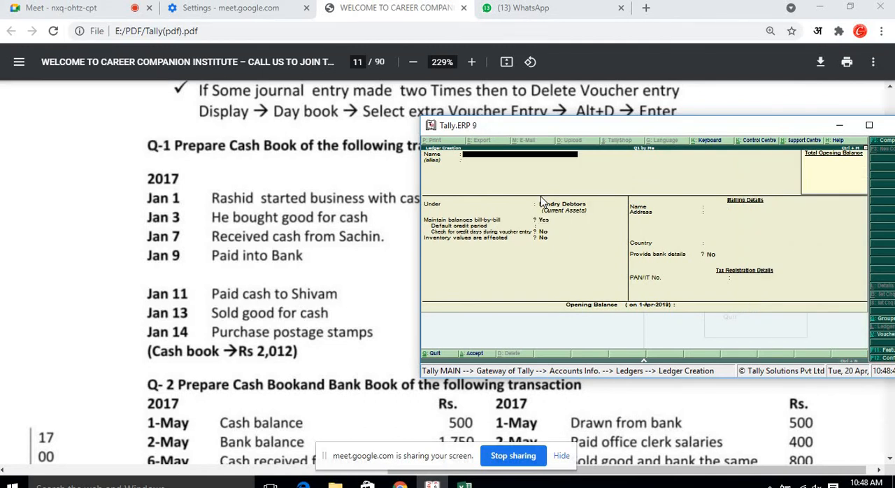
Create a ledger named Postage Stamp, accepting the remaining default fields, and save it.
text(Postage St)
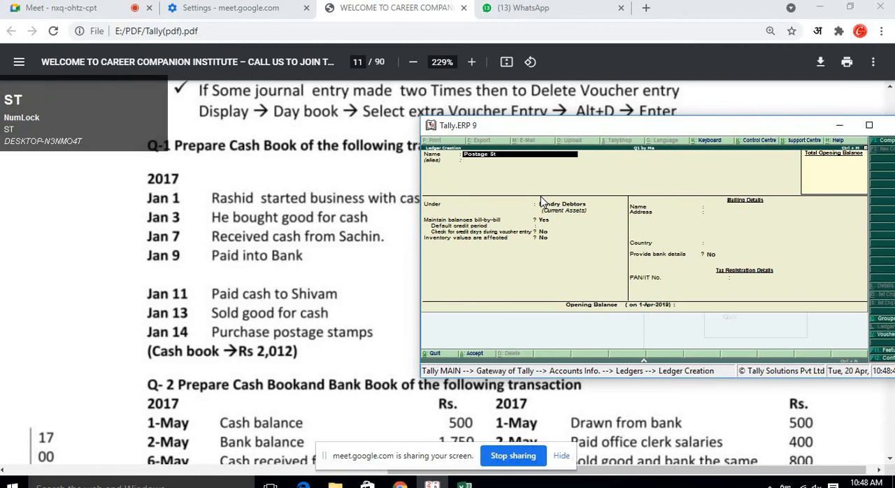
text(amp)
key(Return)
key(Return)
key(Return)
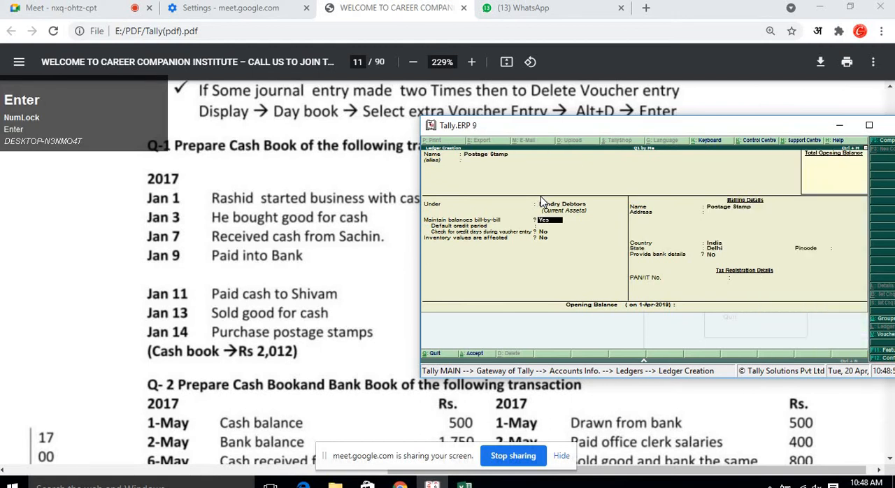
key(Return)
key(Return)
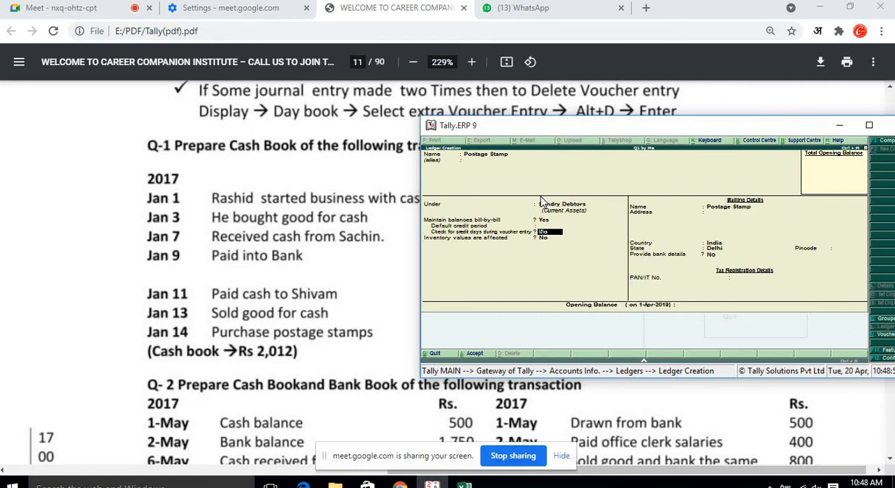
key(Return)
key(Return)
key(Return)
key(Return)
key(Return)
key(Return)
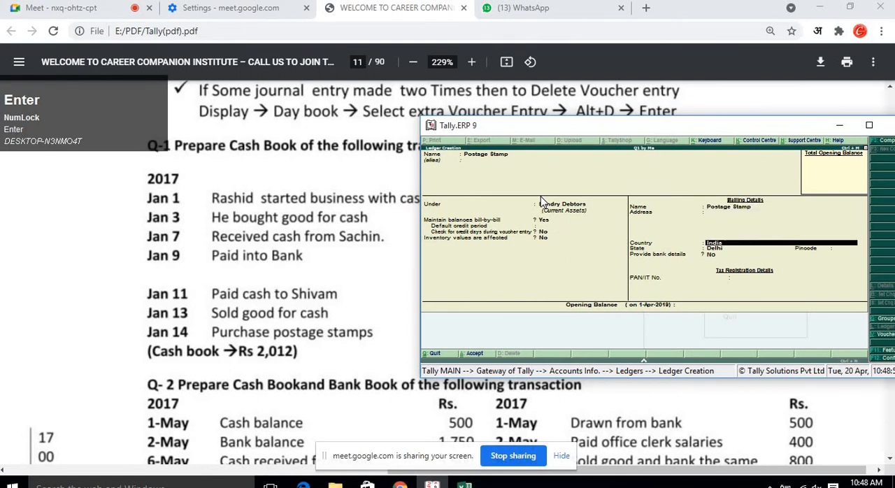
key(Return)
key(Return)
key(Return)
key(Return)
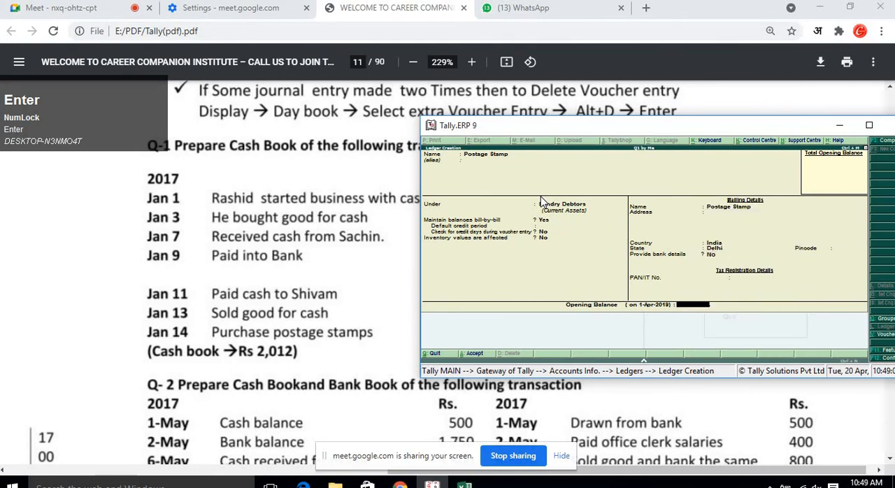
key(Return)
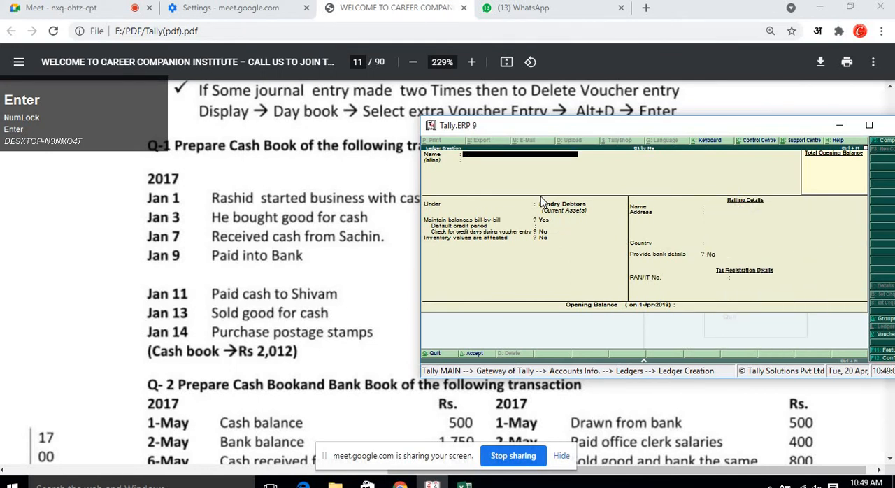
Alter the Postage Stamp ledger to place it under the Indirect Expenses group and save it.
key(Escape)
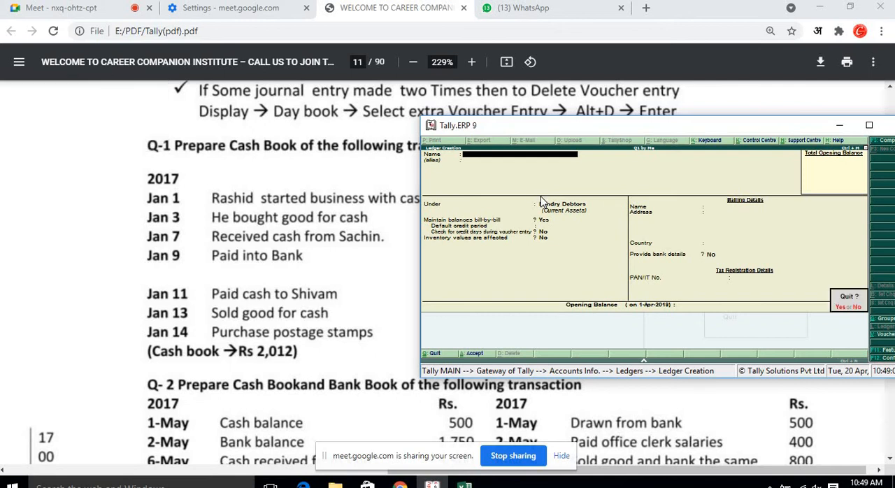
key(Return)
key(Down)
key(Down)
key(Return)
key(Down)
key(Down)
key(Down)
key(Down)
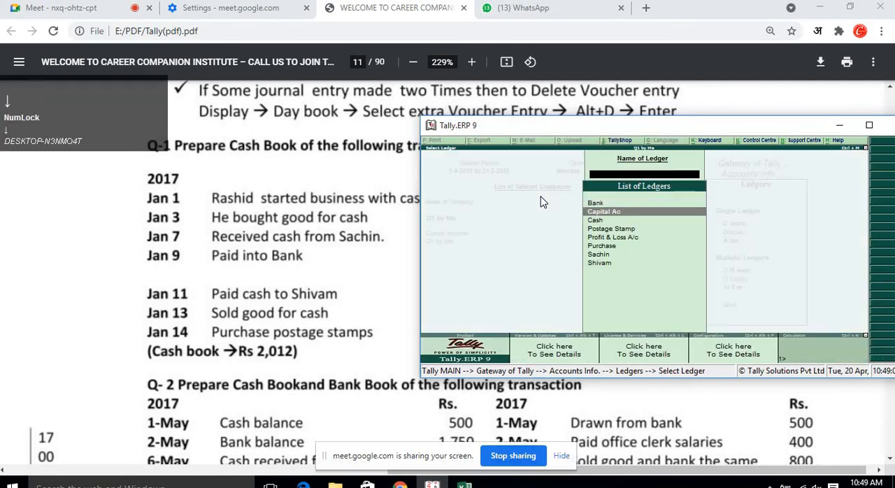
key(Up)
key(Return)
key(Return)
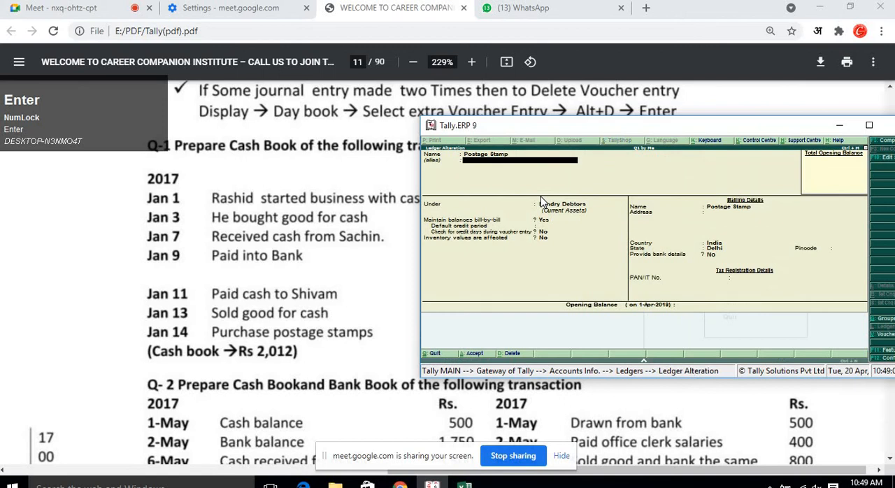
key(Return)
text(in)
key(Down)
key(Down)
key(Down)
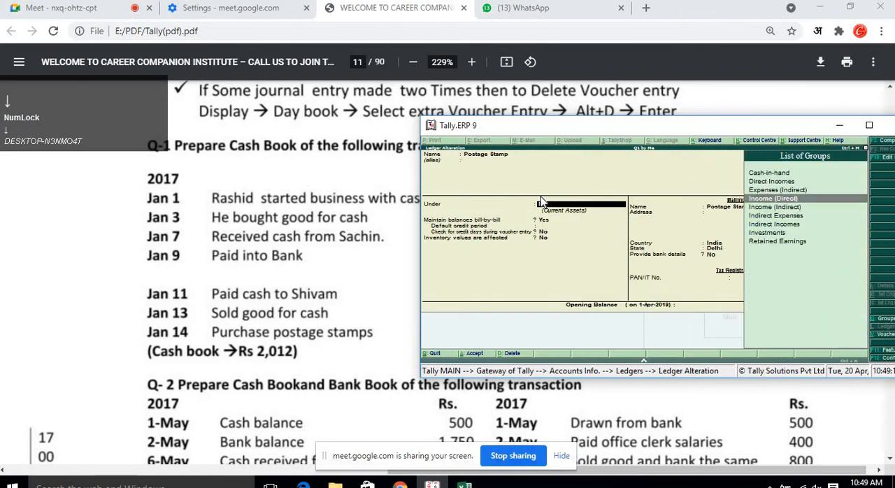
key(Return)
key(Return)
key(Return)
key(Return)
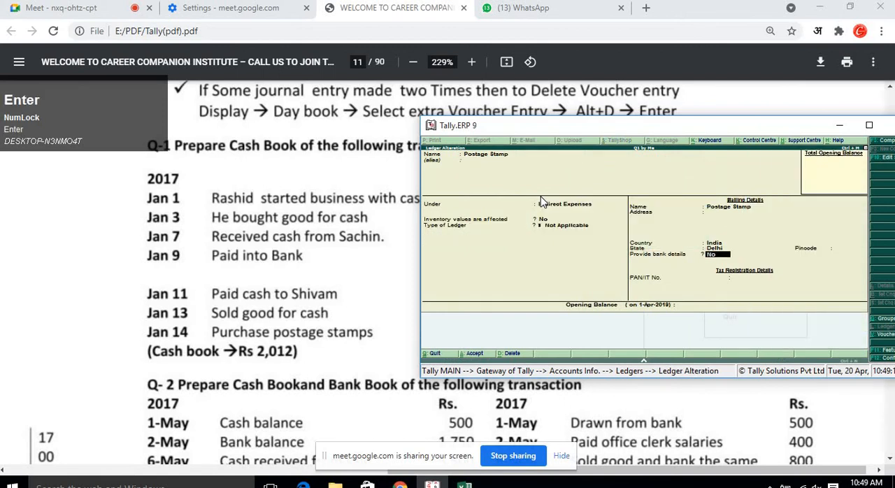
key(Return)
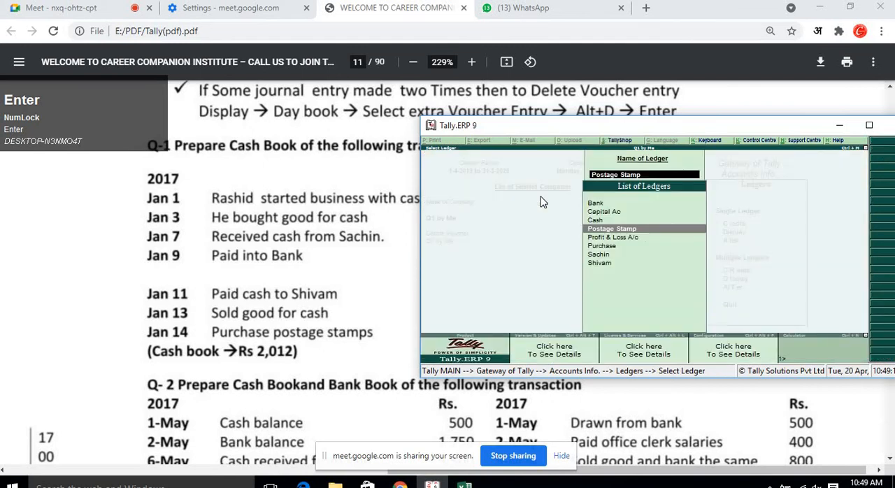
Reopen single ledger creation and move the Tally window lower beside the question paper.
key(Escape)
key(Escape)
key(Up)
key(Up)
key(Return)
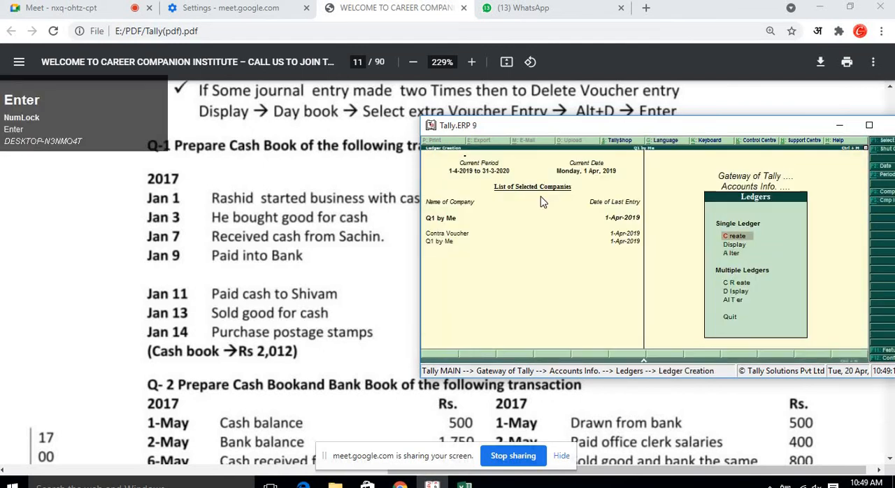
drag(546, 127, 579, 242)
scroll(532, 224, down, 3)
scroll(545, 231, up, 2)
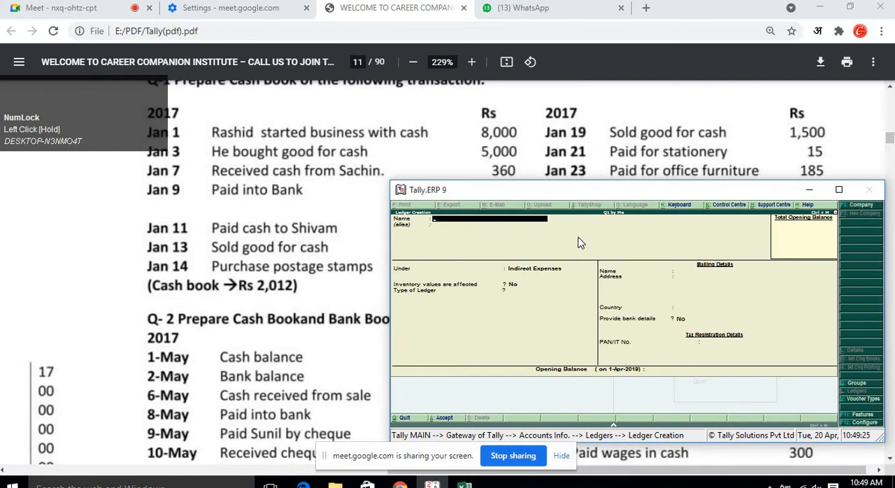
Create a ledger named Sales A/c under the Sales Accounts group and save it.
text(Sales A.c)
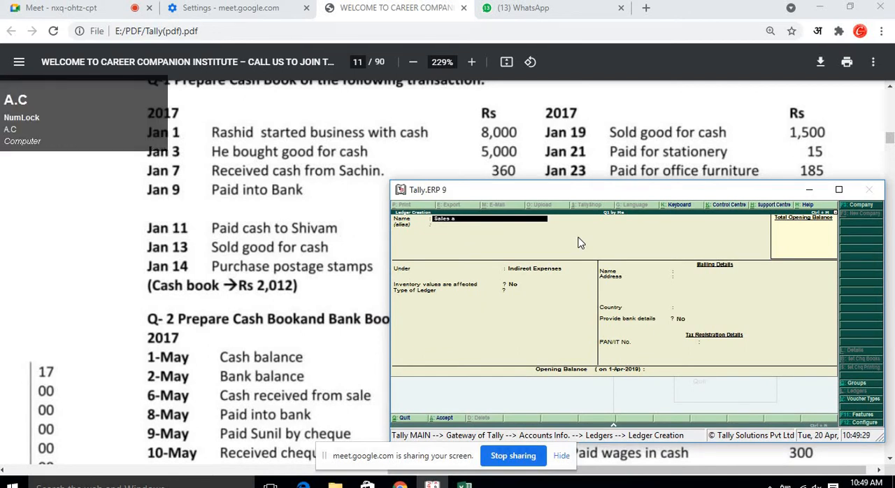
key(Return)
key(Return)
text(sa)
key(Return)
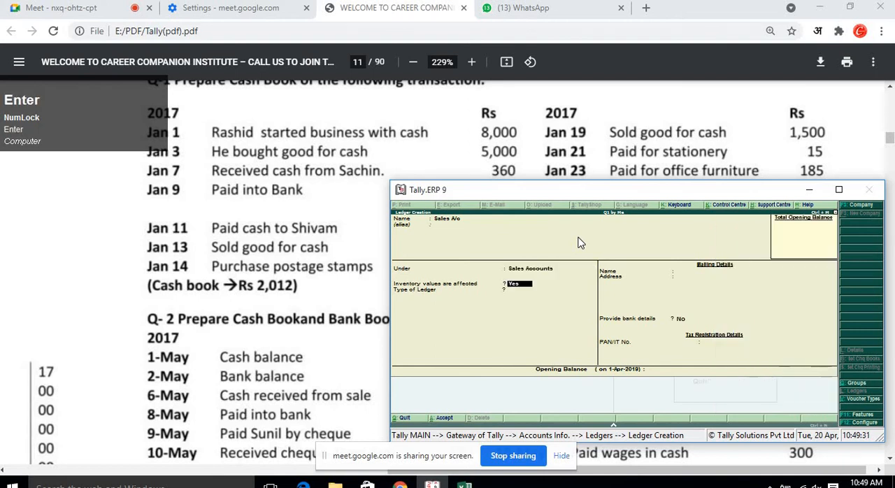
key(Return)
key(Return)
key(Return)
key(Return)
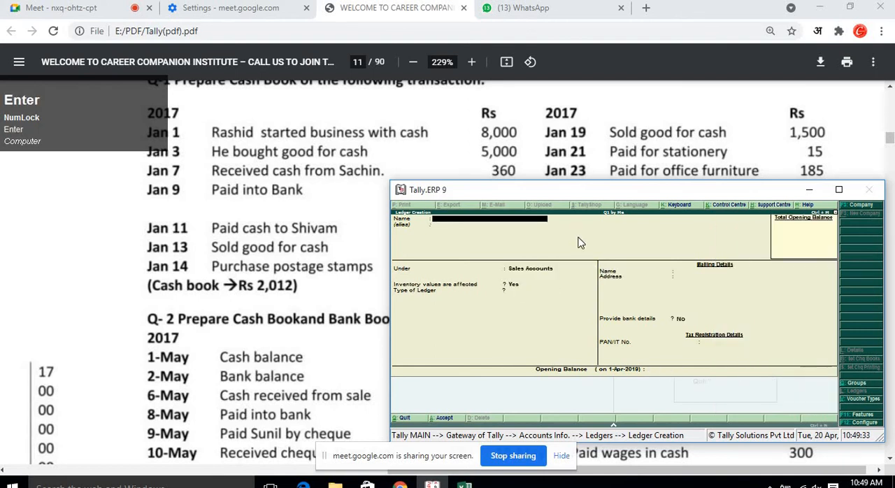
Create a ledger named Stationery under the Indirect Expenses group and save it.
text(Sta)
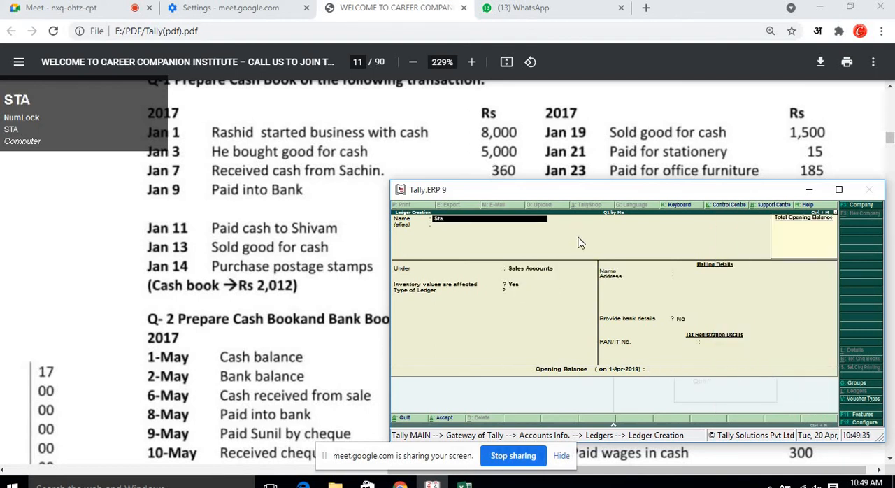
text(t)
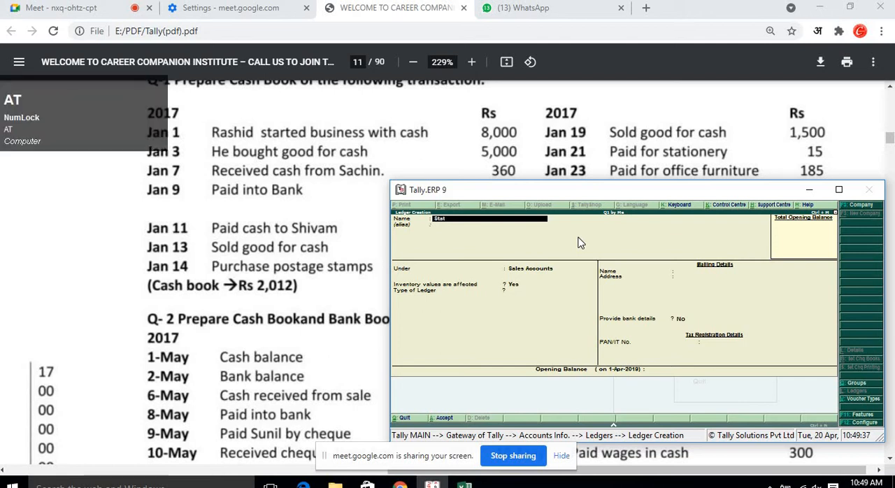
text(ionery)
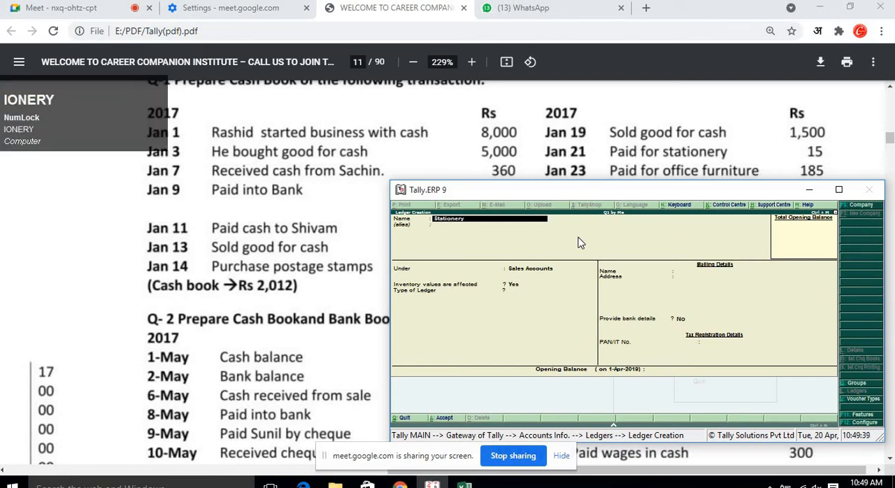
key(Return)
text(In)
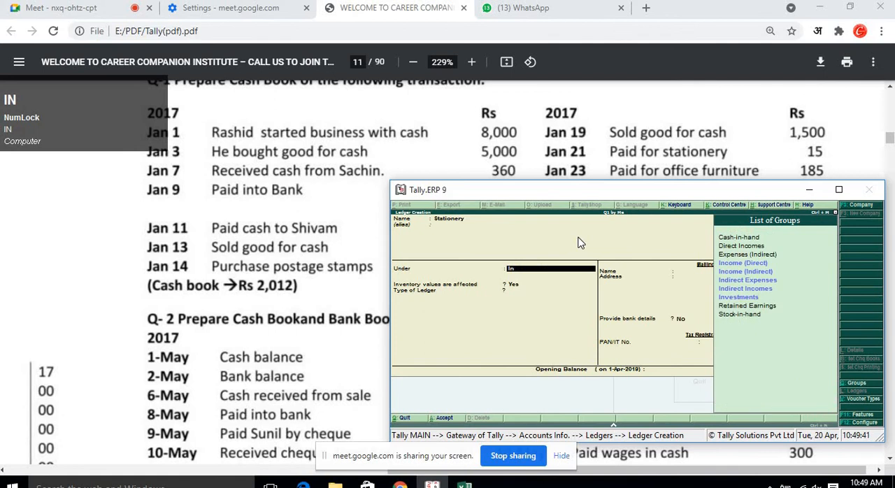
key(Down)
key(Down)
key(Return)
key(Return)
key(Return)
key(Return)
key(Return)
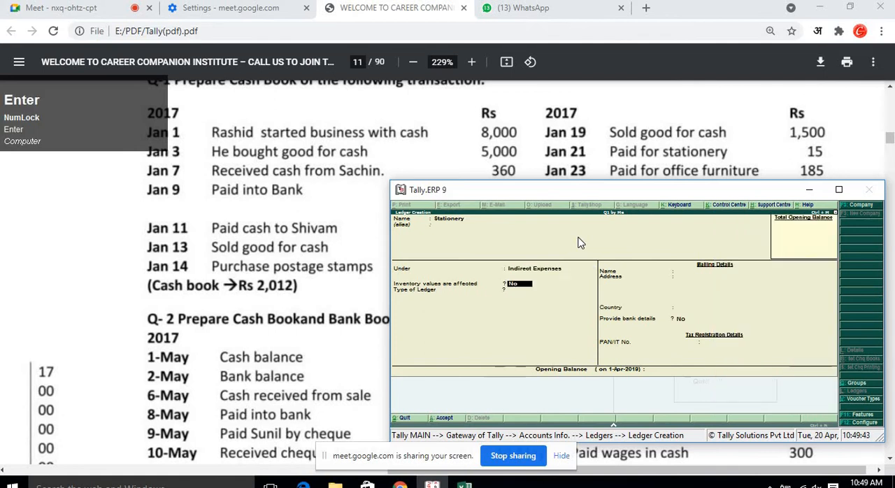
key(Return)
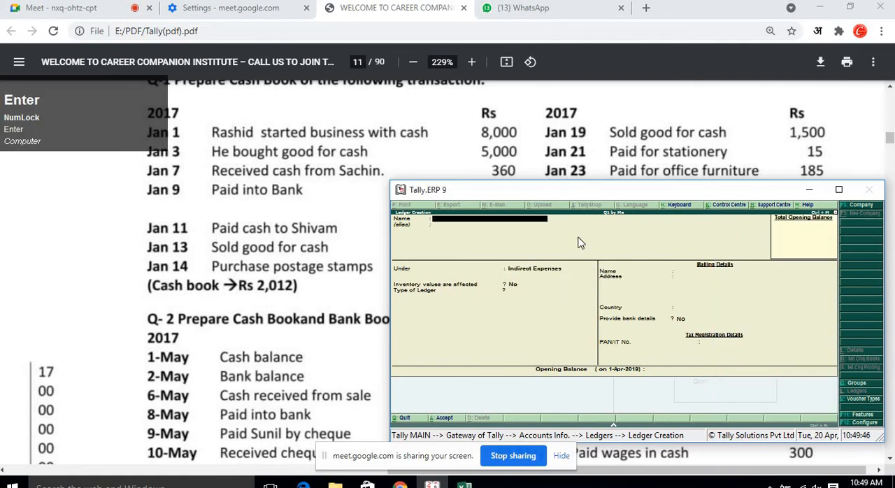
Create a ledger named Office Furniture, keeping the Indirect Expenses group, and save it.
text(Offic)
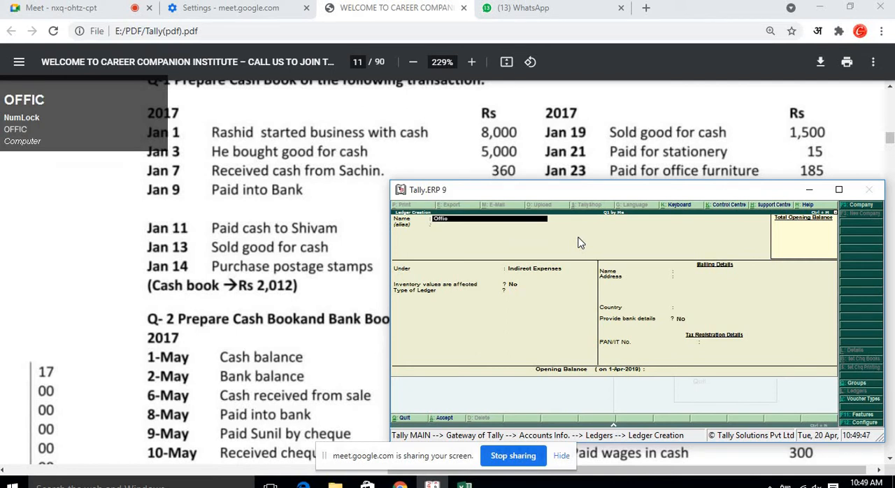
text(e Furn)
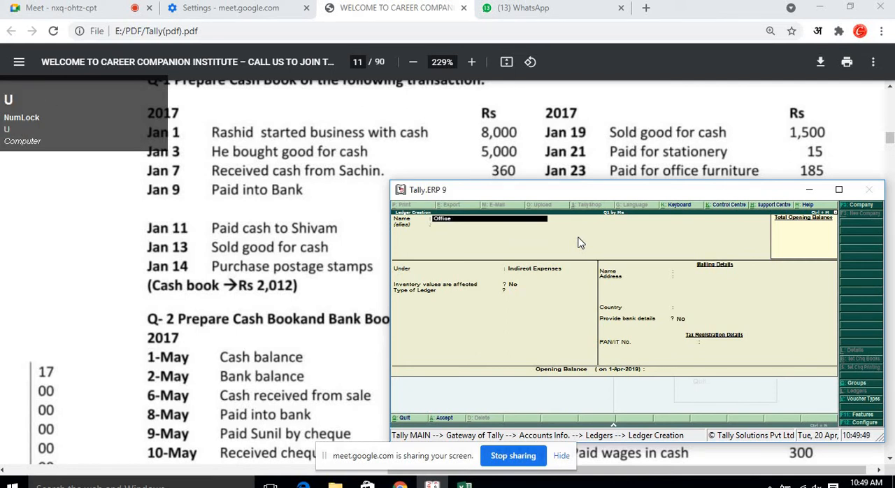
text(iture)
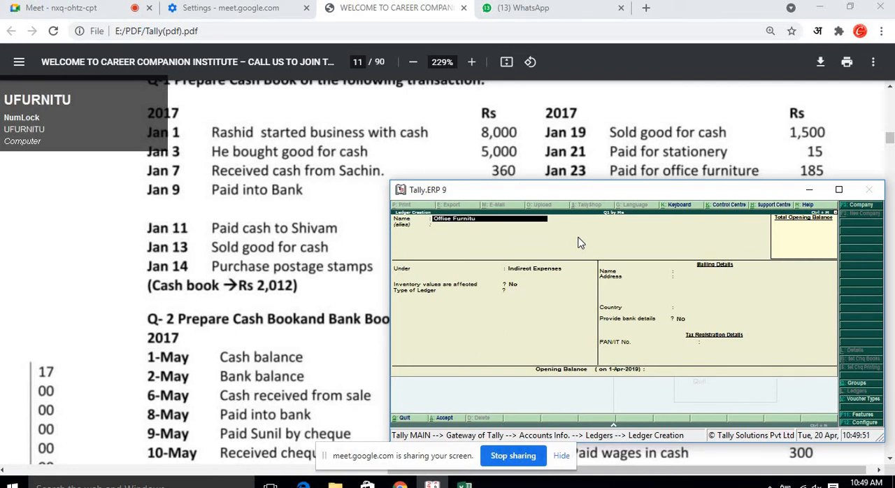
key(Return)
key(Return)
key(Return)
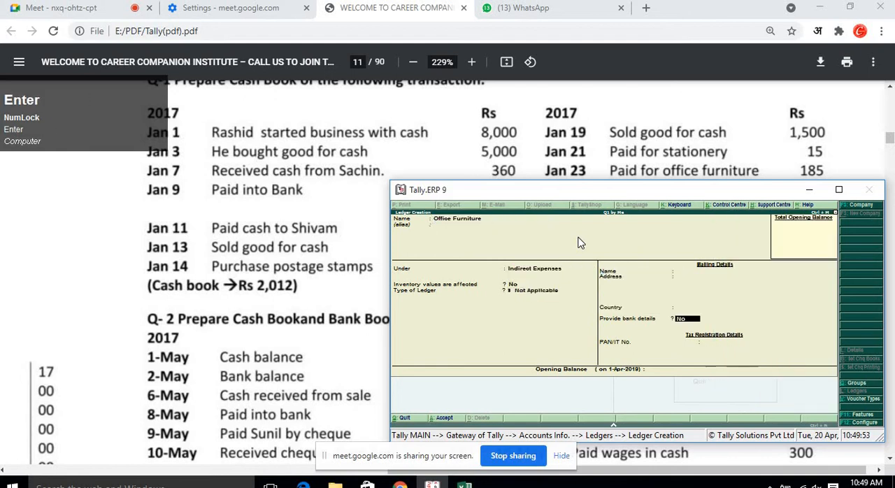
key(Return)
key(Return)
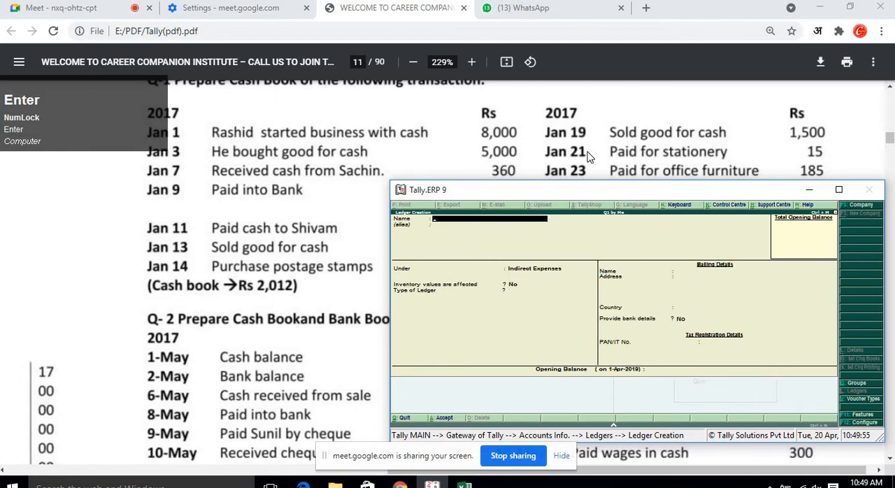
Create a ledger named Karan under the Sundry Debtors group and save it.
scroll(588, 158, down, 1)
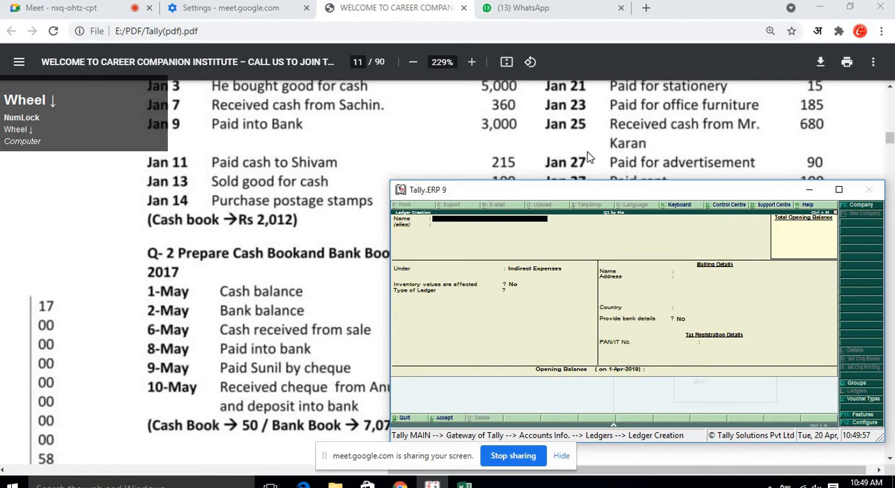
text(Karan)
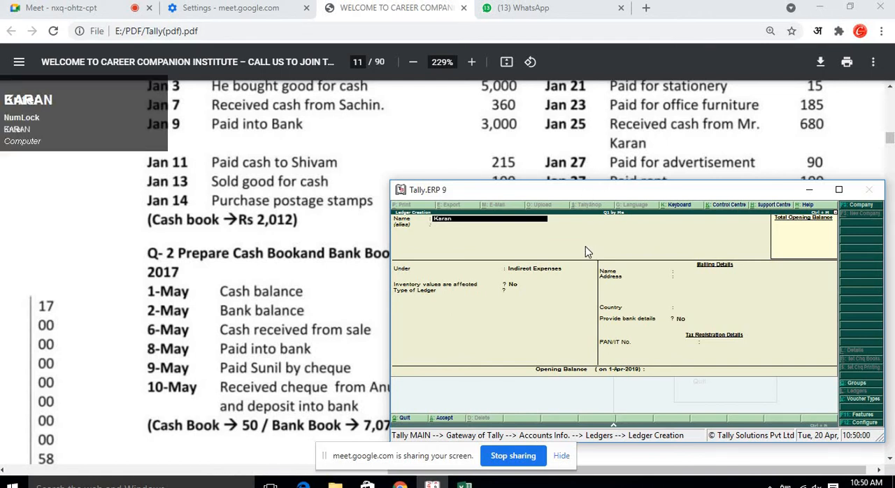
key(Return)
text(Sun)
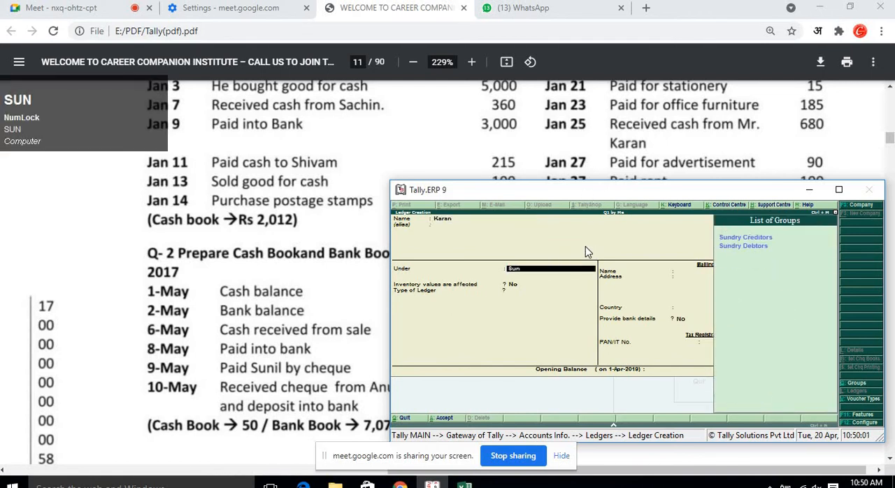
key(Down)
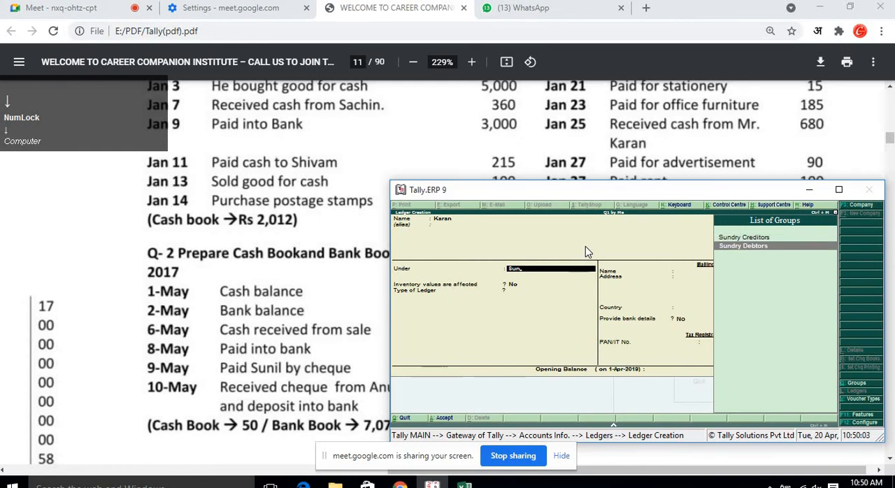
key(Return)
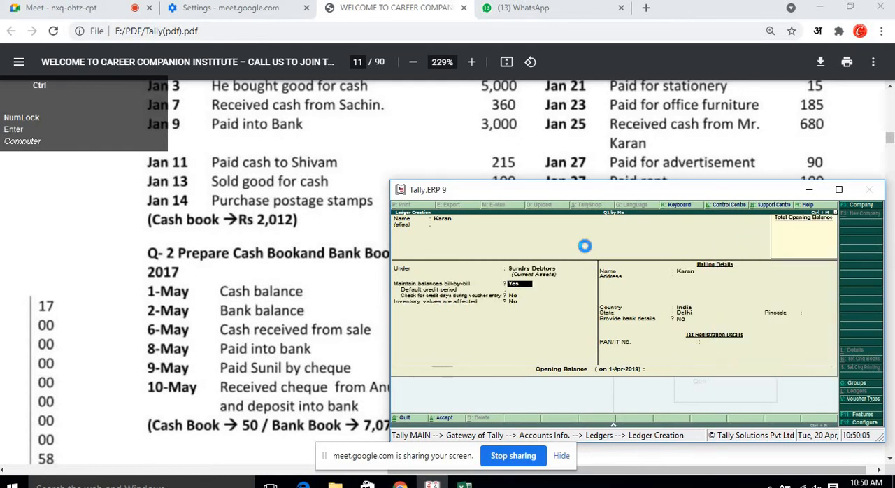
key(ctrl+a)
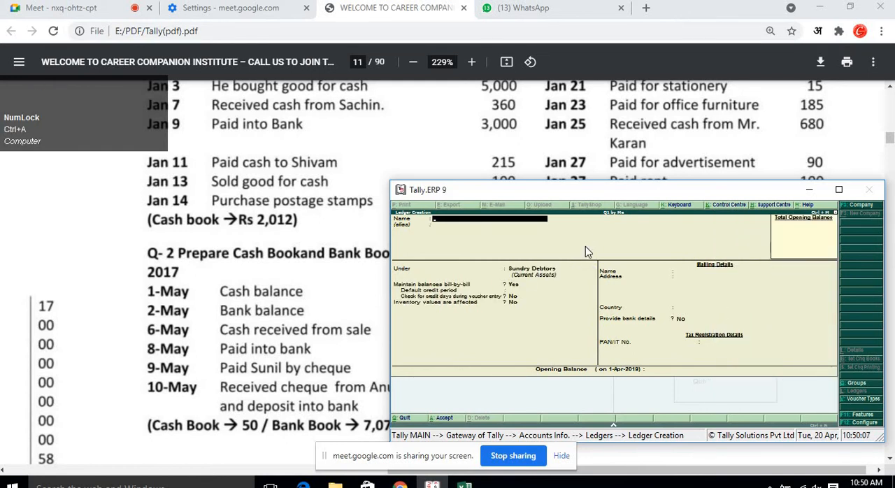
Create a ledger named Advrtisment under the Indirect Expenses group and save it.
text(Advrtisment)
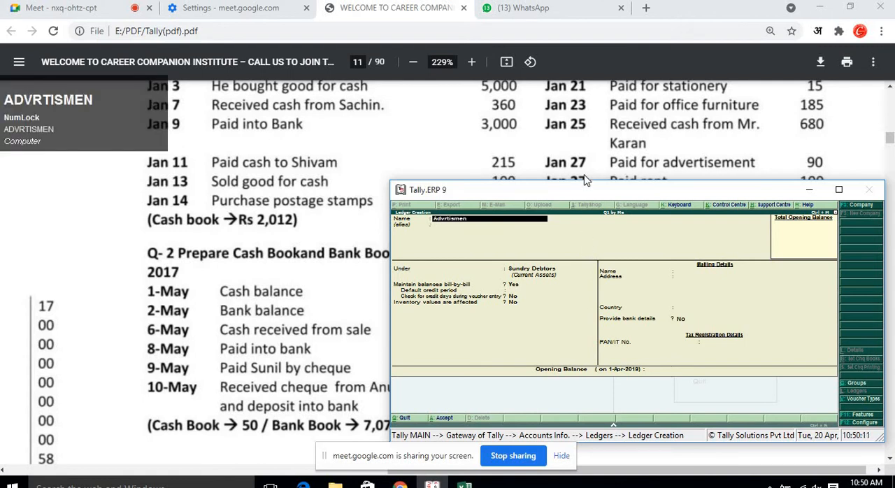
key(Return)
text(In)
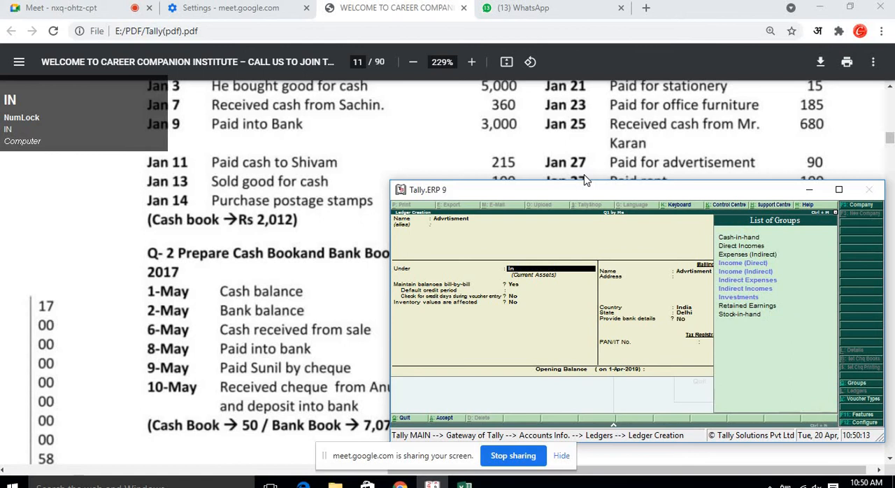
key(Down)
key(Down)
key(Return)
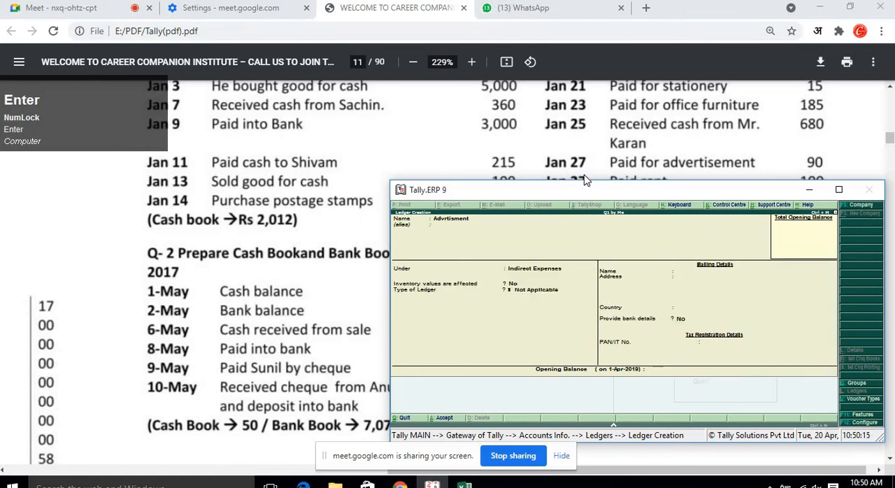
key(Return)
key(Return)
Create a ledger named Rent under the Indirect Expenses group and save it.
scroll(587, 175, down, 2)
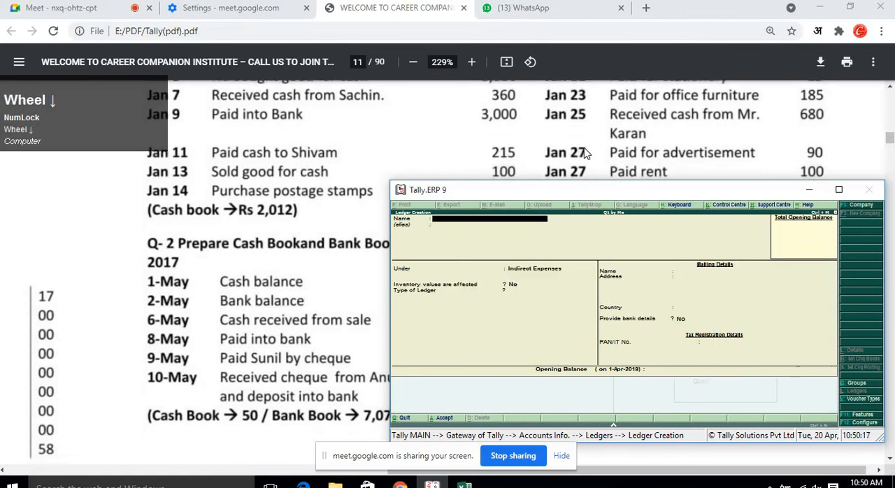
text(Re)
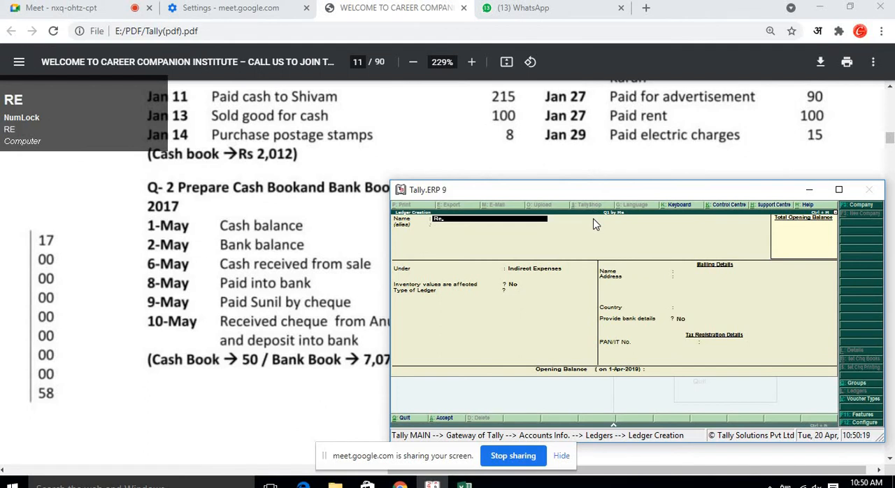
text(nt)
key(Return)
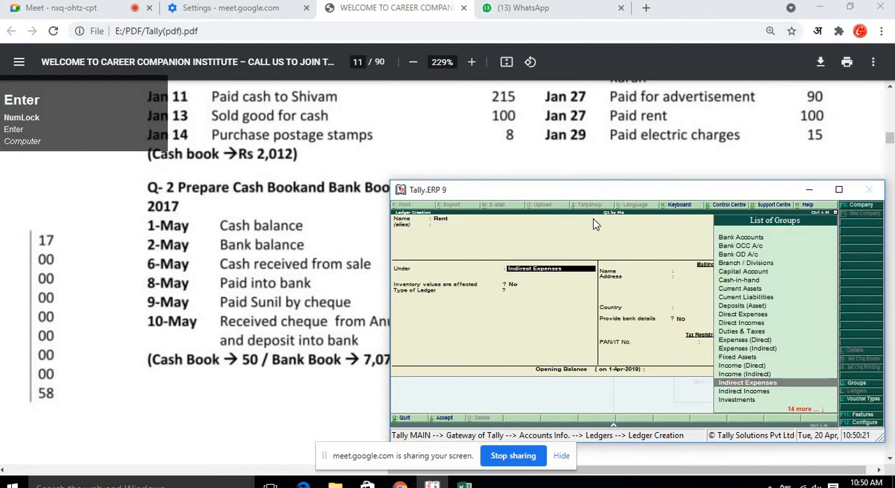
key(ctrl+a)
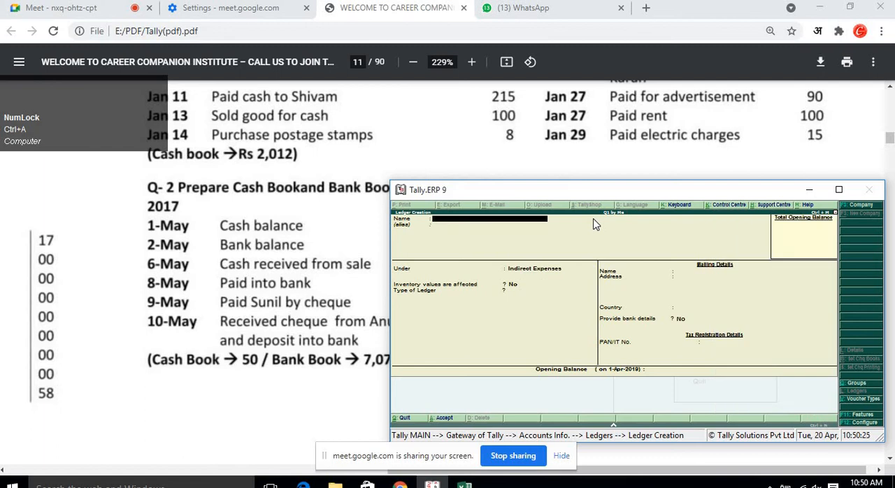
Create a ledger named Electric Charges under the Indirect Expenses group and accept it.
text(Electr)
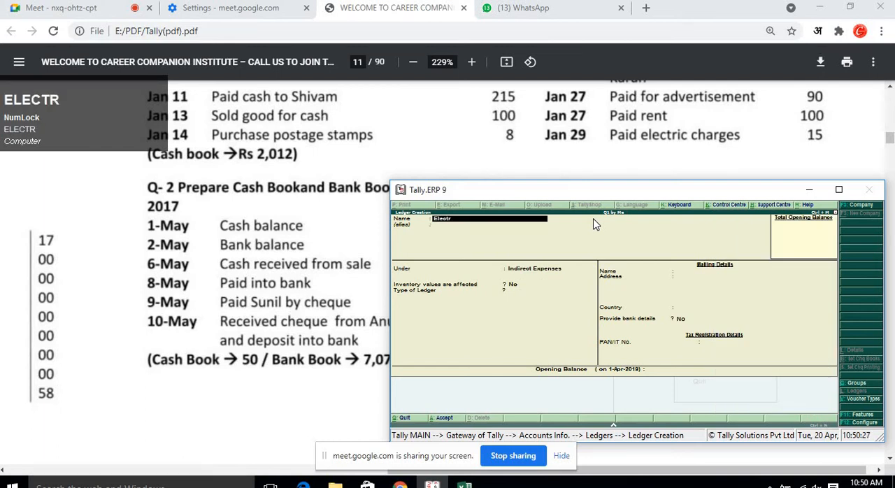
text(ic c)
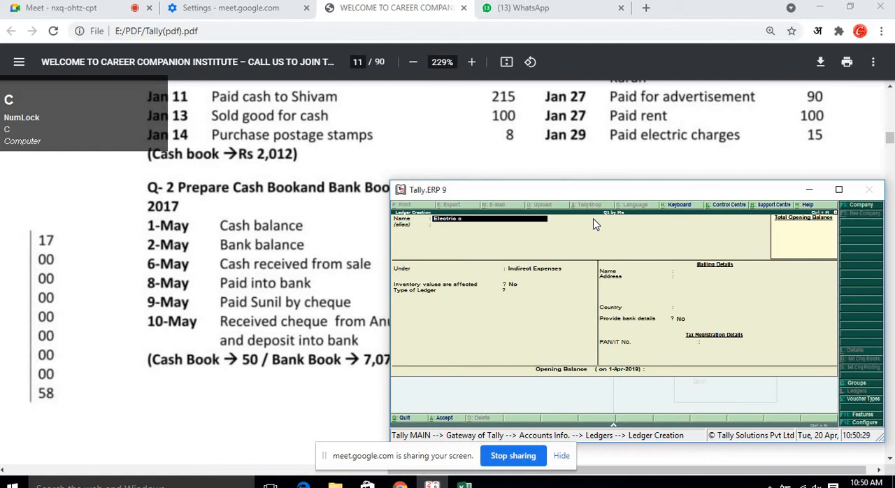
text(harges)
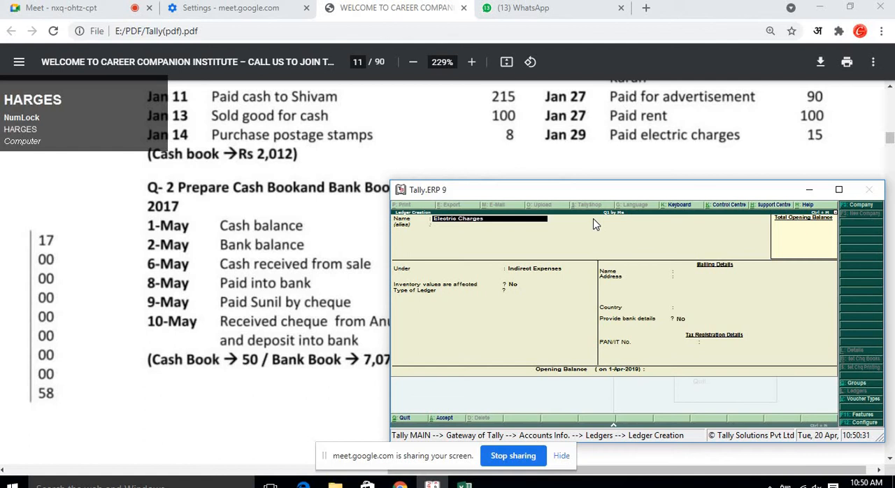
key(Return)
key(Return)
key(Return)
key(Return)
key(Return)
key(Return)
key(Return)
key(Return)
key(Return)
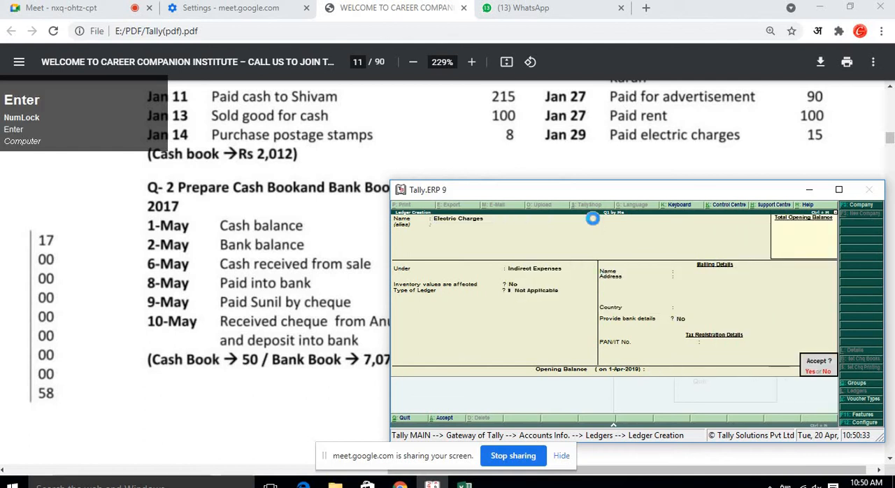
key(Return)
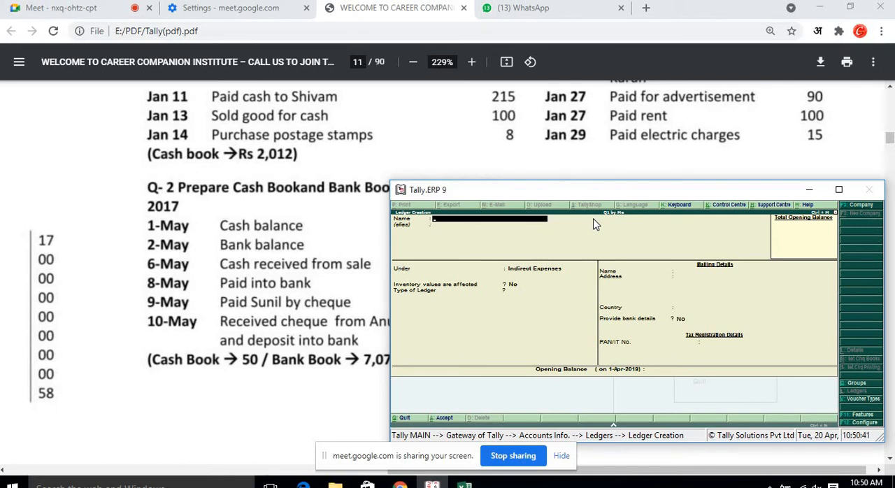
Exit ledger creation back to the Gateway of Tally and move to Accounting Vouchers.
key(Escape)
key(Return)
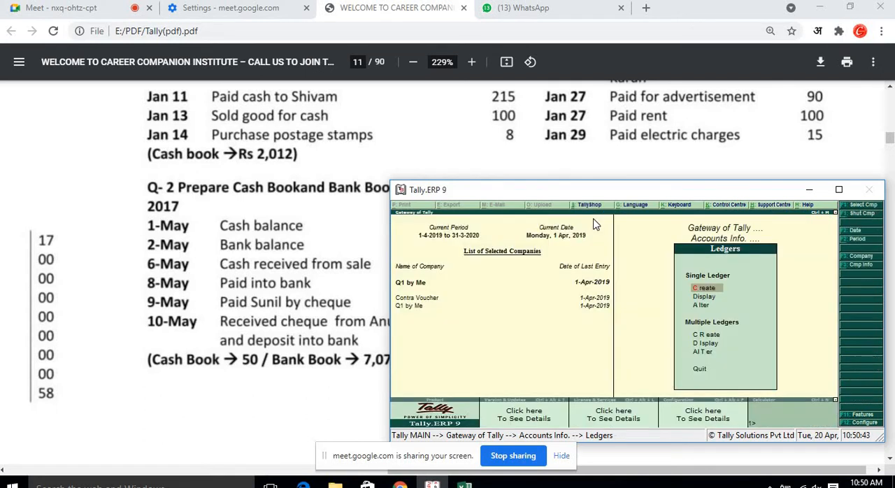
key(Escape)
key(Escape)
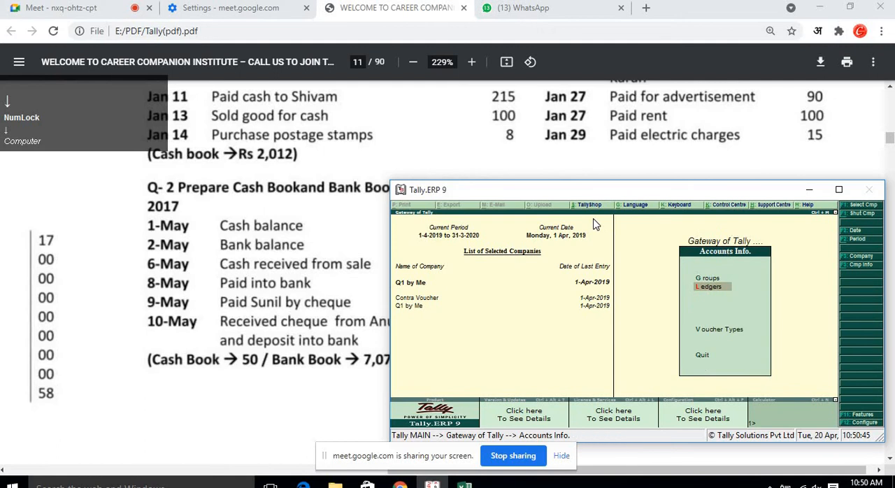
key(Down)
key(Down)
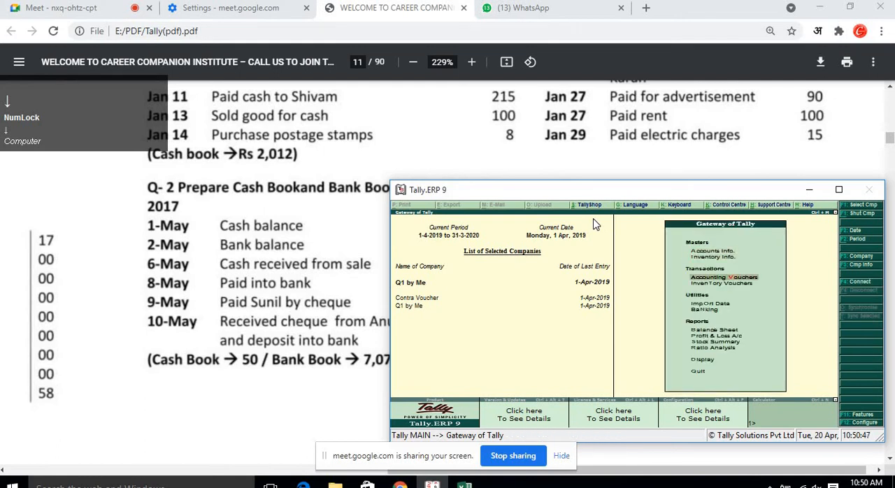
Open accounting voucher creation, switch to a Payment voucher and debit the Purchase ledger.
key(Return)
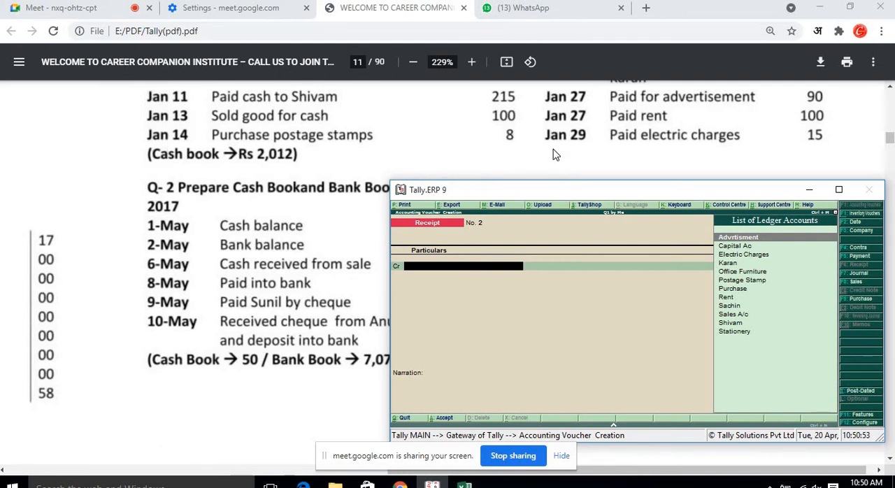
scroll(557, 155, up, 3)
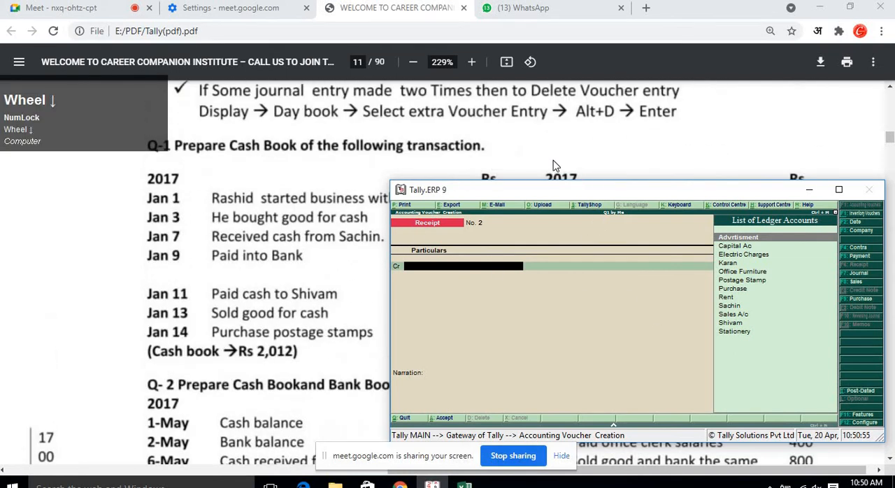
scroll(556, 166, down, 1)
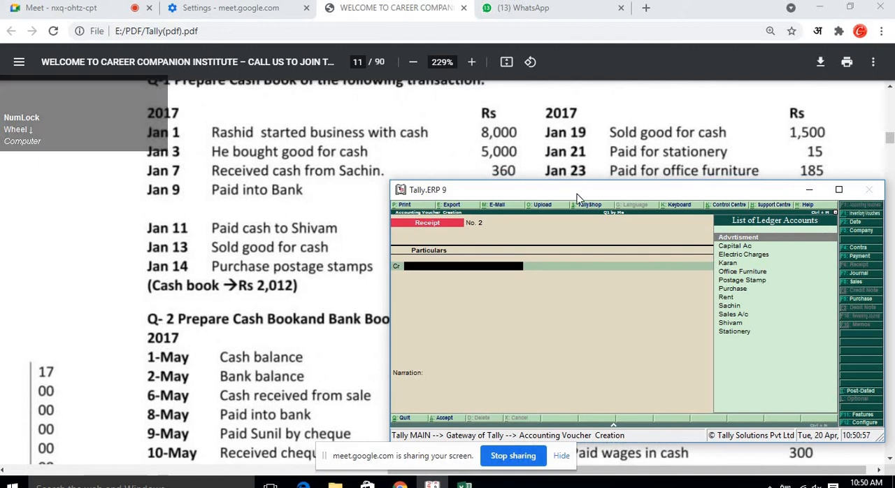
drag(577, 194, 558, 215)
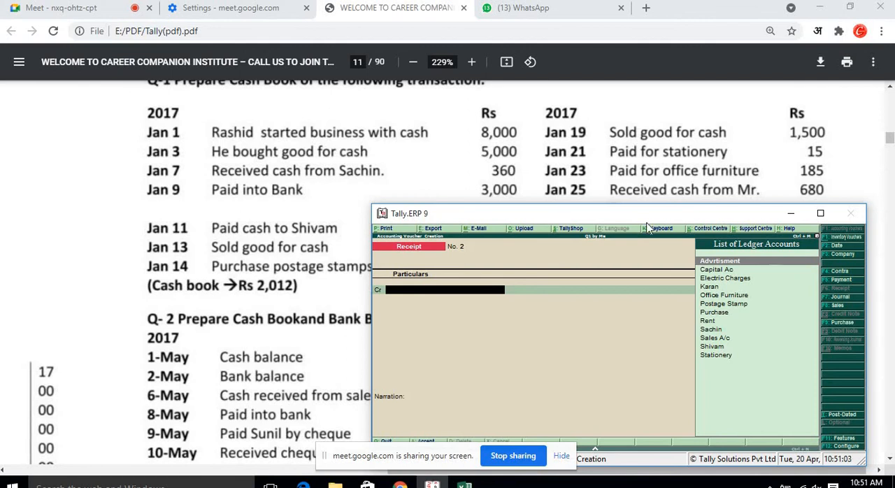
key(F6)
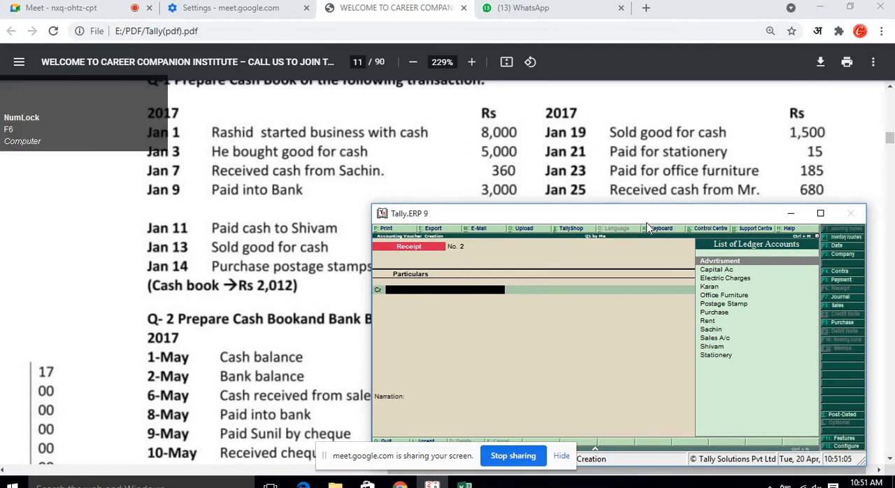
key(F5)
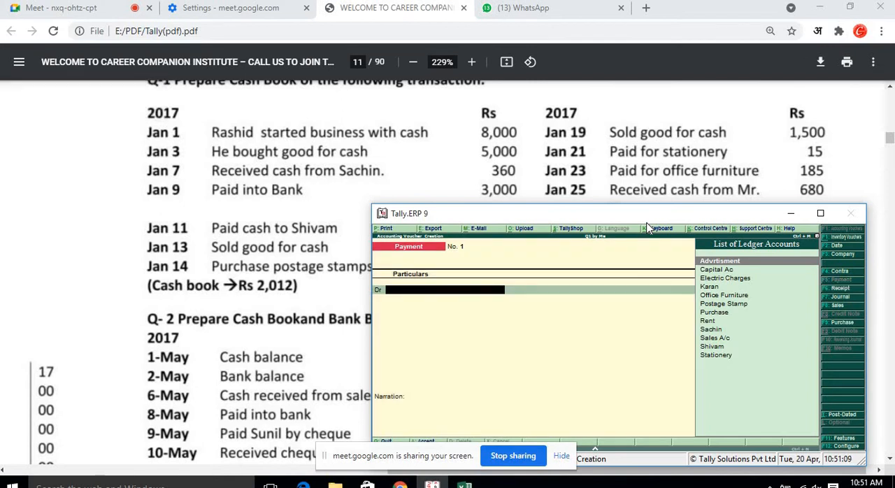
text(P)
key(Down)
key(Down)
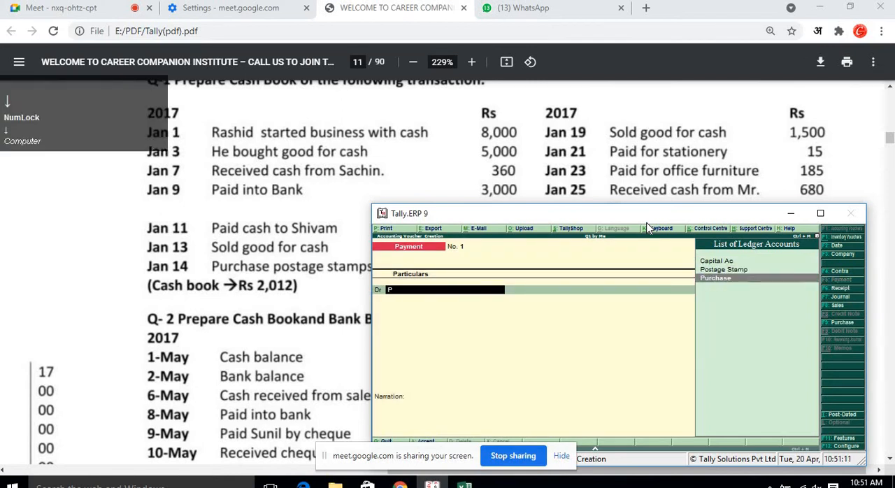
key(Return)
key(Return)
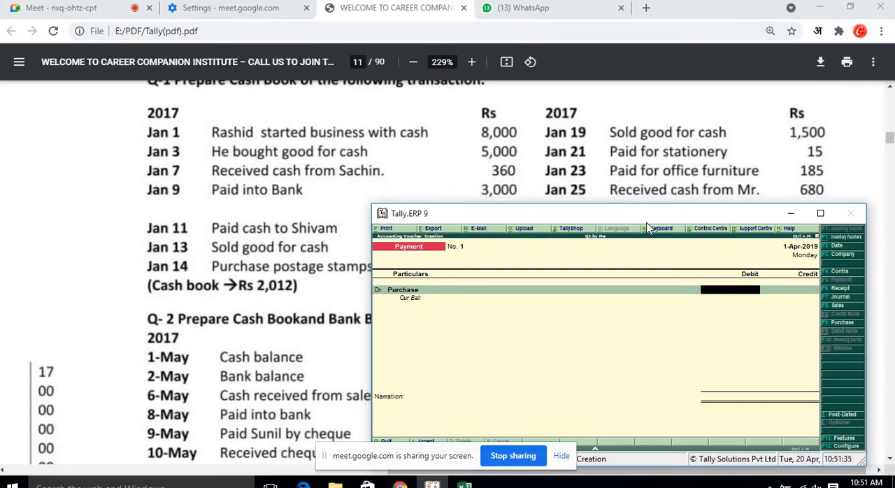
Enter 5000 as the Purchase debit, credit Cash for the same amount and accept the payment voucher.
text(5000)
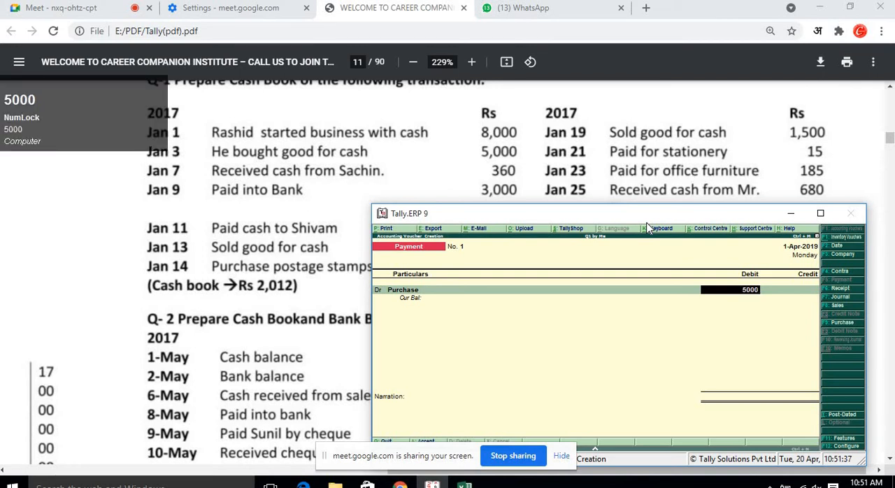
key(Return)
key(Down)
key(Down)
key(Down)
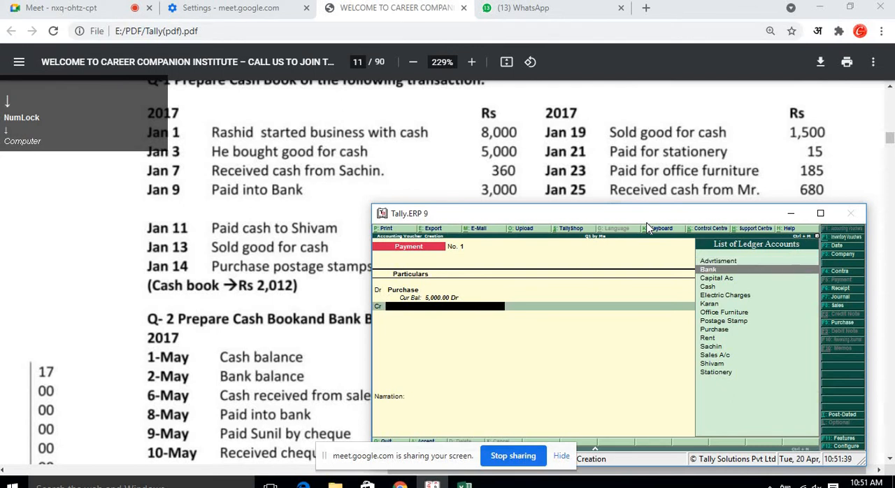
key(Return)
key(Return)
key(Return)
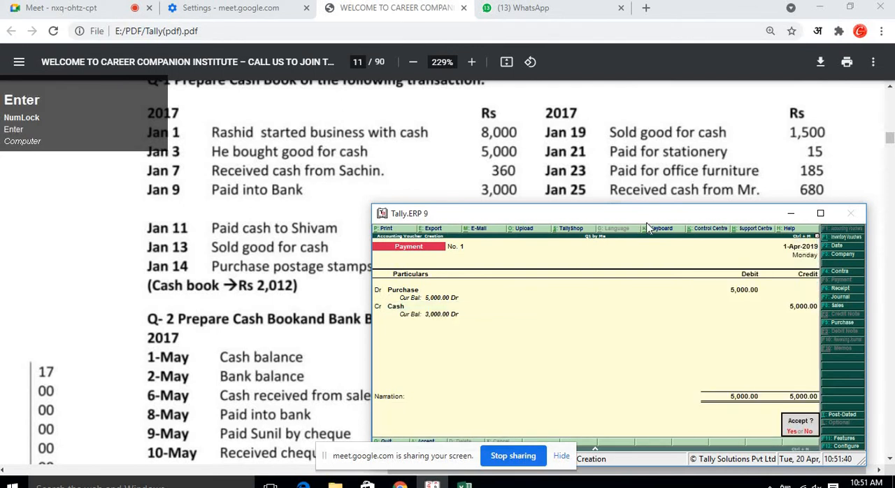
key(Return)
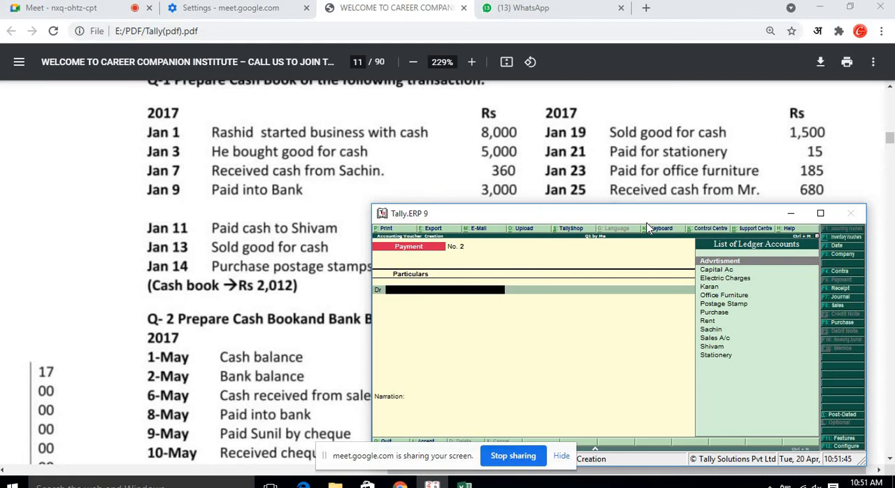
Start a Receipt voucher crediting Sachin 360, allocating it bill-wise as a New Ref.
key(F6)
key(Down)
key(Down)
key(Down)
key(Down)
key(Down)
key(Down)
key(Down)
key(Down)
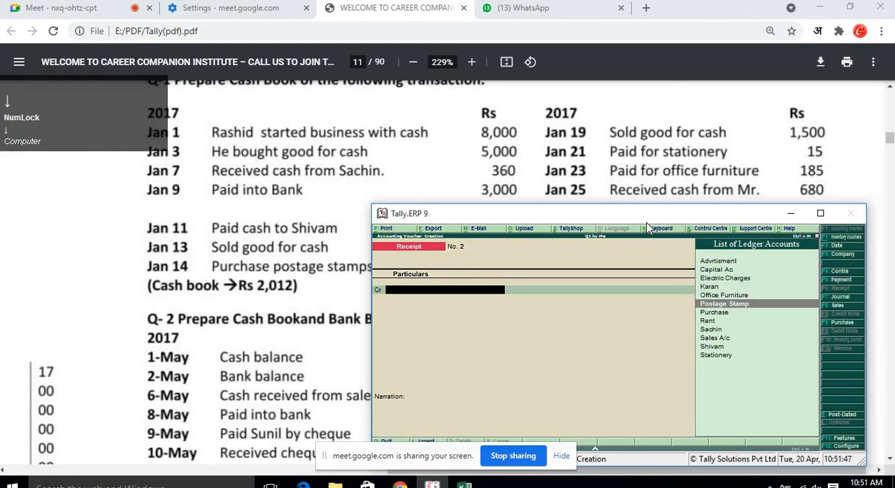
key(Return)
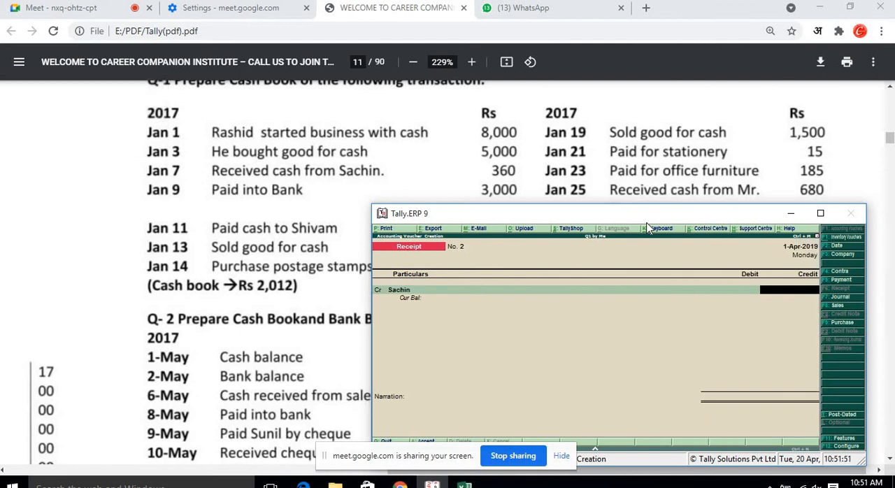
text(360)
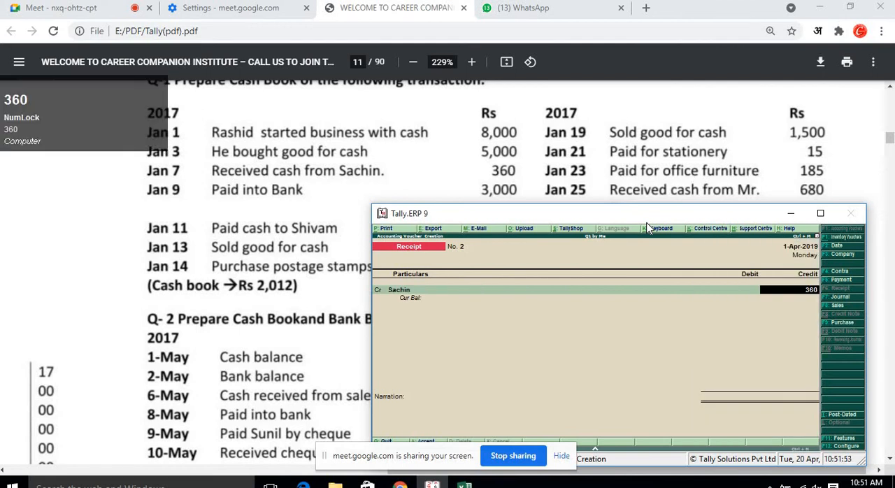
key(Return)
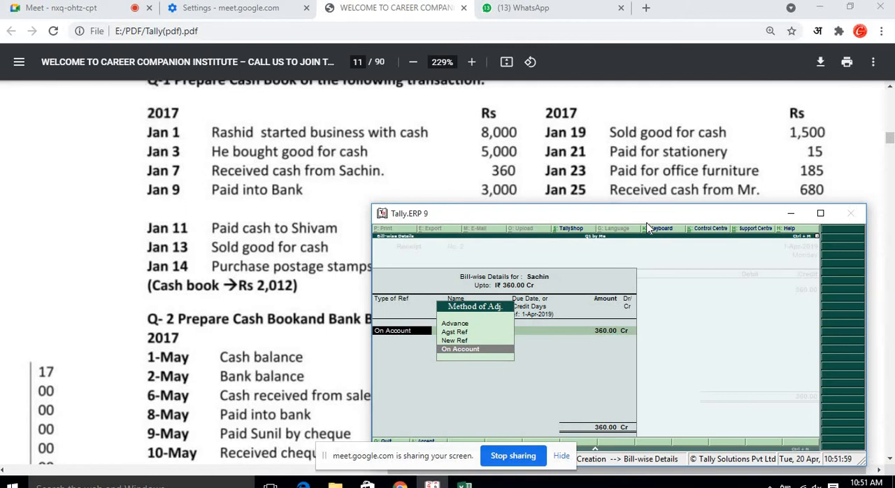
key(Up)
key(Return)
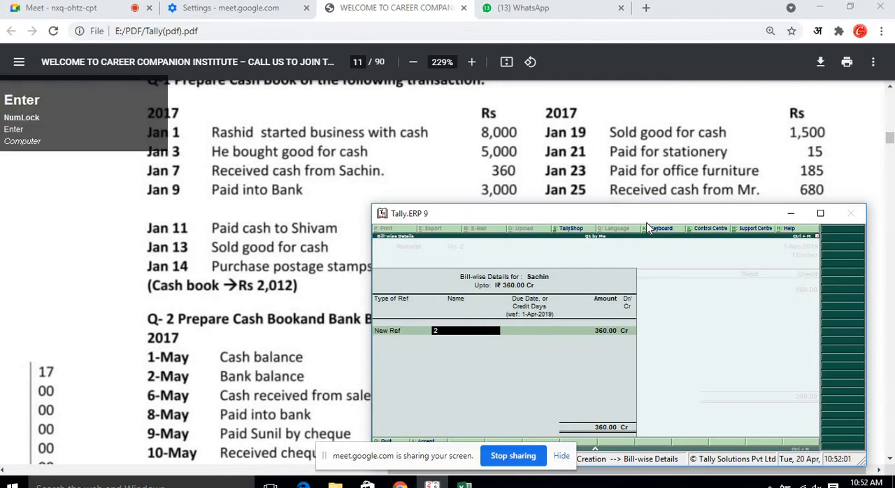
key(Return)
key(Return)
key(Return)
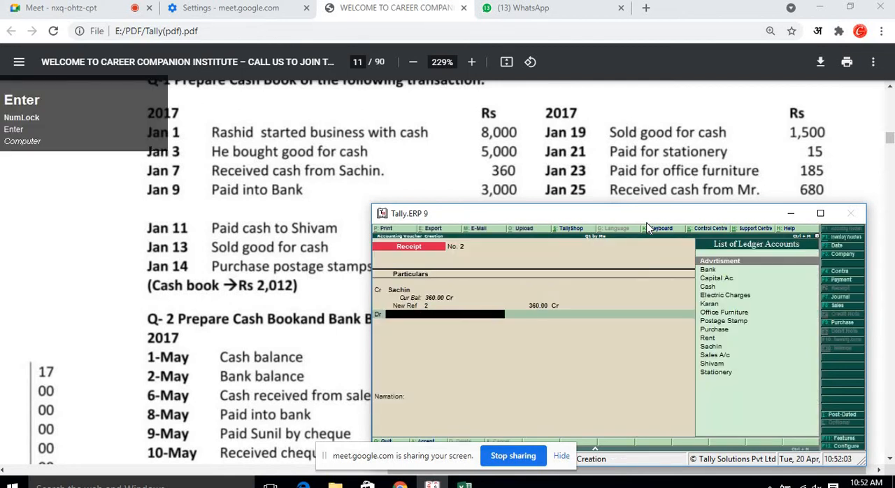
Debit Cash for 360 and accept the receipt voucher.
key(Down)
key(Down)
key(Down)
key(Return)
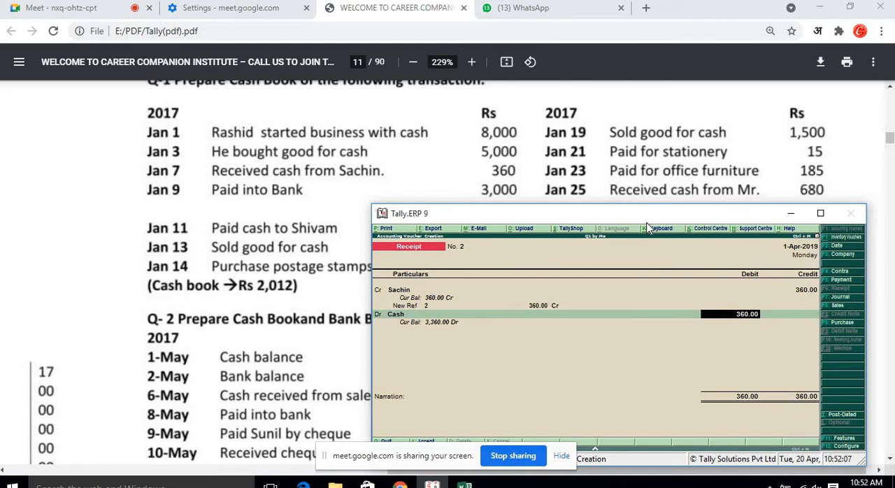
click(821, 213)
drag(118, 103, 112, 302)
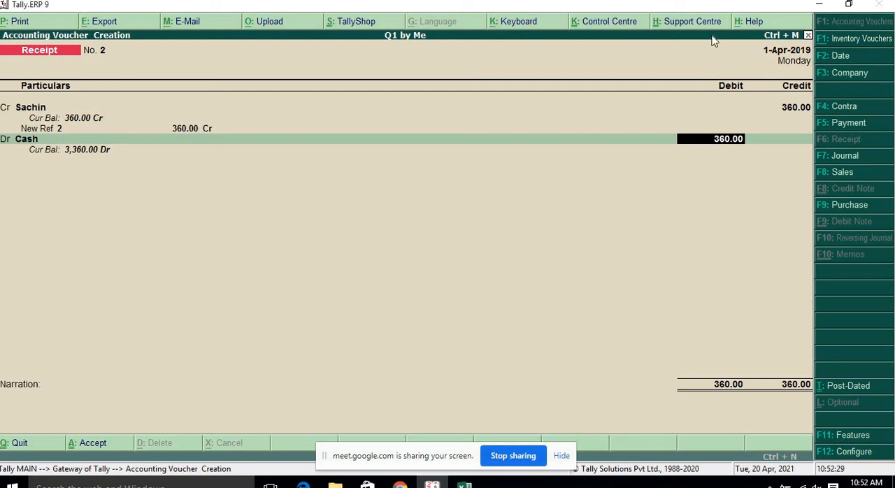
click(846, 19)
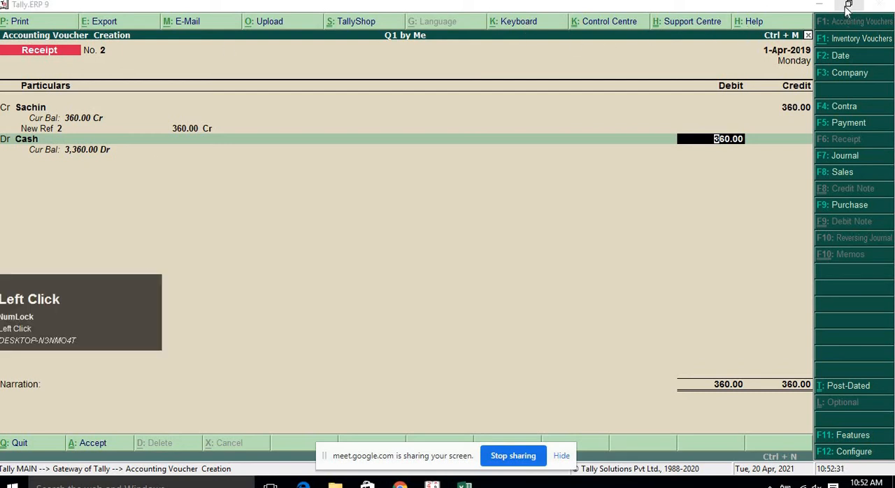
click(848, 5)
key(Return)
key(Return)
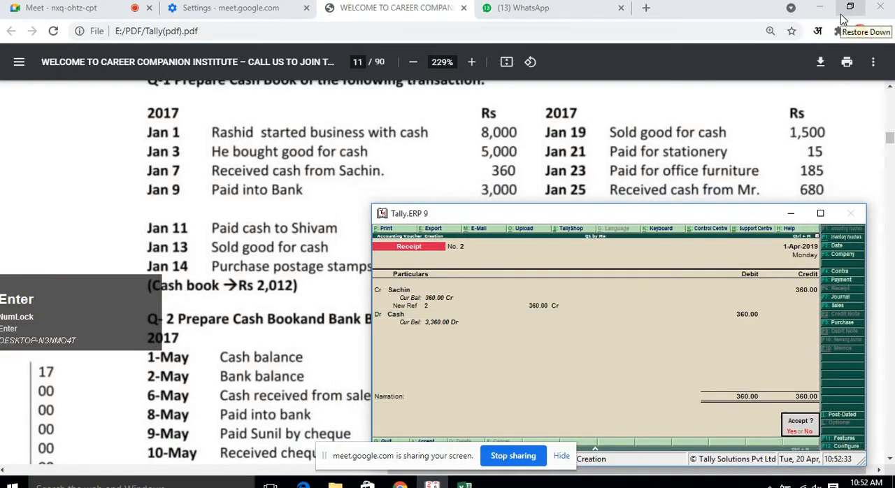
key(Return)
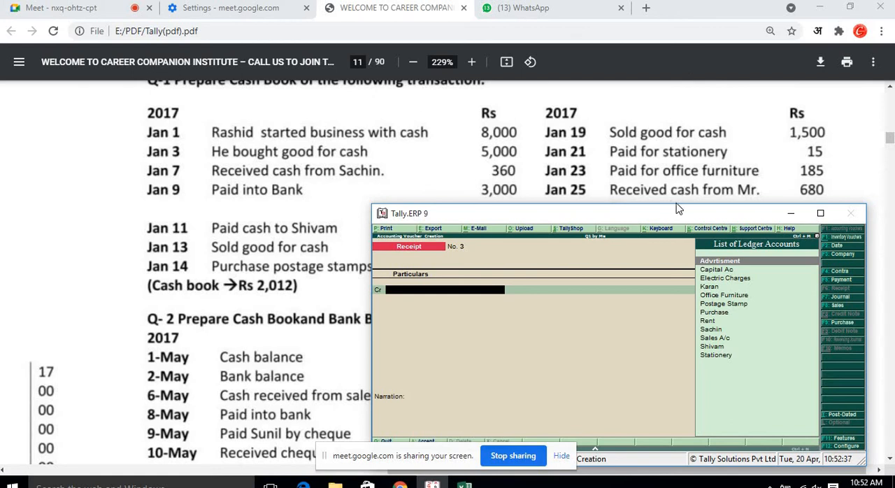
Start a Contra voucher crediting Cash with 3000.
drag(673, 213, 686, 204)
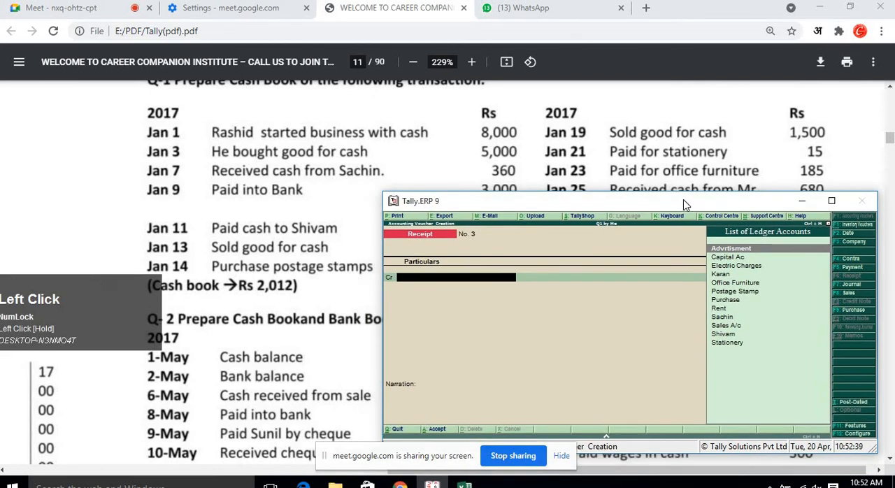
key(F4)
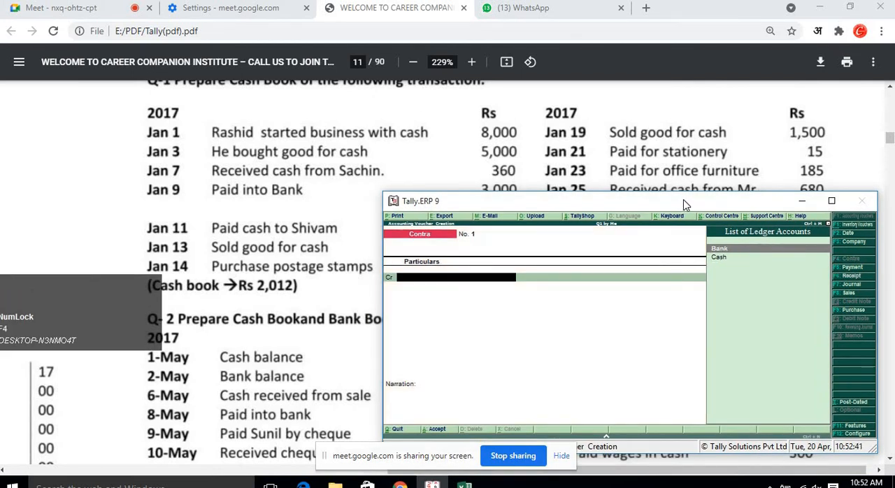
key(Down)
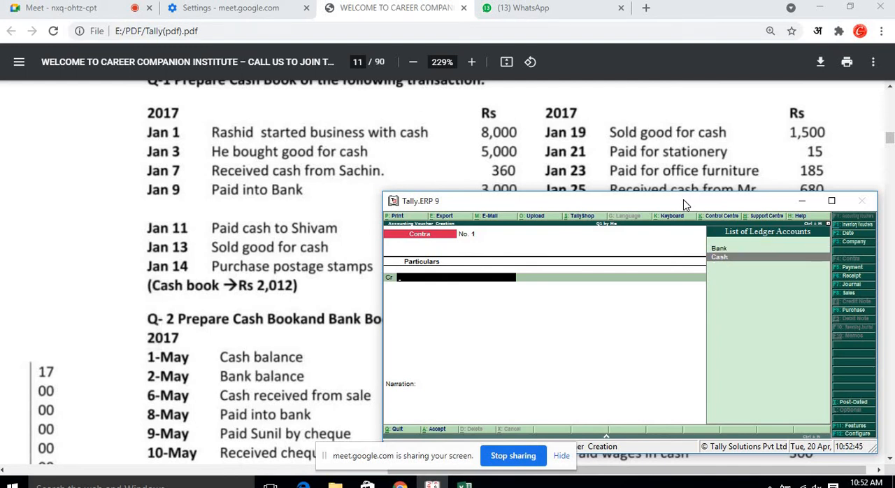
key(Return)
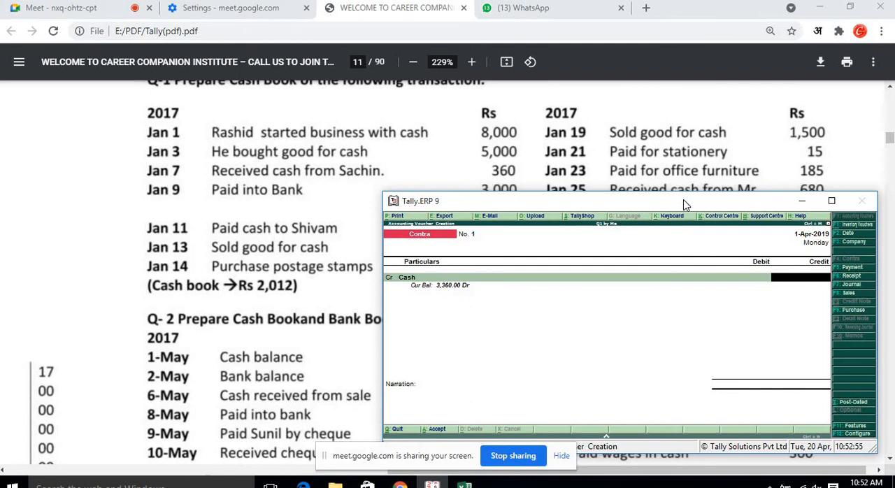
drag(685, 203, 684, 207)
text(3000)
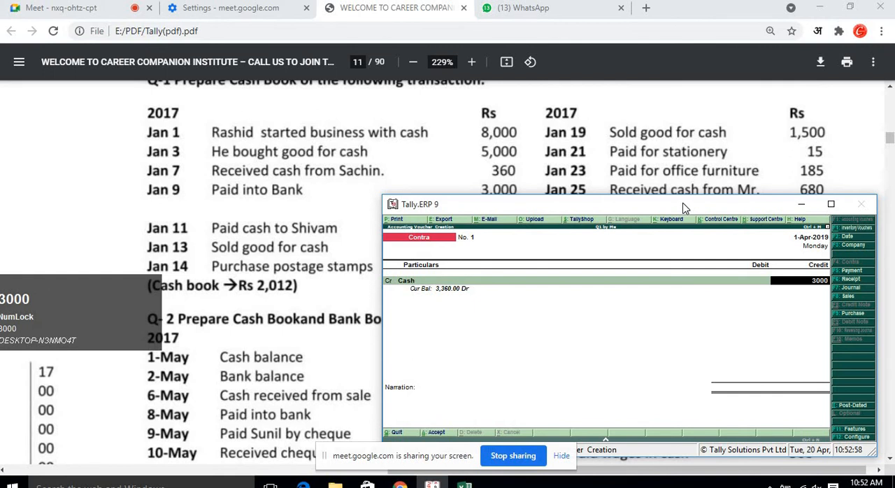
key(Return)
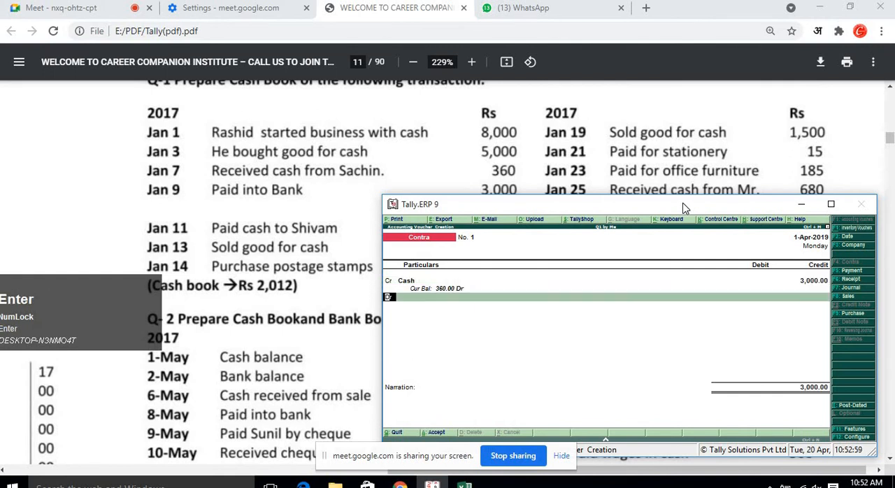
Debit the Bank ledger for 3,000 in the contra voucher.
text(c)
key(Return)
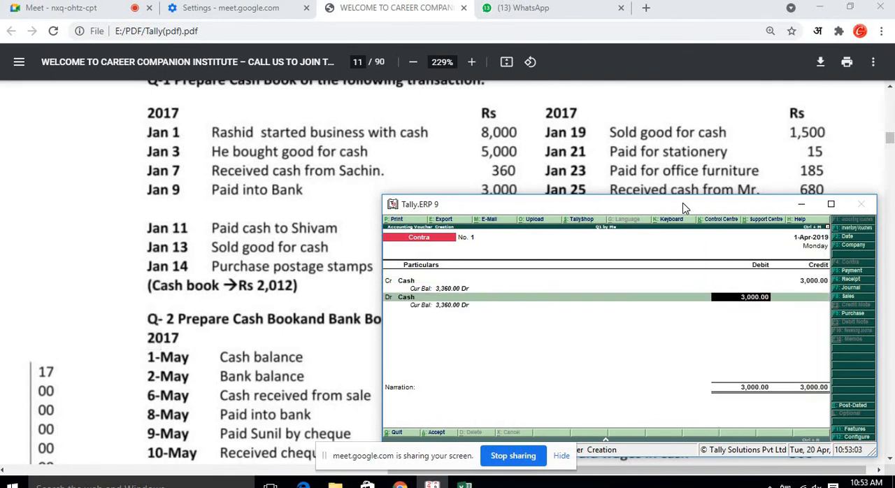
key(BackSpace)
key(Up)
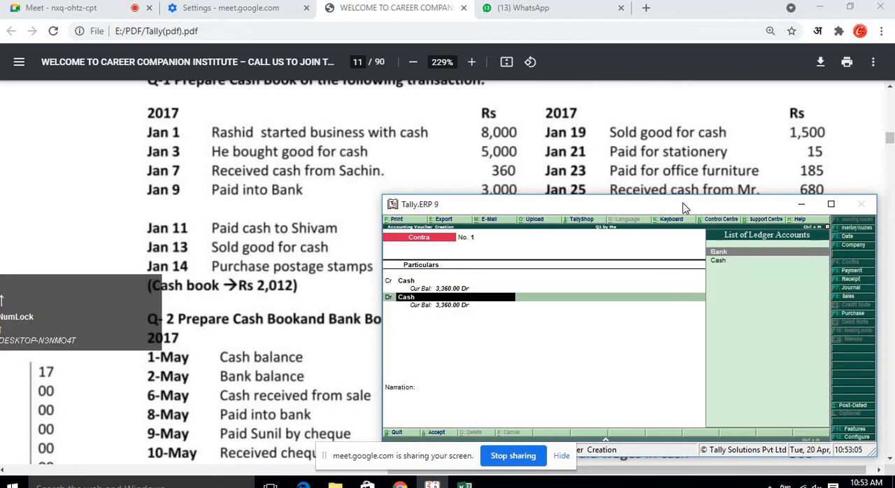
key(Return)
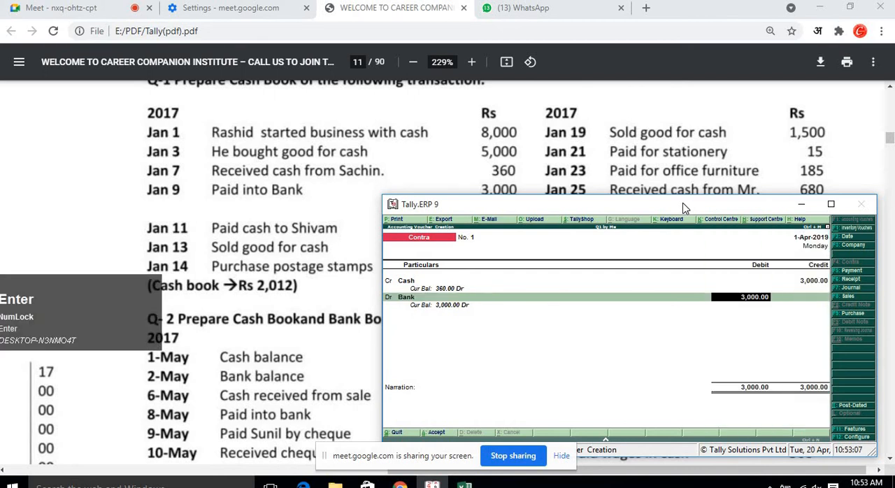
Enter the Bank denominations as one 2000 note and two 1000 notes, then accept the contra voucher.
key(Return)
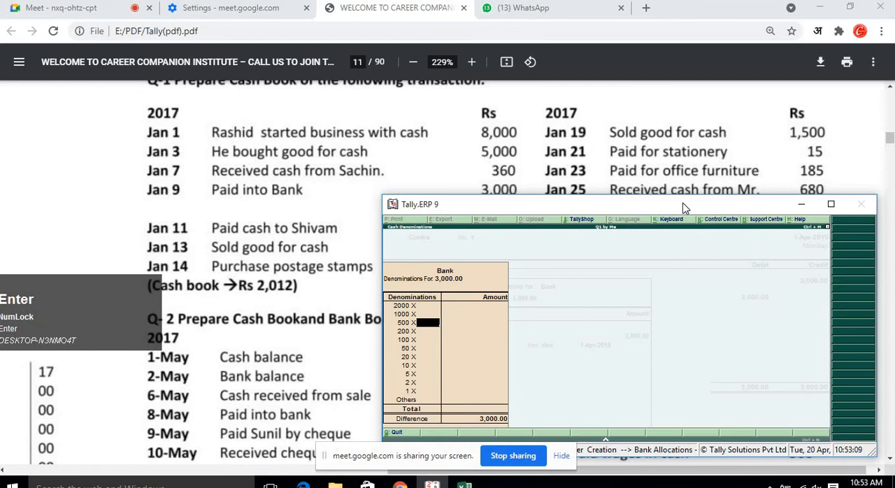
key(Up)
key(Up)
text(1)
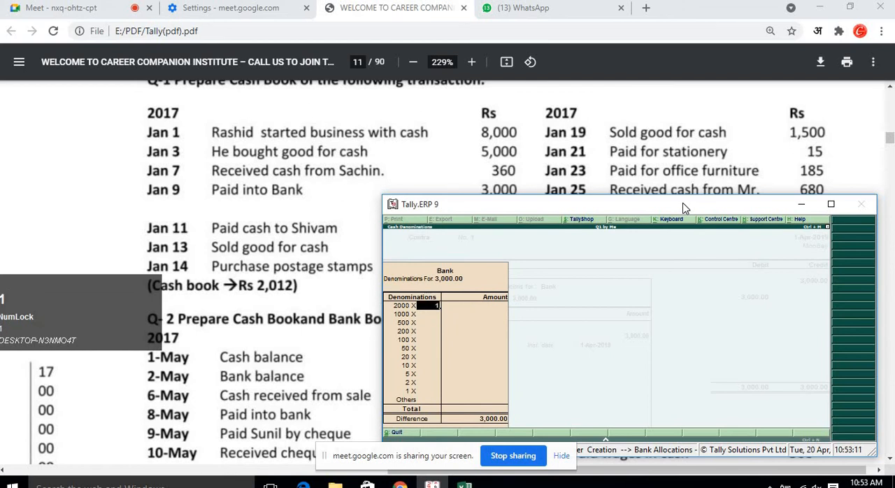
key(Return)
key(Return)
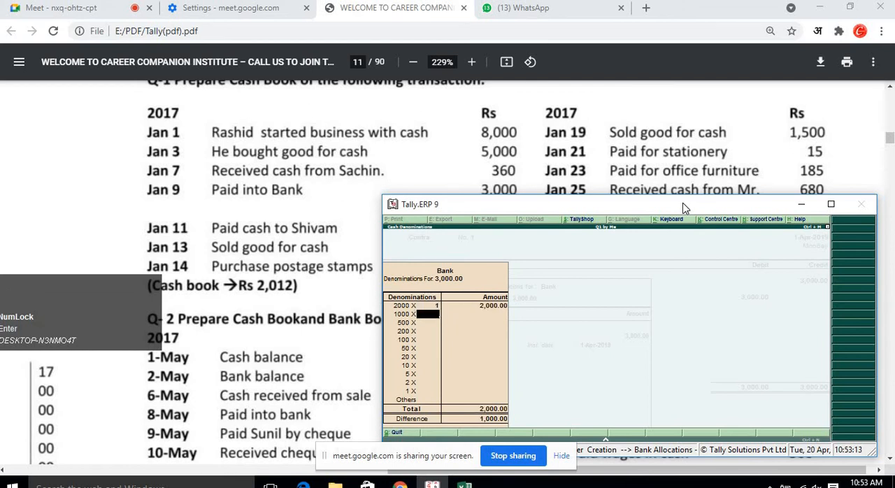
text(2)
key(Return)
key(Return)
key(Return)
key(Return)
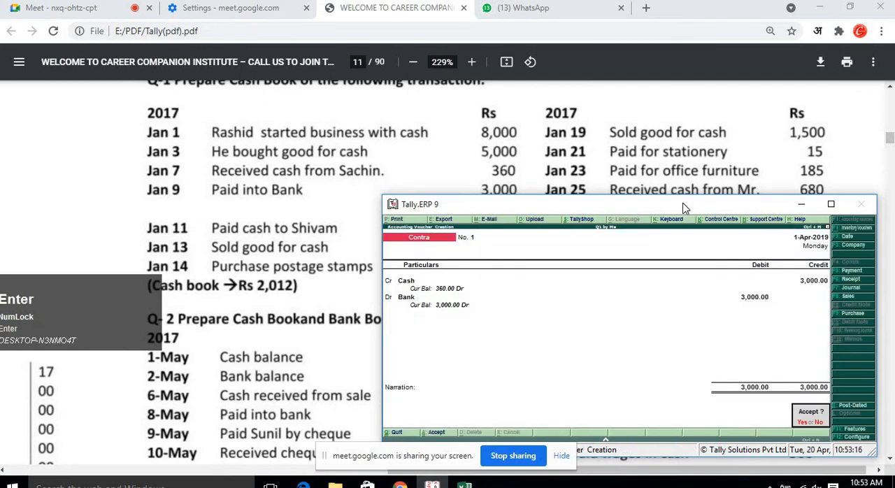
key(Return)
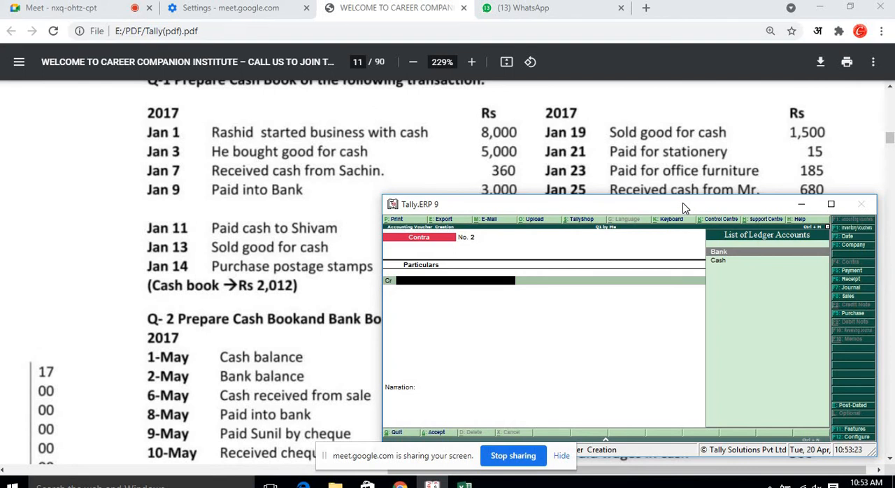
Start a Payment voucher debiting Shivam with 215.
key(F5)
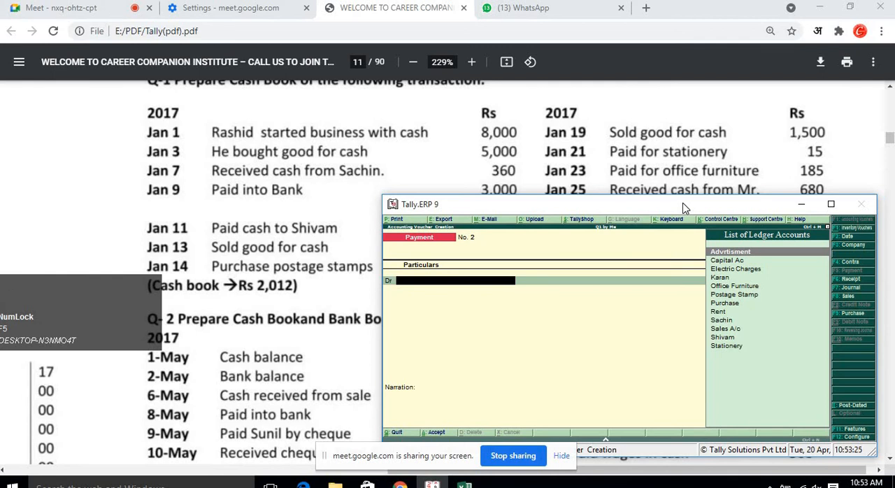
key(Down)
key(Down)
key(Down)
key(Down)
key(Down)
key(Down)
key(Down)
key(Down)
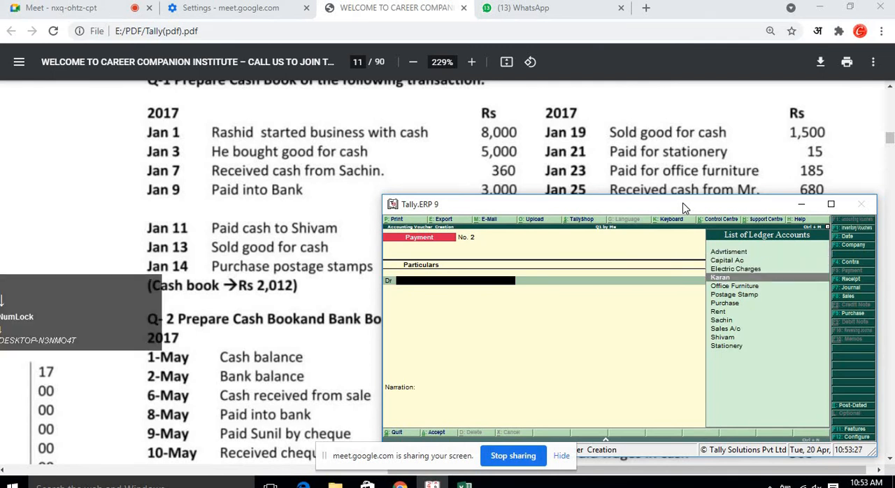
key(Down)
key(Down)
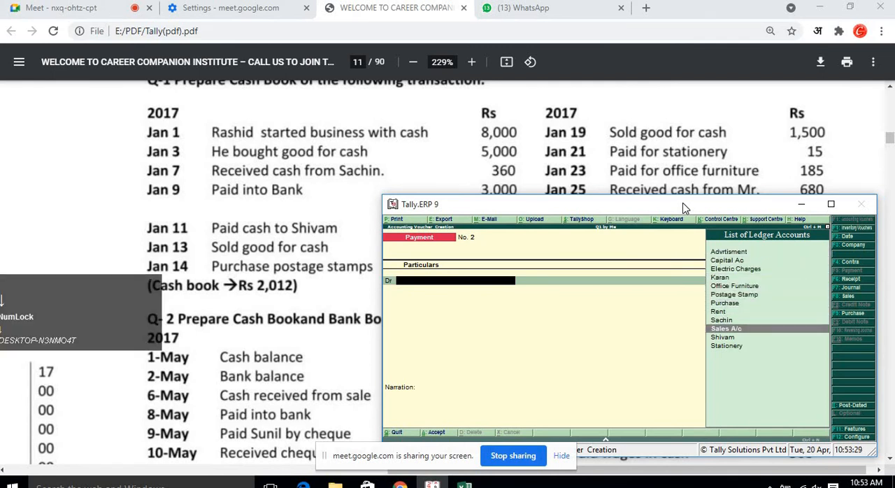
key(Return)
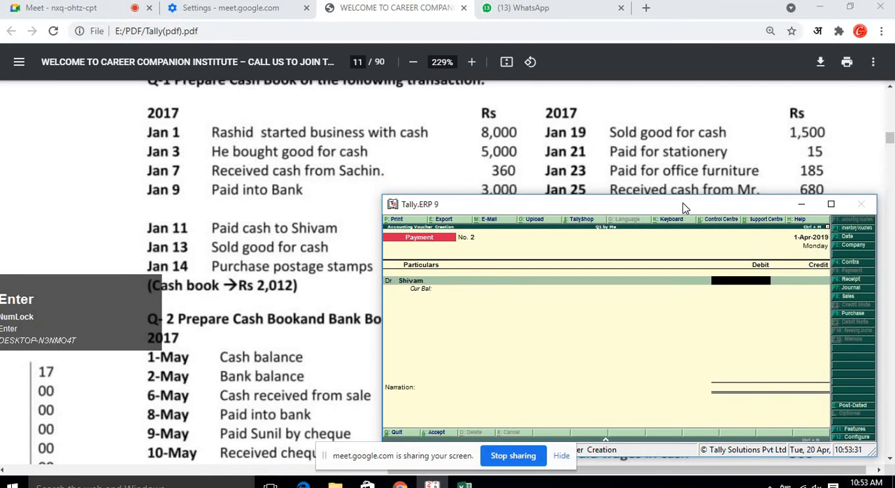
click(682, 221)
drag(682, 209, 665, 212)
scroll(603, 152, down, 1)
scroll(603, 152, down, 2)
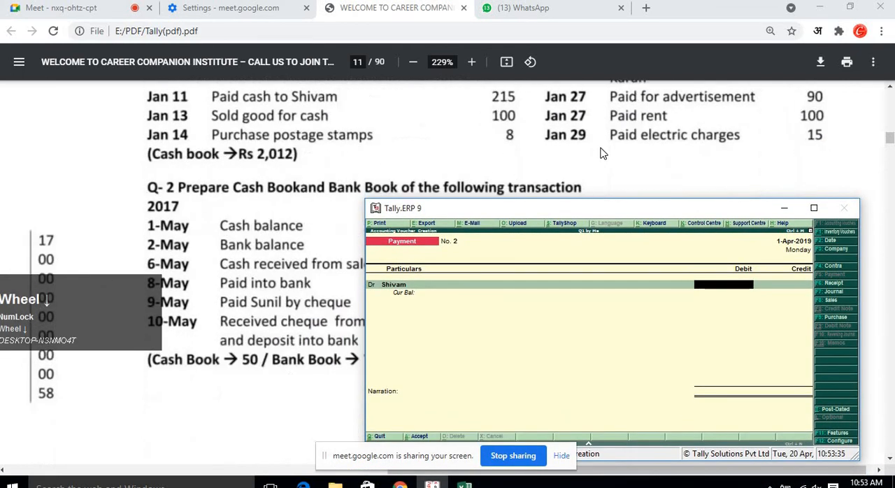
text(215)
key(Return)
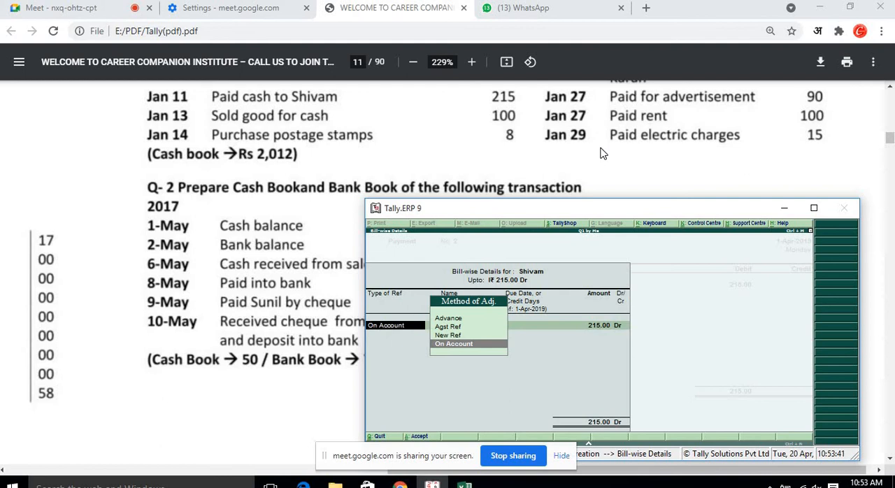
Allocate Shivam's 215 bill-wise as a New Ref.
key(Up)
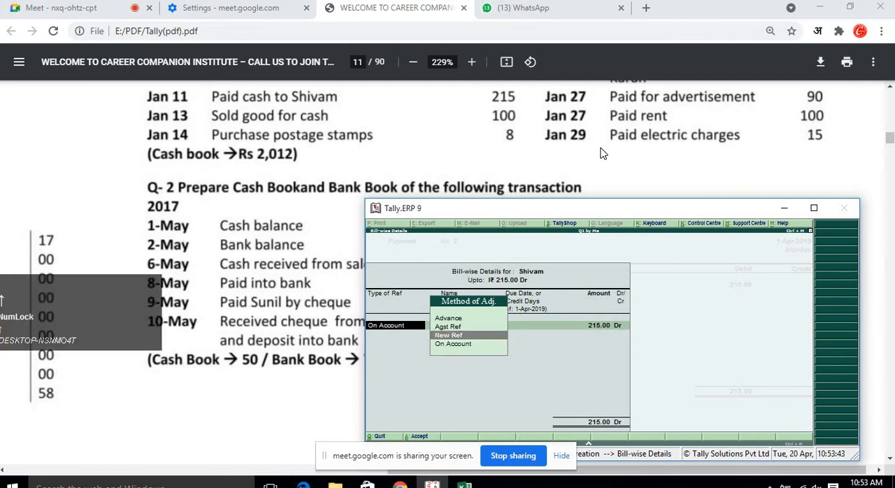
key(Return)
key(Return)
key(Return)
key(Return)
key(Return)
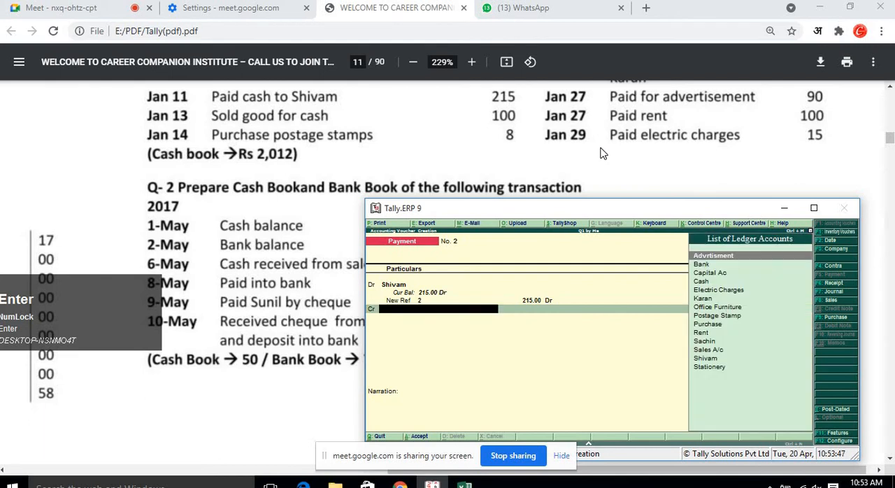
Credit Cash for 215 and accept the payment voucher.
key(Down)
key(Down)
key(Down)
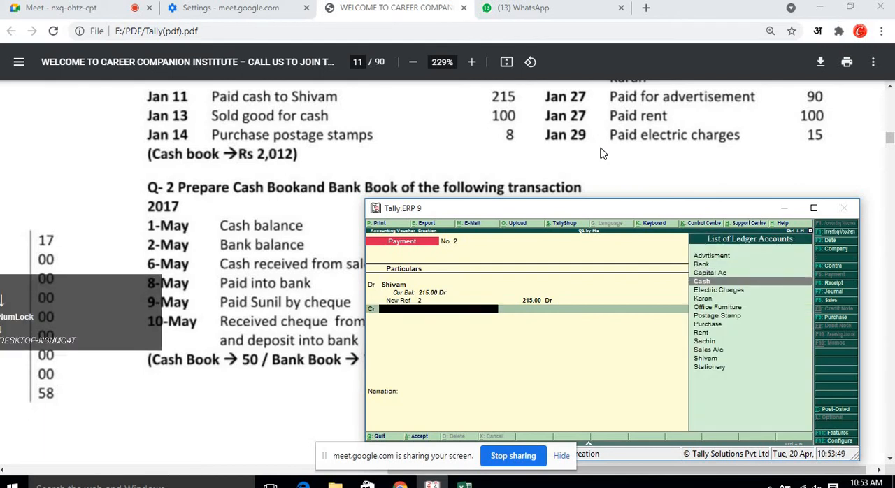
key(Return)
key(Return)
key(Return)
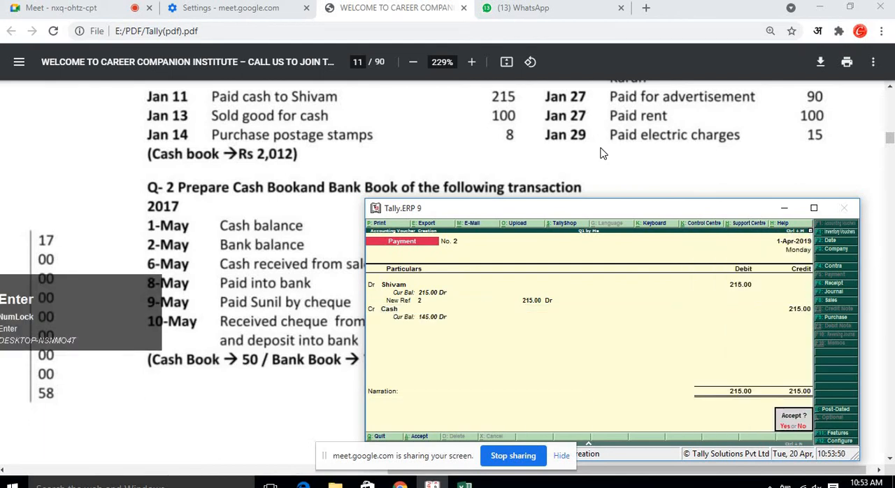
key(Return)
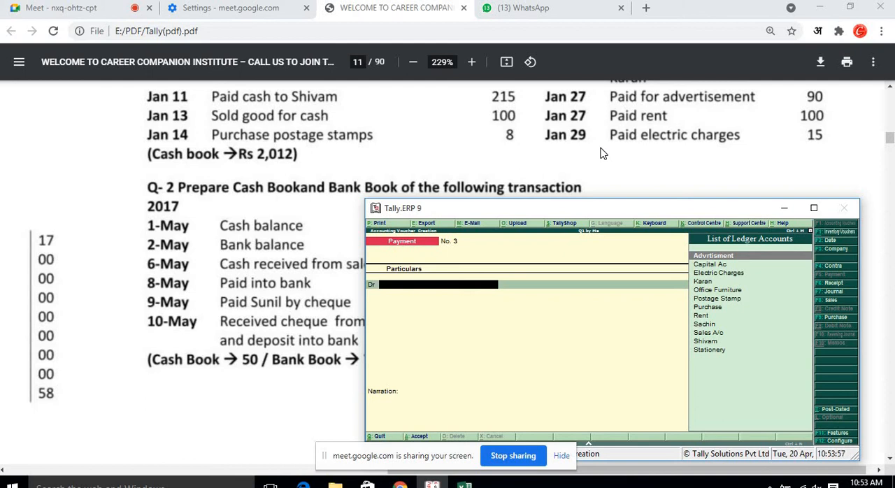
Start a Receipt voucher crediting Sales A/c with 100.
key(F6)
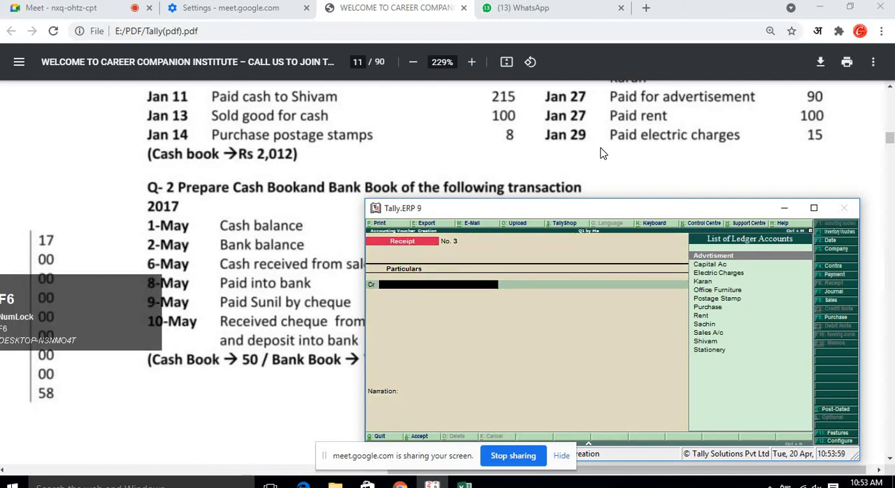
key(Down)
key(Down)
key(Down)
key(Down)
key(Down)
key(Down)
key(Down)
key(Down)
key(Down)
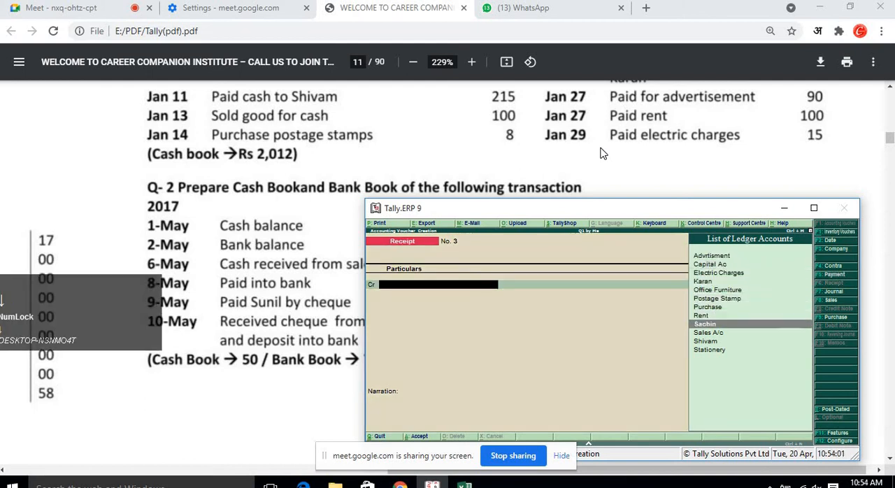
key(Return)
key(Return)
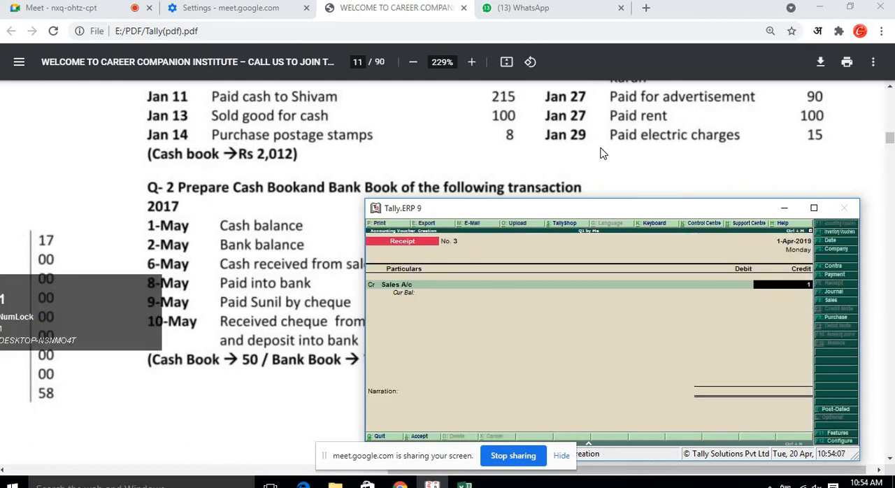
text(100)
key(Return)
key(Return)
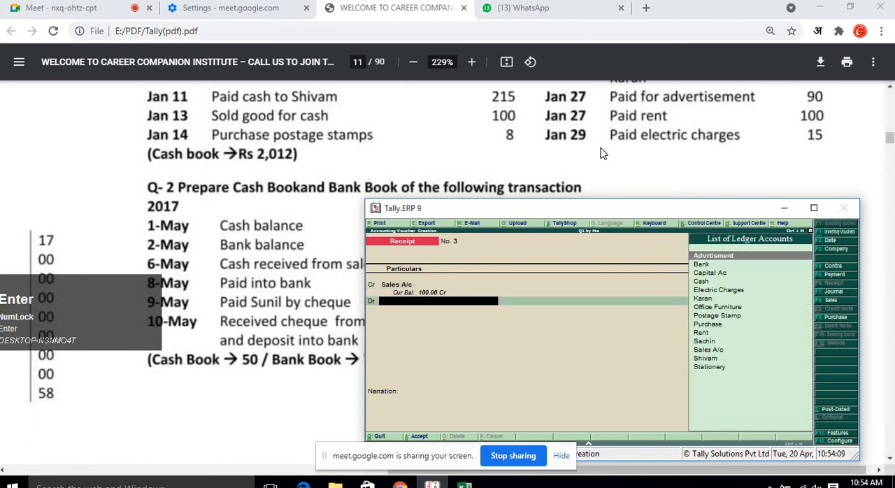
Debit Cash for 100 and accept the receipt voucher.
key(Down)
key(Down)
key(Down)
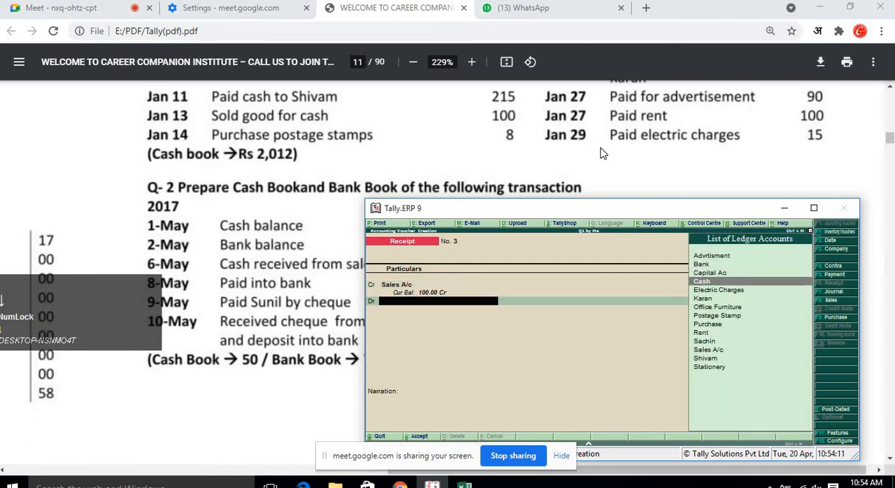
key(Return)
key(Return)
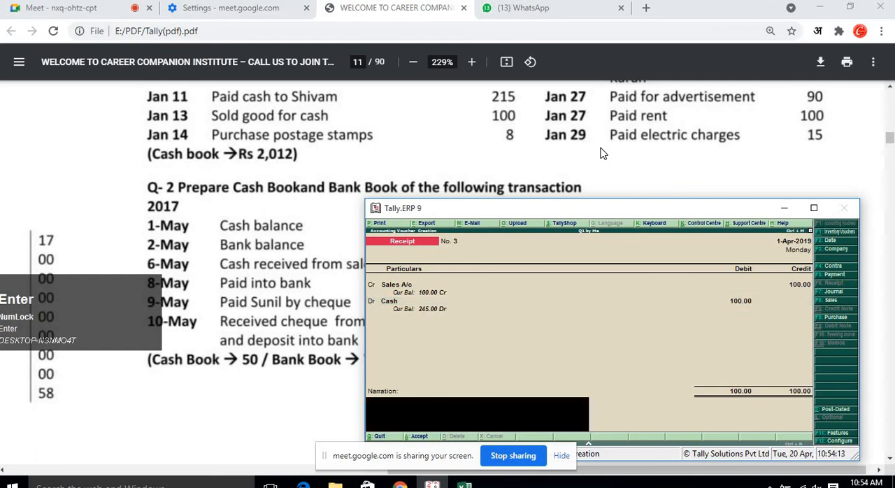
key(Return)
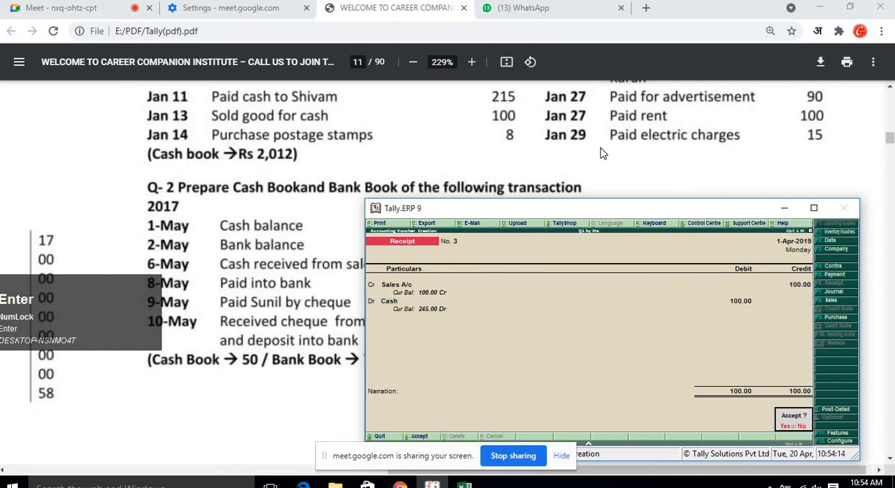
key(Return)
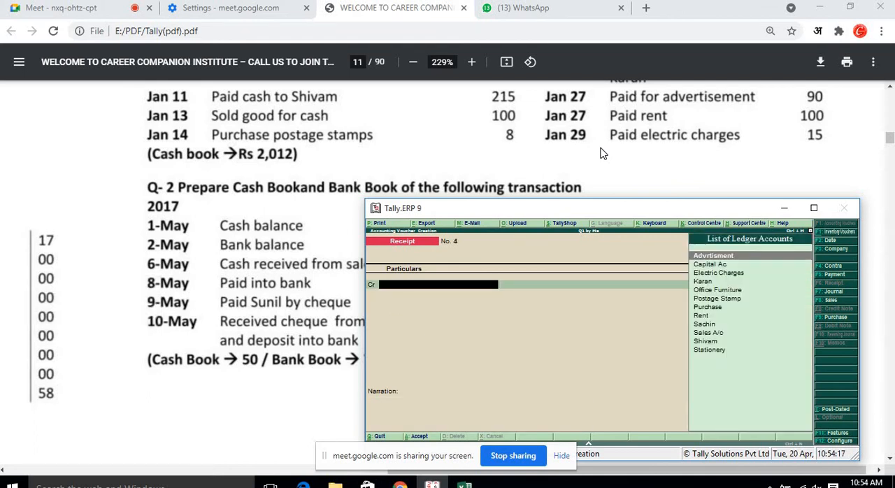
Start a Payment voucher debiting Postage Stamp with 8.
key(F5)
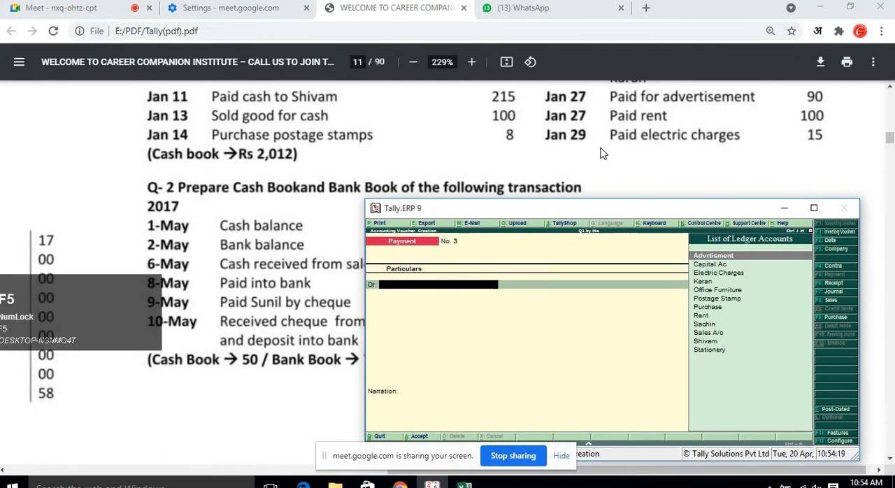
key(Down)
key(Down)
key(Down)
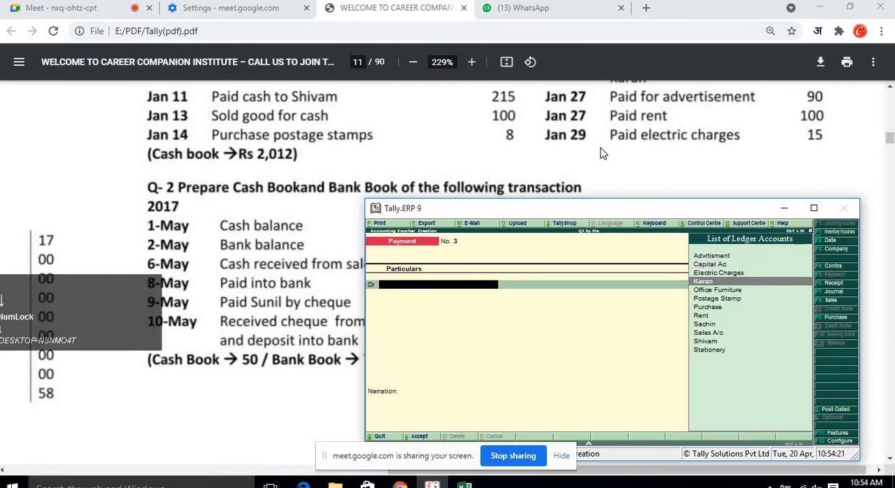
text(p)
key(Down)
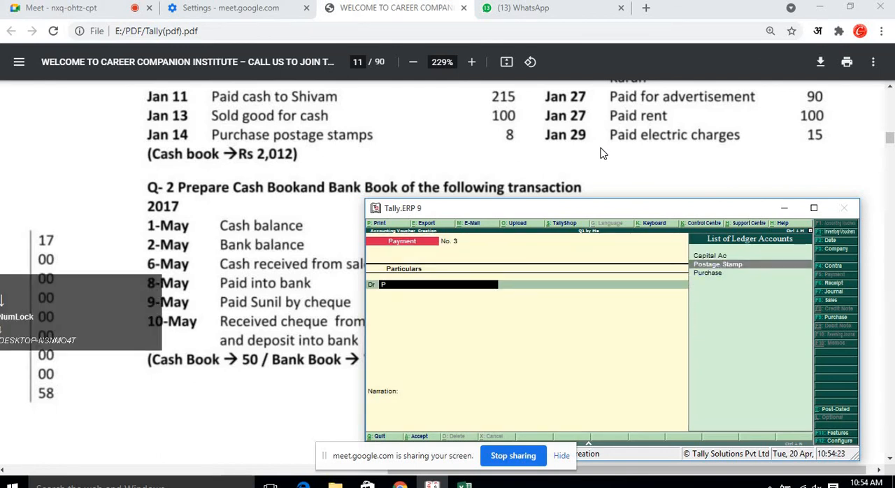
key(Return)
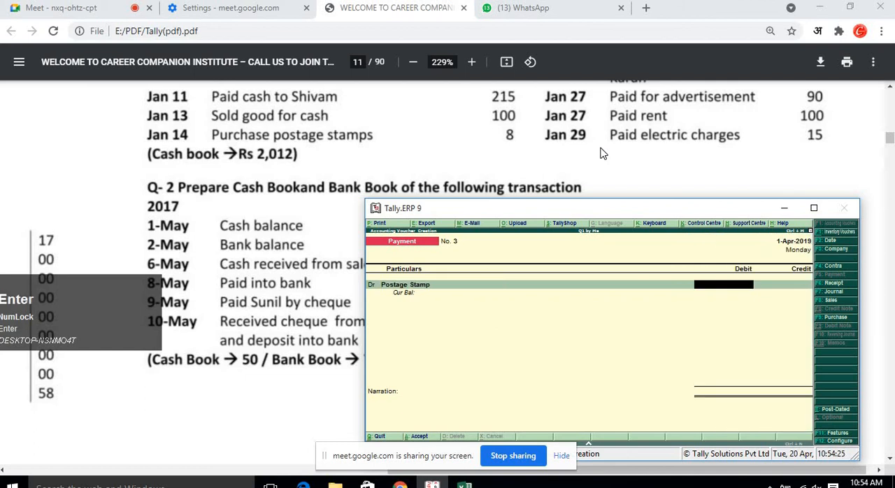
text(8)
key(Return)
Credit Cash for 8 and accept the payment voucher.
key(Return)
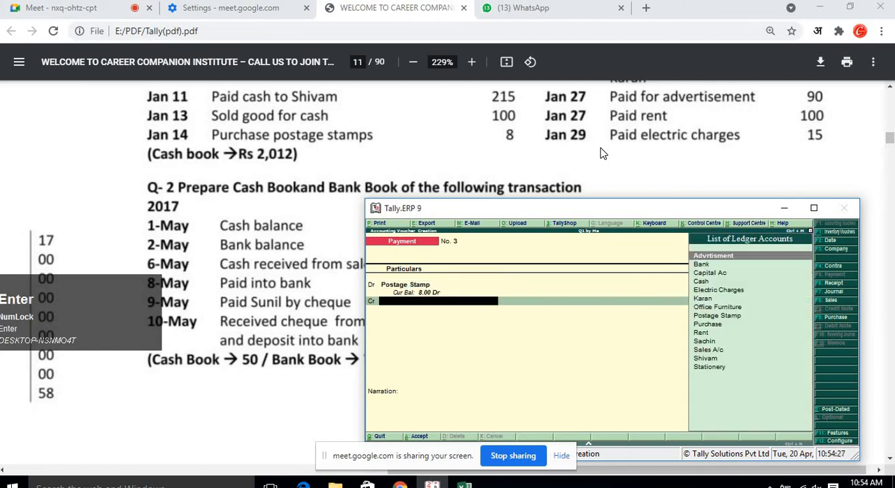
key(Down)
key(Down)
key(Down)
key(Return)
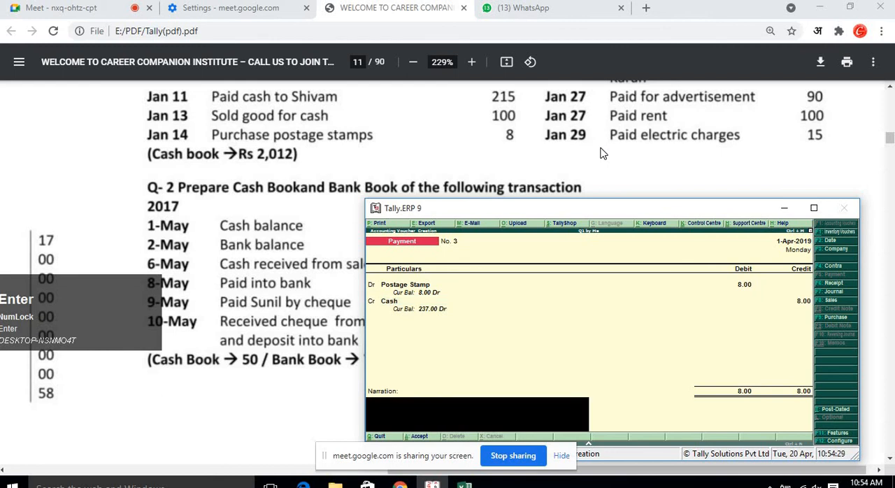
key(Return)
key(Return)
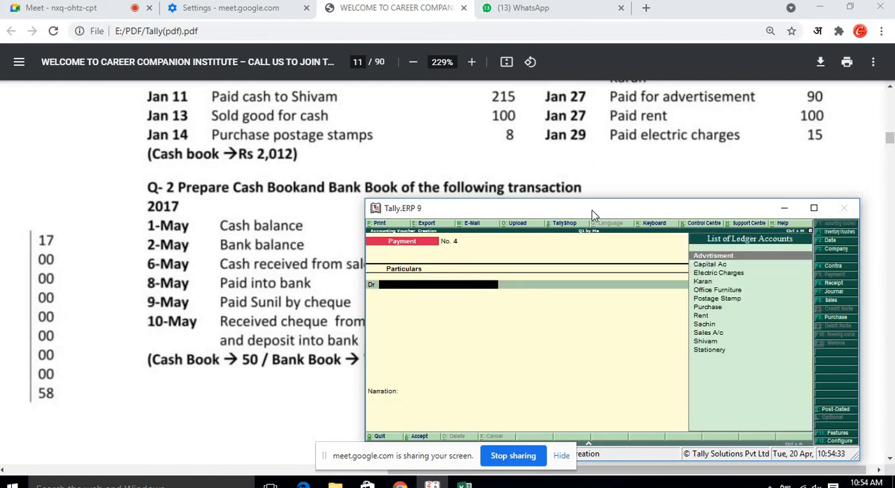
Move and enlarge the Tally window beside the Q-1 transaction list.
drag(595, 208, 242, 145)
scroll(559, 152, up, 3)
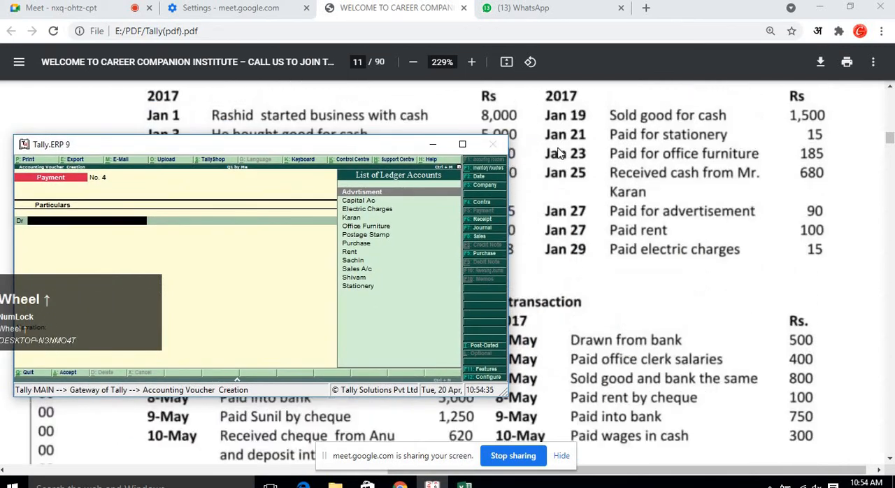
drag(392, 151, 487, 175)
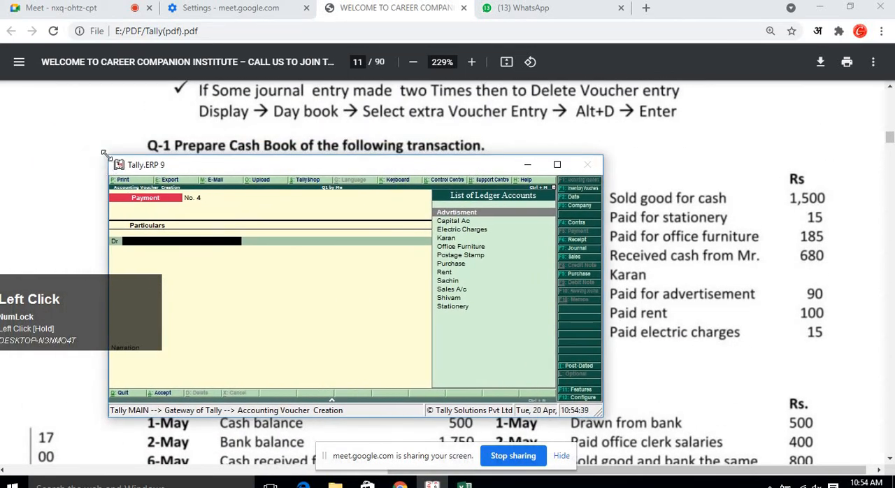
drag(107, 156, 18, 108)
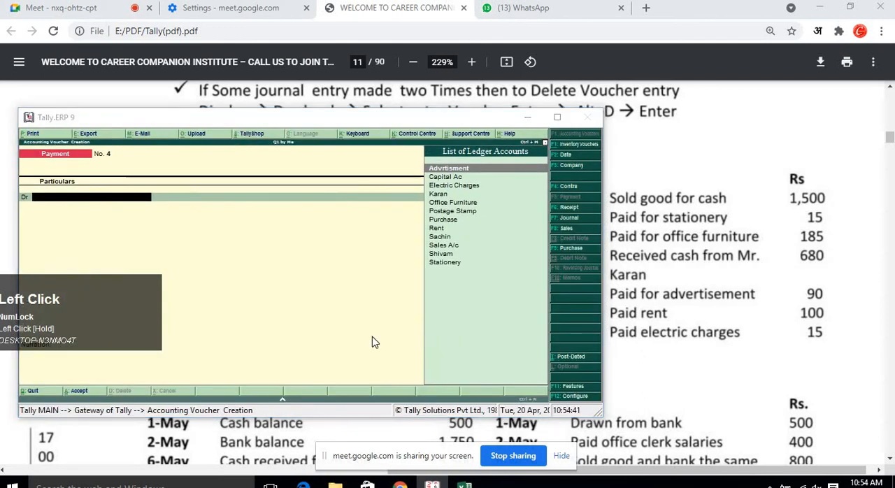
click(721, 365)
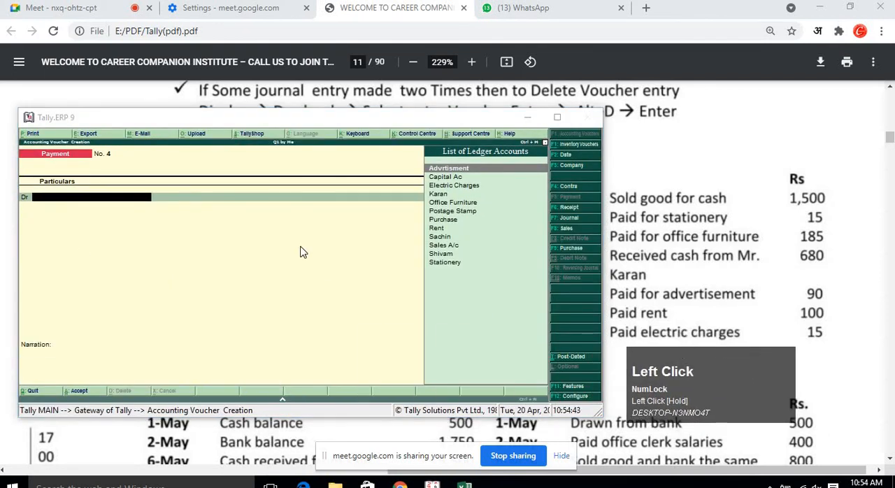
Start a Receipt voucher crediting Sales A/c with 1,500.
click(276, 206)
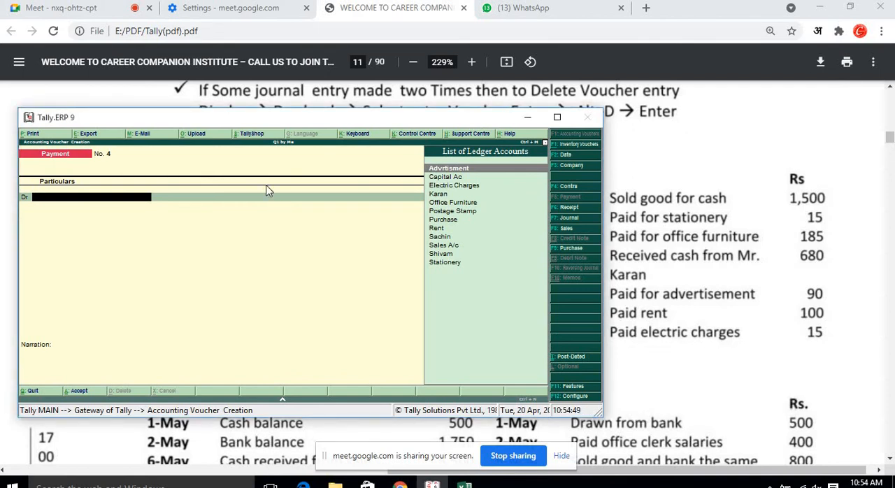
key(F6)
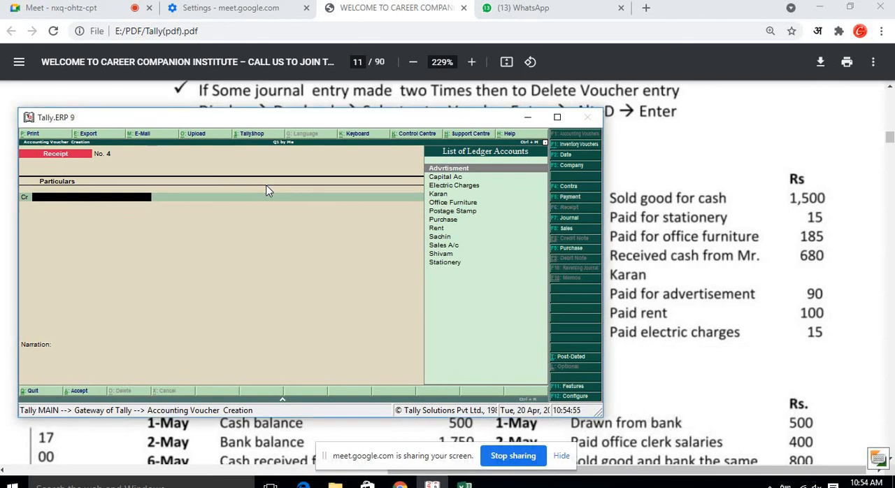
key(Down)
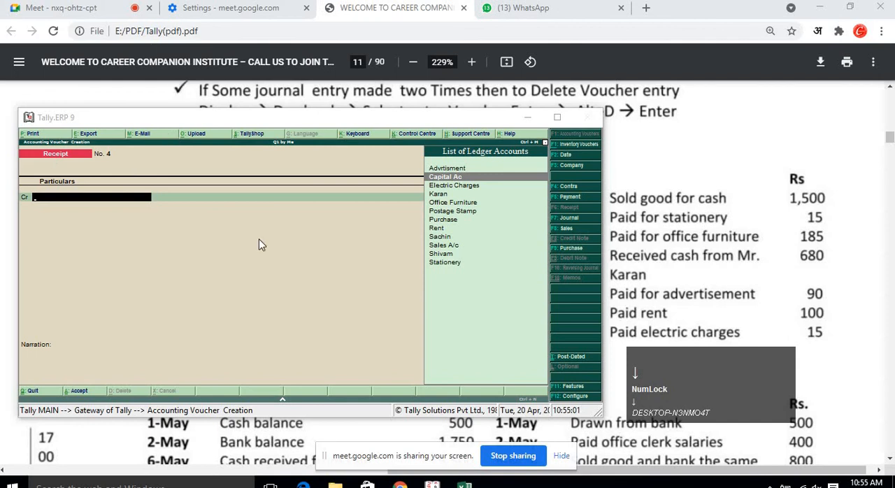
click(322, 270)
key(Down)
key(Down)
key(Down)
key(Down)
key(Down)
key(Down)
key(Down)
key(Down)
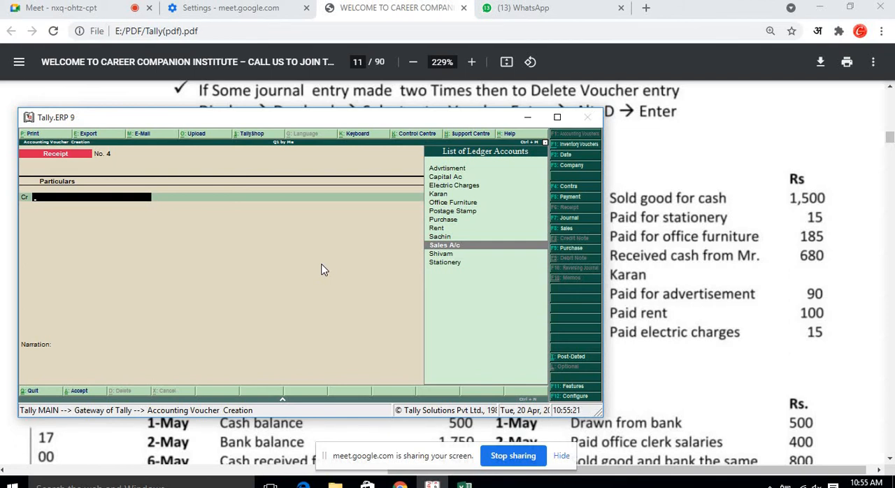
key(Return)
key(Return)
text(15000)
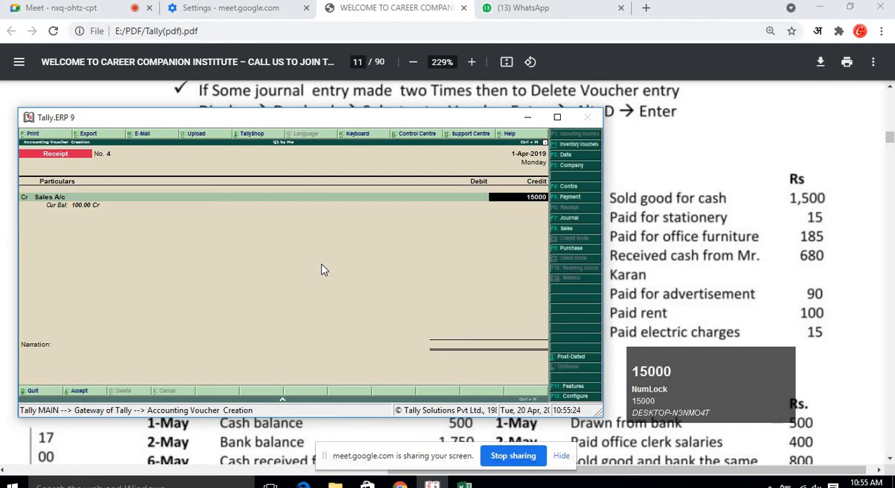
key(BackSpace)
key(Return)
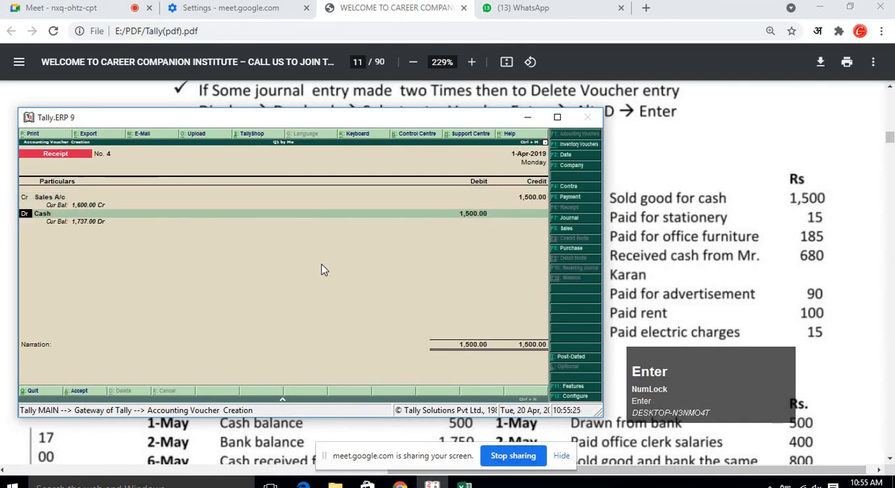
Accept the Cash debit of 1,500, skip the narration and accept the receipt voucher.
key(Return)
key(Return)
key(Return)
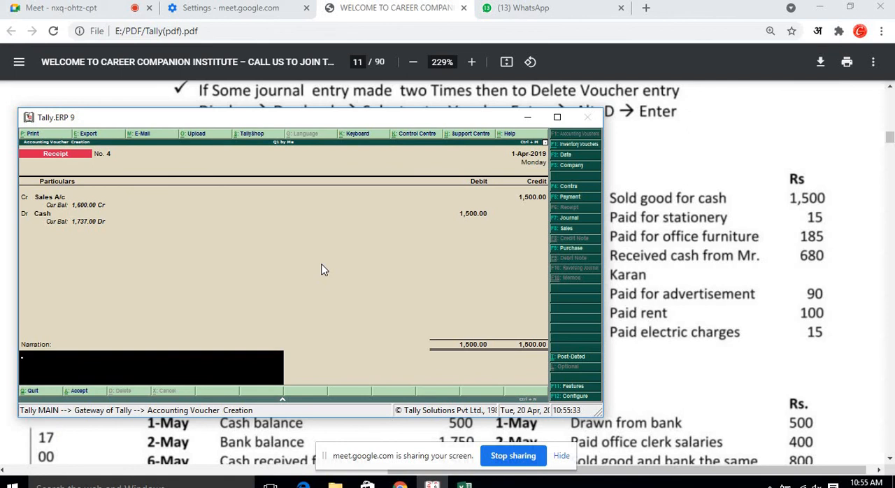
key(Return)
key(Return)
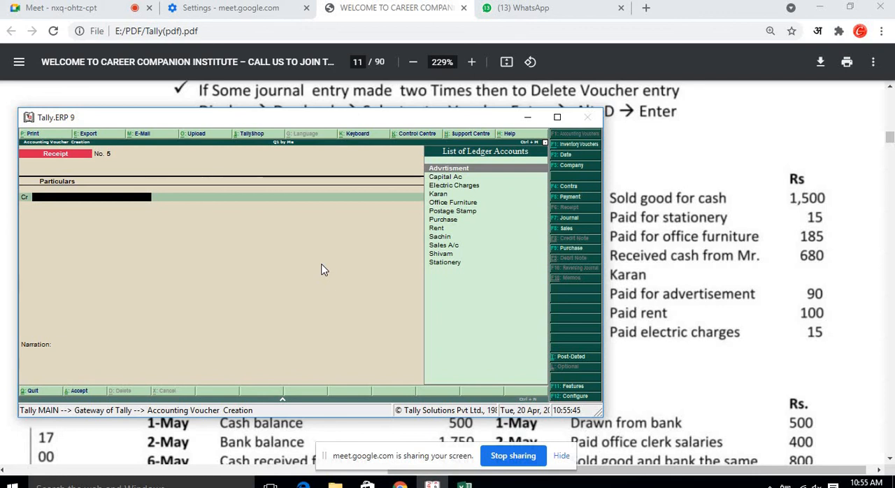
Start a Payment voucher debiting Stationery with 15.
key(F5)
text(Sa)
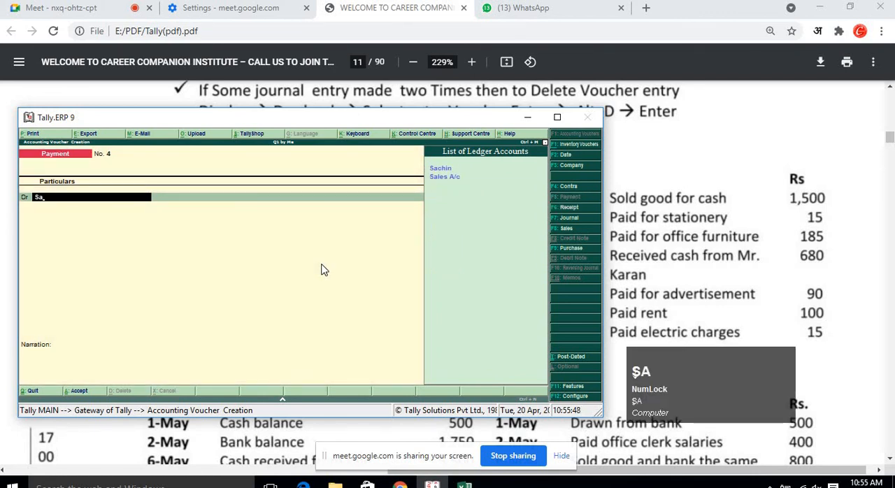
key(Down)
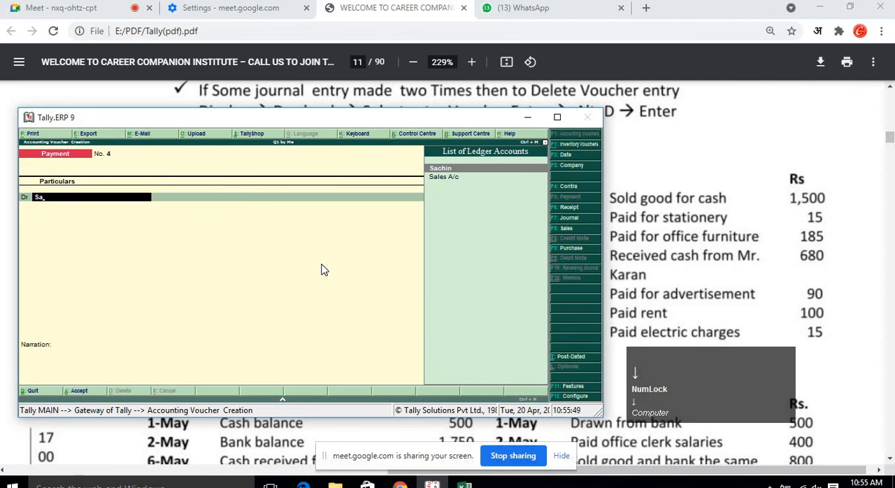
key(BackSpace)
key(BackSpace)
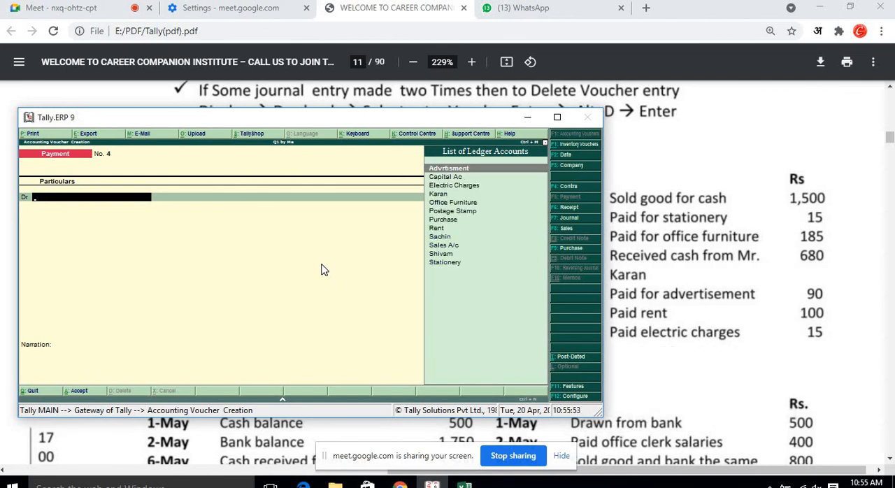
text(S)
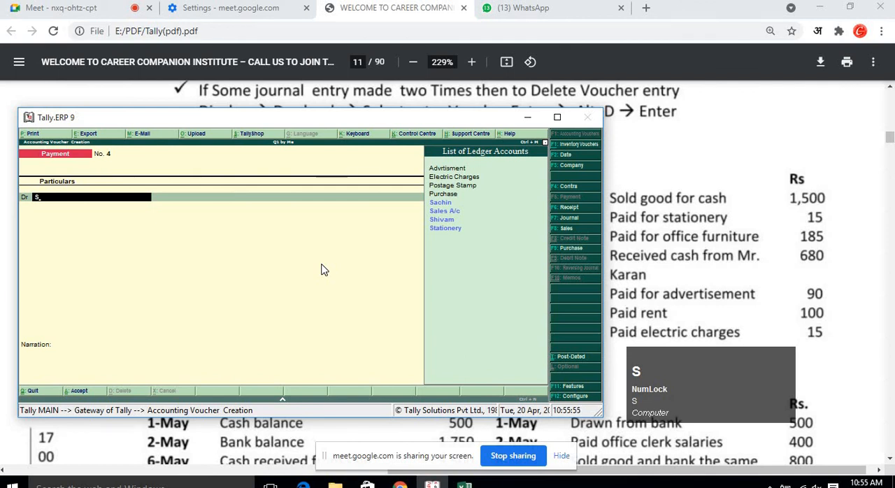
key(Down)
key(Down)
key(Down)
key(Down)
key(Return)
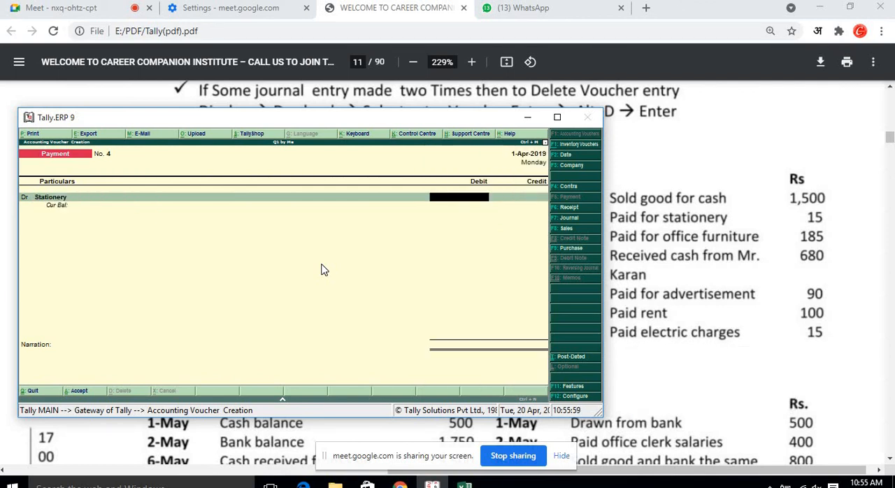
text(15)
key(Return)
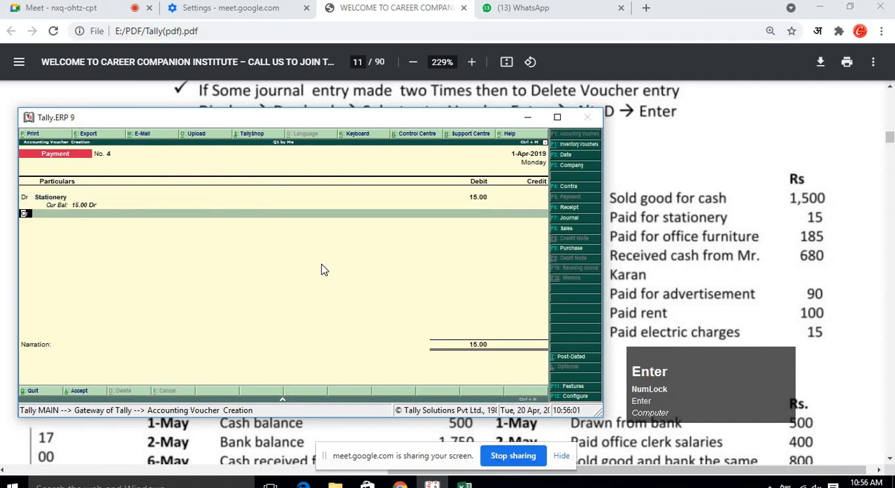
Credit Cash for 15 and accept the payment voucher.
key(Return)
key(Down)
key(Down)
key(Down)
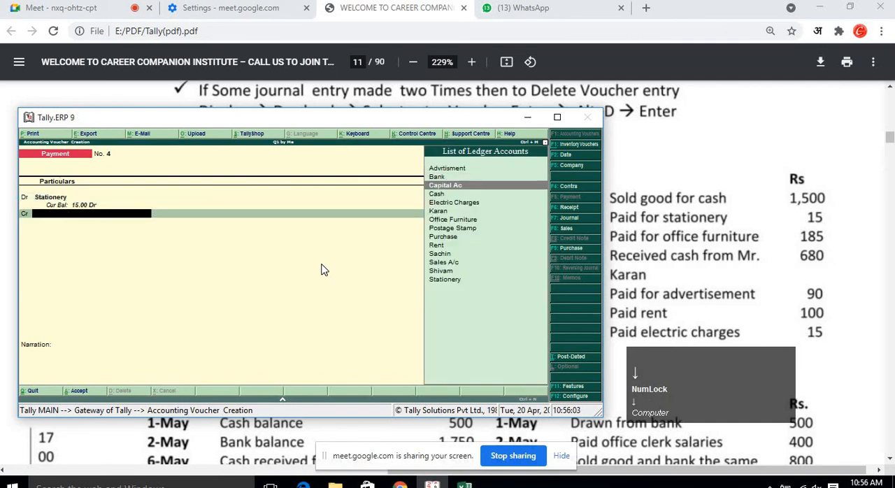
key(Return)
key(Return)
key(Return)
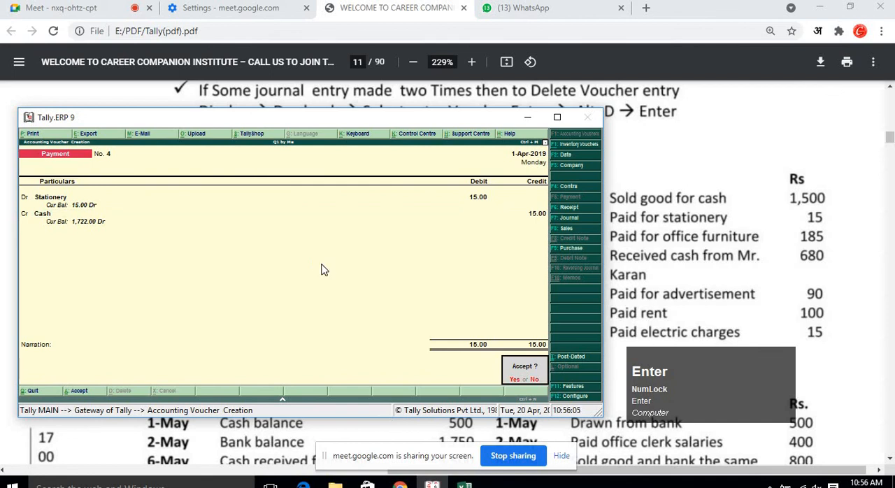
key(Return)
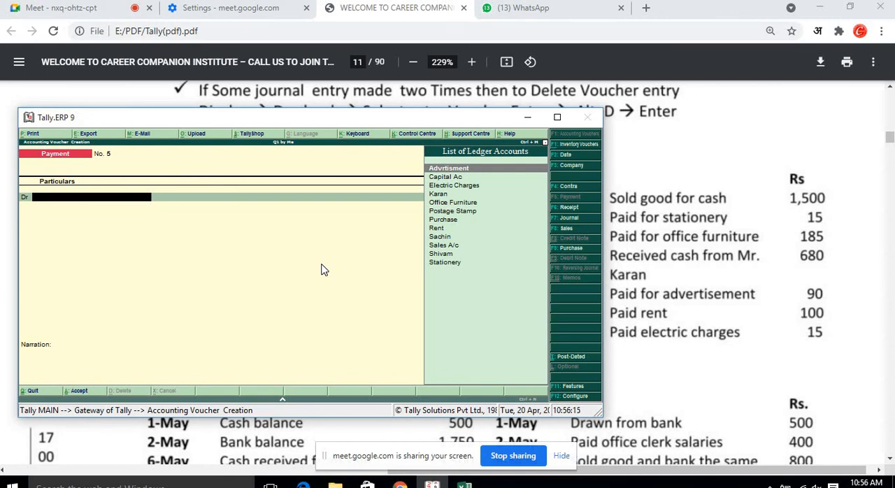
Start the next payment voucher debiting Office Furniture with 185.
text(O)
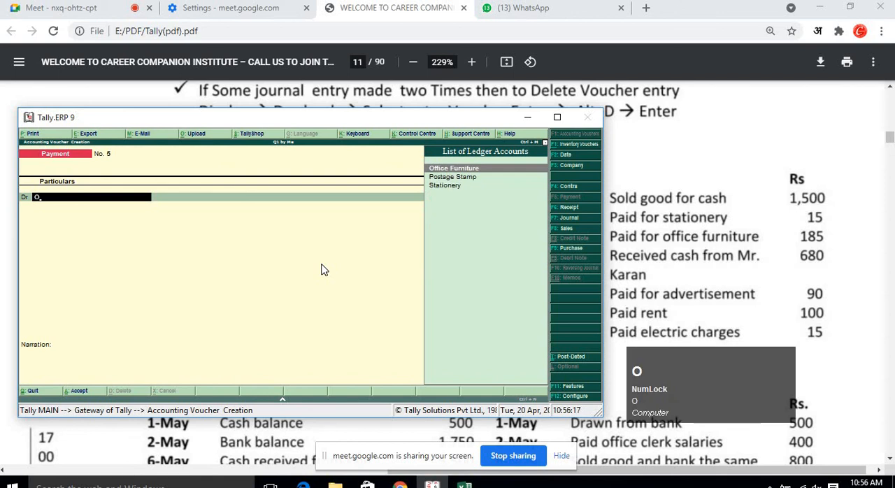
key(Return)
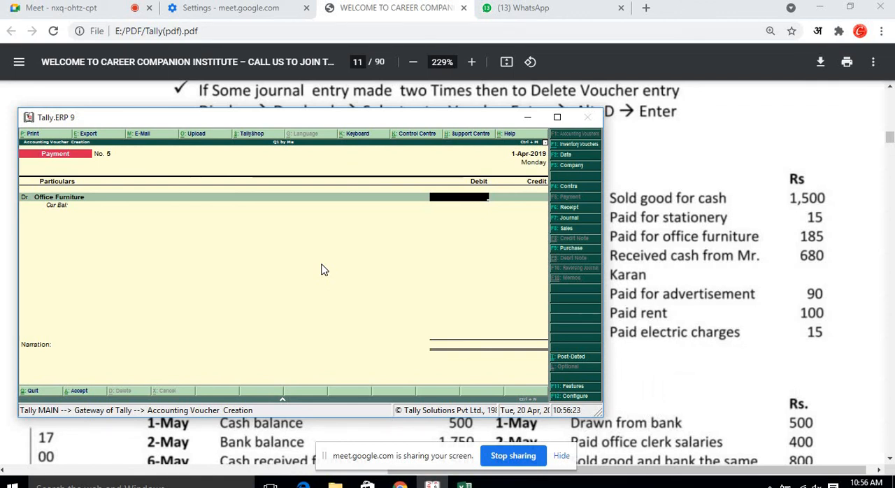
text(1)
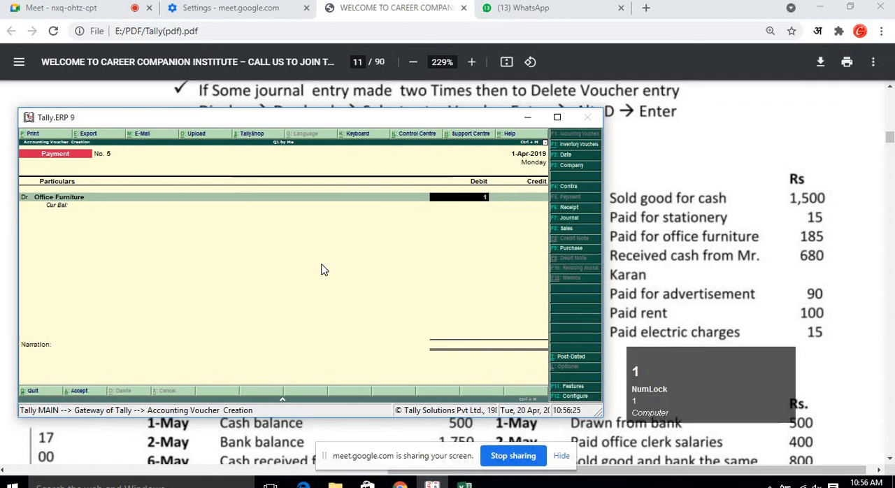
text(85)
key(Return)
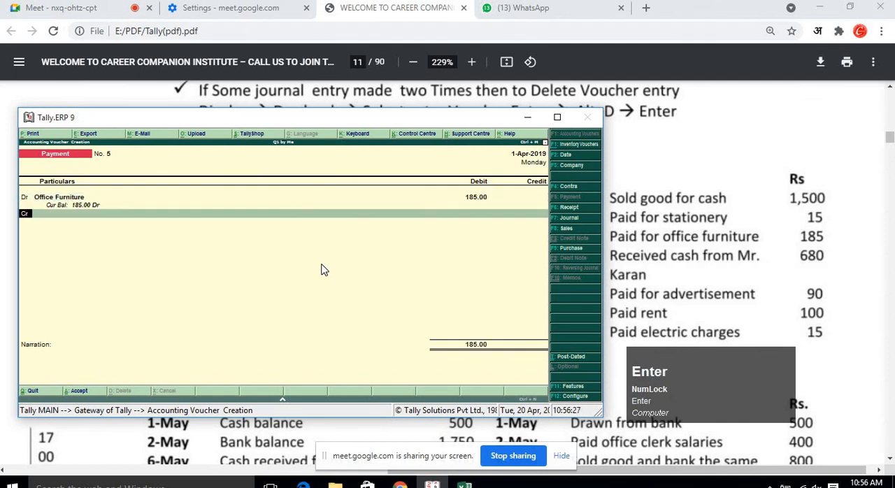
Credit Cash for 185 and accept the payment voucher.
key(Return)
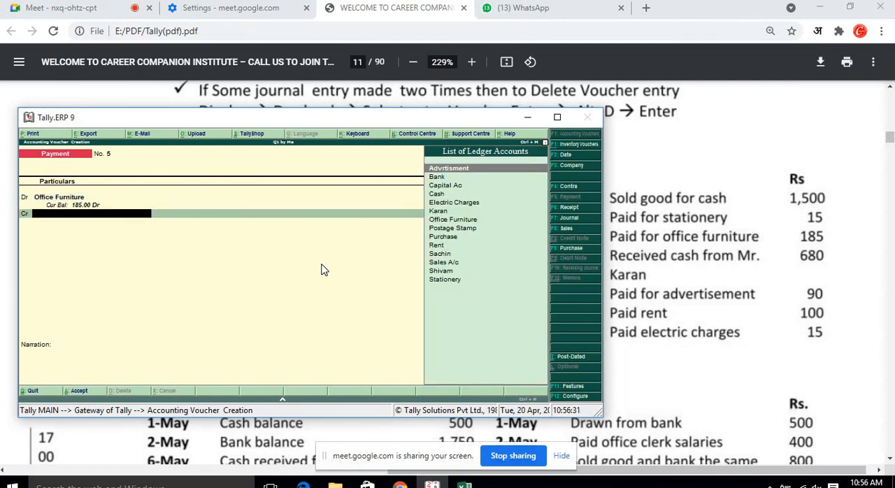
key(Down)
key(Down)
key(Down)
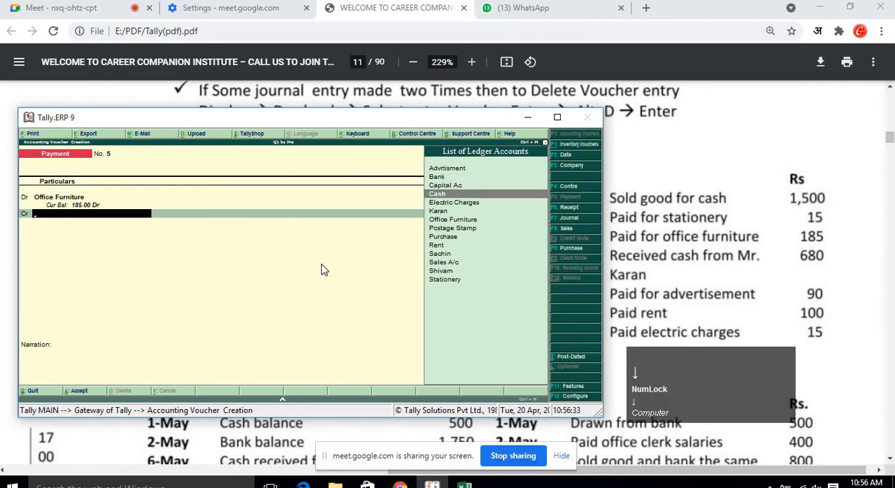
key(Return)
key(Return)
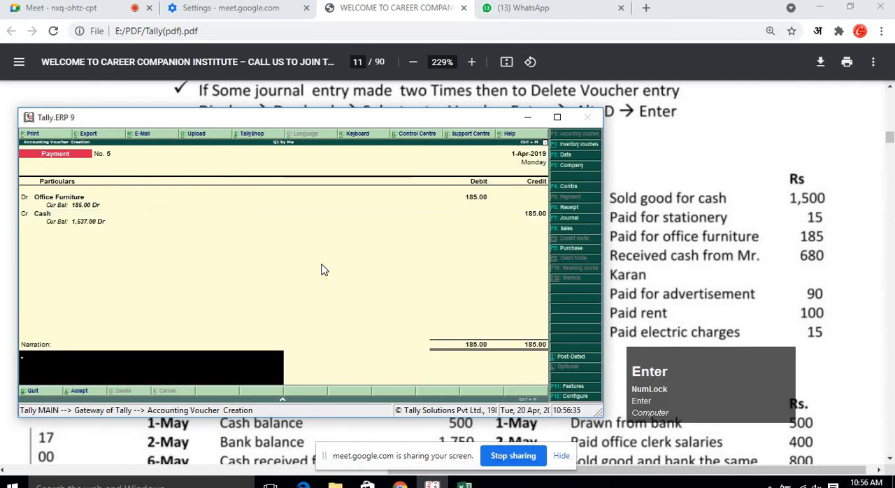
key(Return)
key(Return)
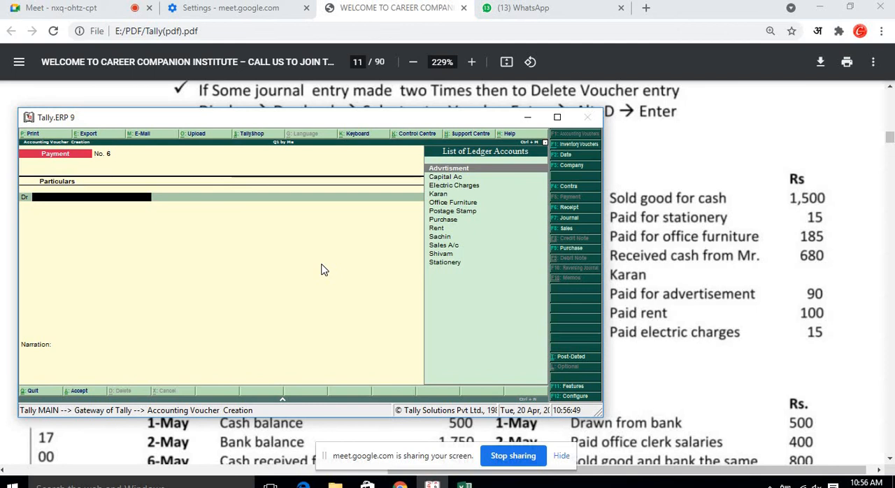
Start a Receipt voucher crediting the ledger of the person cash was received from with 680.
key(F6)
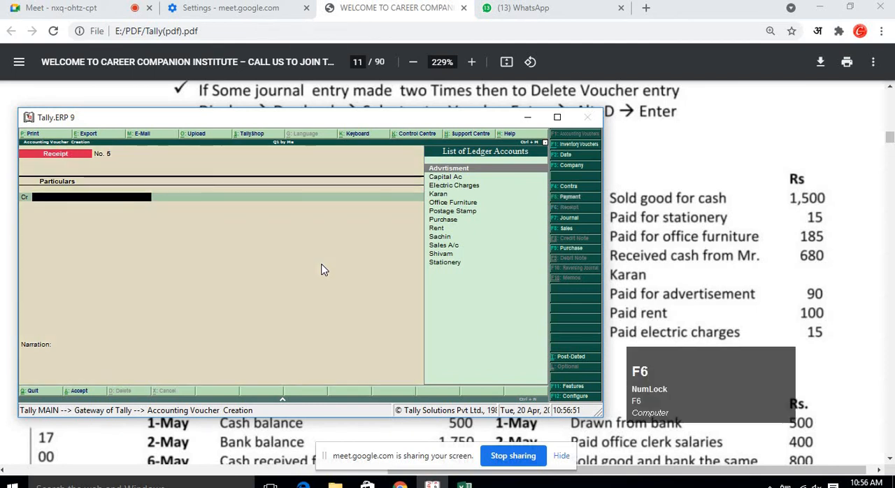
text(k)
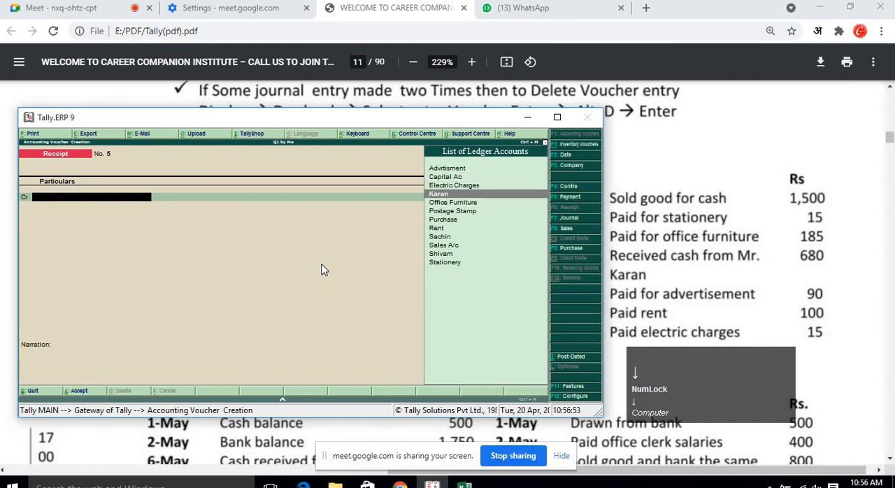
key(Return)
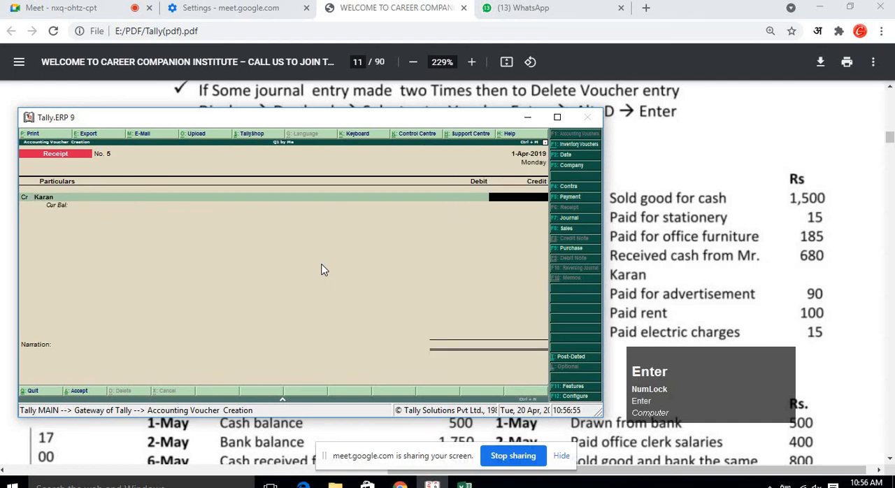
text(680)
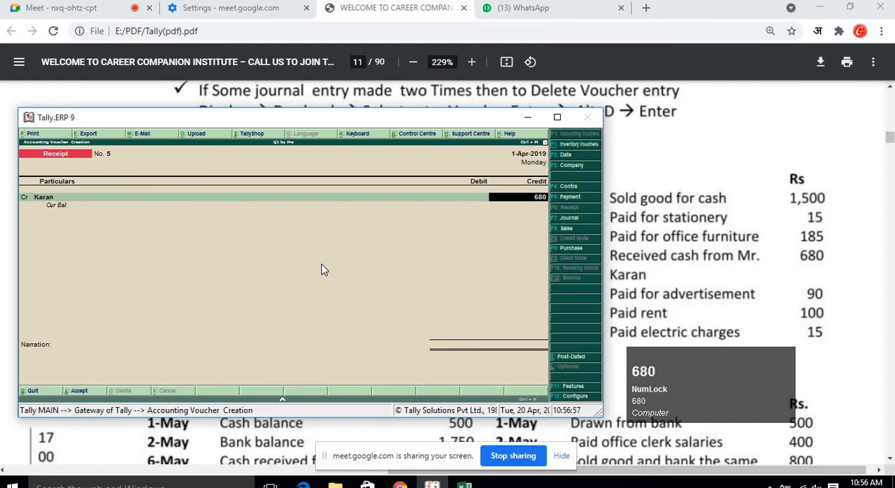
key(Return)
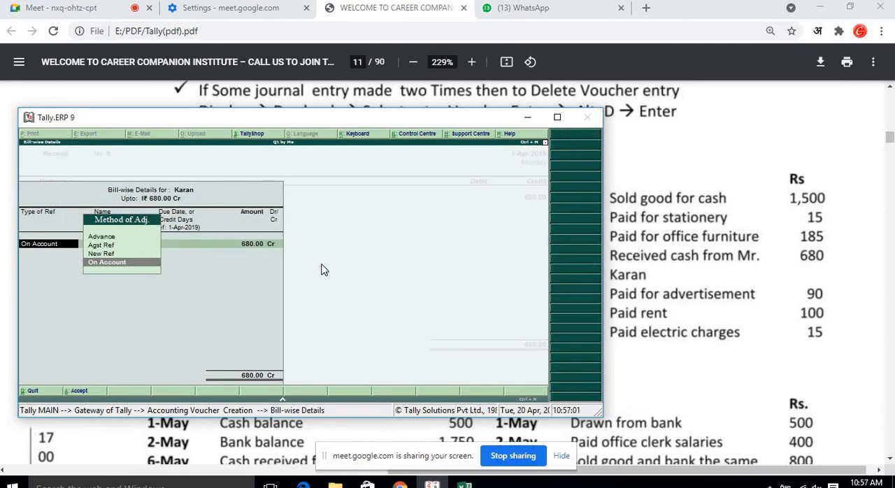
Record the bill-wise detail as a New Ref named 5 for 680.
key(Up)
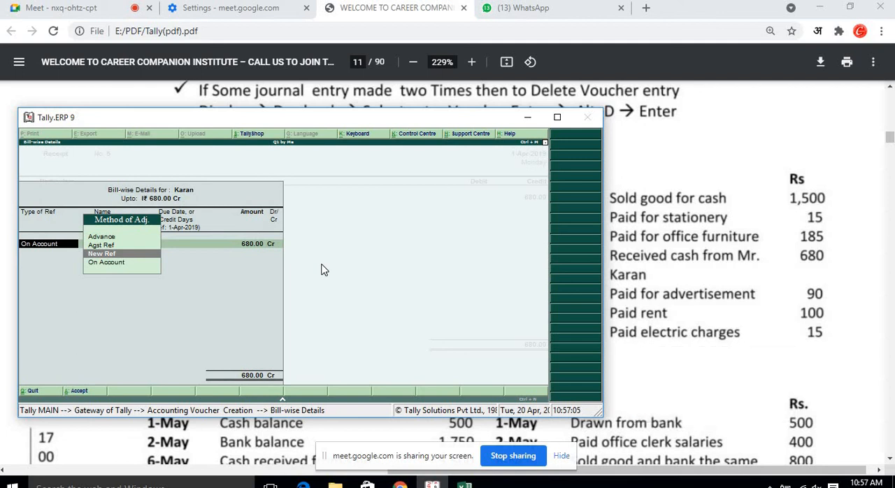
key(Return)
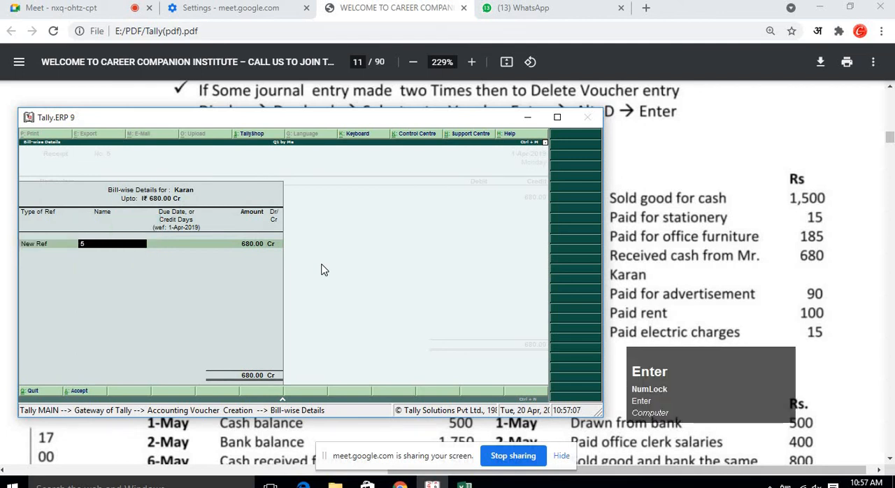
key(Return)
key(Return)
key(Return)
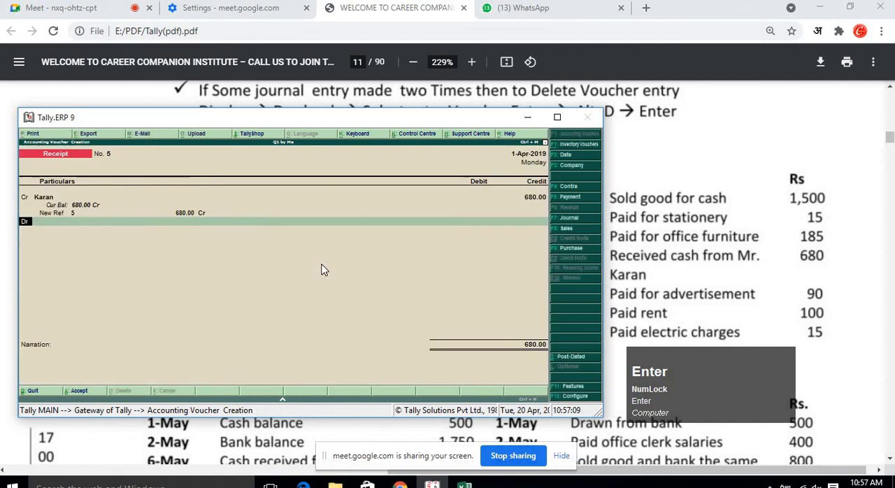
Debit Cash for 680 and accept the receipt voucher.
key(Return)
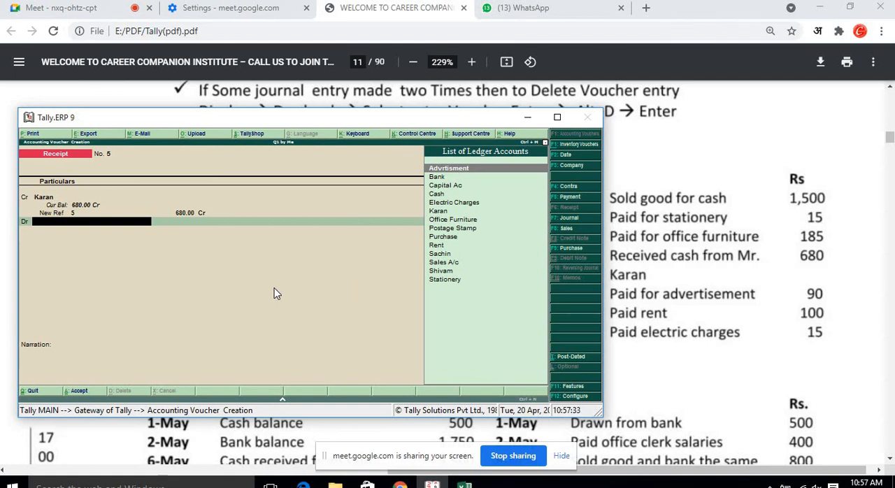
key(Down)
key(Down)
key(Down)
key(Down)
key(Up)
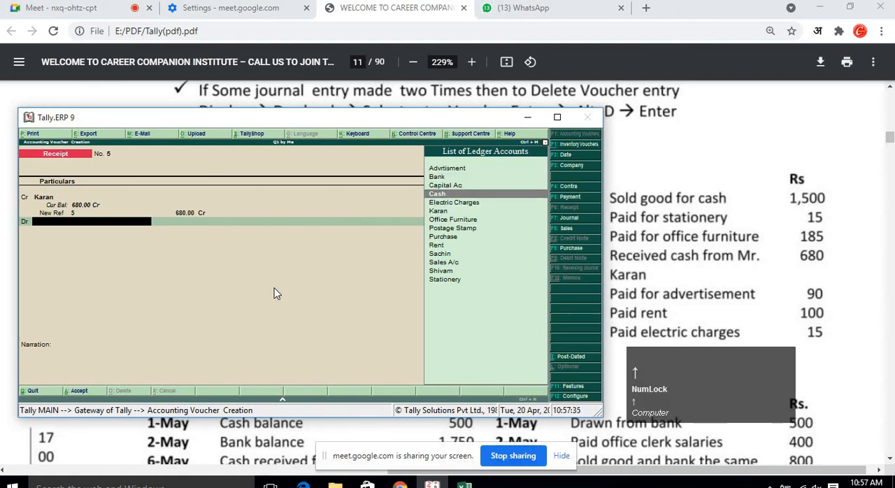
key(Return)
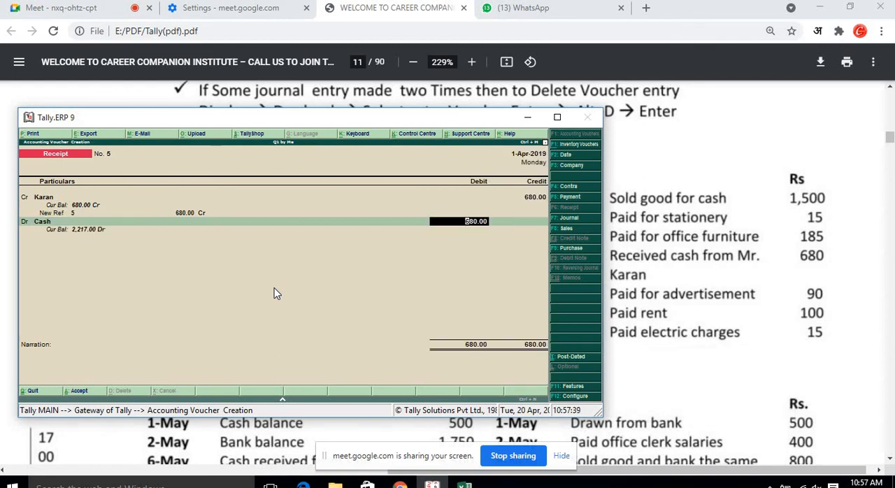
key(Return)
key(Return)
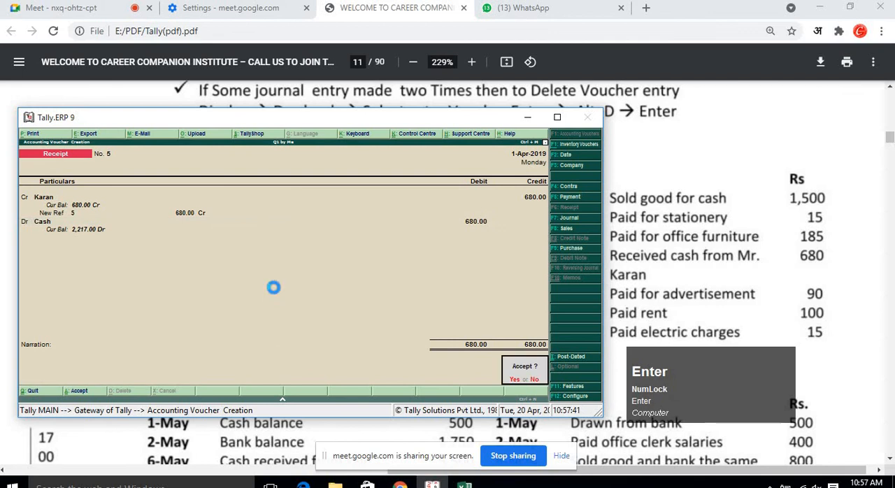
key(Return)
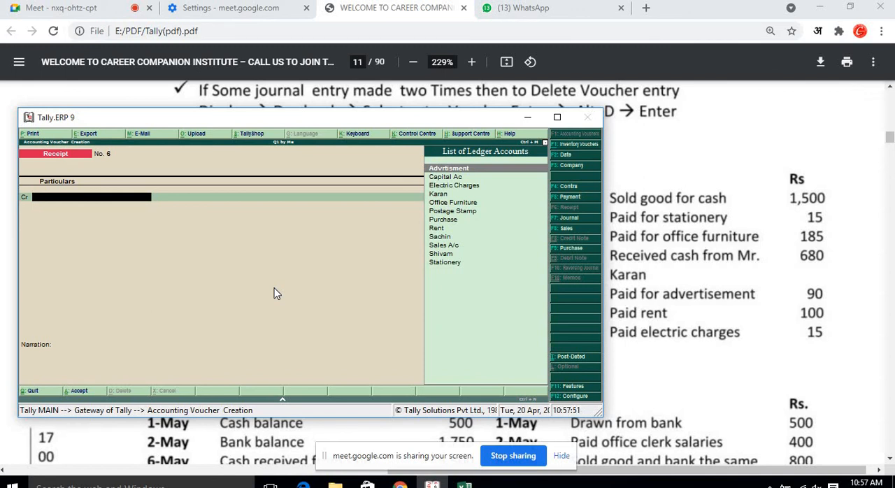
Start a Payment voucher debiting the Advrtisment ledger with 90.
key(F5)
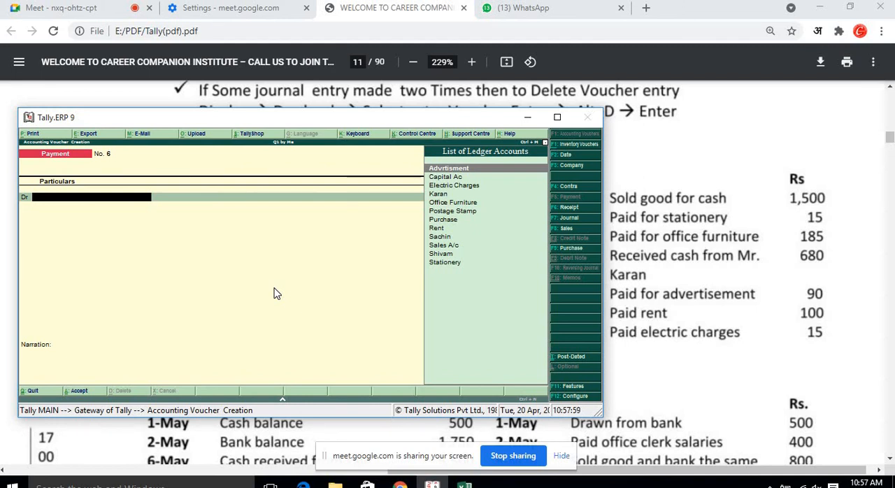
text(A)
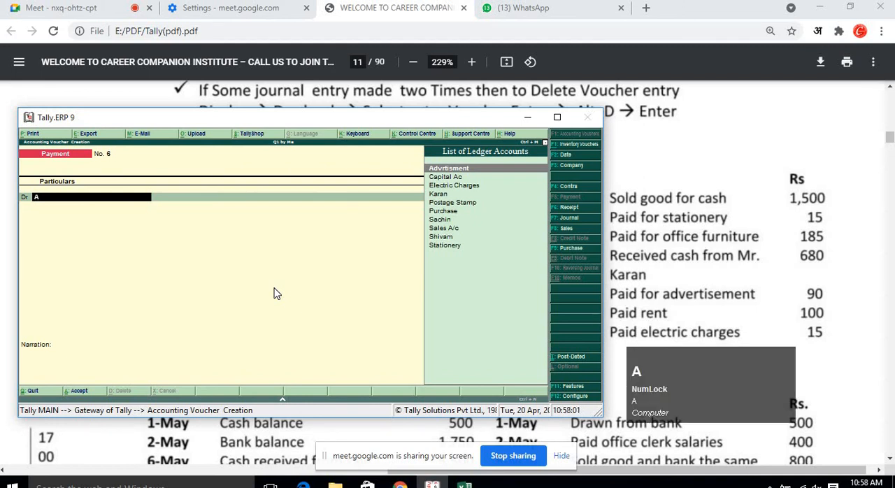
key(Return)
text(9)
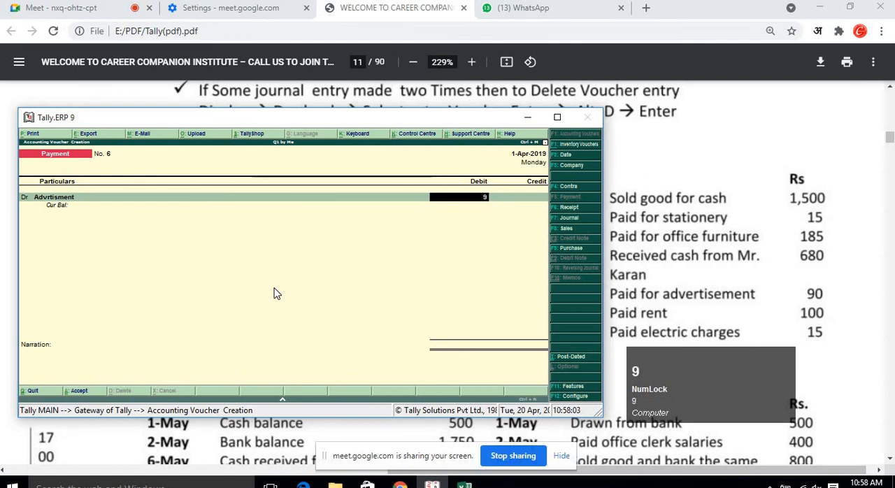
text(0)
key(Return)
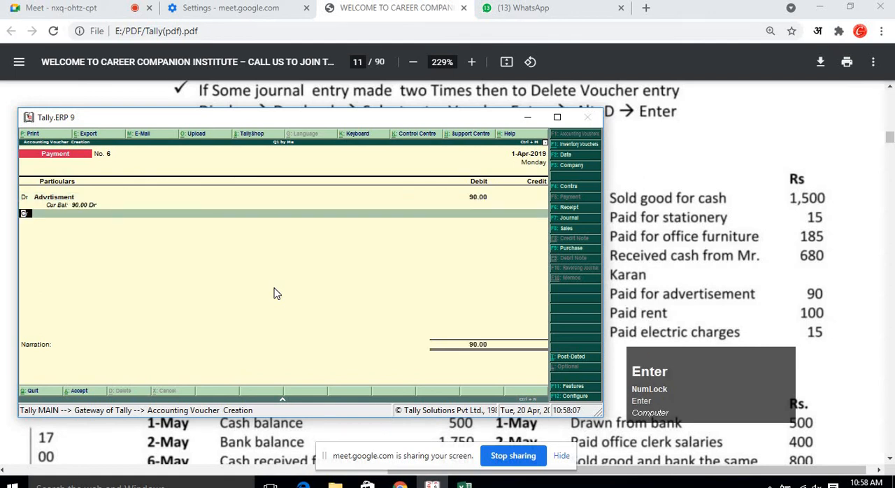
Credit Cash for 90 and accept the payment voucher.
key(Return)
key(Down)
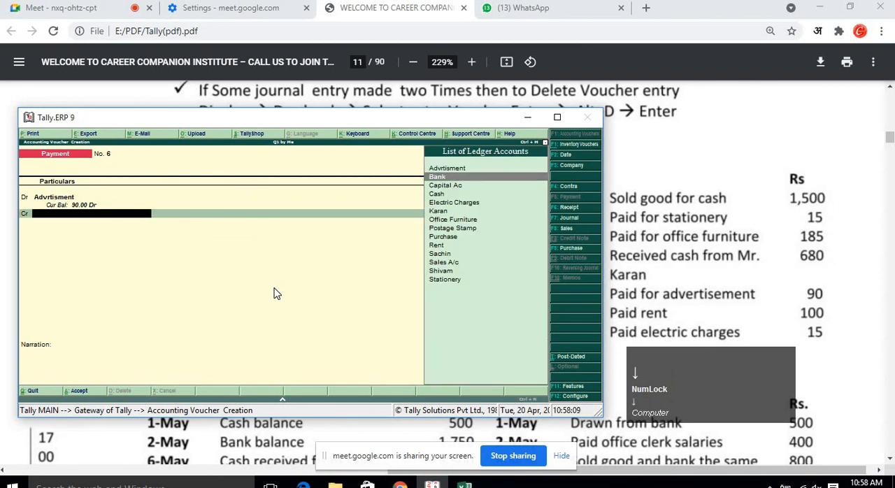
key(Down)
key(Down)
key(Return)
key(Return)
key(Return)
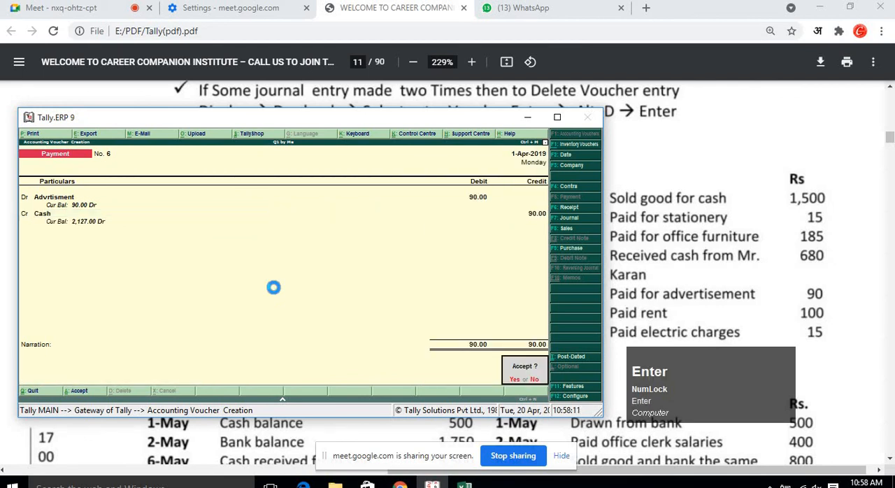
key(Return)
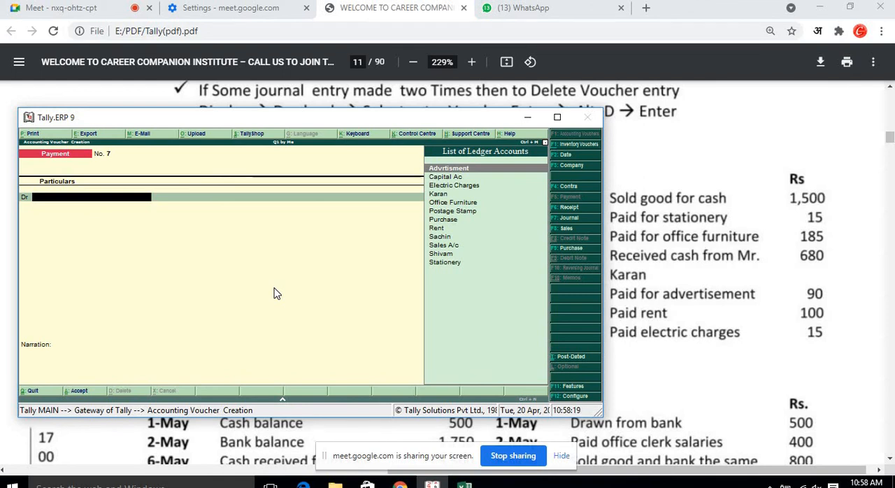
Start the next payment voucher debiting Rent with 100.
text(Re)
key(Return)
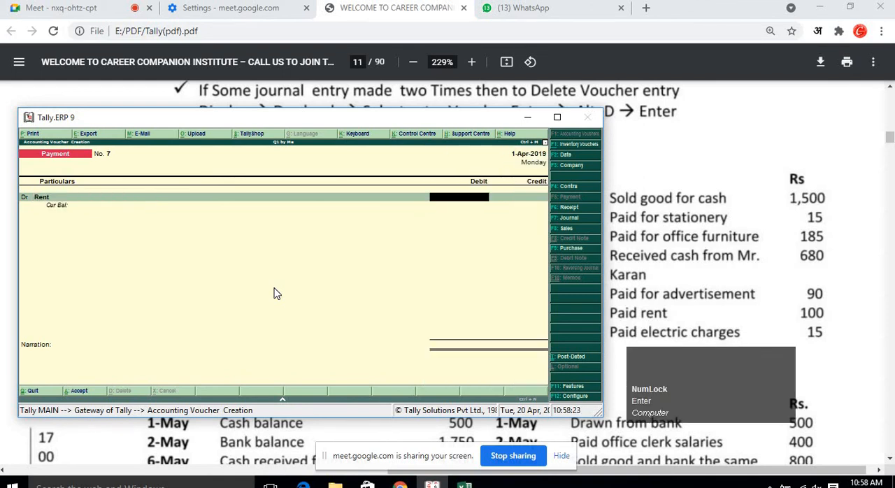
text(100)
key(Return)
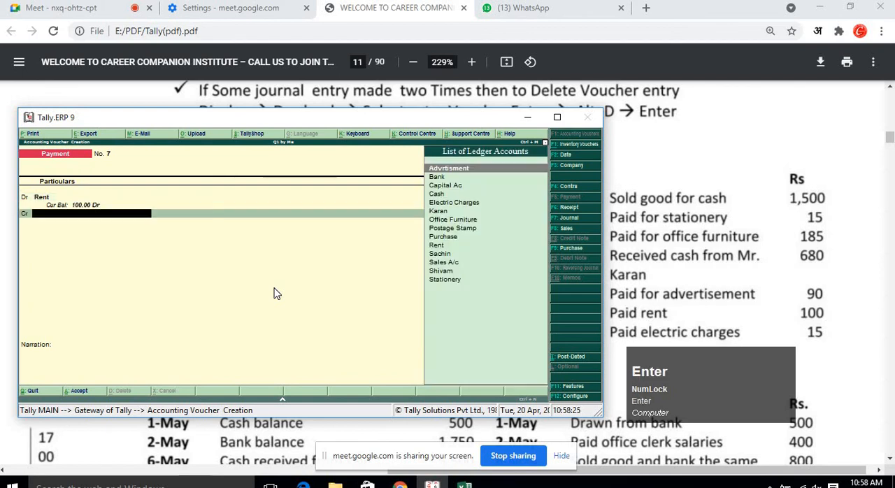
Credit Cash for 100 and accept the rent payment voucher.
key(Return)
key(Up)
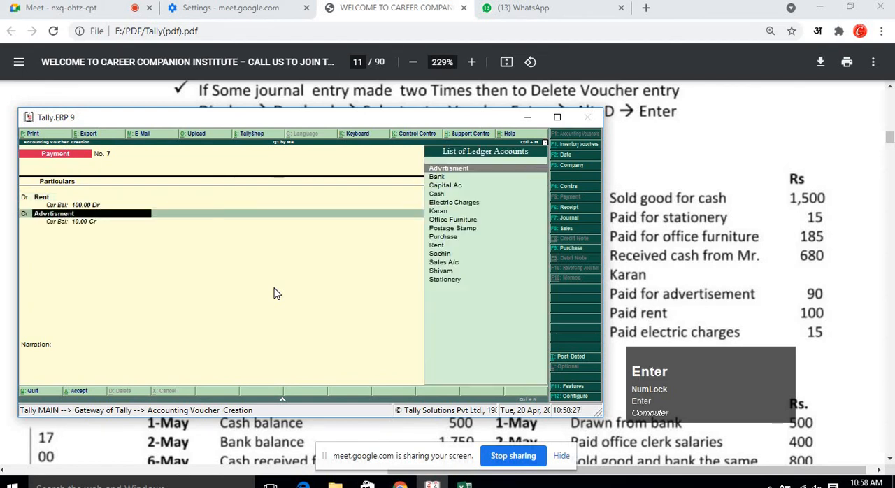
key(Down)
key(Down)
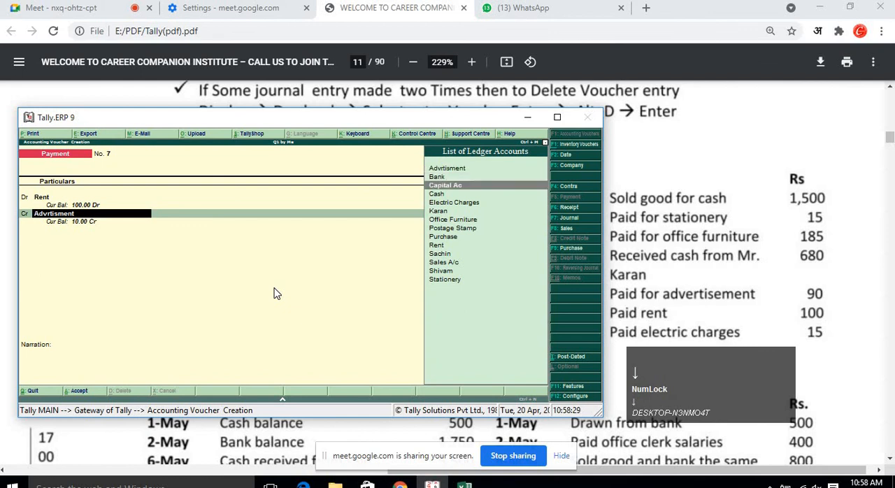
key(Down)
key(Return)
key(Return)
key(Return)
key(Return)
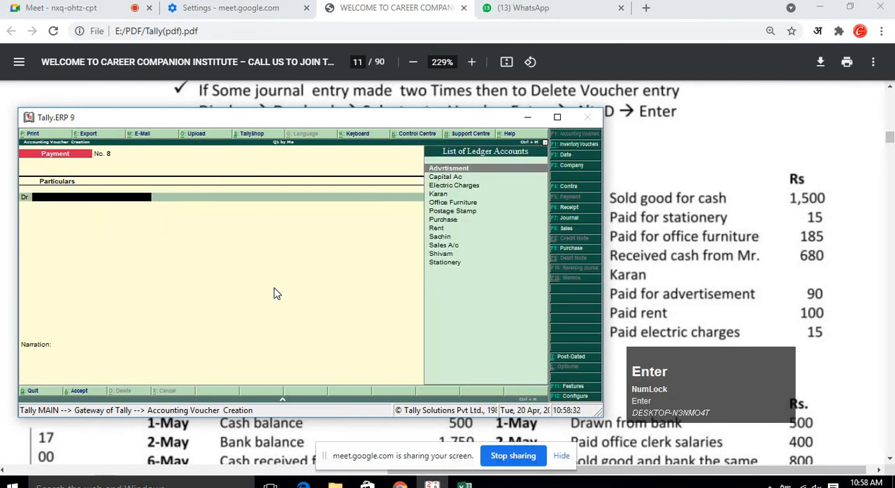
Start the next payment voucher debiting Electric Charges with 15.
text(Ele)
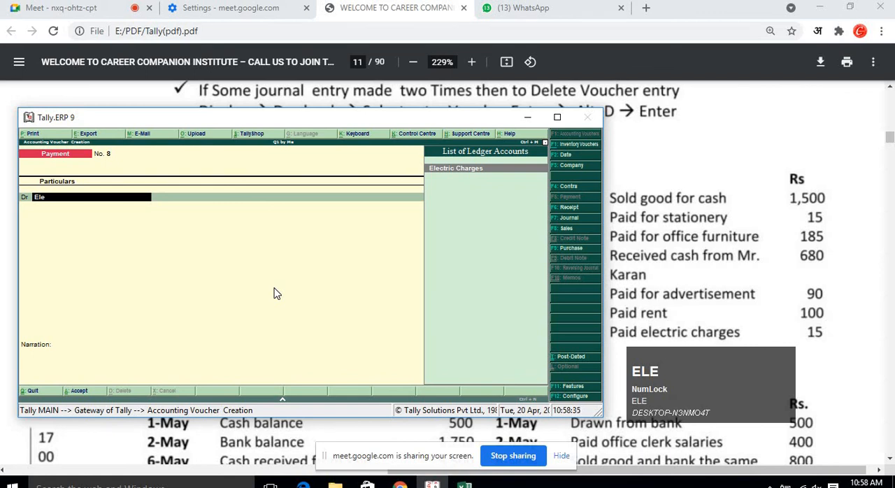
key(Return)
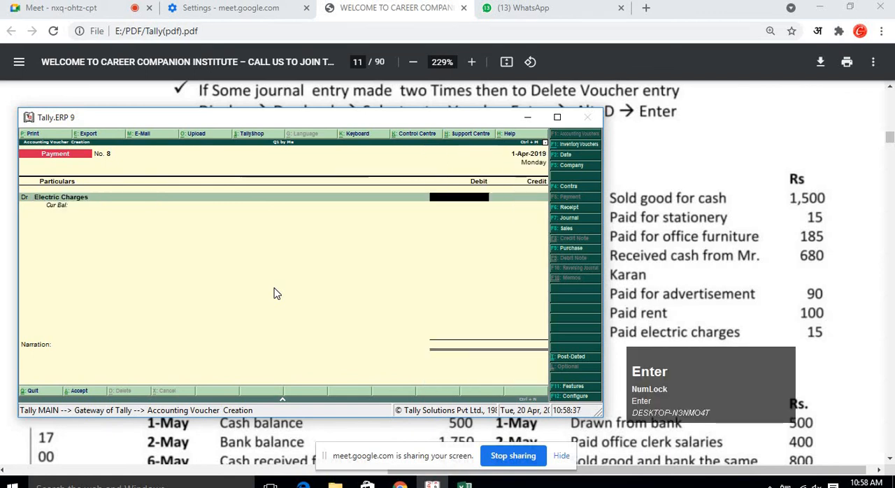
text(15)
key(Return)
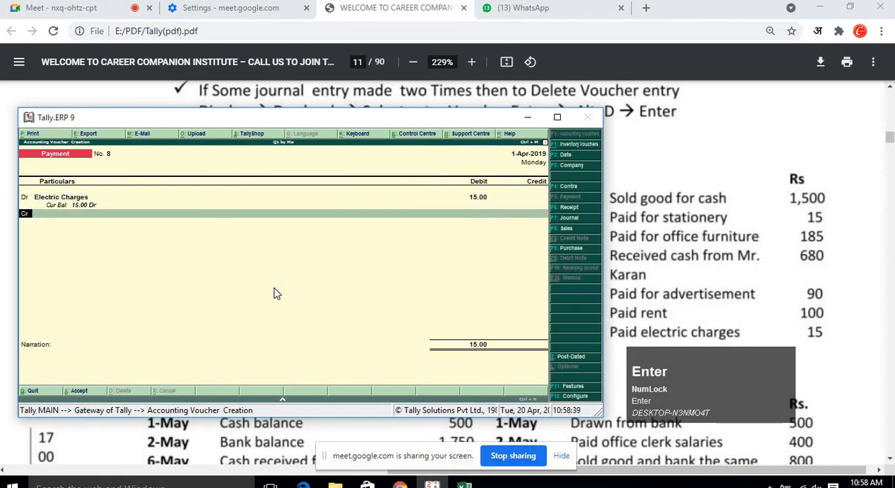
Credit Cash for 15 and accept the electric charges payment voucher.
key(Return)
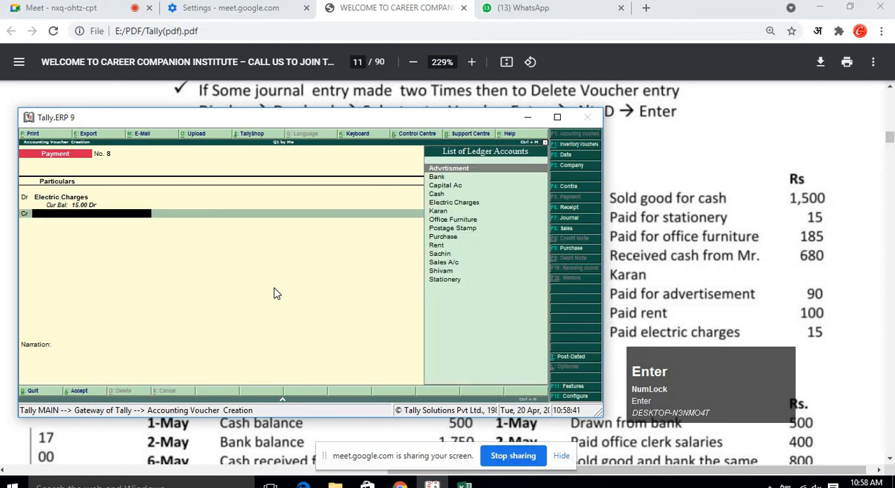
key(Down)
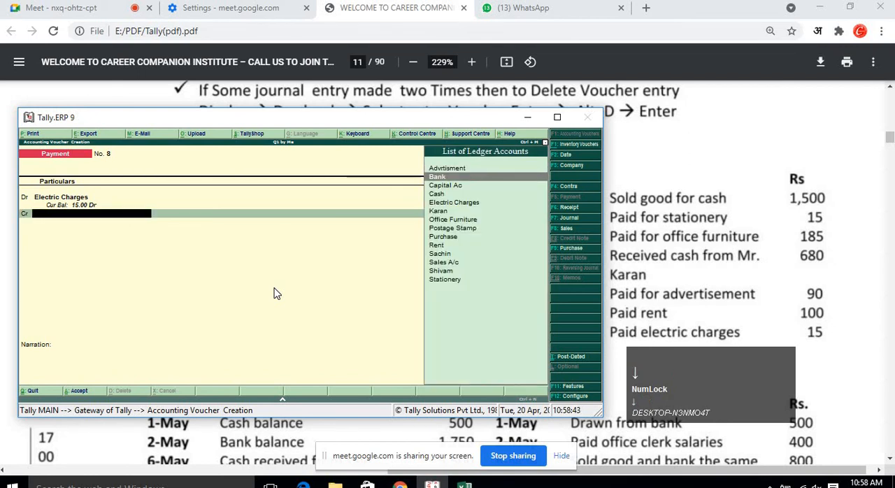
key(Down)
key(Down)
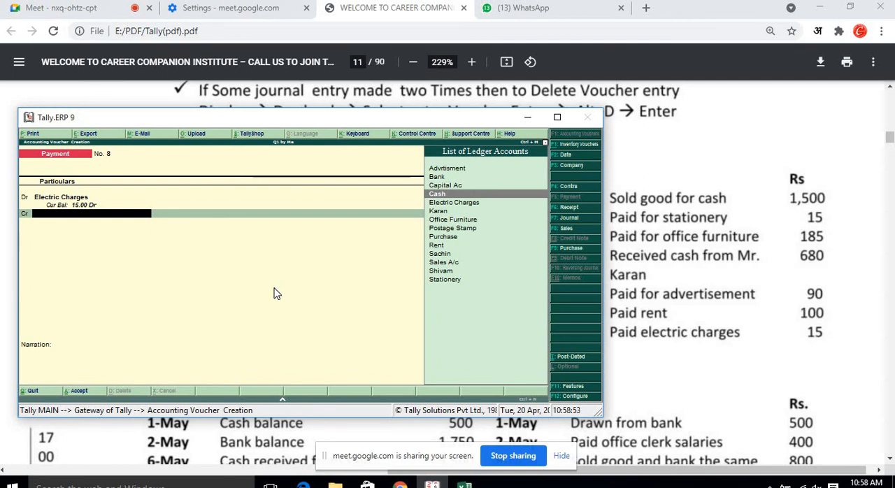
key(Return)
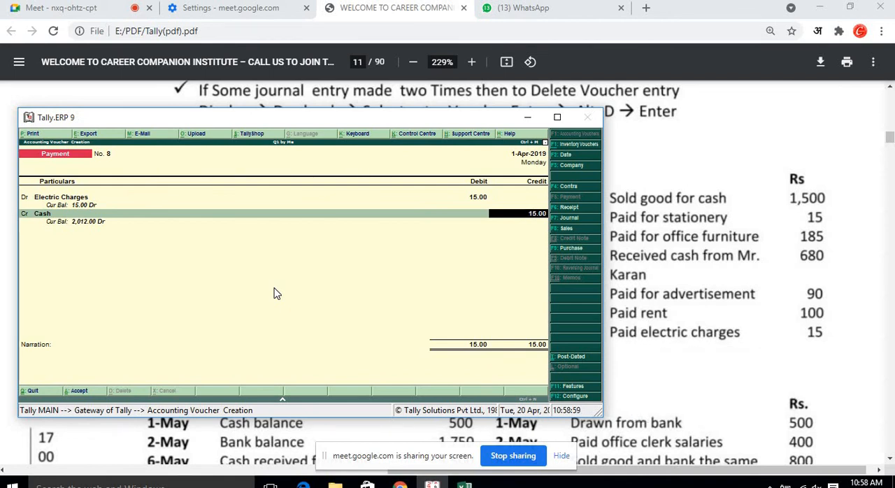
key(Return)
key(Return)
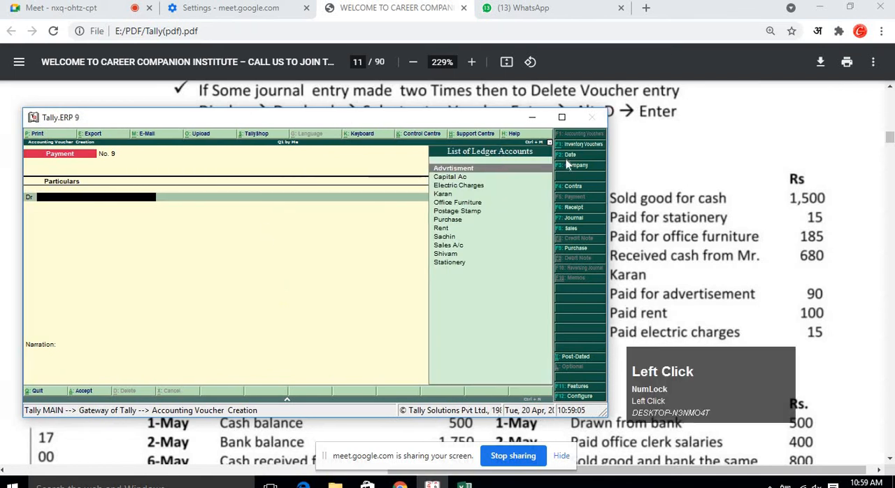
Maximize the Tally window and quit voucher creation back to the Gateway of Tally.
drag(333, 123, 674, 158)
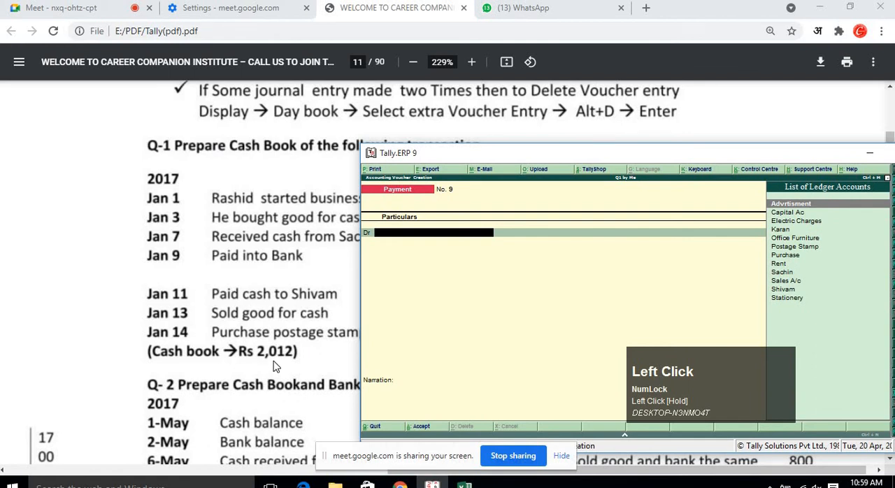
double_click(550, 154)
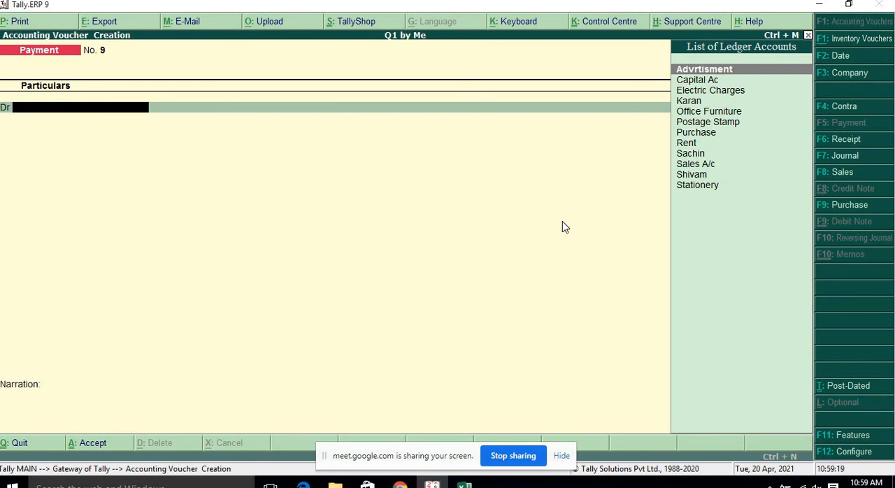
key(Escape)
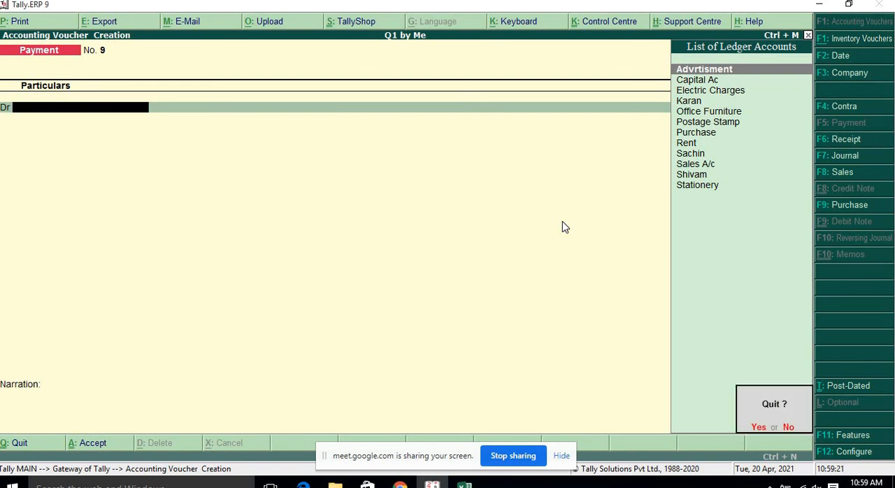
key(y)
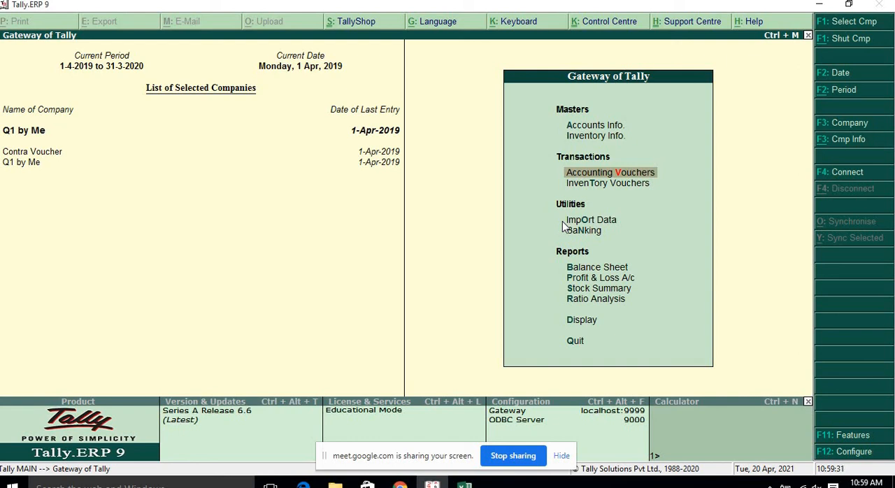
Open the Cash/Bank Book(s) report under Display's Account Books to check the cash balance.
key(Down)
key(Down)
key(Down)
key(Down)
key(Down)
key(Down)
key(Down)
key(Down)
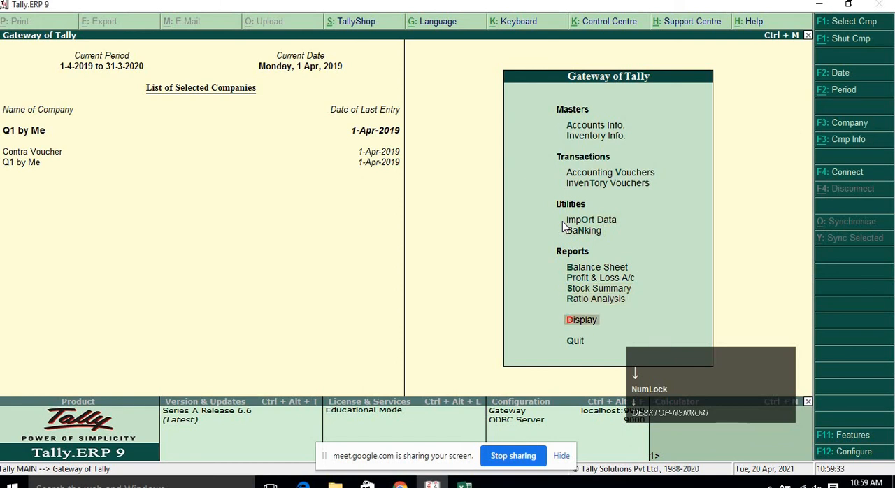
key(Return)
key(Down)
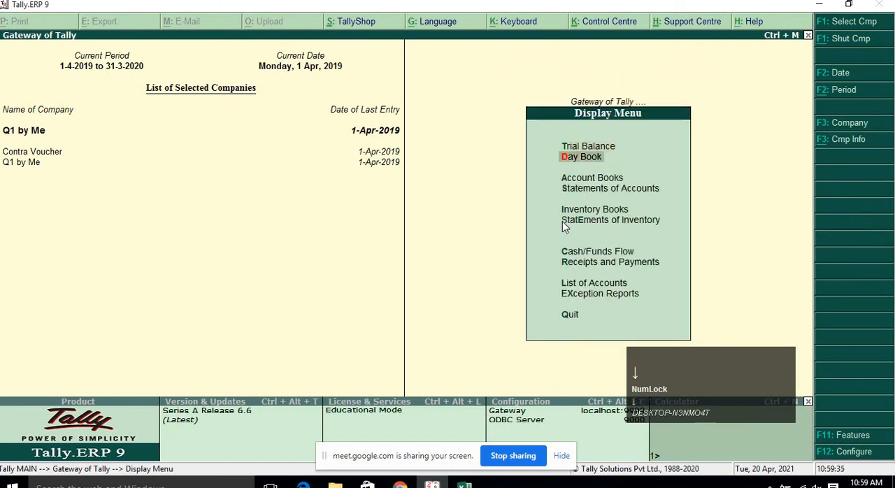
key(Down)
key(Up)
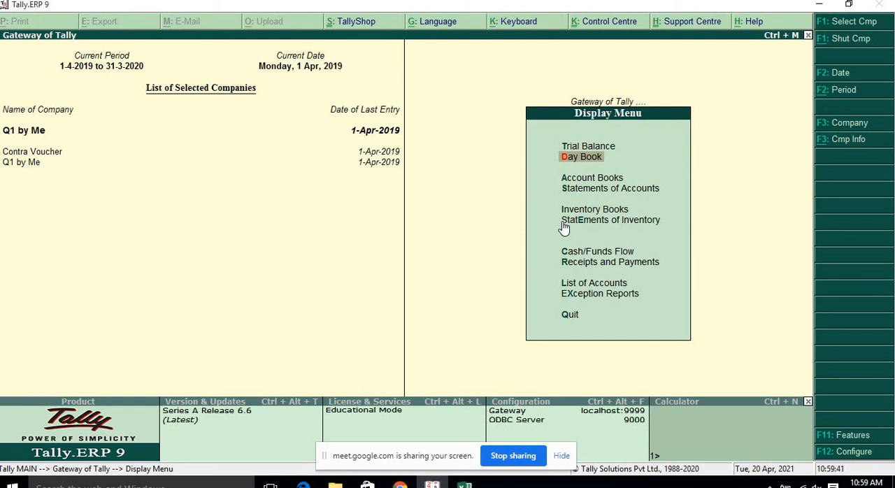
key(Down)
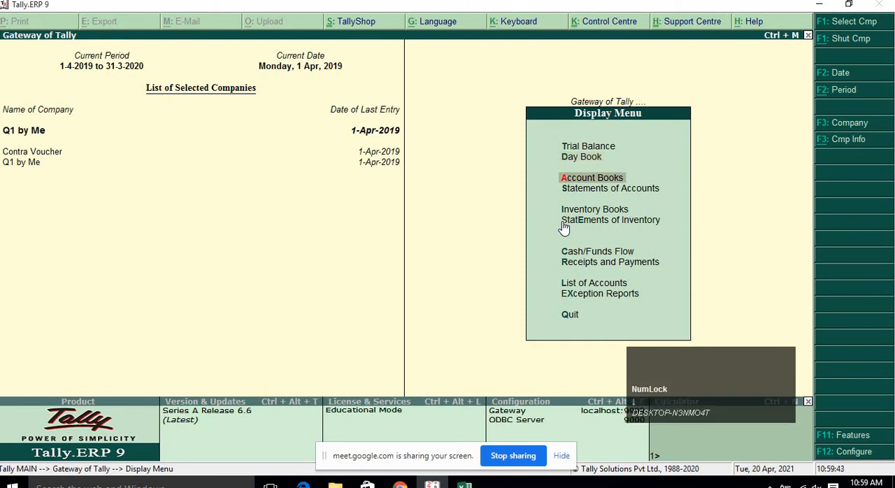
key(Return)
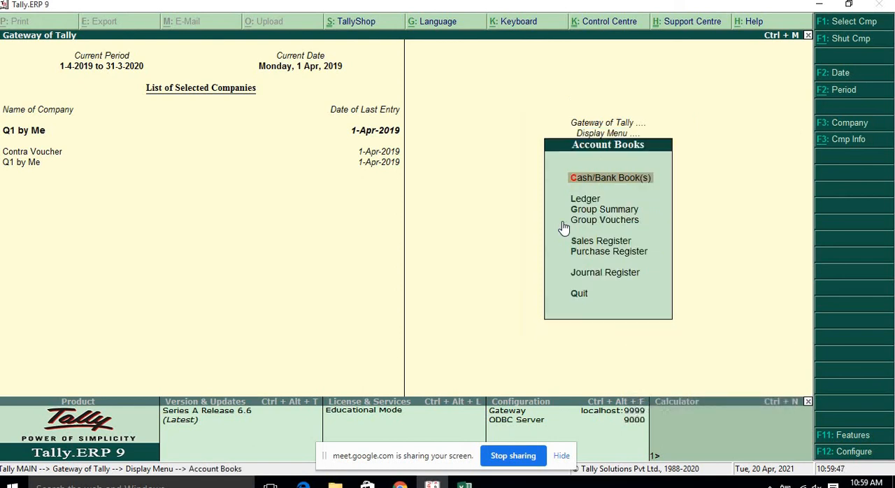
key(Return)
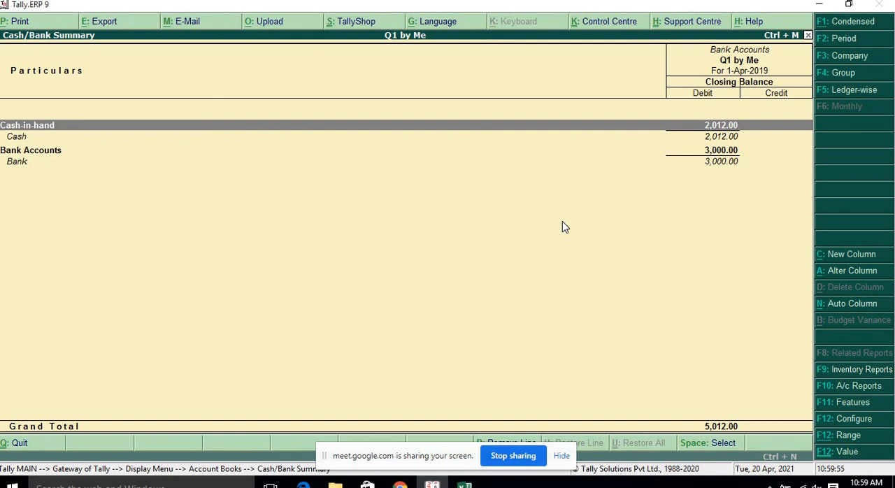
Review the Cash/Bank Summary entries and switch the report to condensed view.
key(Down)
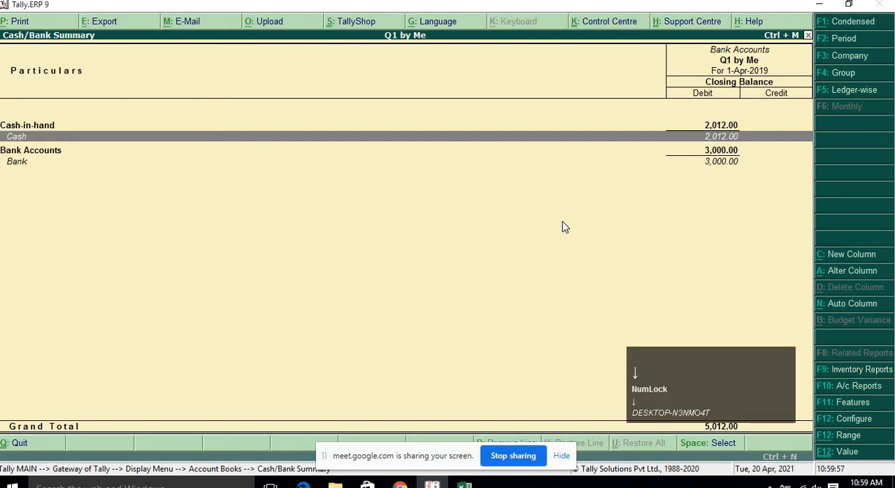
key(Up)
key(Down)
key(Up)
key(Down)
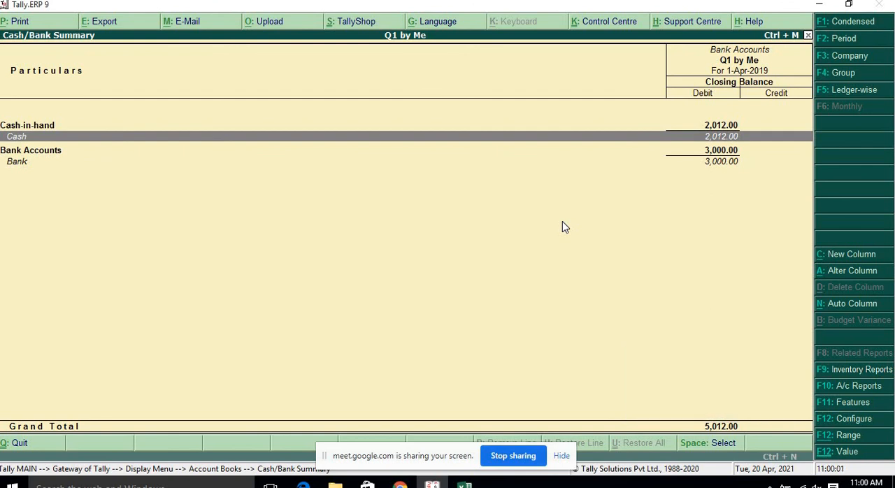
key(alt)
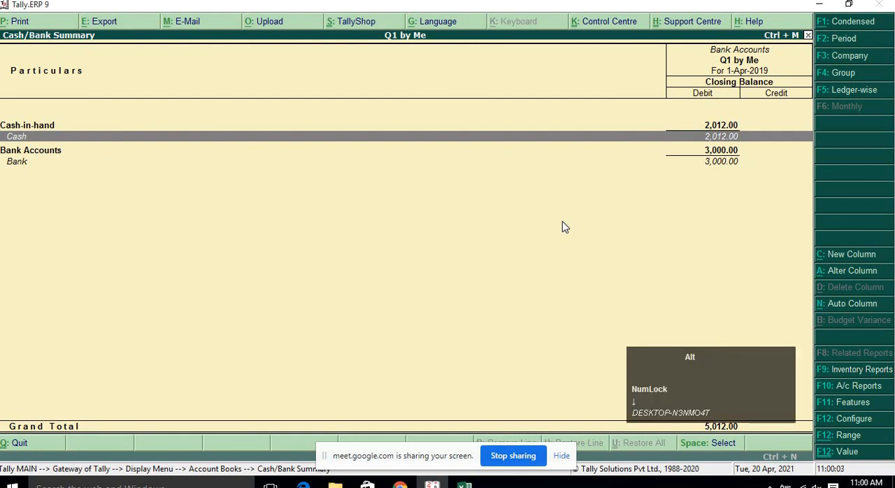
key(alt+F1)
key(alt+F1)
key(alt+F1)
key(alt+F1)
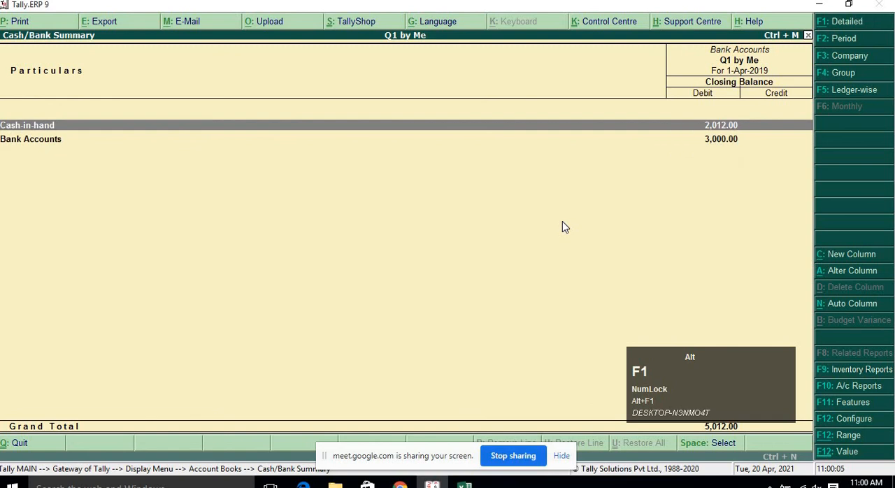
Drill down from Cash-in-hand through the Cash ledger's monthly summary into its April vouchers.
key(Return)
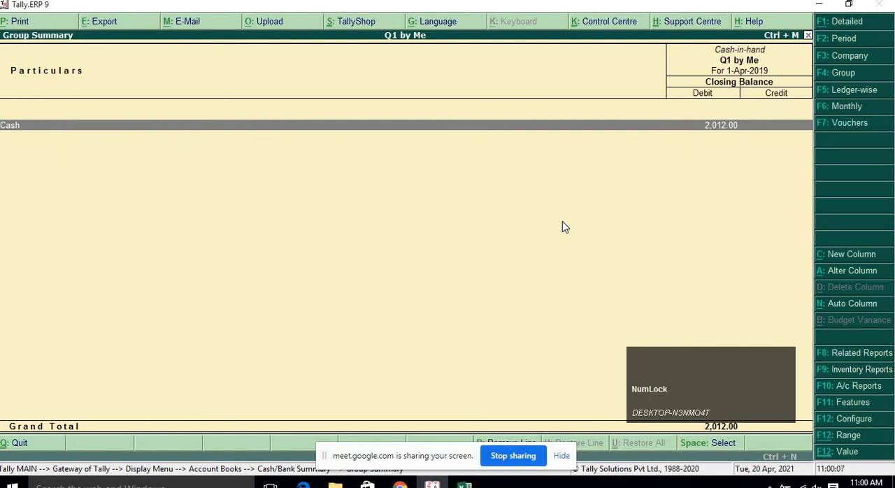
key(Return)
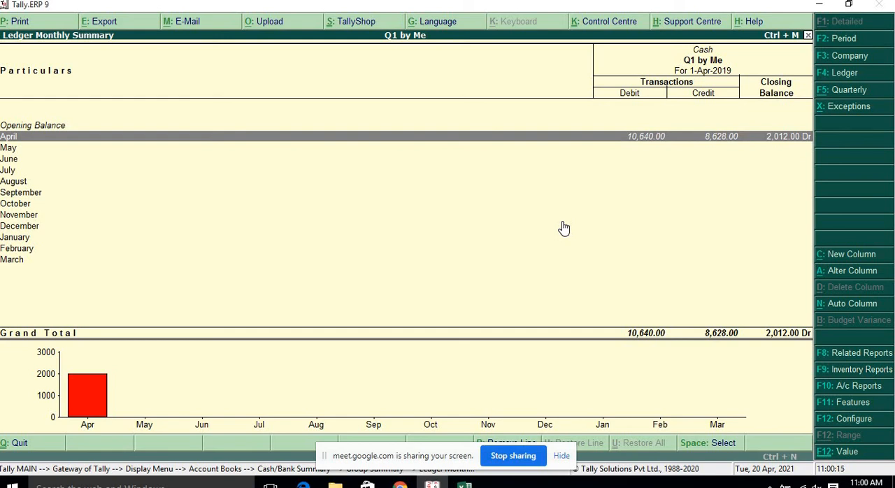
key(Return)
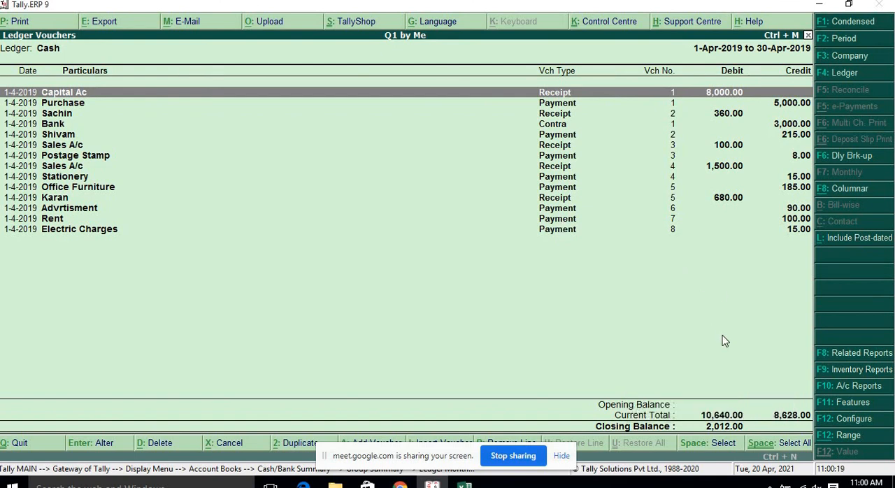
Toggle the Cash ledger vouchers report between detailed and condensed views.
key(alt+F1)
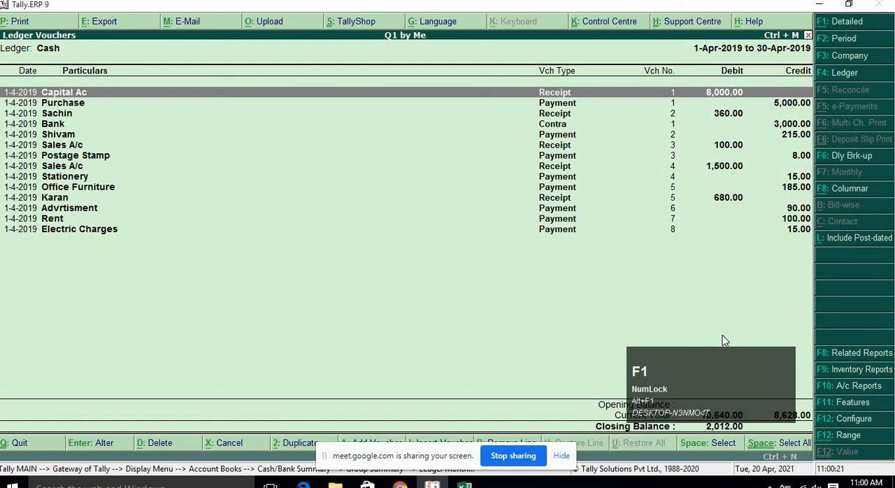
key(alt+F1)
click(438, 243)
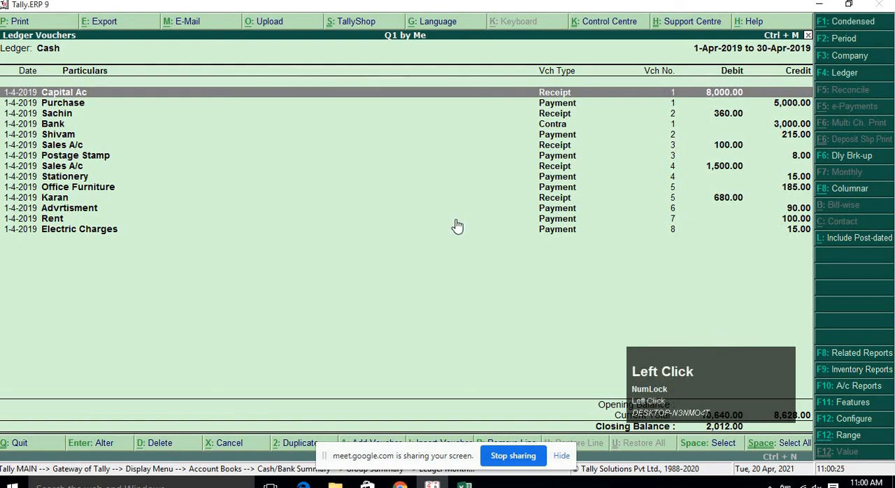
key(alt+F1)
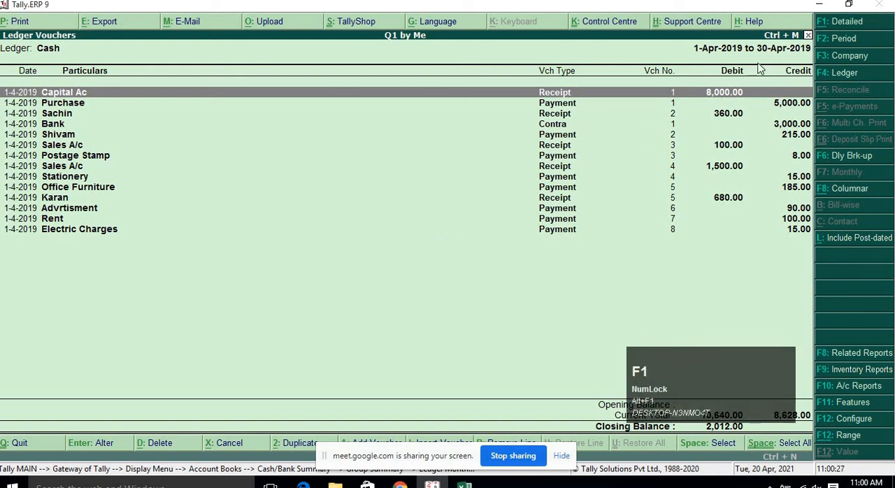
click(834, 28)
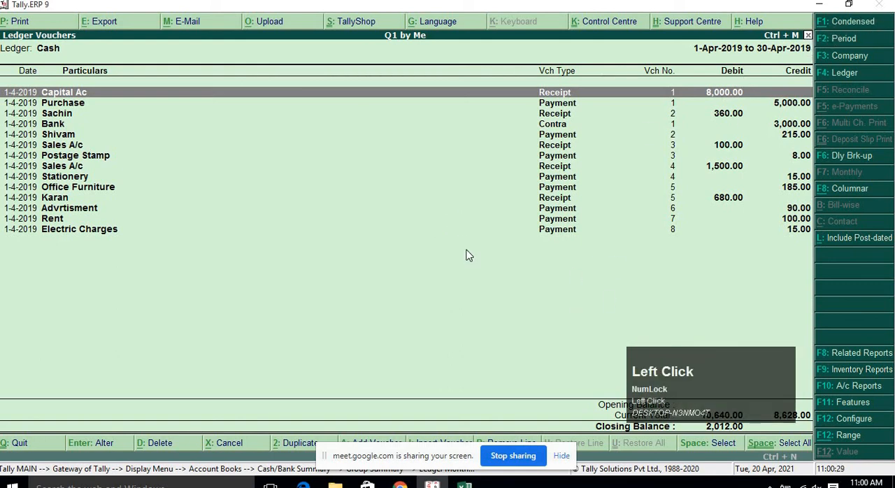
click(858, 23)
click(858, 23)
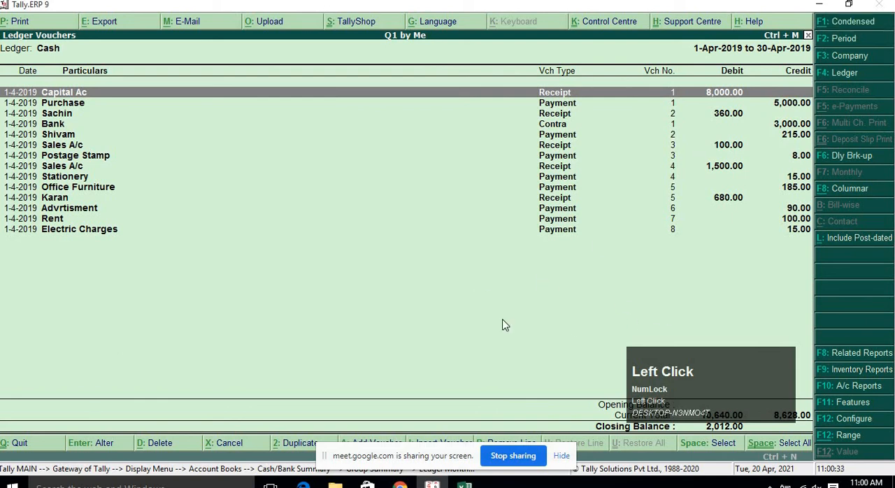